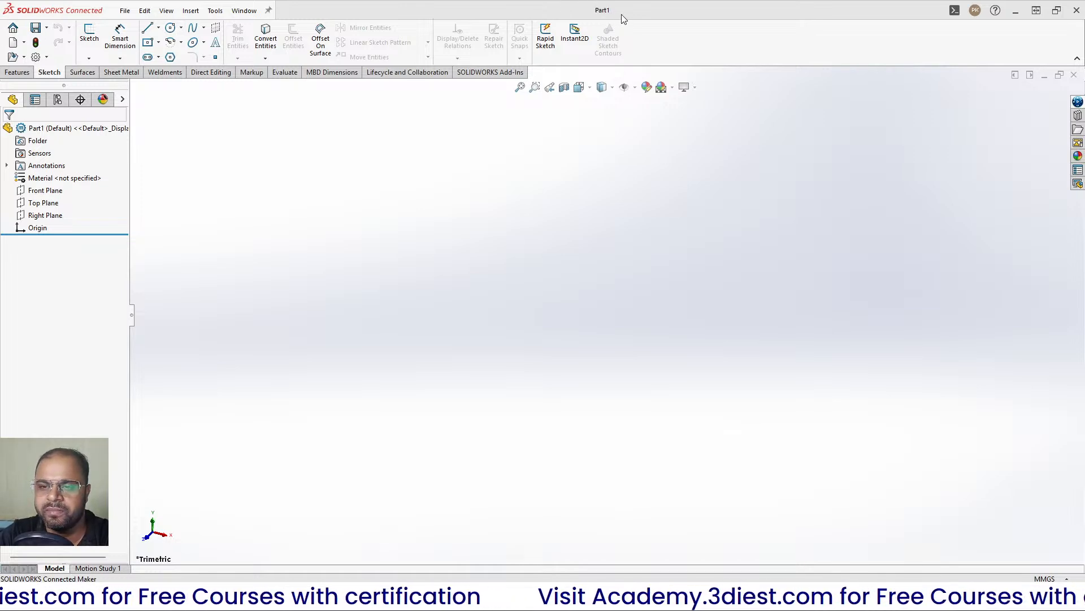
# Save the part to the Desktop as SKetch.SLDPRT
pyautogui.click(35, 29)
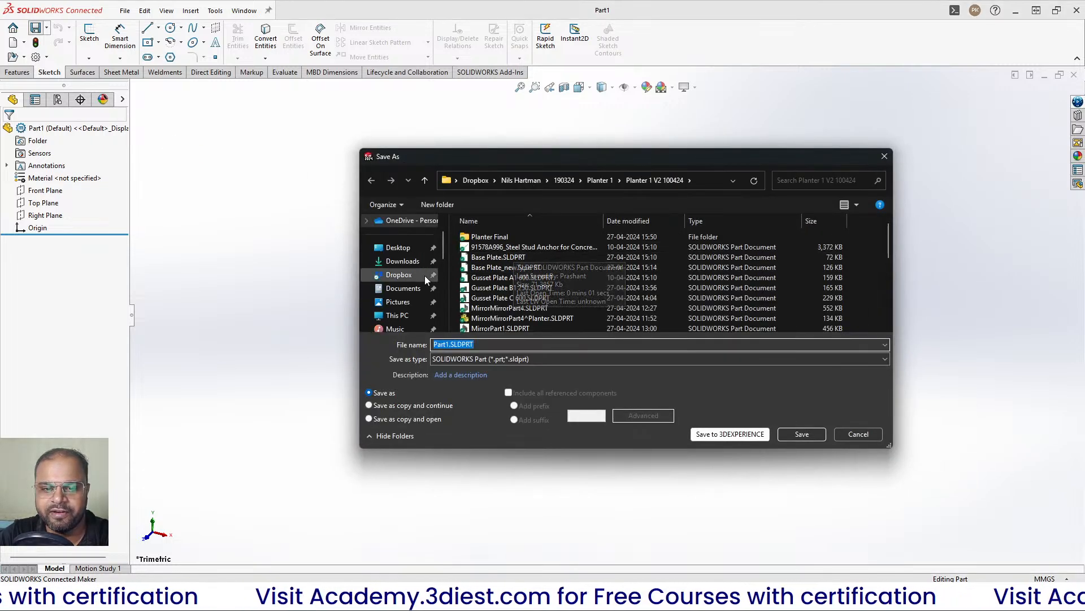
pyautogui.click(408, 248)
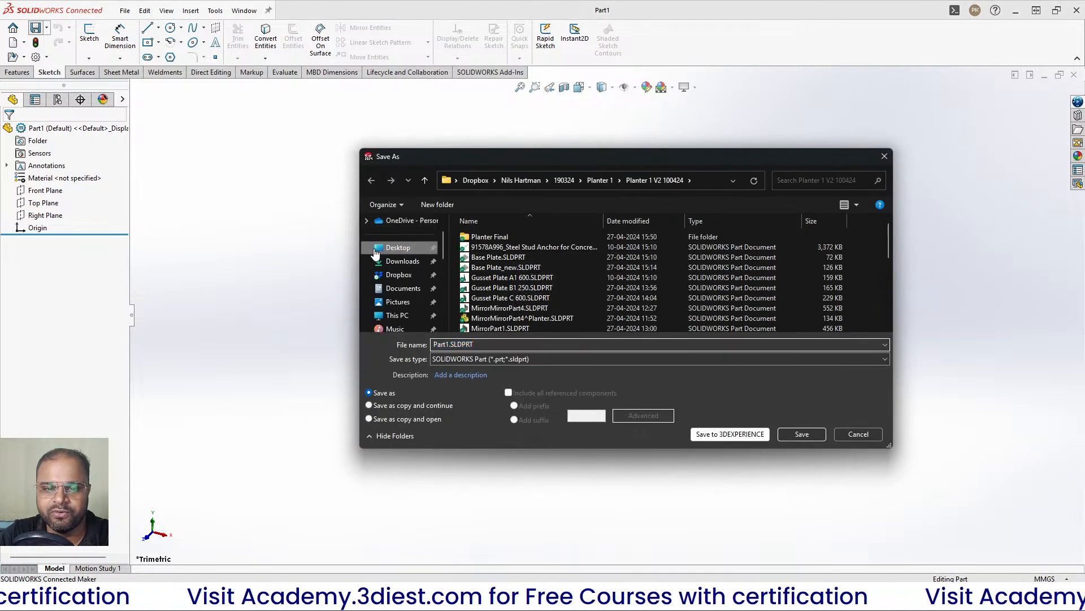
pyautogui.click(450, 345)
pyautogui.moveTo(450, 345); pyautogui.dragTo(412, 346)
pyautogui.press('BackSpace')
pyautogui.press('Delete')
pyautogui.write('SKe')
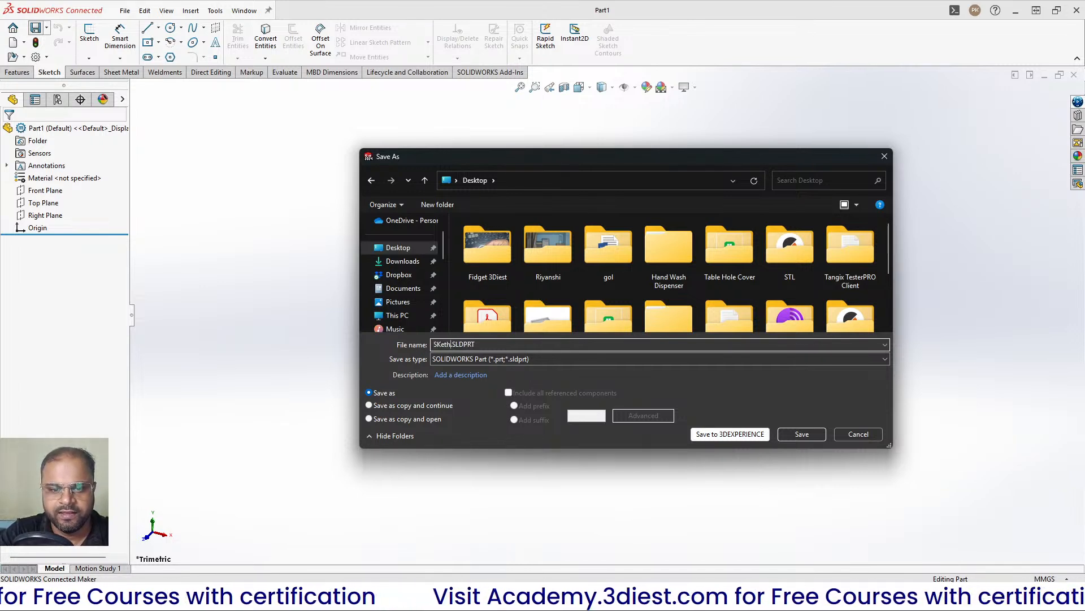
pyautogui.write('tch')
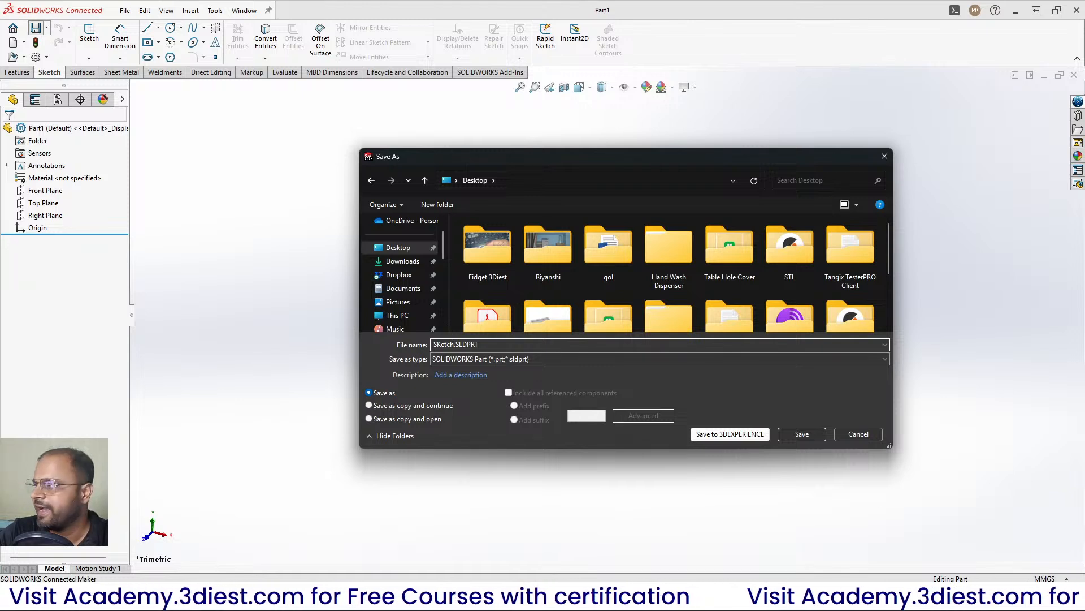
pyautogui.press('Return')
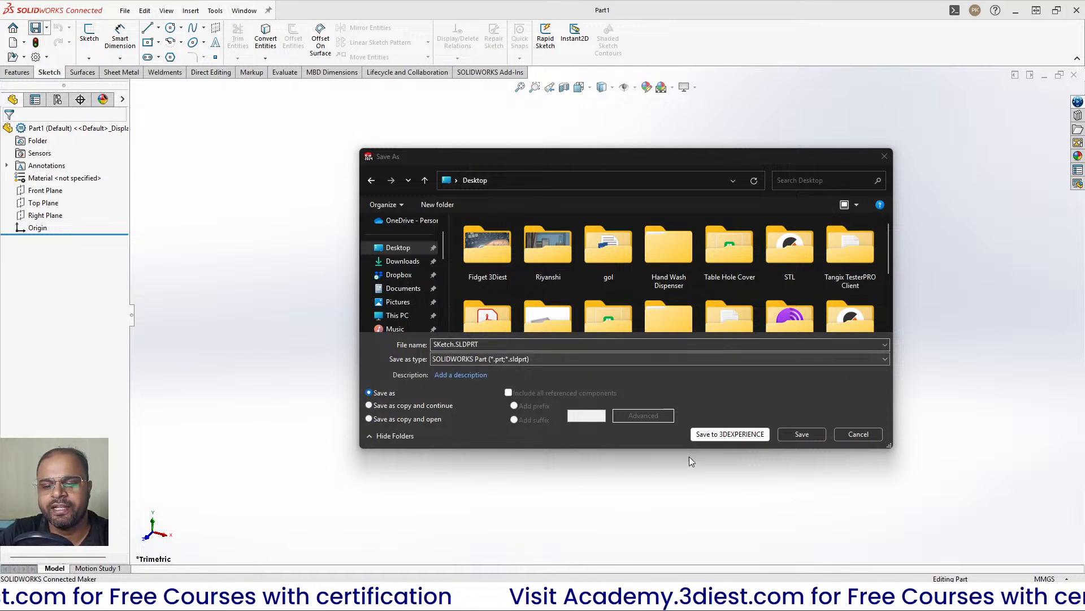
pyautogui.click(802, 433)
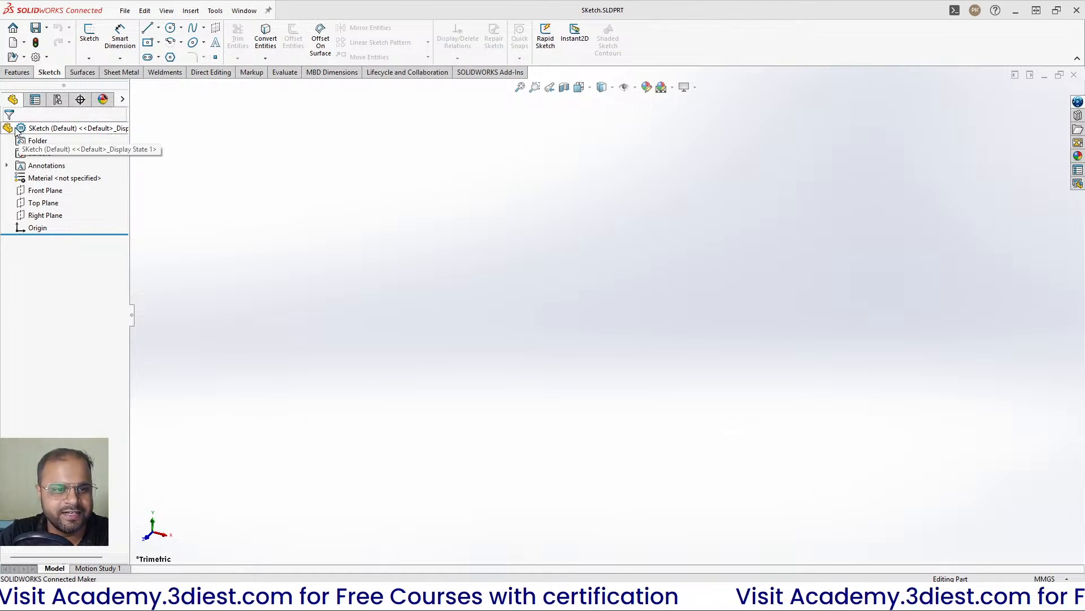
# Examine the contents of the Annotations folder in the feature tree and collapse it
pyautogui.click(6, 165)
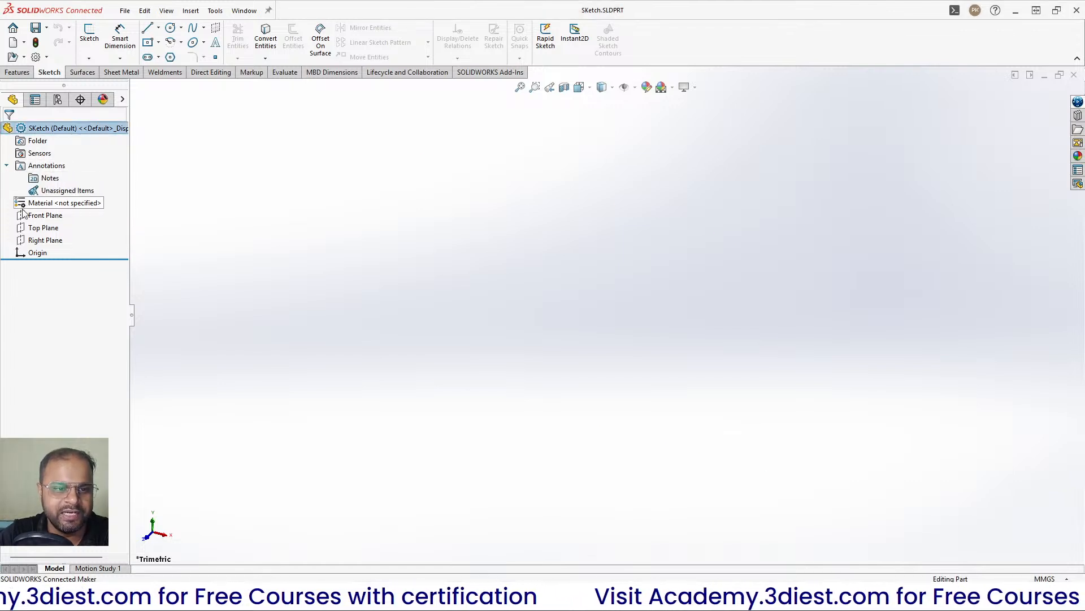
pyautogui.click(6, 165)
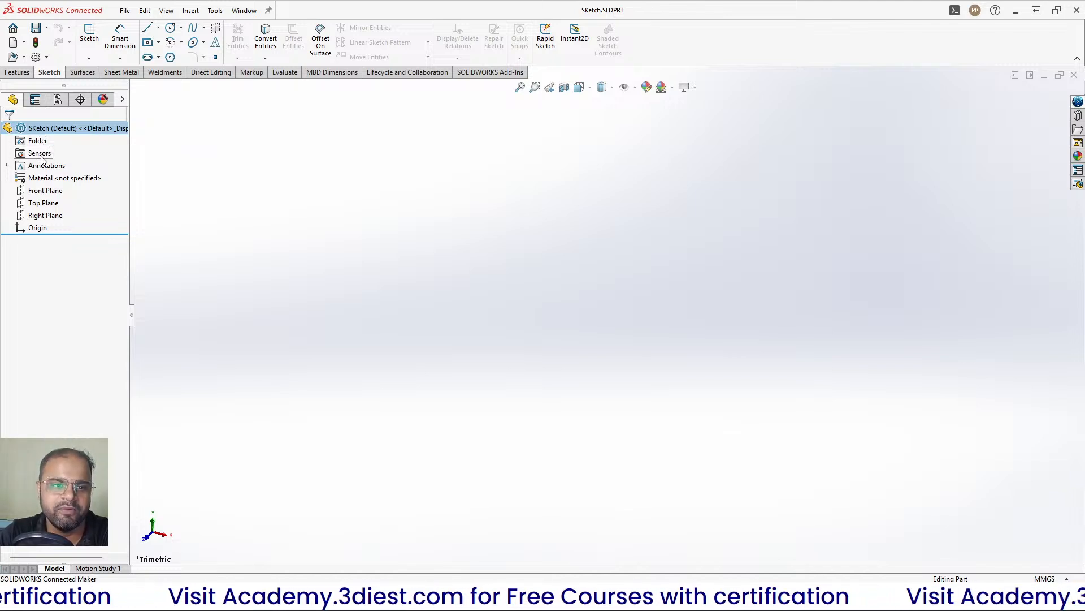
pyautogui.click(7, 168)
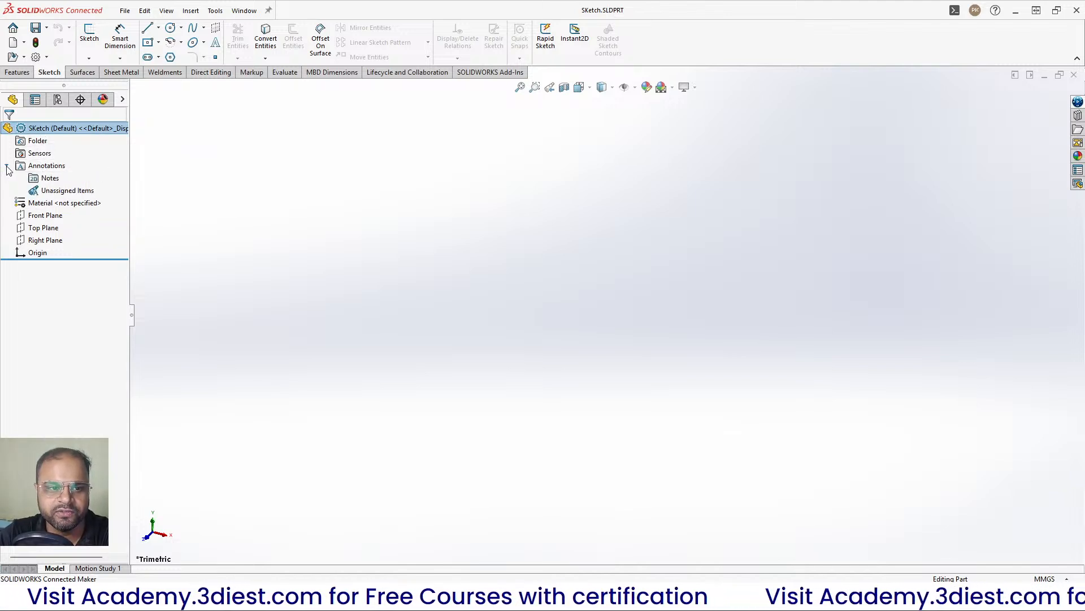
pyautogui.click(8, 168)
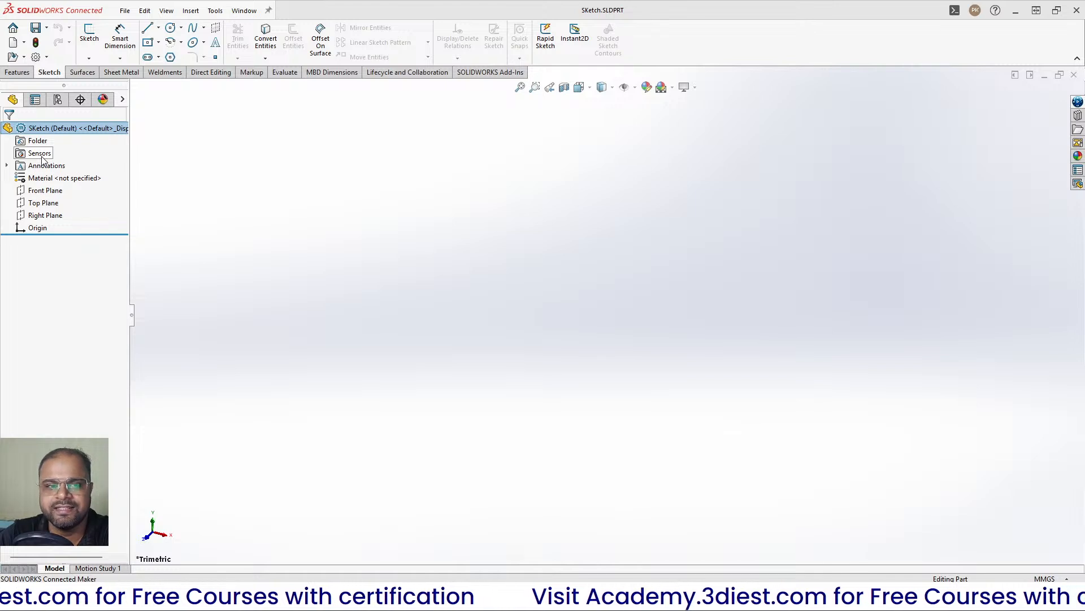
pyautogui.click(7, 166)
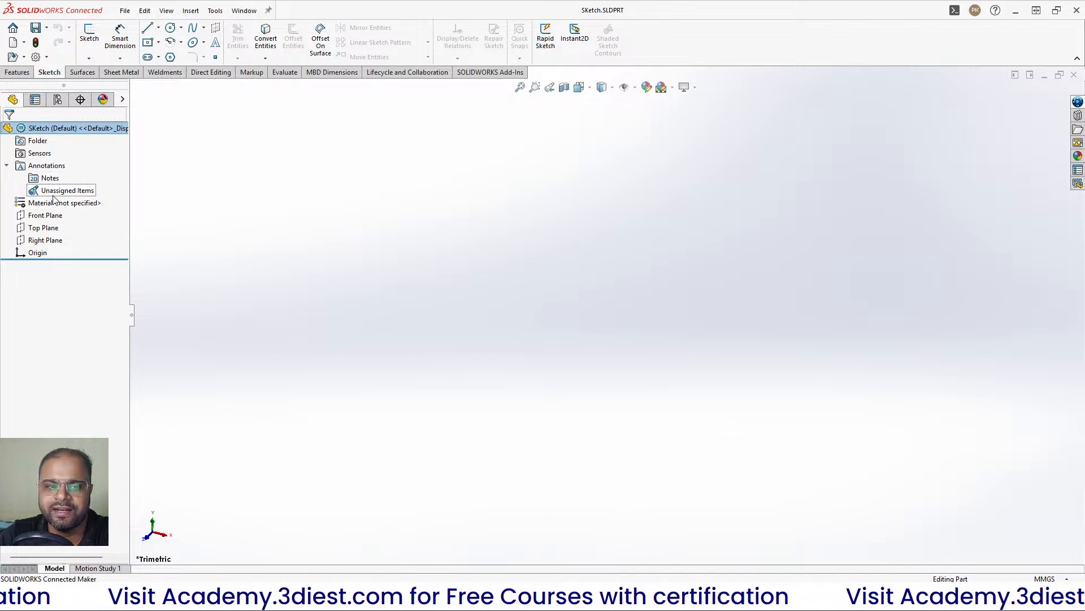
pyautogui.click(6, 166)
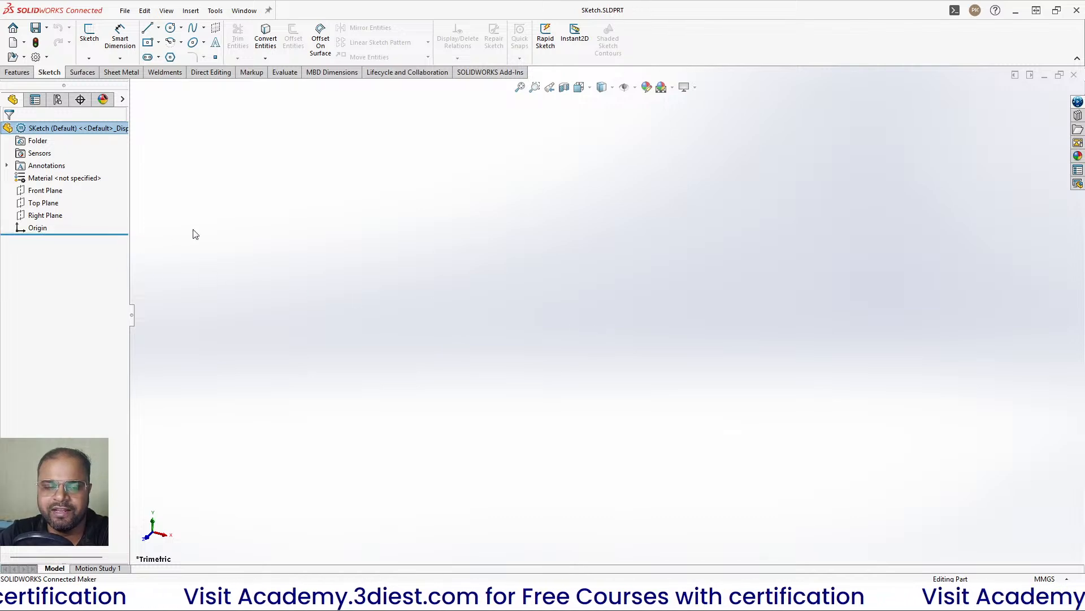
# Highlight the origin and the Front, Top and Right planes one after another to view their locations, and clear the selection
pyautogui.click(39, 227)
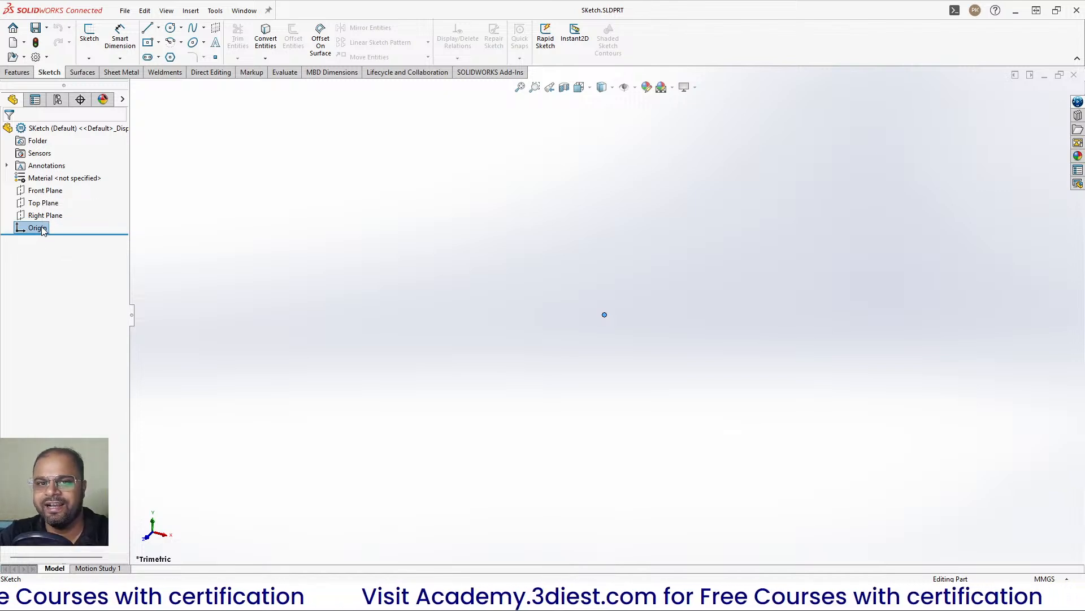
pyautogui.click(42, 216)
pyautogui.click(42, 228)
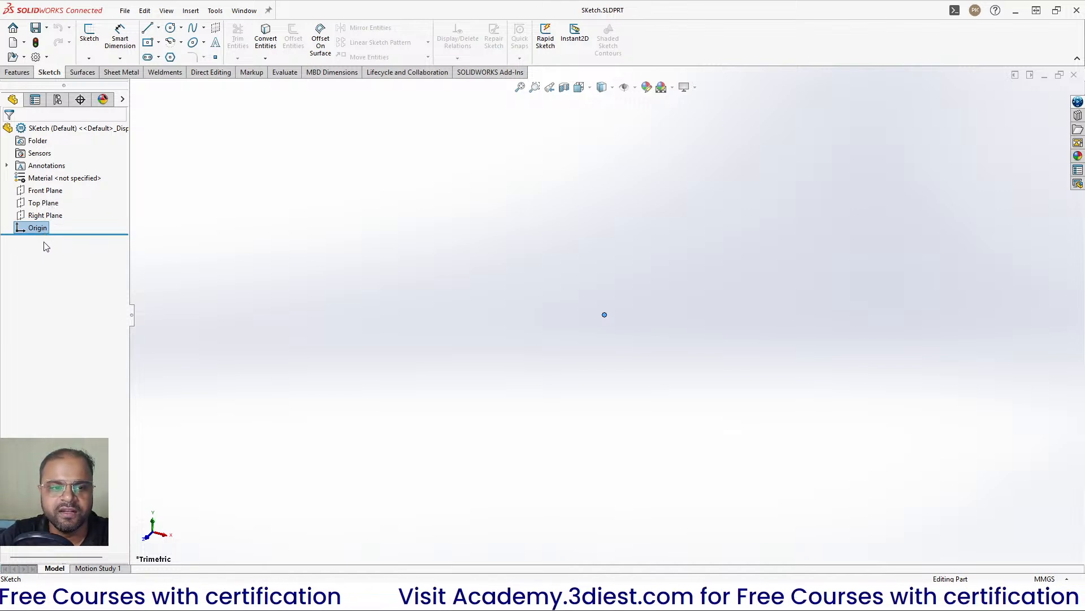
pyautogui.click(43, 203)
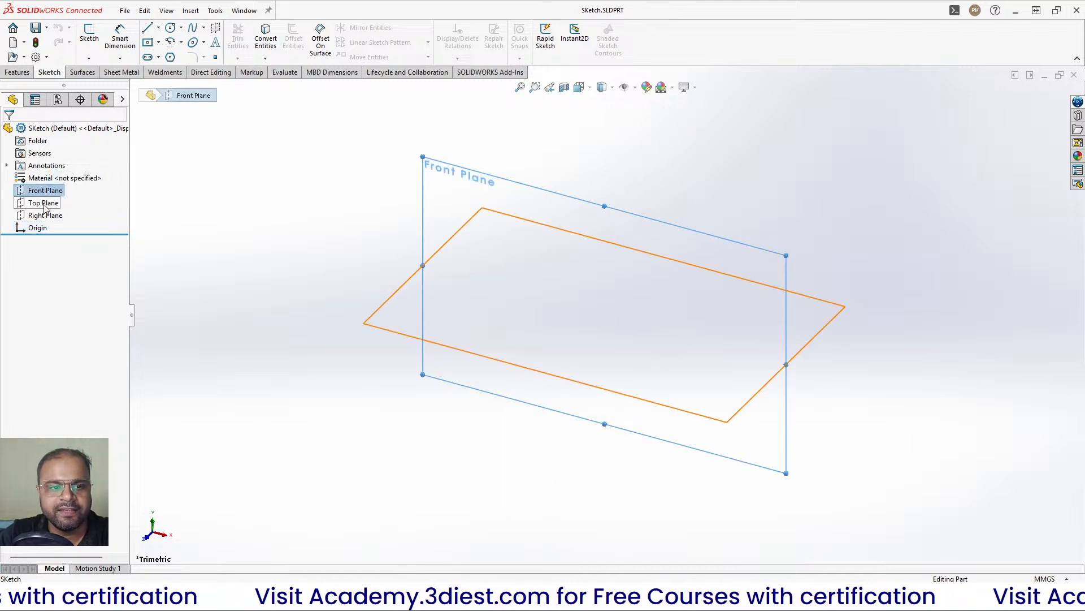
pyautogui.click(45, 215)
pyautogui.click(45, 190)
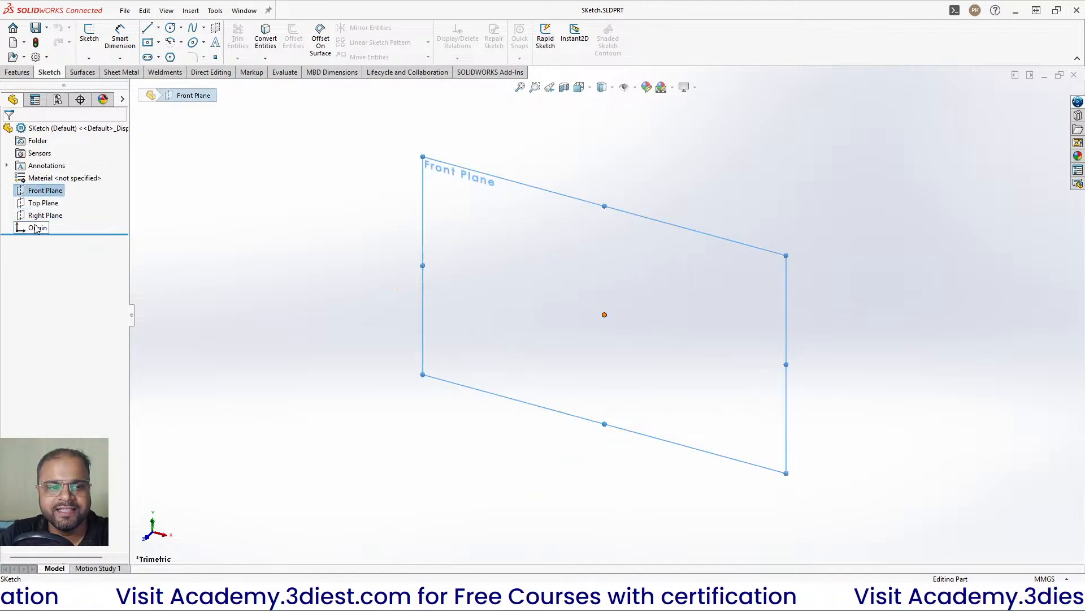
pyautogui.click(37, 228)
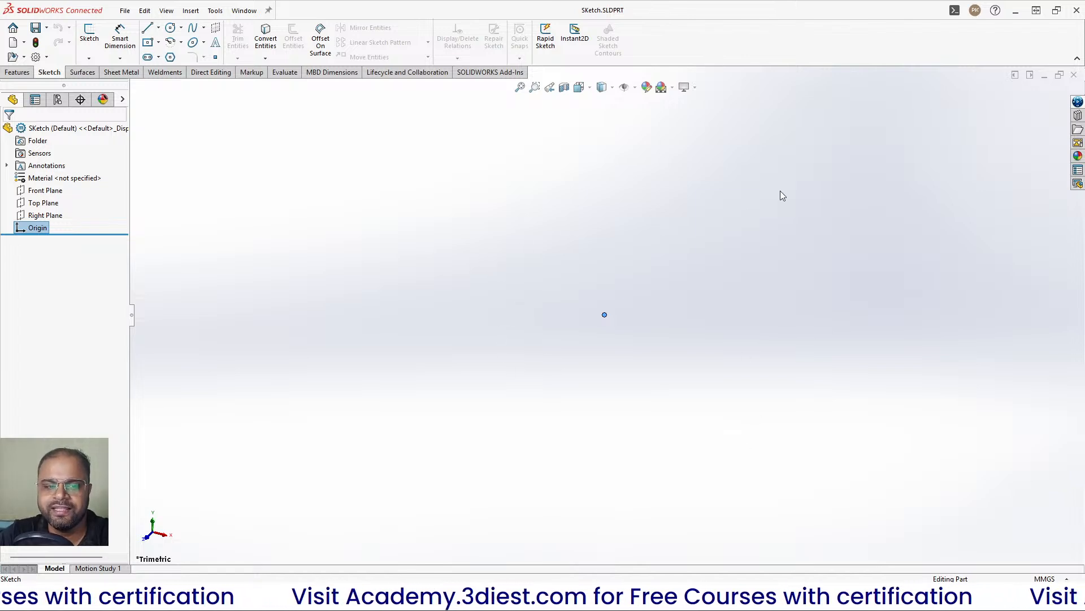
pyautogui.click(377, 337)
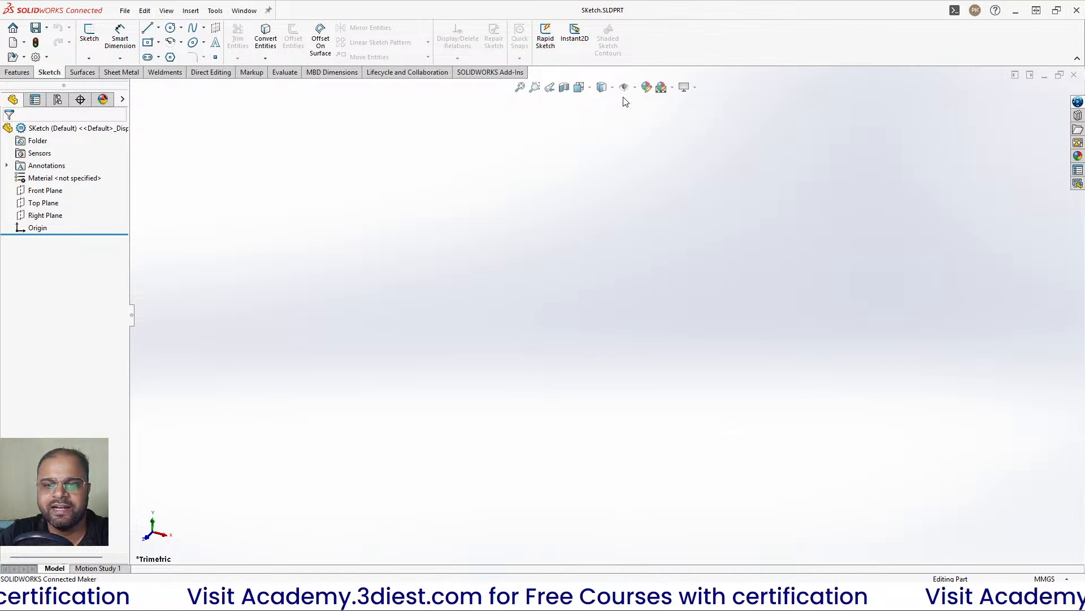
# Turn on the display of the origin and the primary planes in the graphics area
pyautogui.click(636, 88)
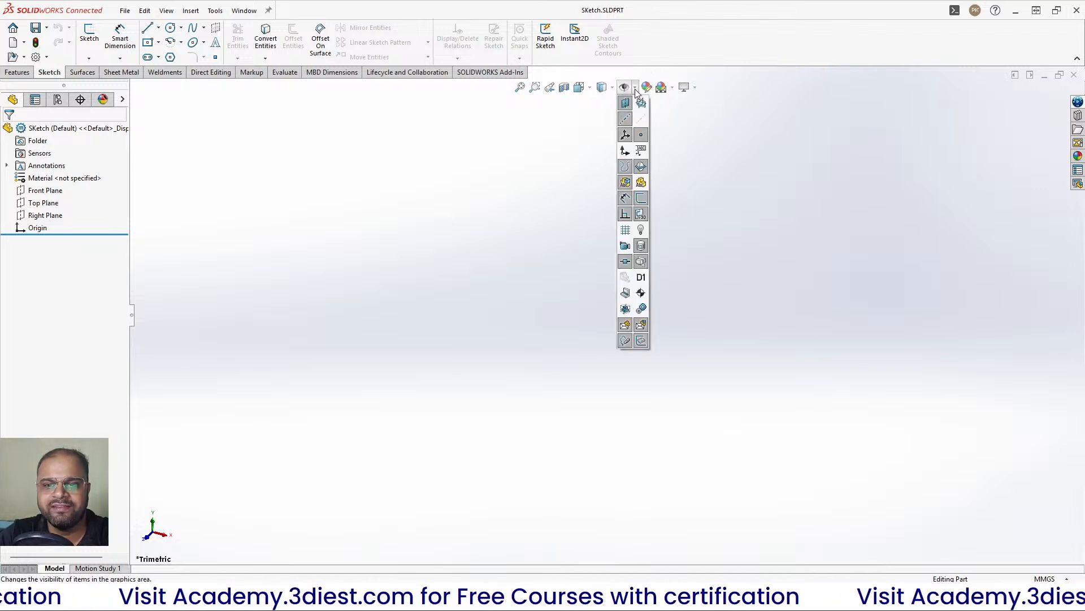
pyautogui.click(625, 151)
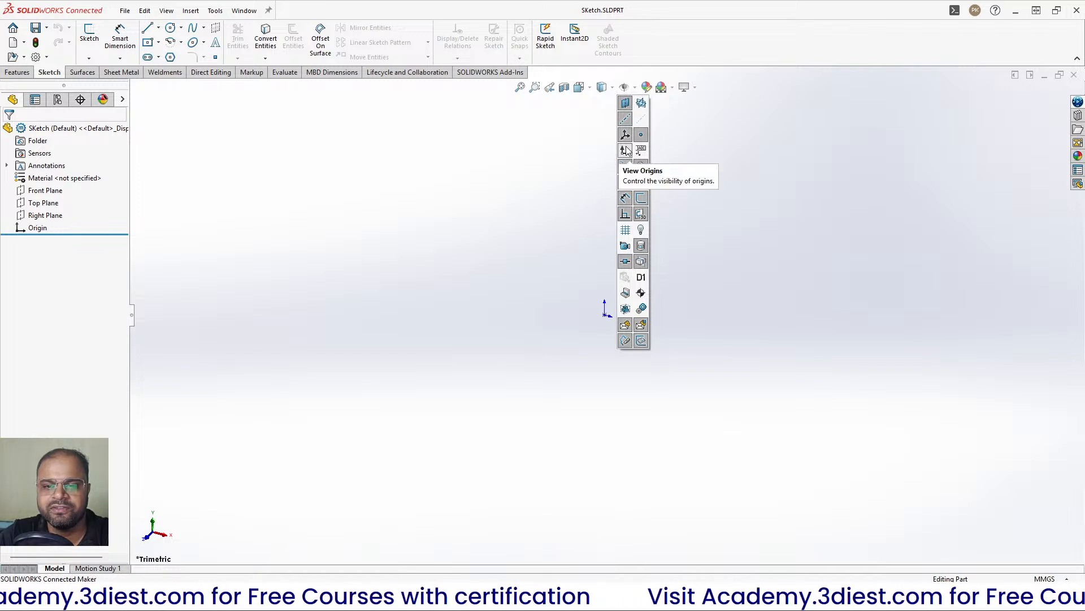
pyautogui.click(641, 103)
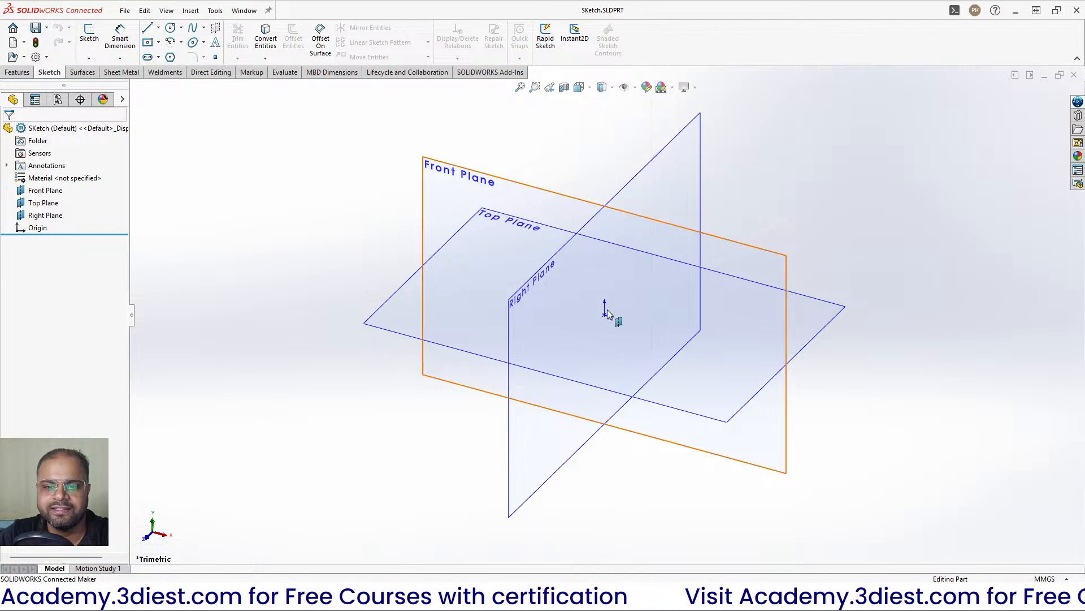
# Examine how the Front Plane and Right Plane meet at the origin by selecting each, and clear the selection
pyautogui.click(45, 191)
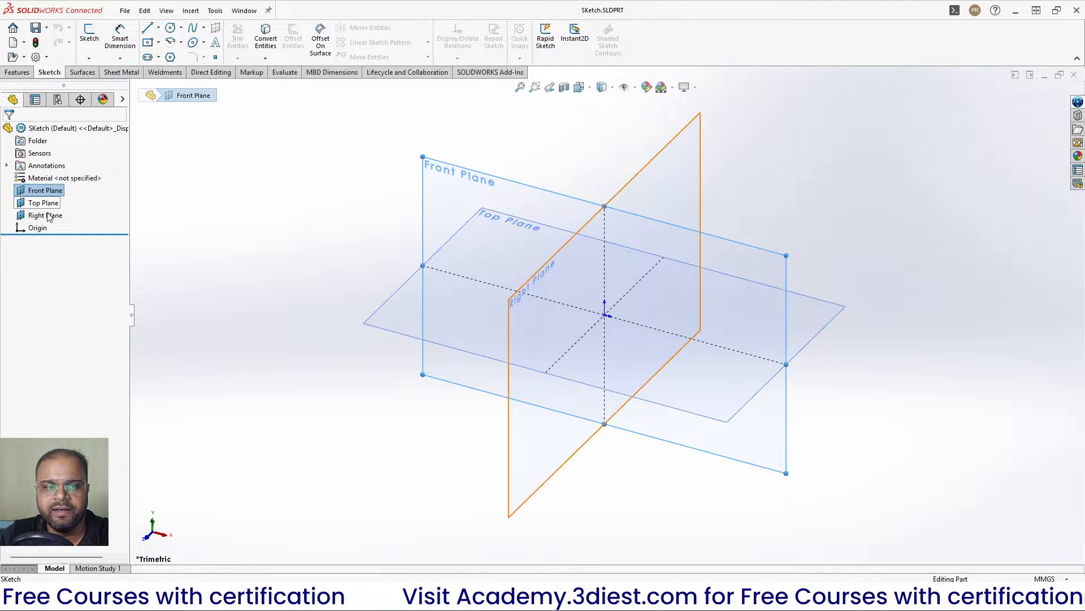
pyautogui.click(48, 215)
pyautogui.click(40, 229)
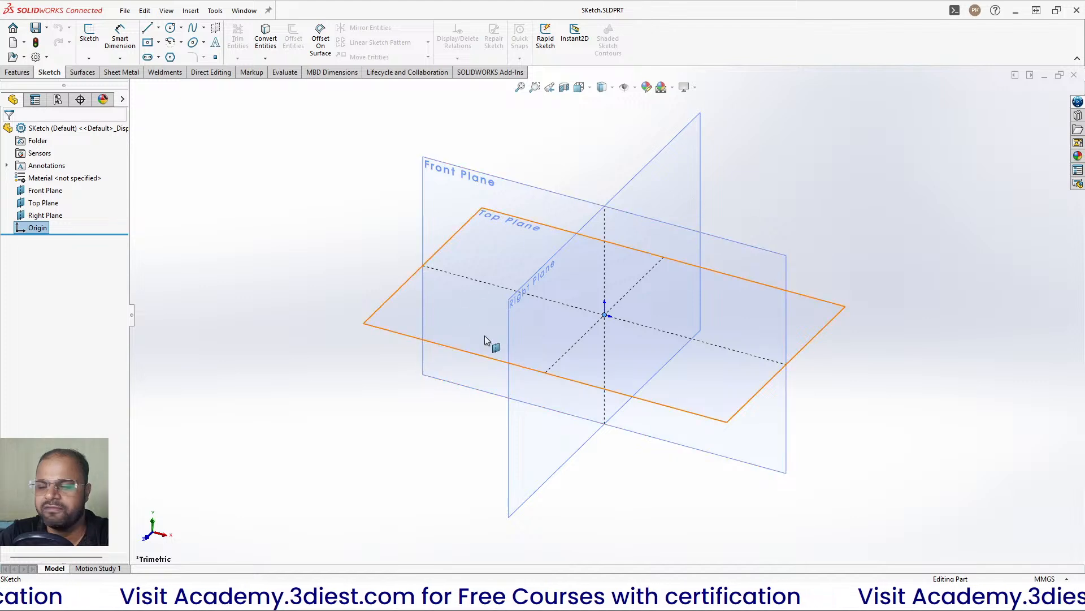
pyautogui.click(714, 165)
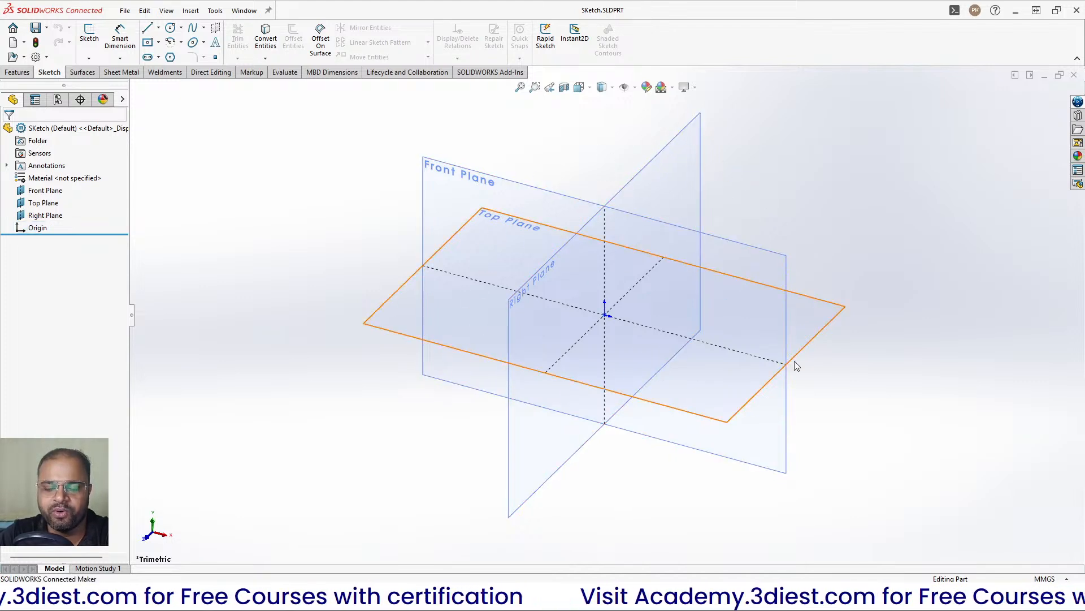
# Turn off the display of the primary planes and the origin
pyautogui.click(636, 88)
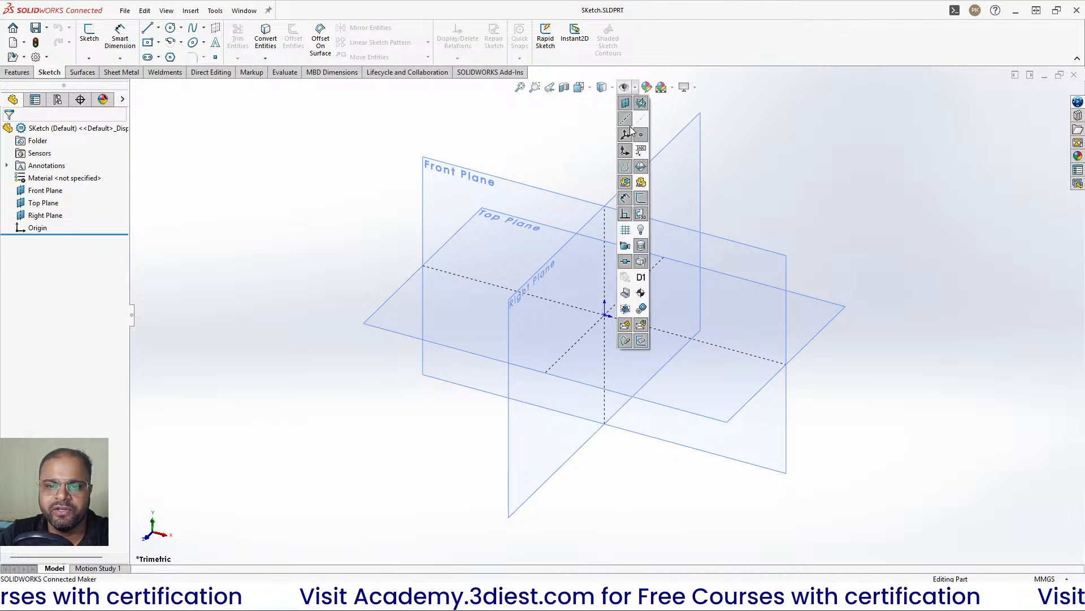
pyautogui.click(641, 104)
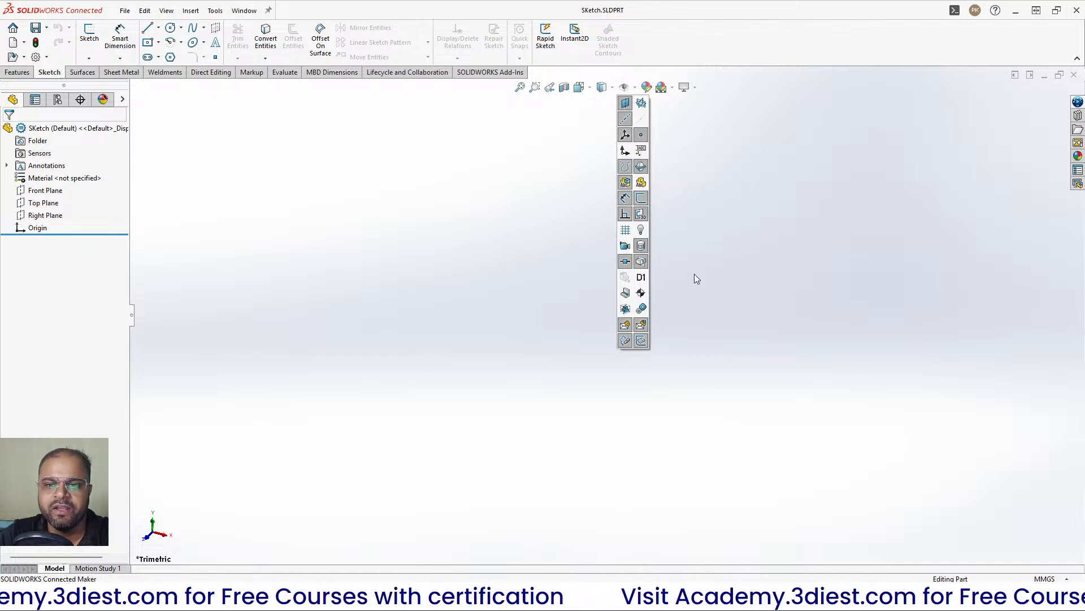
pyautogui.click(521, 279)
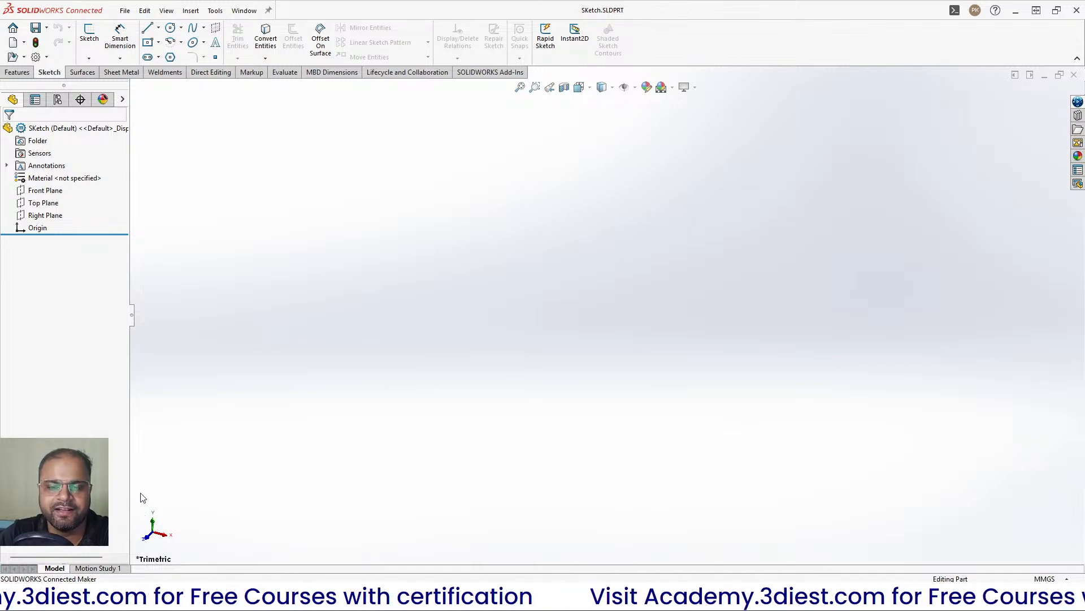
pyautogui.click(637, 88)
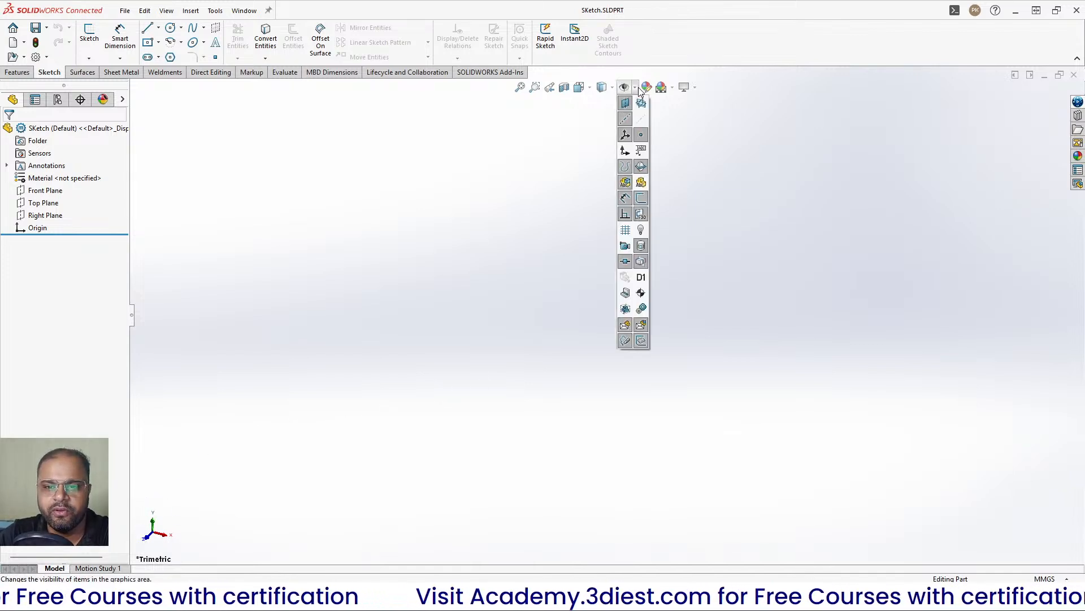
pyautogui.click(625, 136)
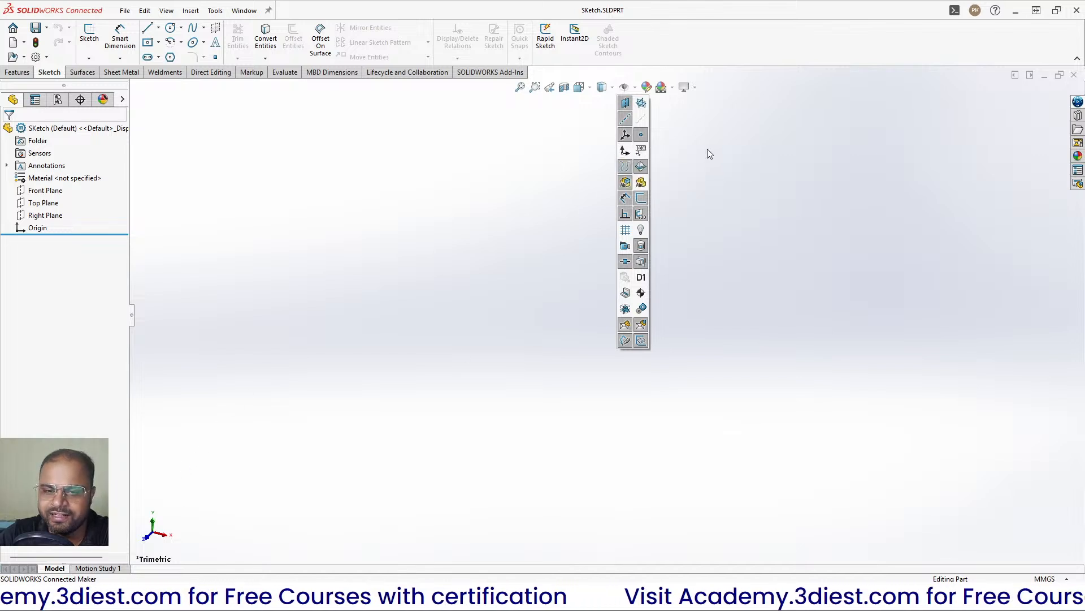
pyautogui.click(503, 274)
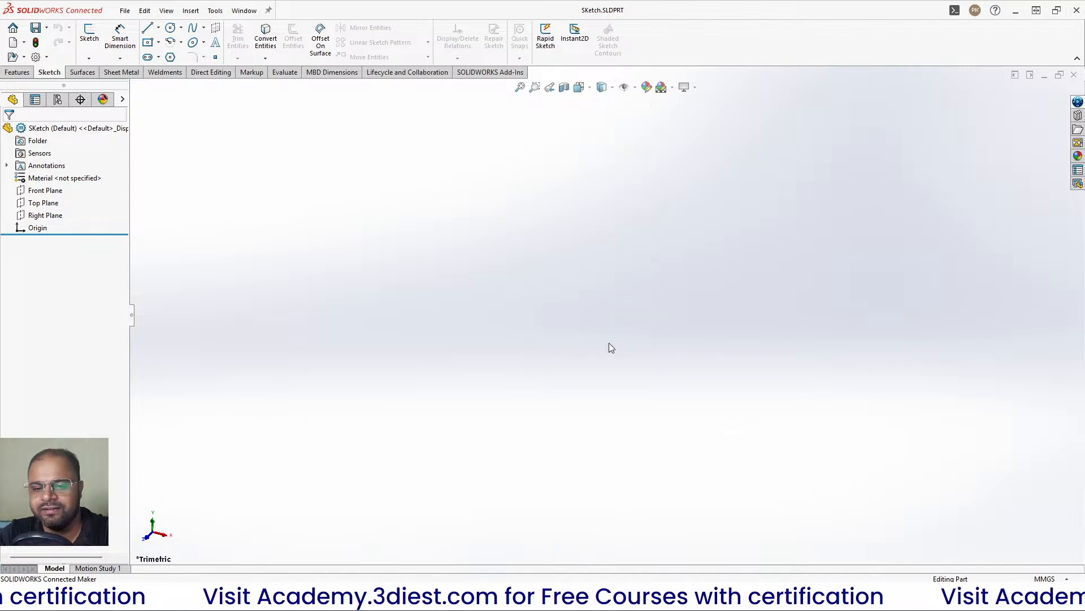
pyautogui.moveTo(565, 303); pyautogui.dragTo(634, 412, button='middle')
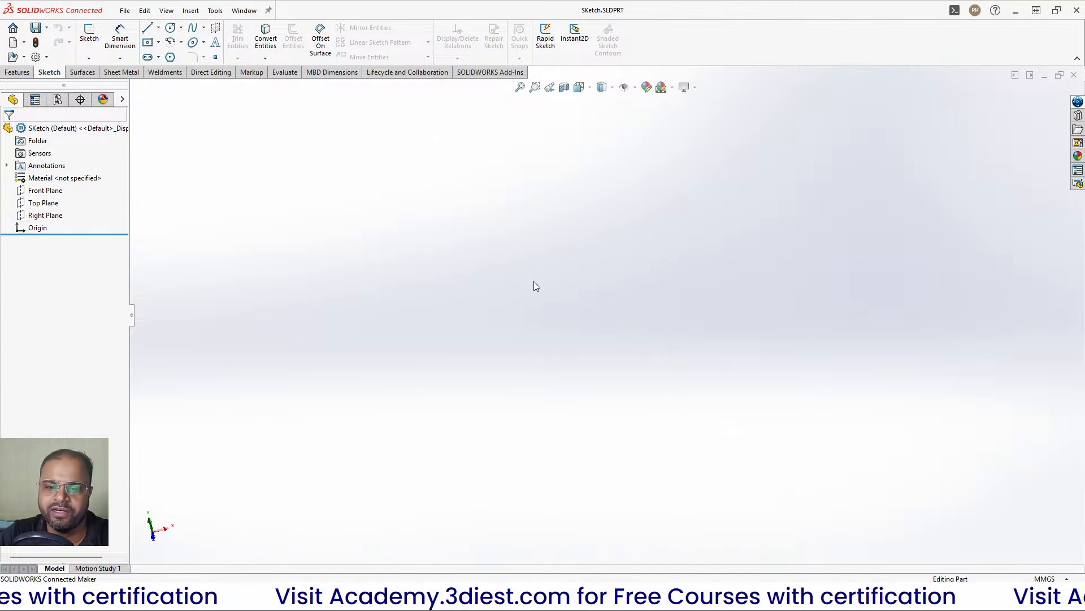
# Check the entity properties with the Front Plane selected, clear the selection and return to the feature tree
pyautogui.click(45, 191)
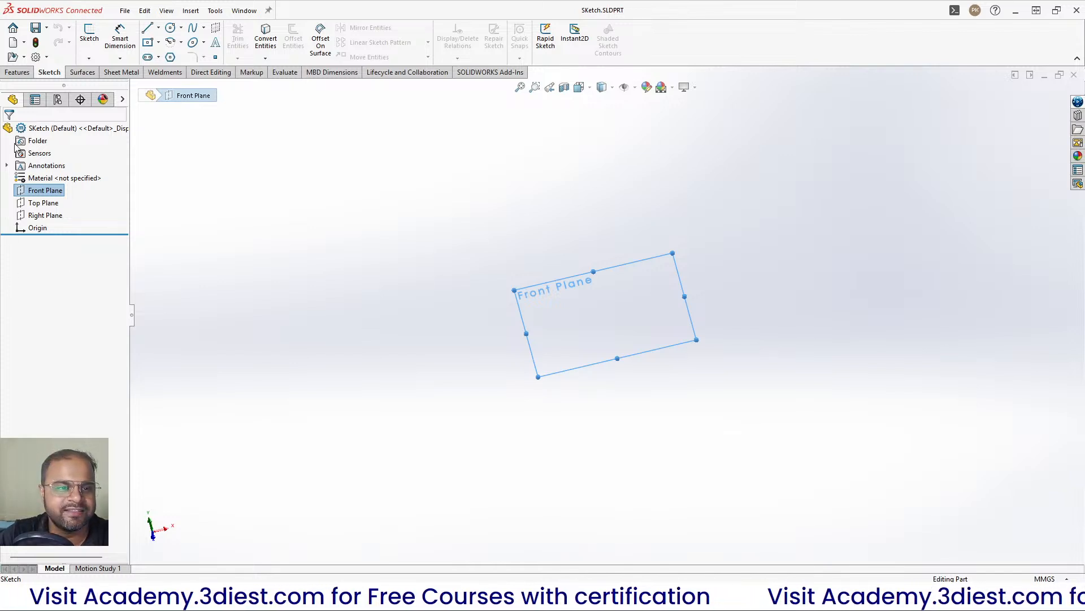
pyautogui.click(34, 104)
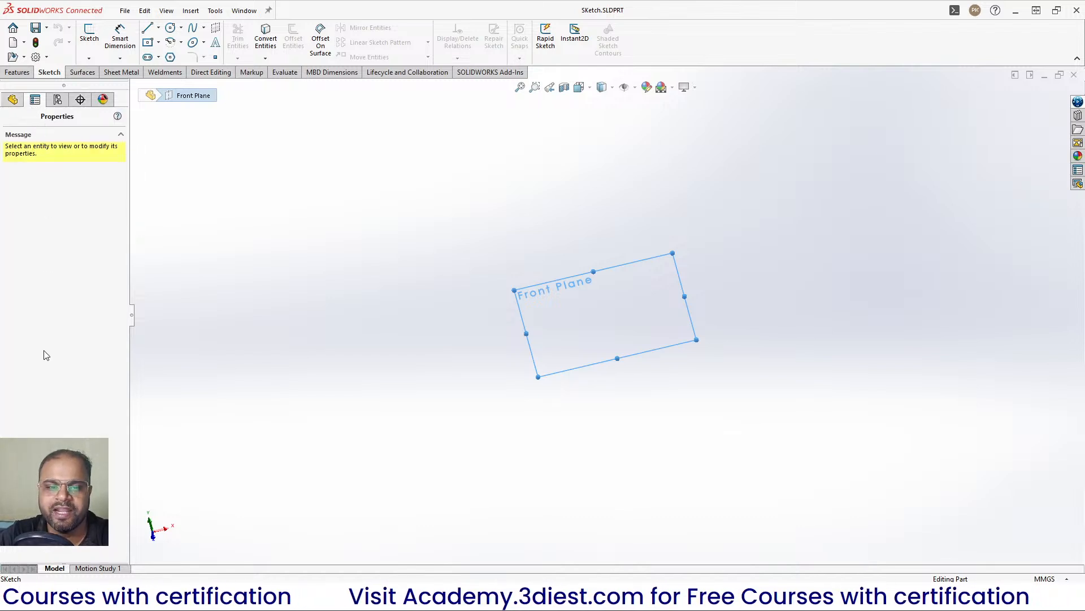
pyautogui.click(489, 370)
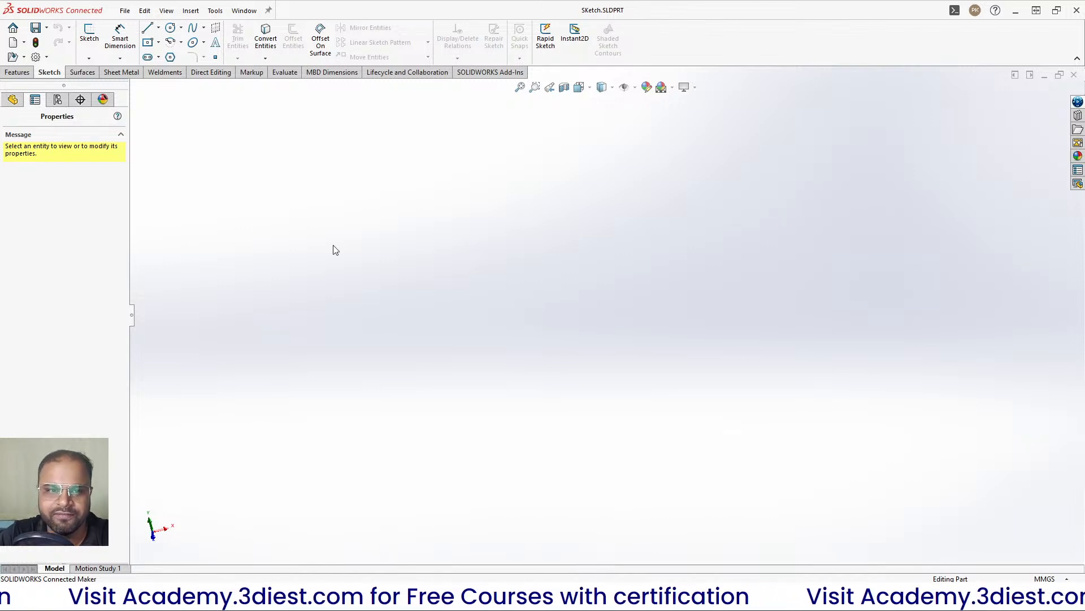
pyautogui.click(12, 100)
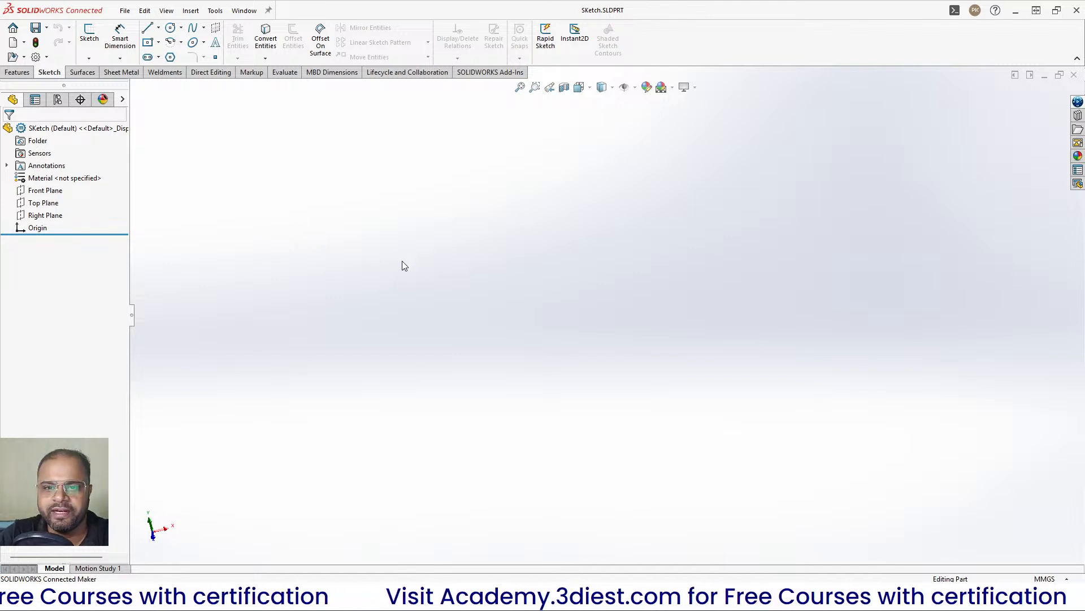
# Start a sketch on the Front Plane and draw a center rectangle with its center at the origin
pyautogui.click(147, 29)
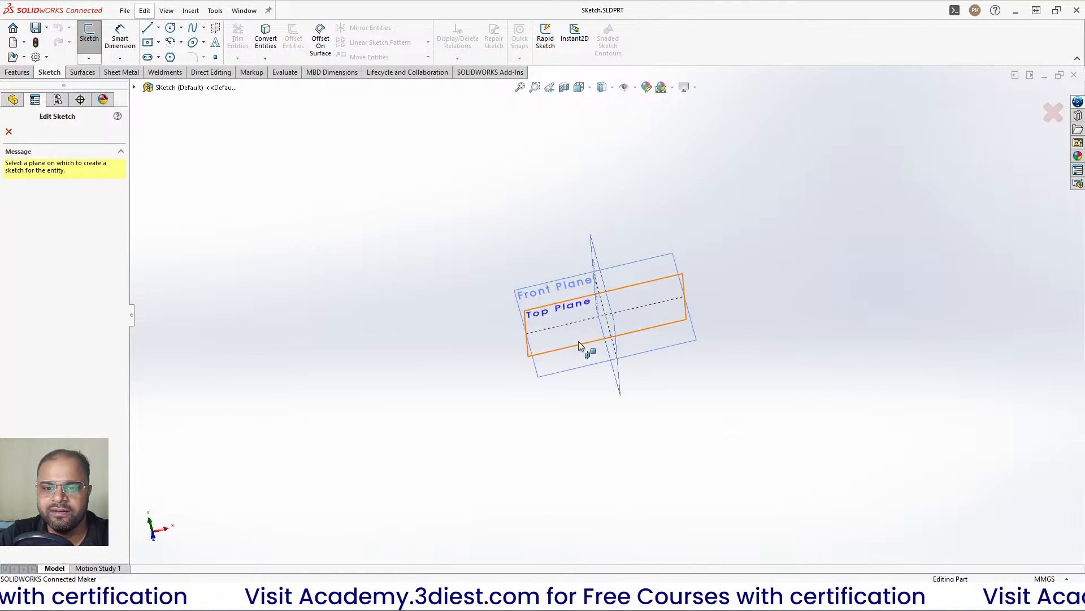
pyautogui.click(572, 318)
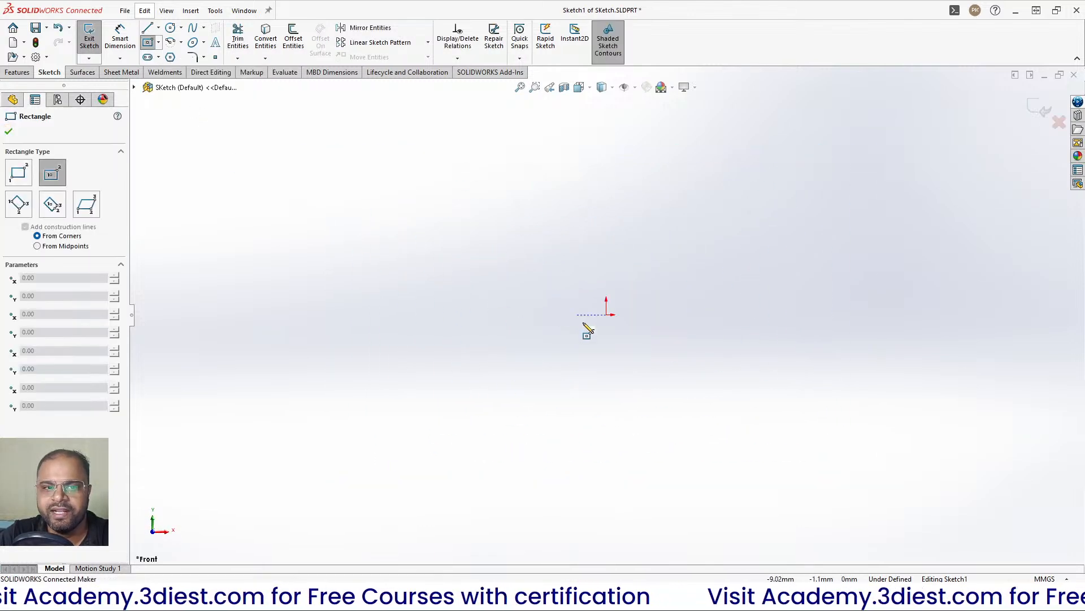
pyautogui.click(606, 314)
pyautogui.click(463, 419)
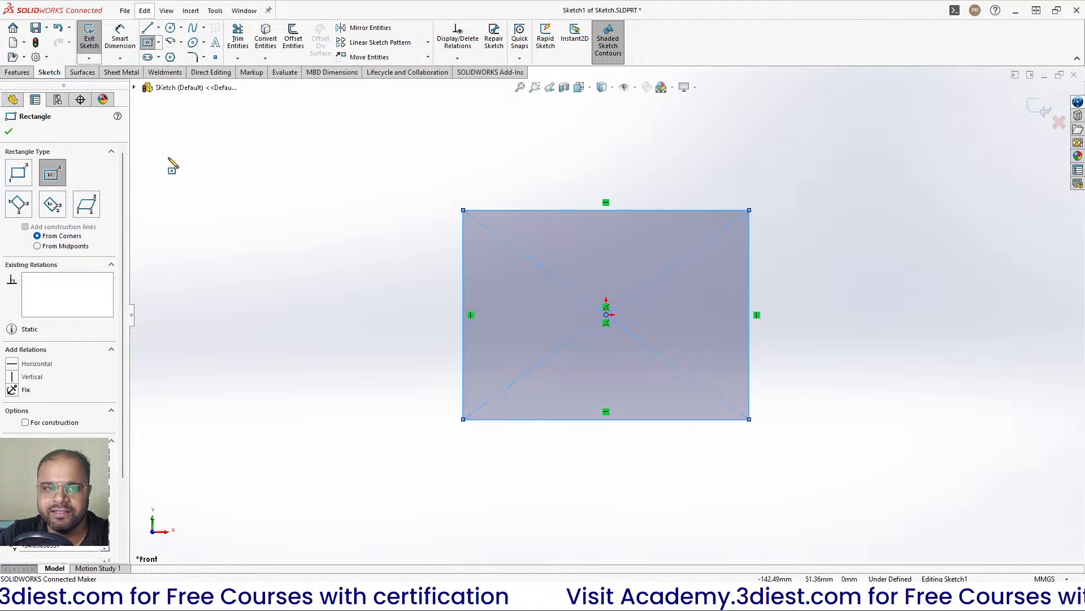
pyautogui.press('Escape')
# Extrude the rectangle as a blind boss 10 mm deep and clear the selection
pyautogui.click(18, 72)
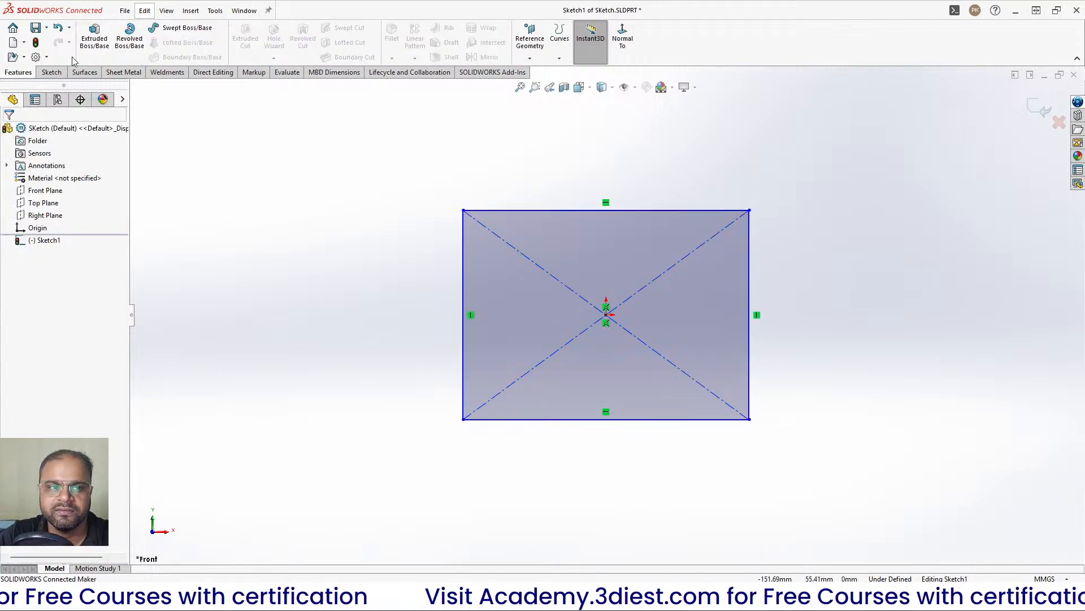
pyautogui.click(95, 37)
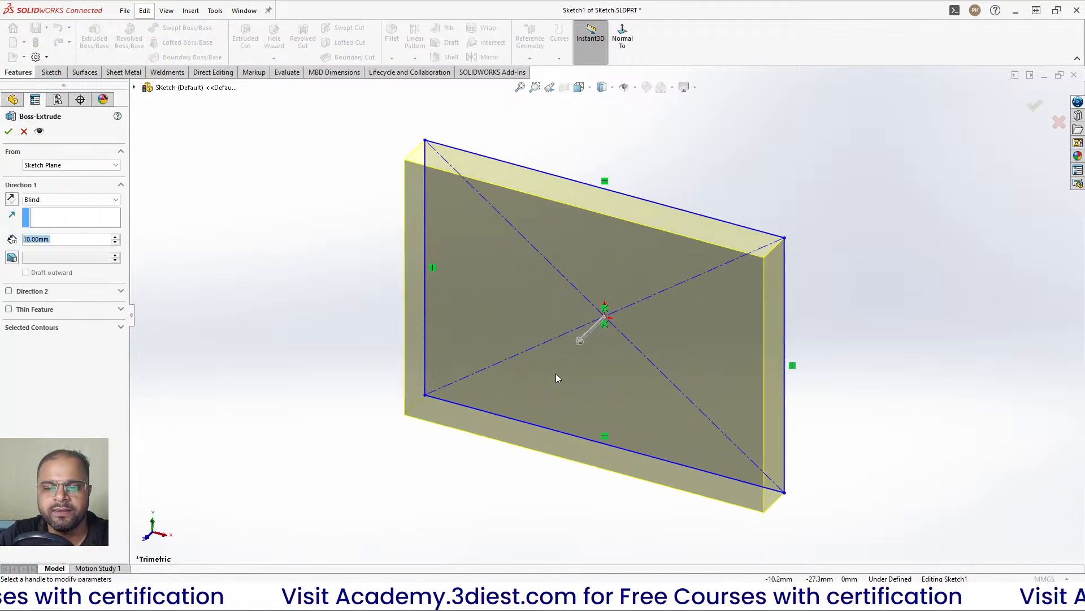
pyautogui.click(9, 131)
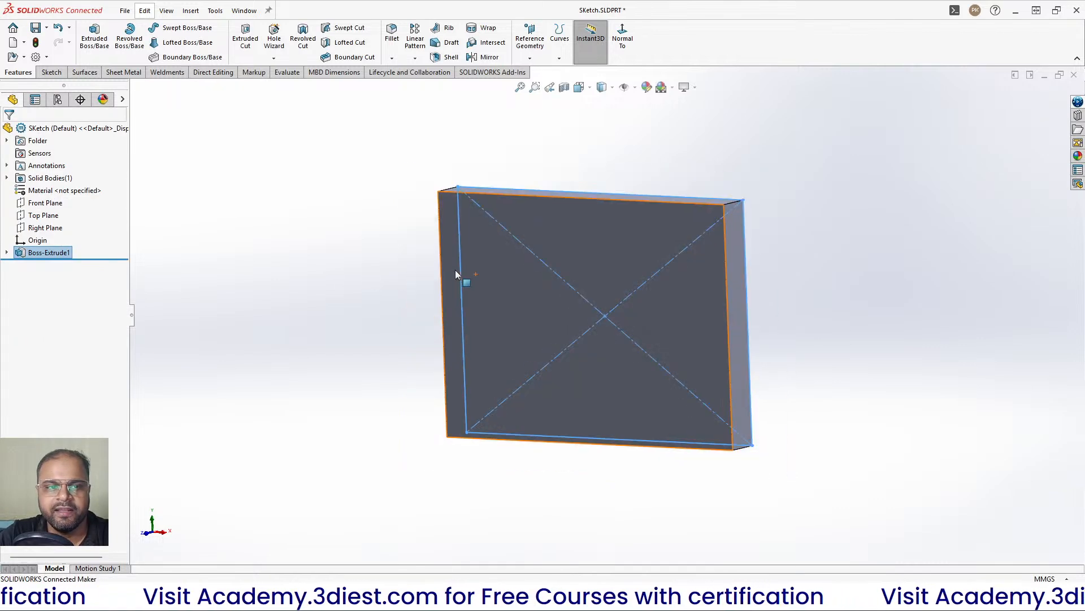
pyautogui.scroll(1, 459, 283)
pyautogui.click(735, 334)
pyautogui.scroll(-1, 753, 316)
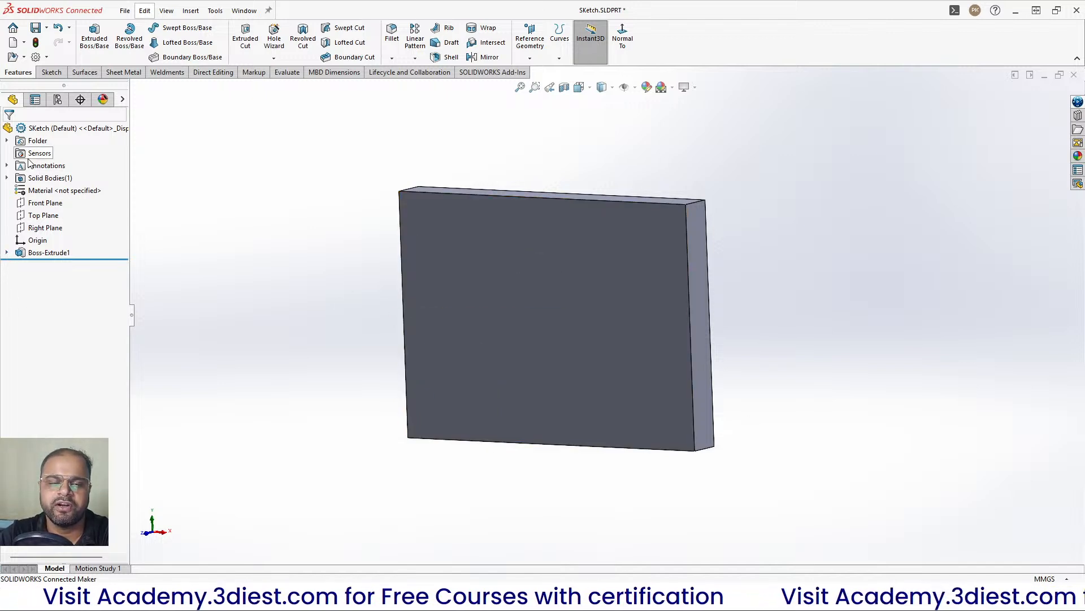
# Expand the extruded feature in the tree to show its sketch, and select the feature briefly to highlight it
pyautogui.click(7, 252)
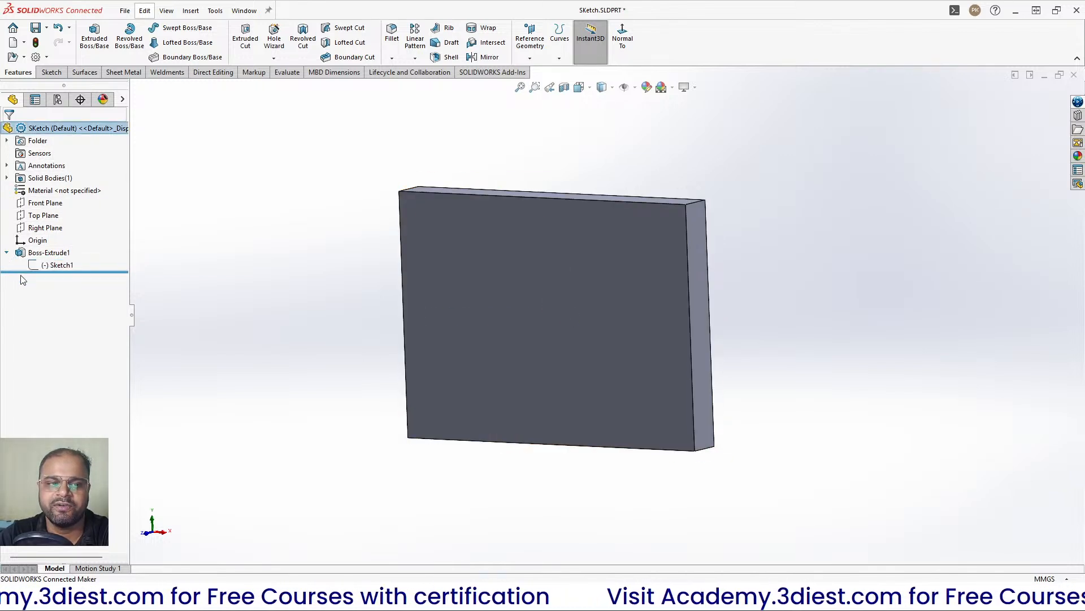
pyautogui.click(40, 254)
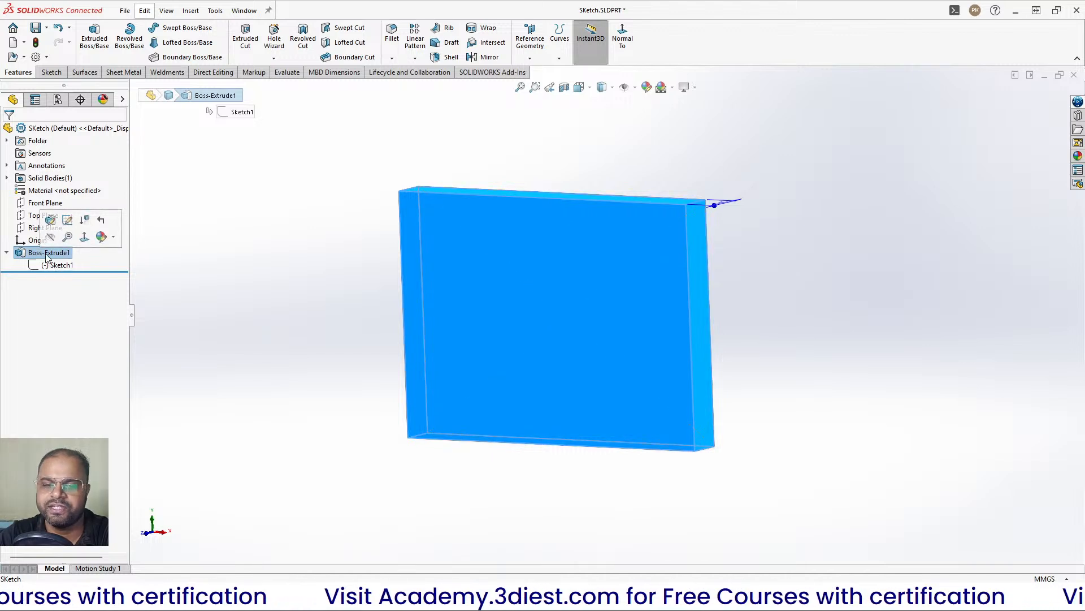
pyautogui.click(203, 202)
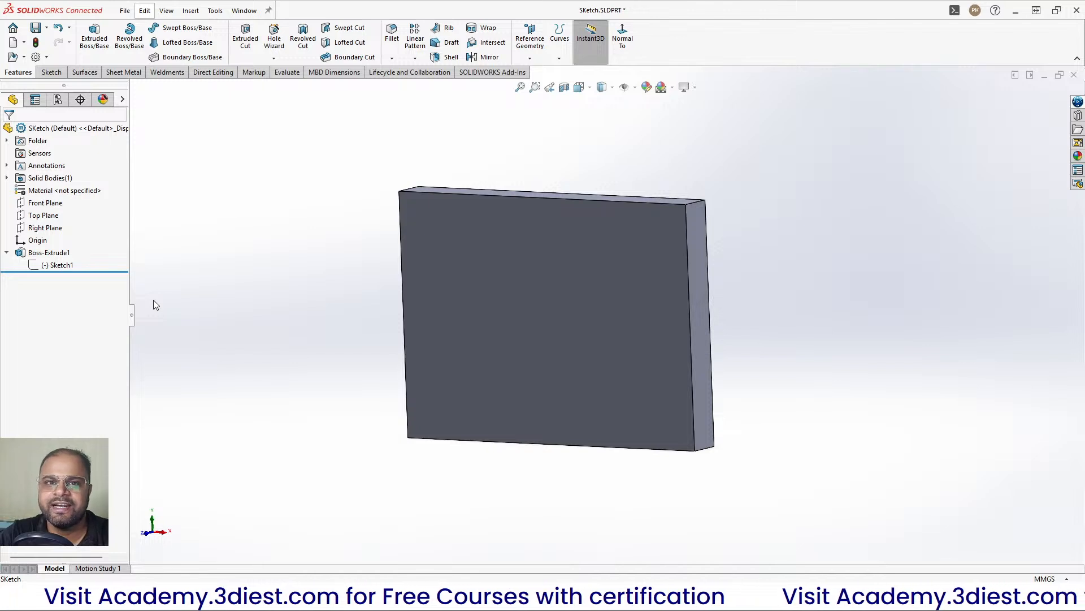
# Check the entity properties with the plate's large front face selected, and clear the selection
pyautogui.click(36, 101)
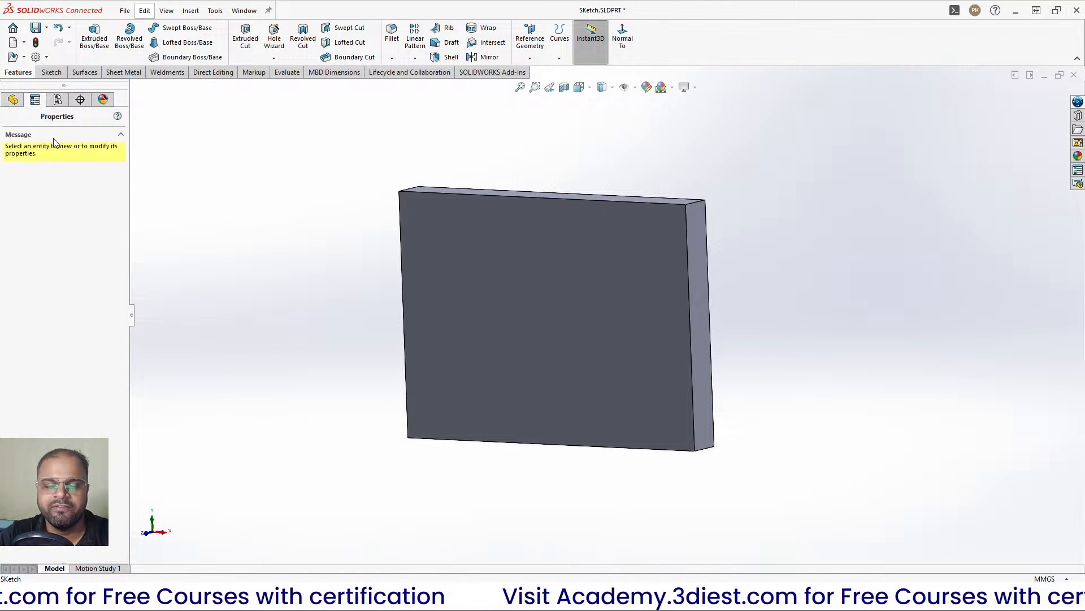
pyautogui.click(534, 253)
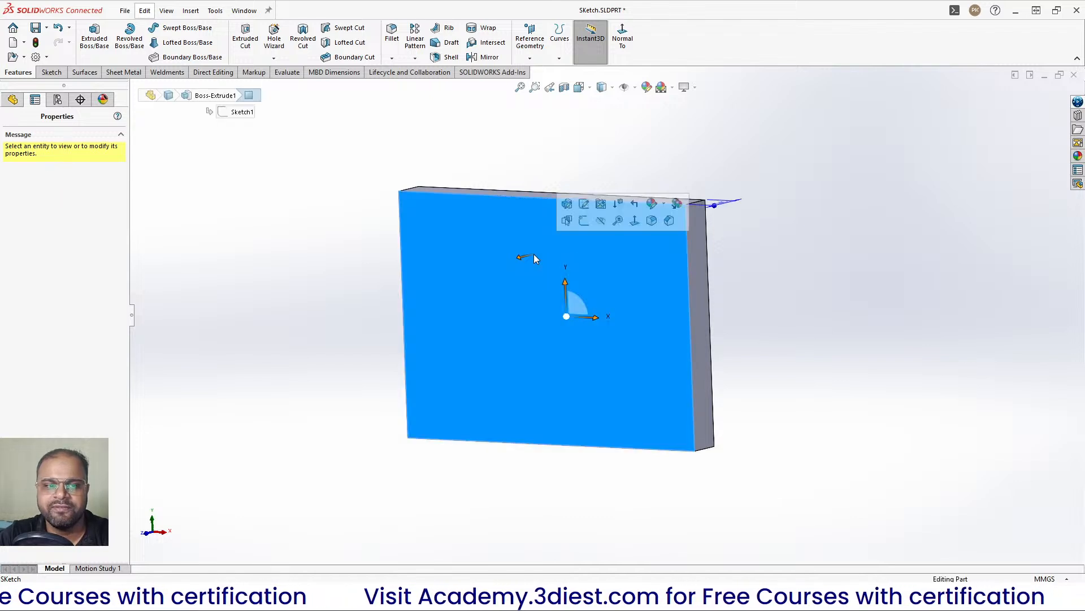
pyautogui.click(943, 437)
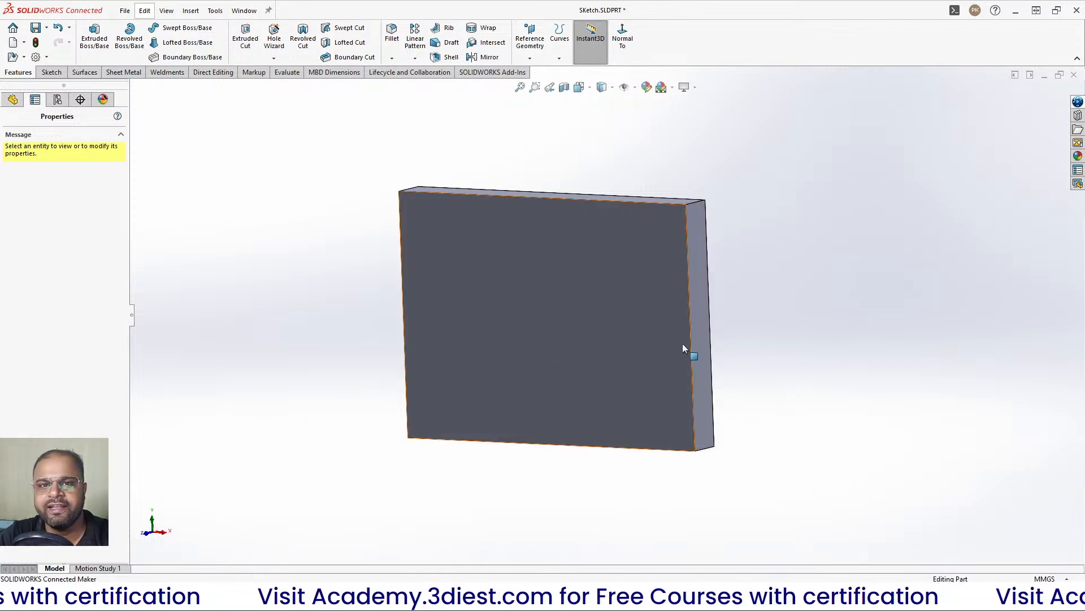
pyautogui.moveTo(759, 394); pyautogui.dragTo(669, 303)
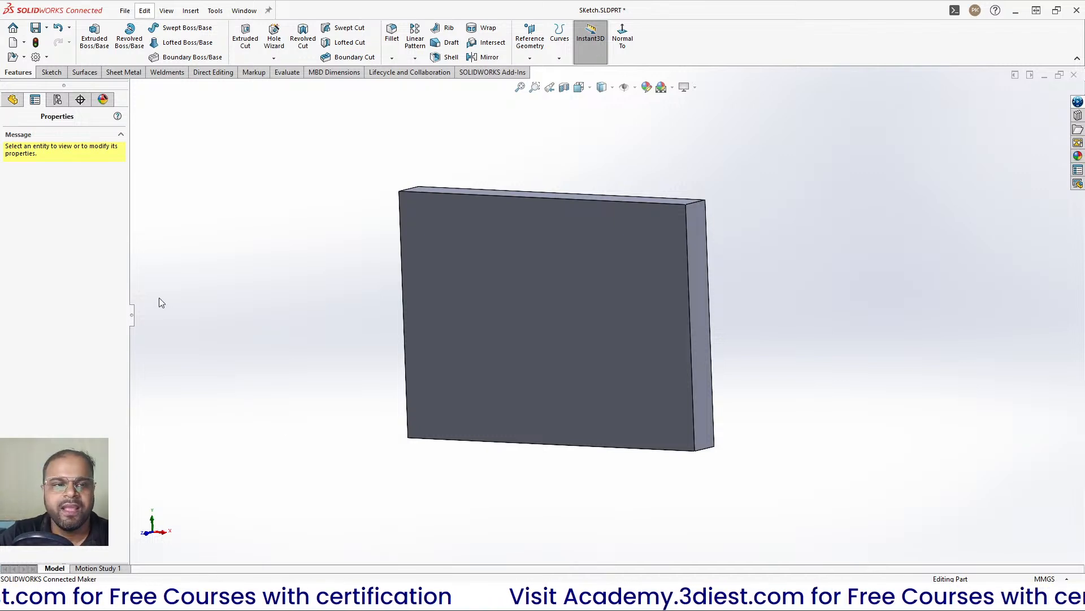
# Examine the part's configurations and its DimXpert dimensioning tools
pyautogui.click(57, 100)
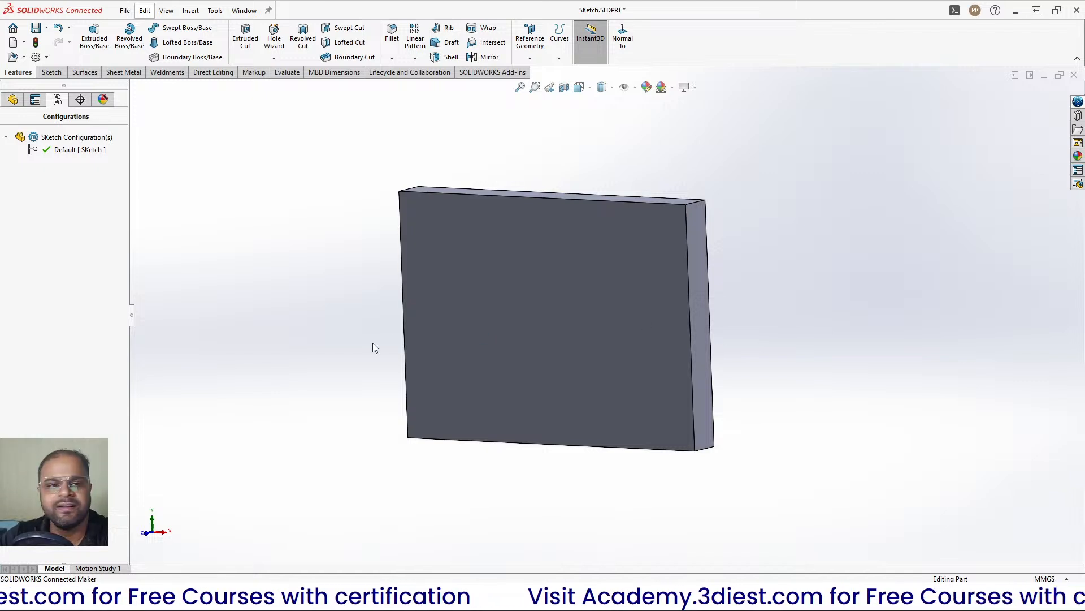
pyautogui.click(82, 104)
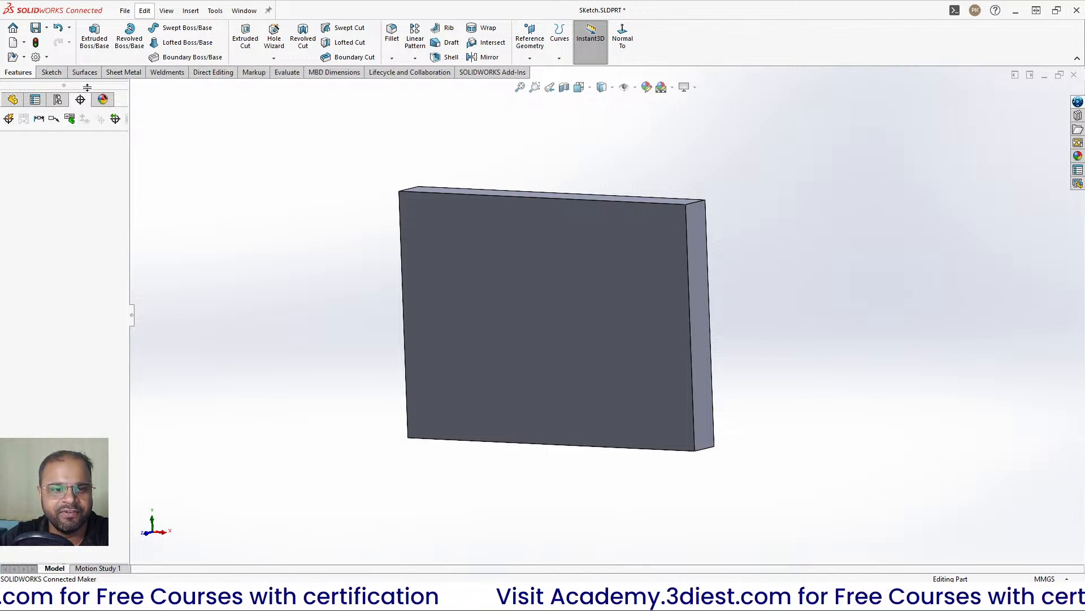
pyautogui.rightClick(102, 179)
pyautogui.click(81, 177)
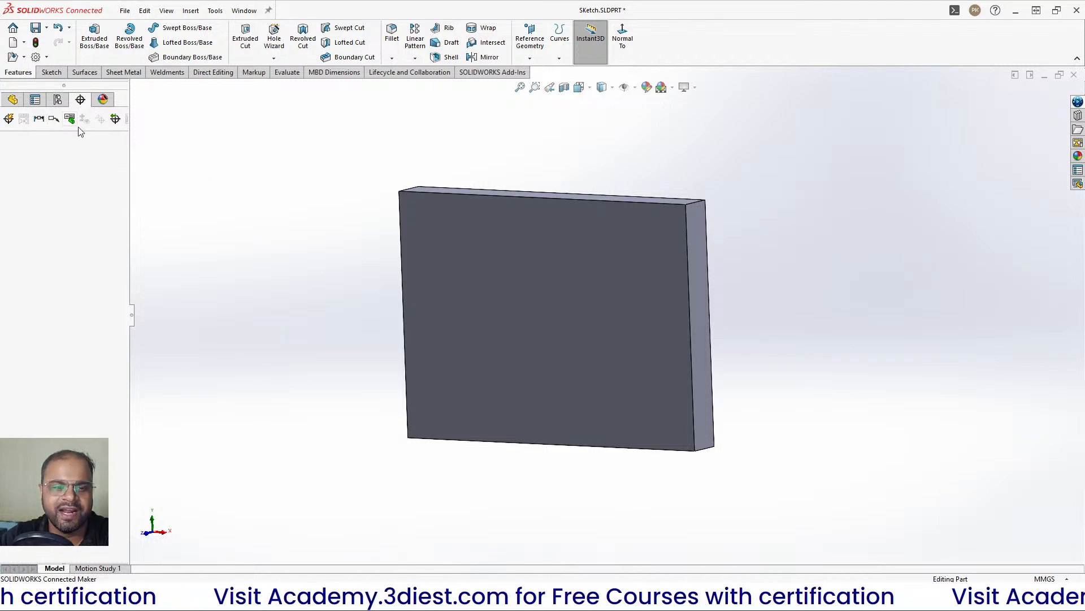
# Show the appearances assigned to the part and open the appearance library
pyautogui.click(103, 105)
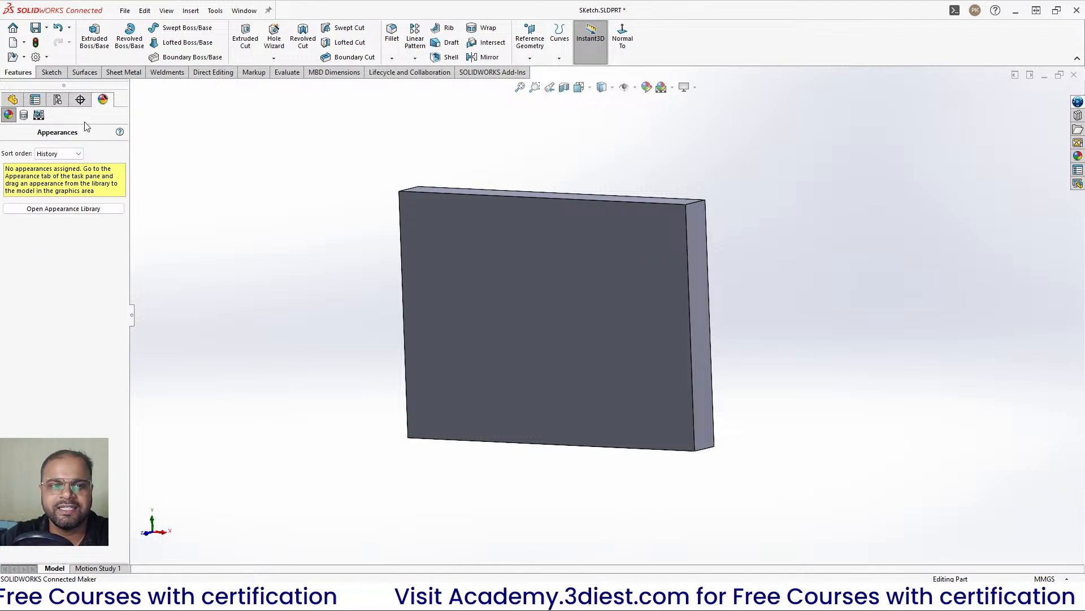
pyautogui.moveTo(318, 353); pyautogui.dragTo(614, 519, button='middle')
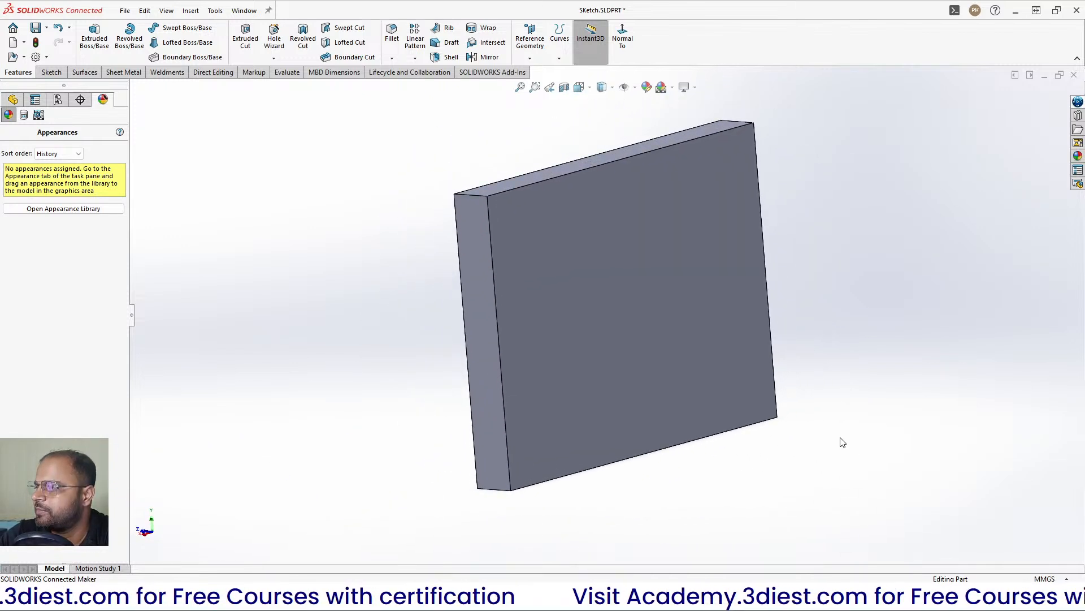
pyautogui.moveTo(840, 441); pyautogui.dragTo(683, 126, button='middle')
pyautogui.scroll(2, 588, 297)
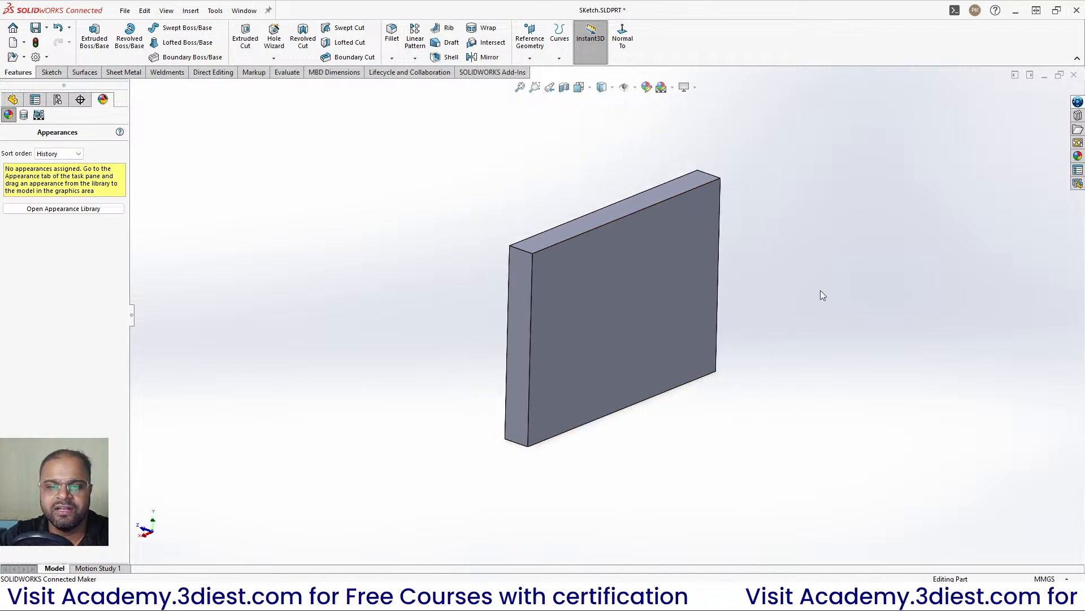
pyautogui.scroll(-2, 714, 293)
pyautogui.scroll(2, 547, 351)
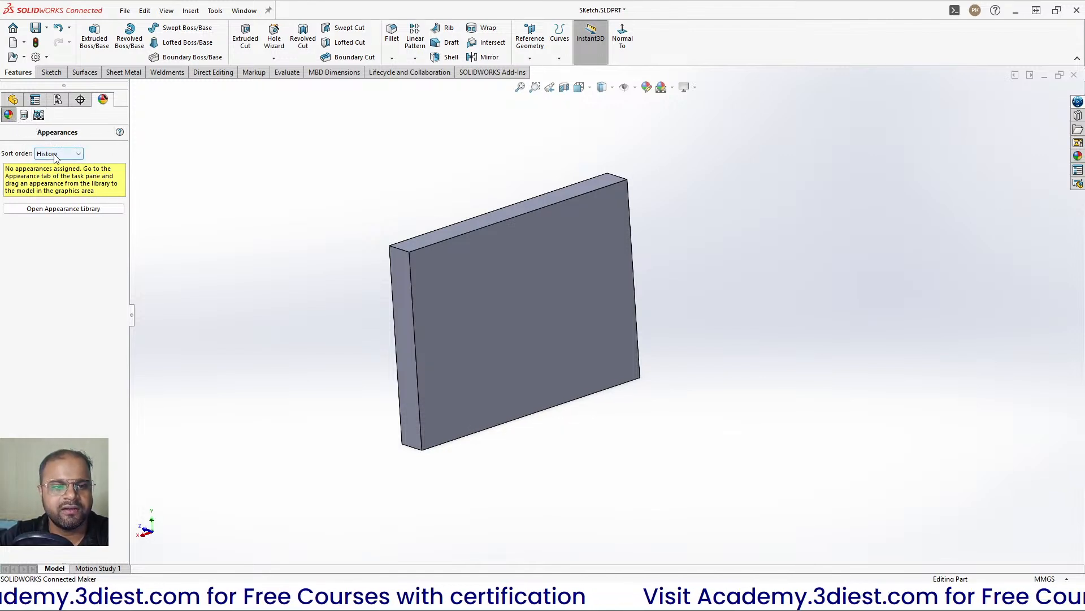
pyautogui.click(54, 211)
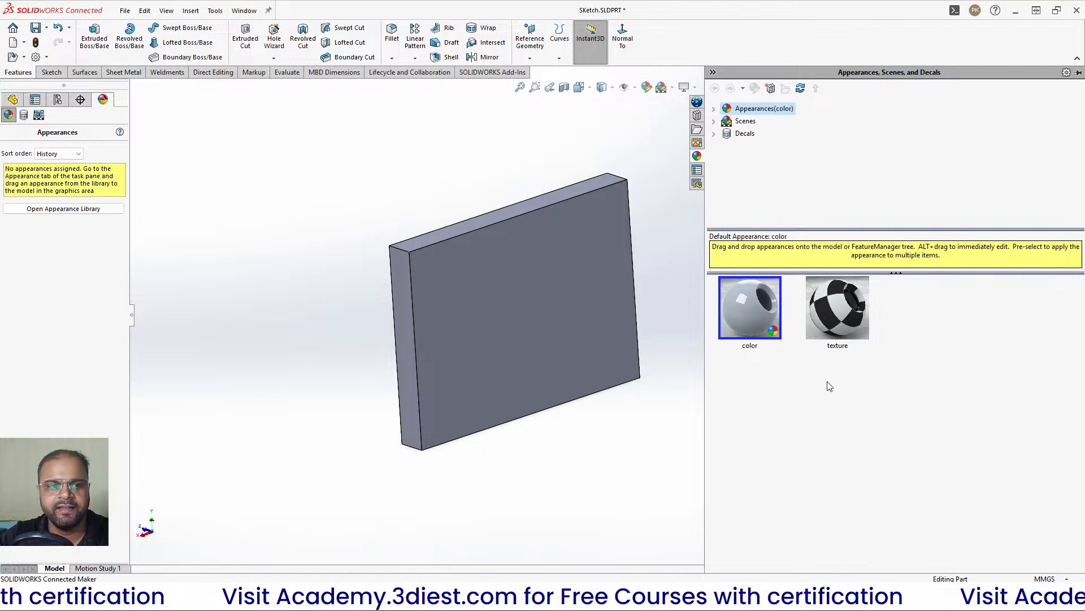
# Browse the library's appearance categories and open the Copper finishes in the Metal category
pyautogui.click(714, 109)
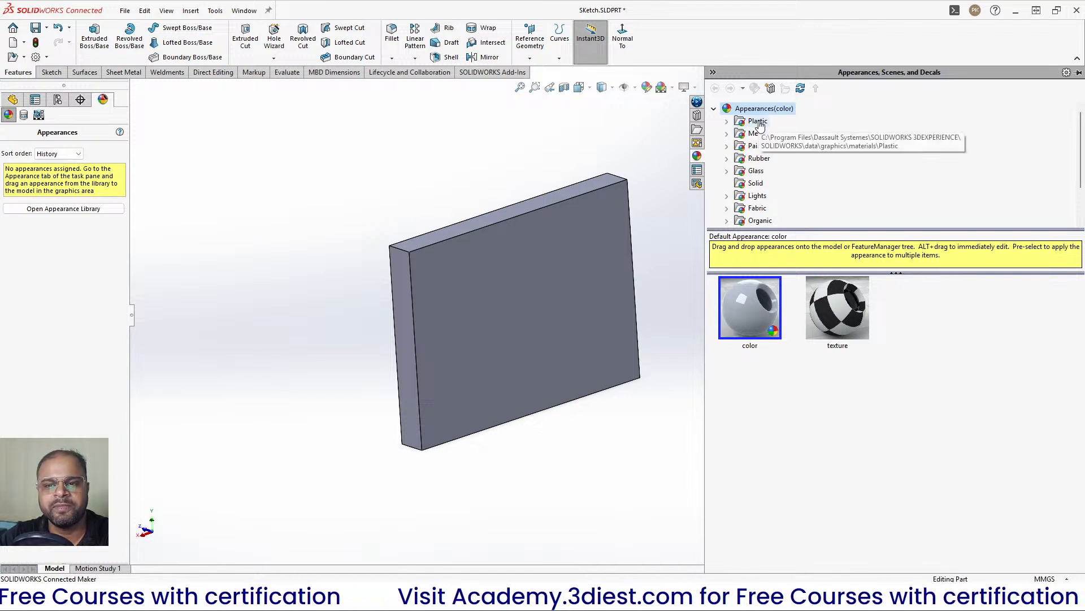
pyautogui.scroll(-1, 759, 147)
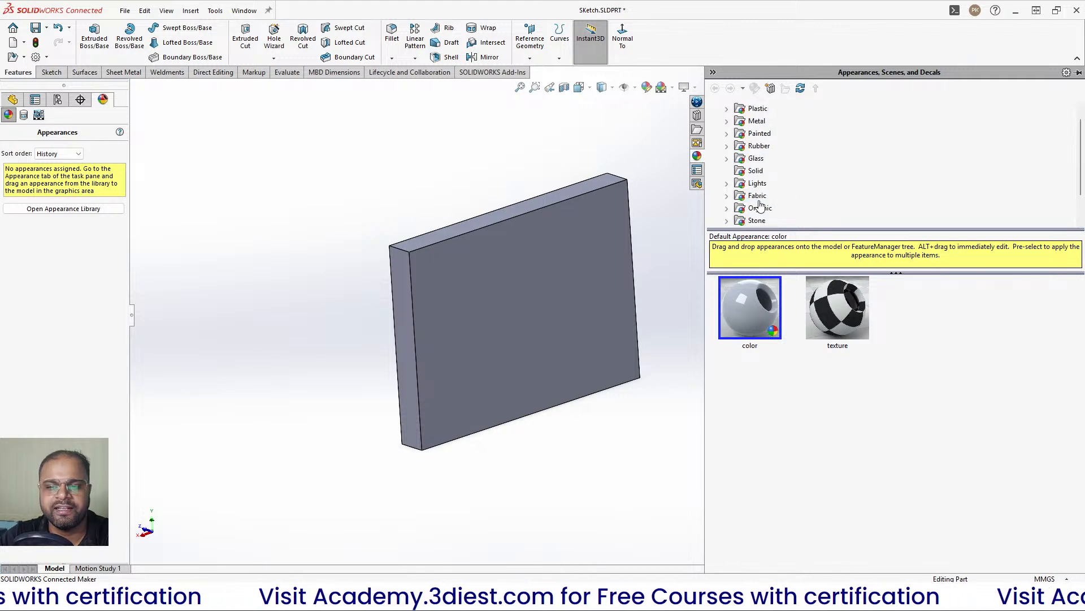
pyautogui.scroll(1, 761, 206)
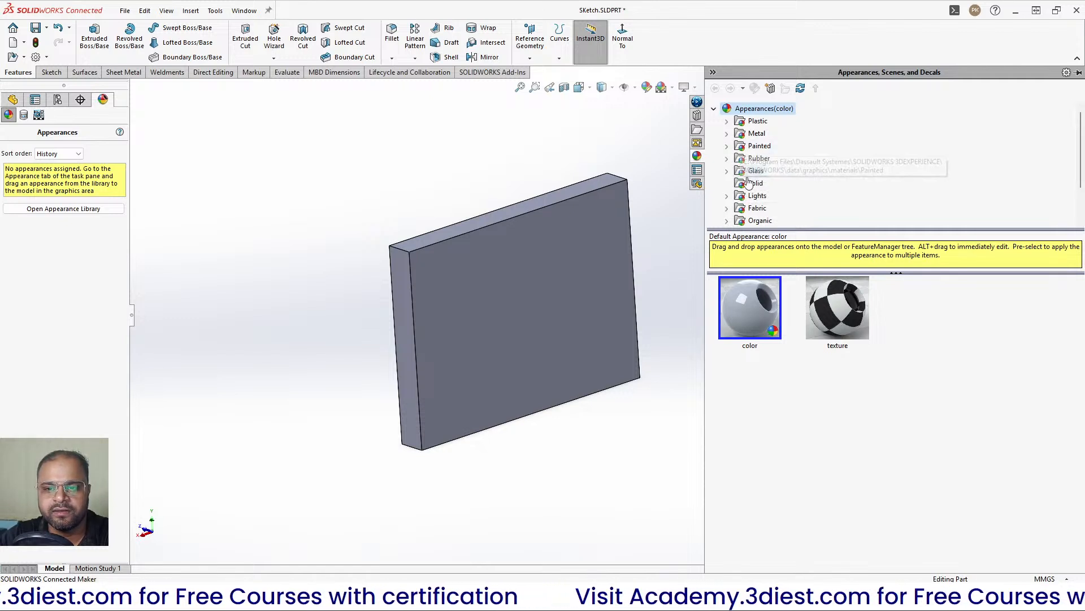
pyautogui.scroll(-3, 749, 201)
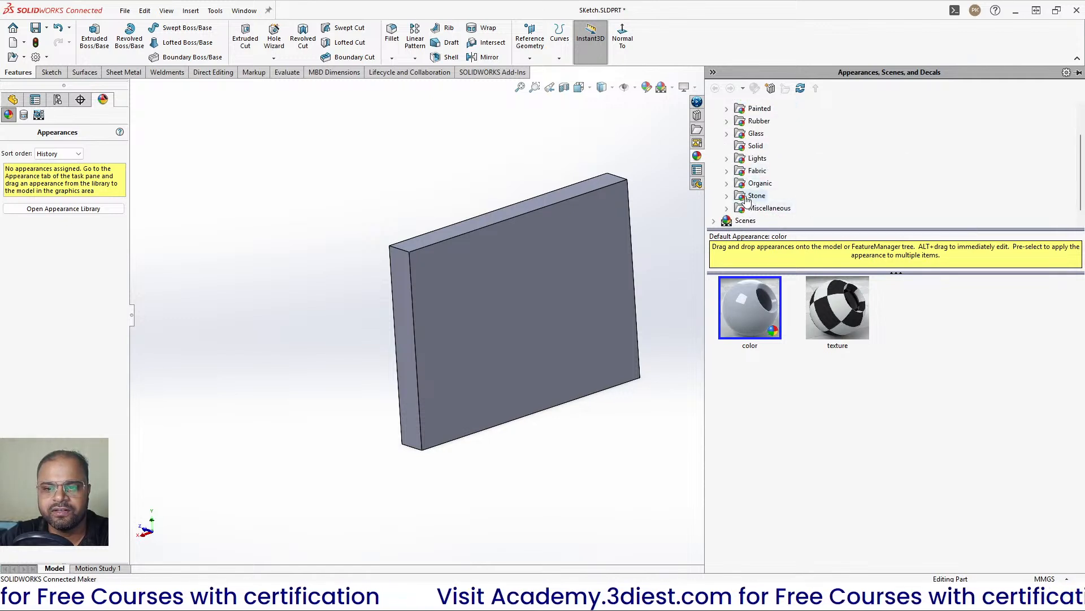
pyautogui.scroll(3, 738, 198)
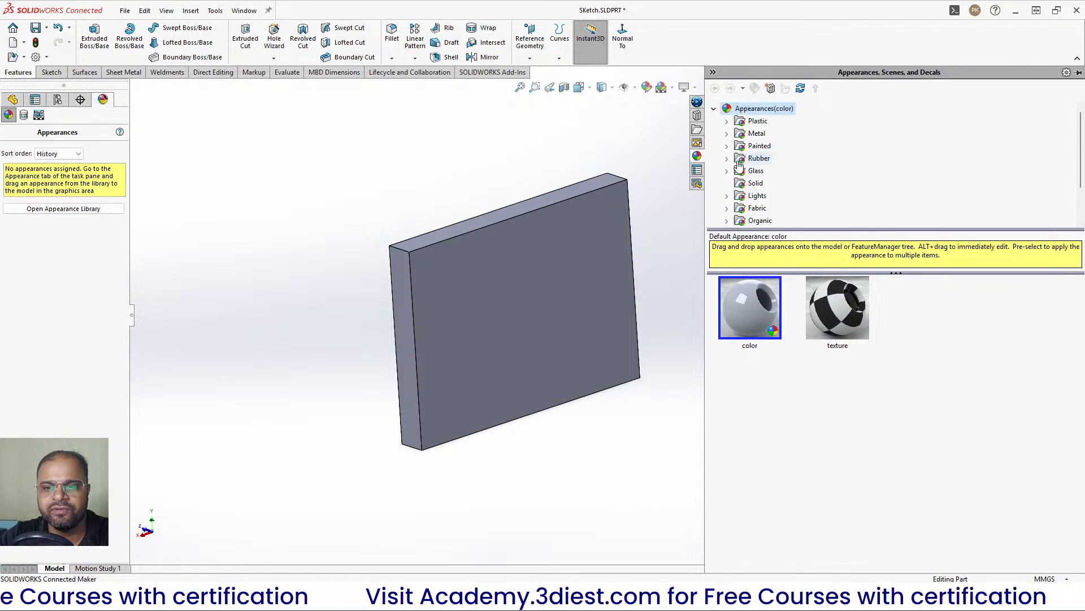
pyautogui.click(727, 134)
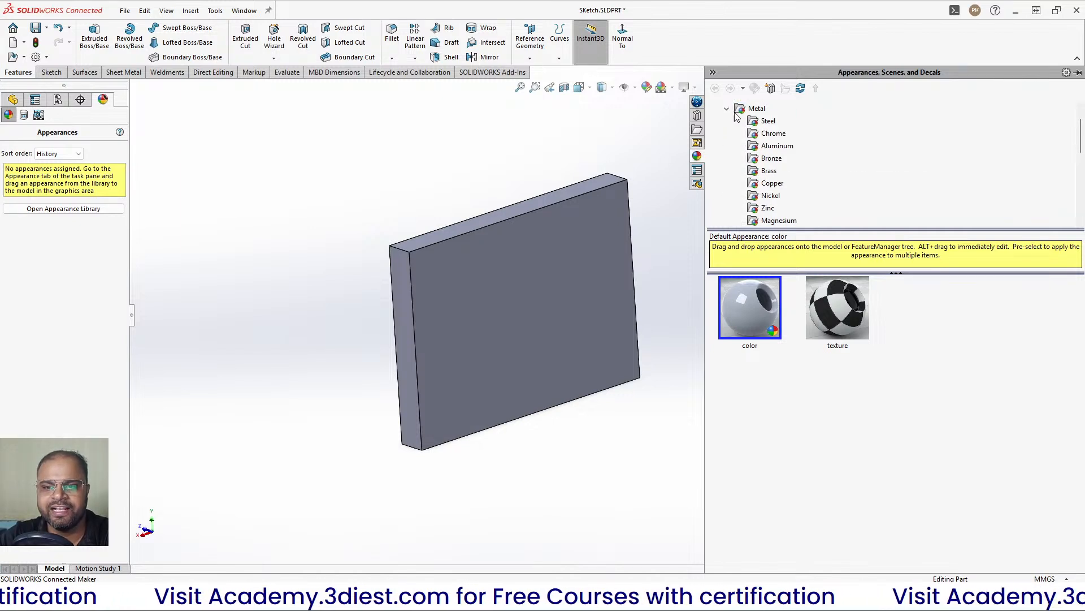
pyautogui.click(773, 184)
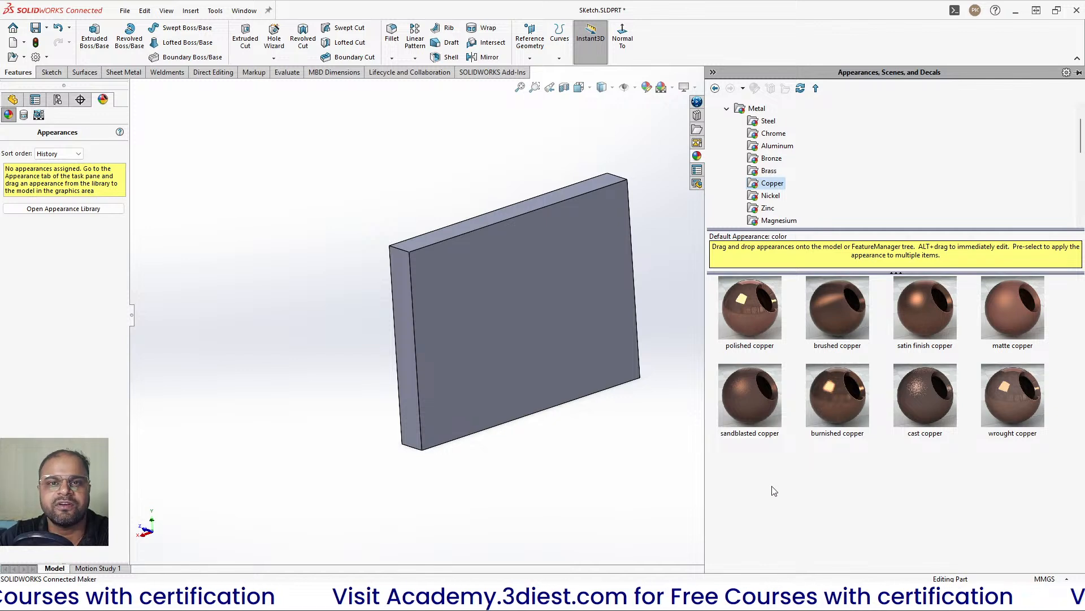
# Apply the burnished copper appearance to the whole plate body
pyautogui.moveTo(777, 435)
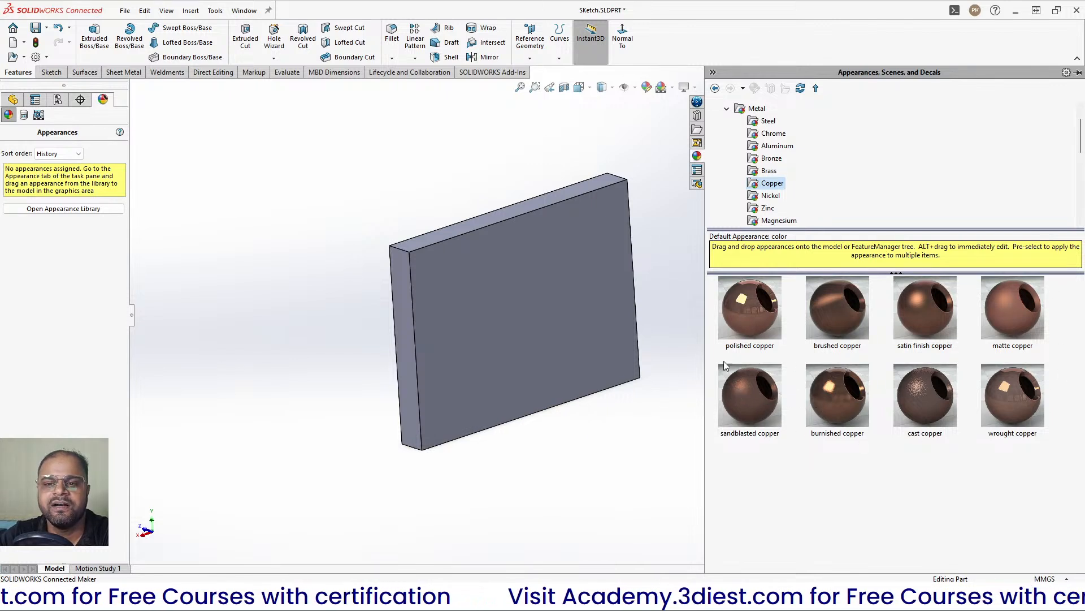
pyautogui.moveTo(834, 390); pyautogui.dragTo(540, 295)
pyautogui.click(540, 295)
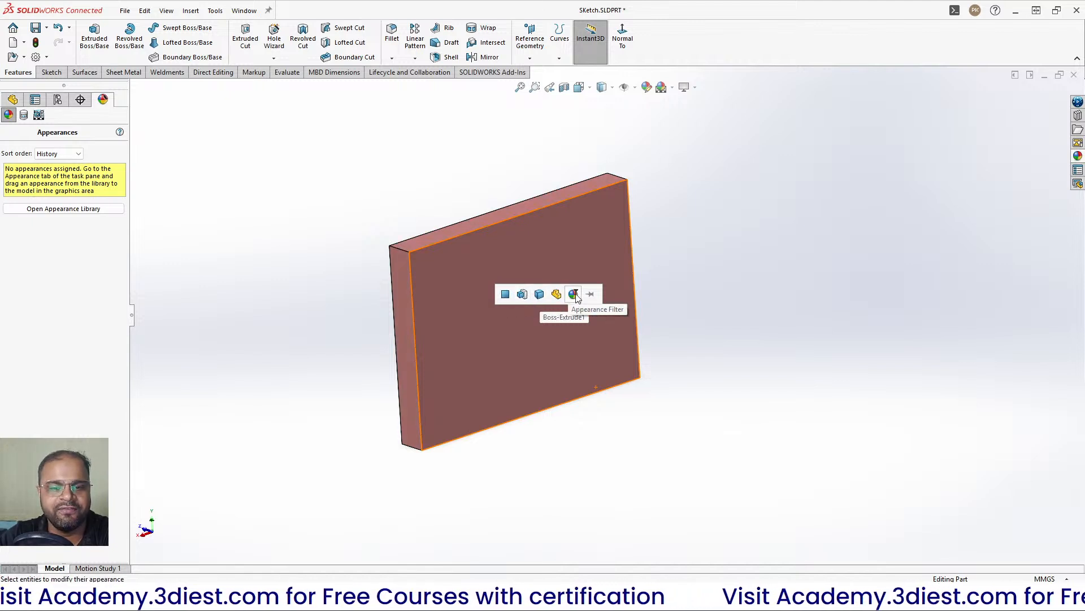
pyautogui.click(540, 295)
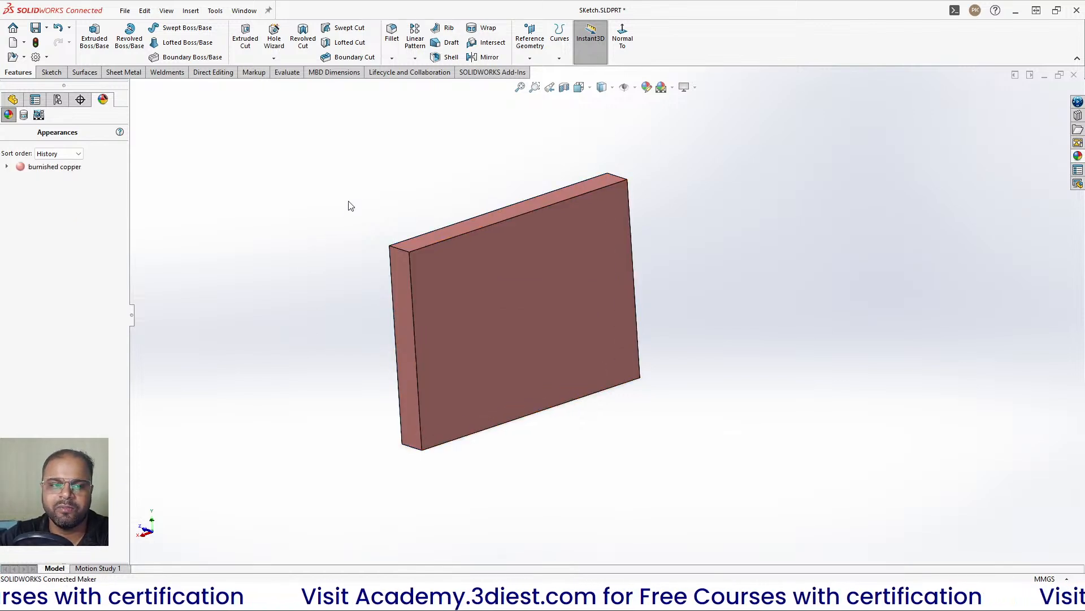
pyautogui.moveTo(334, 317); pyautogui.dragTo(320, 424, button='middle')
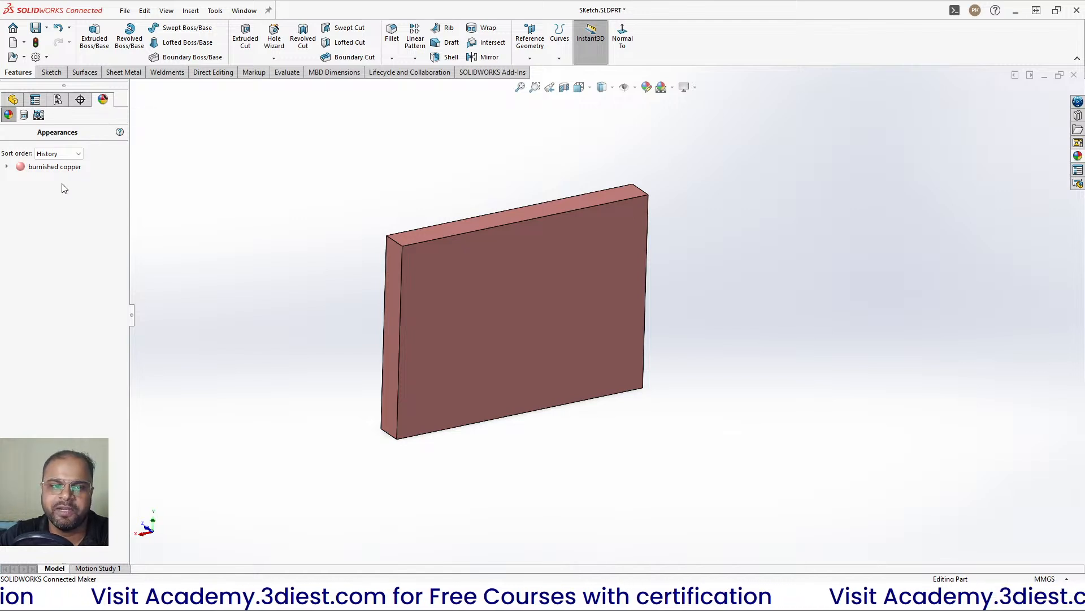
# Return to the part's feature tree and examine the available file, recent-document, editing and view commands
pyautogui.click(12, 102)
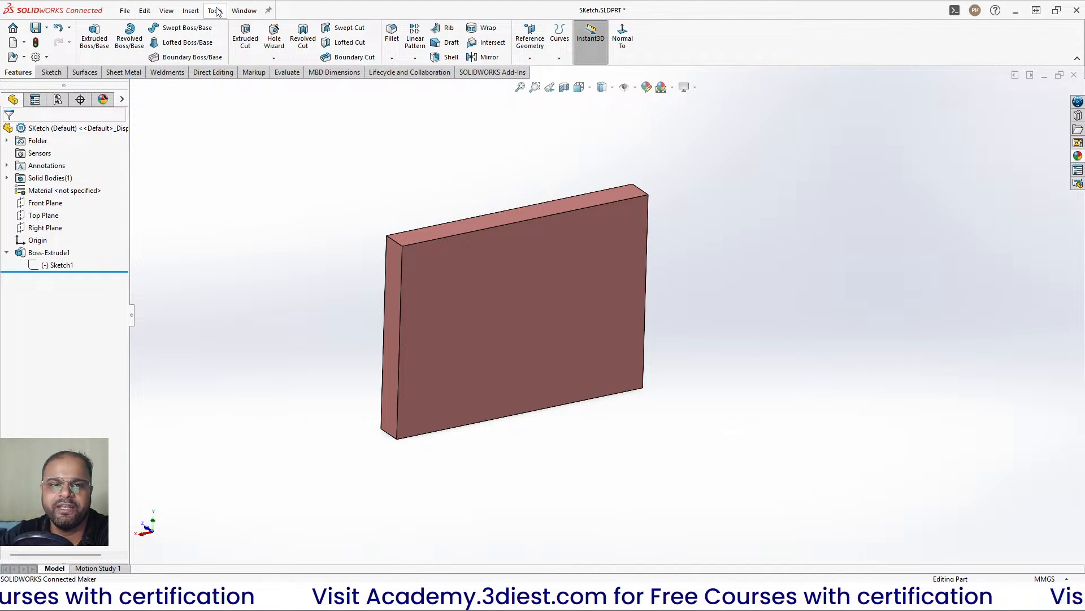
pyautogui.click(126, 10)
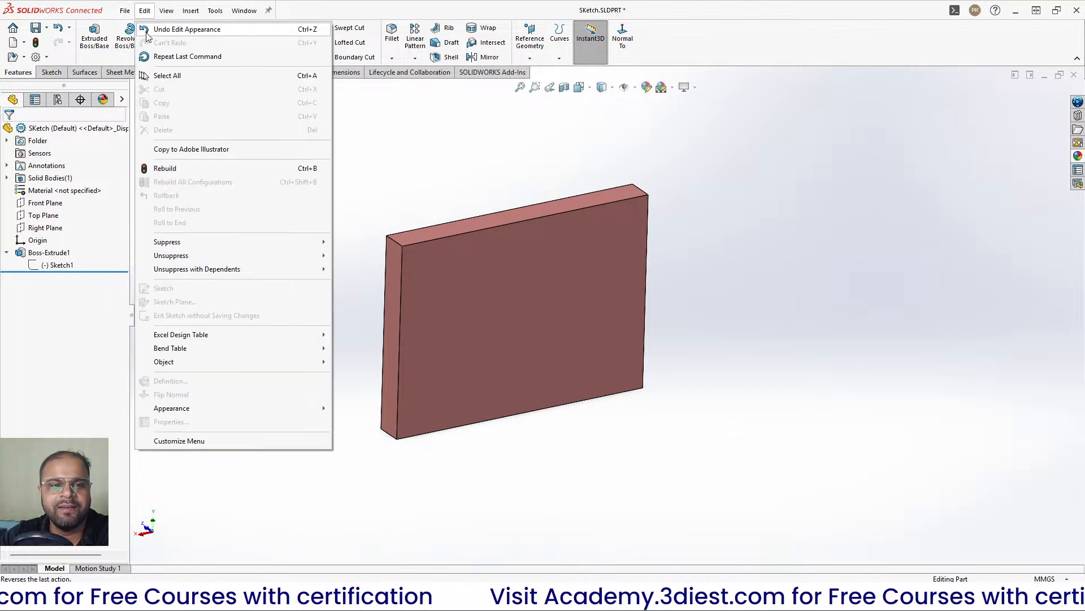
pyautogui.moveTo(138, 62)
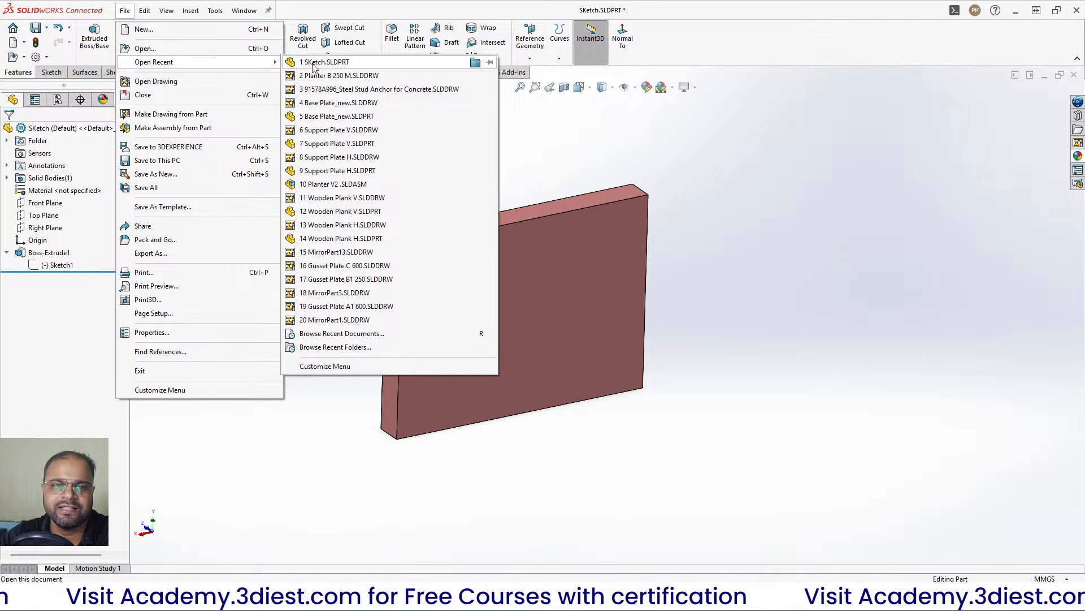
pyautogui.moveTo(145, 16)
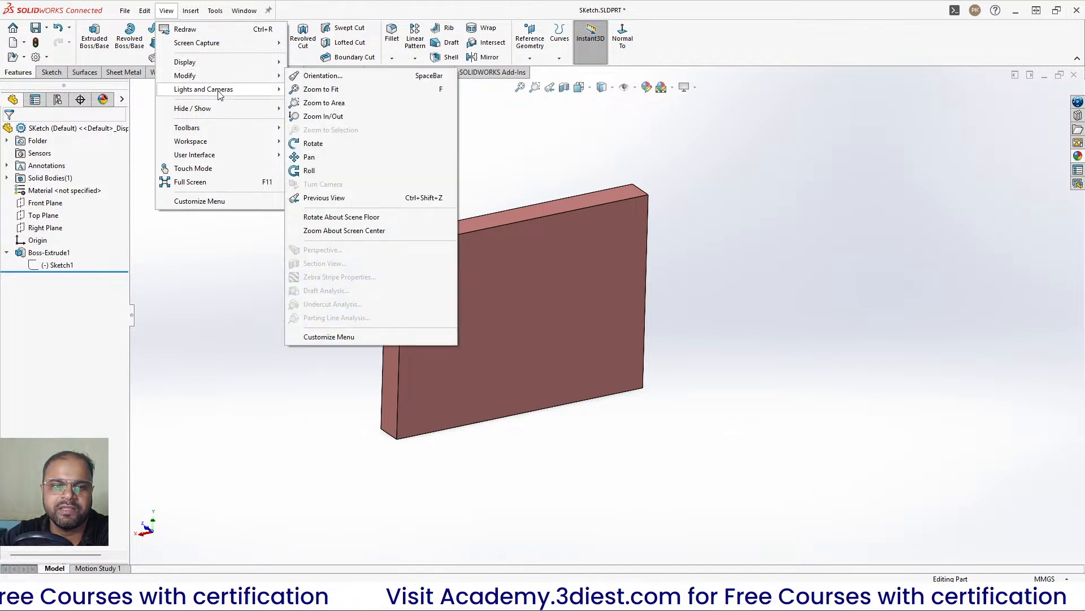
pyautogui.moveTo(220, 94)
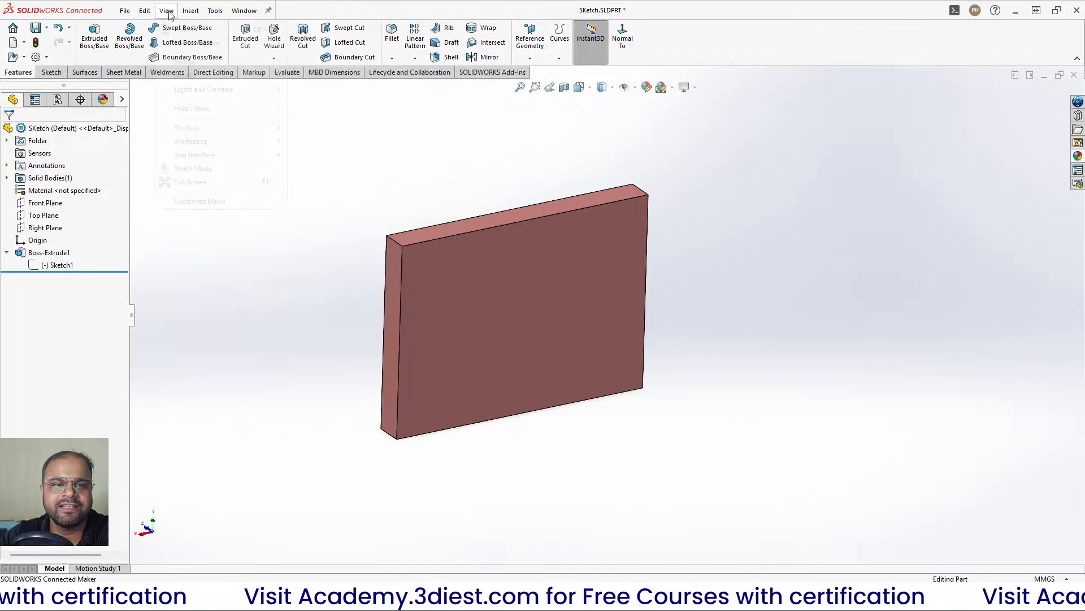
pyautogui.moveTo(250, 11)
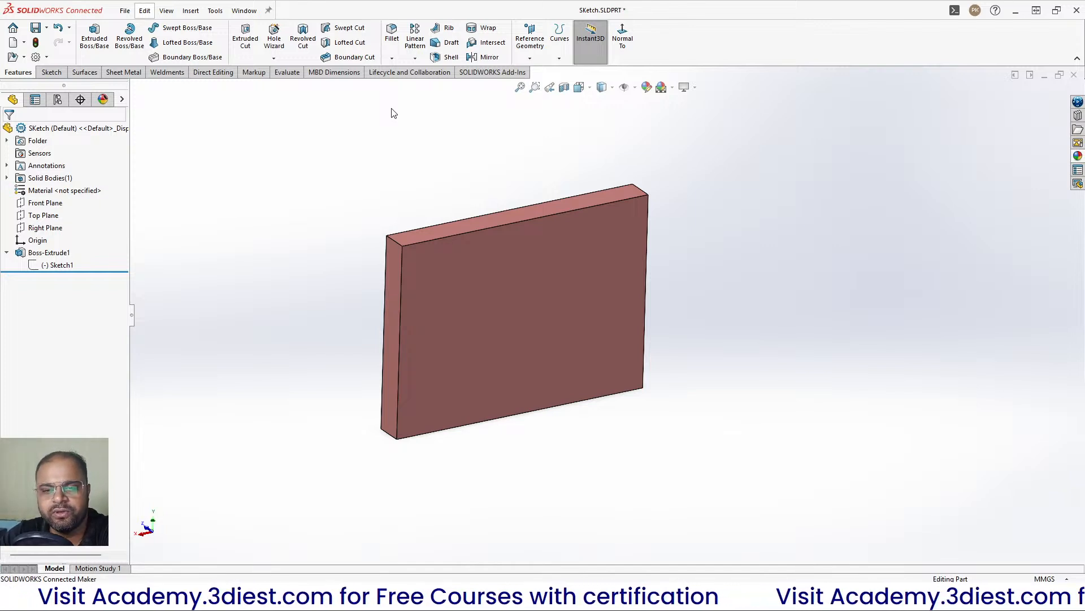
# Examine the part's editing commands, its display and workspace options, and the window arrangement commands
pyautogui.click(127, 12)
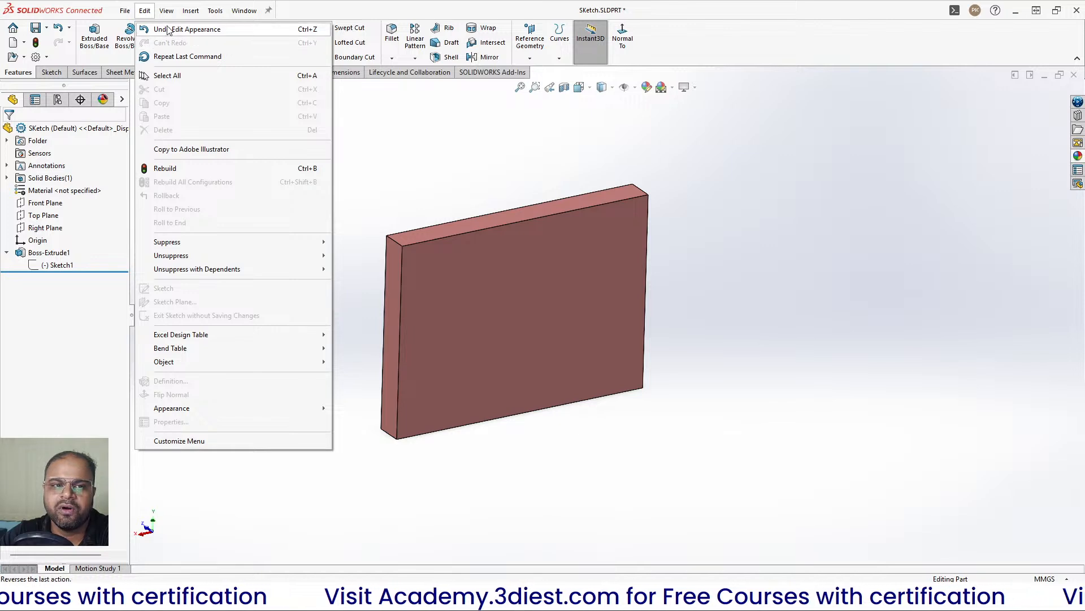
pyautogui.click(394, 154)
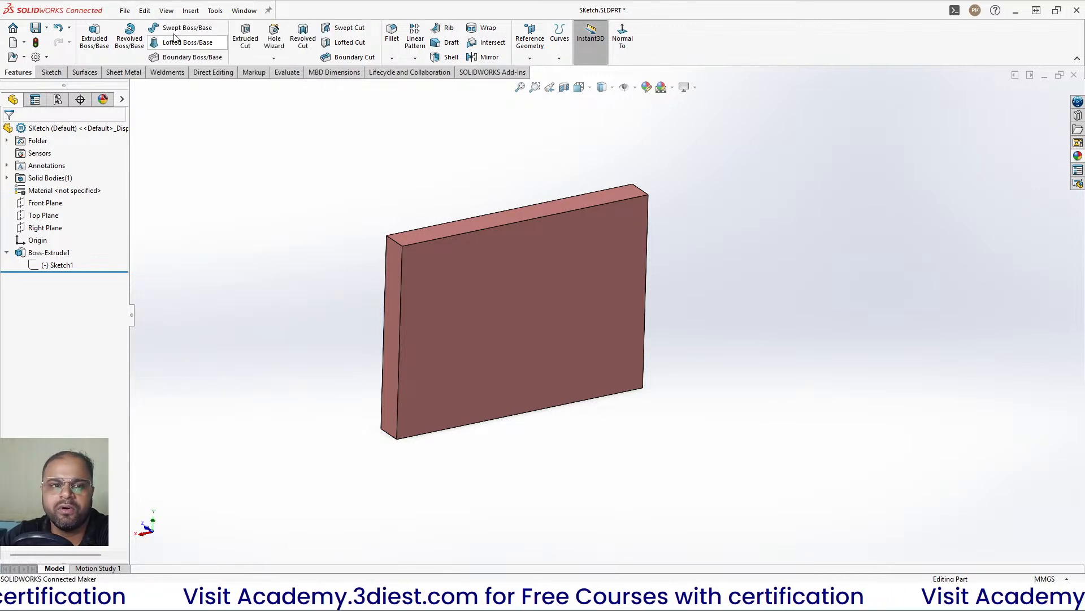
pyautogui.click(144, 10)
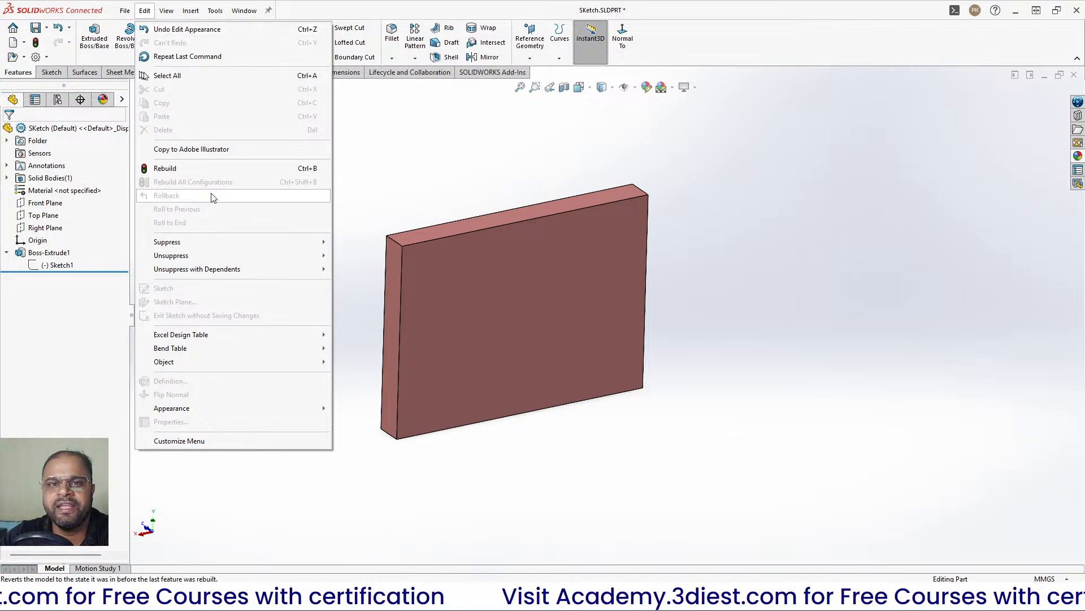
pyautogui.click(414, 136)
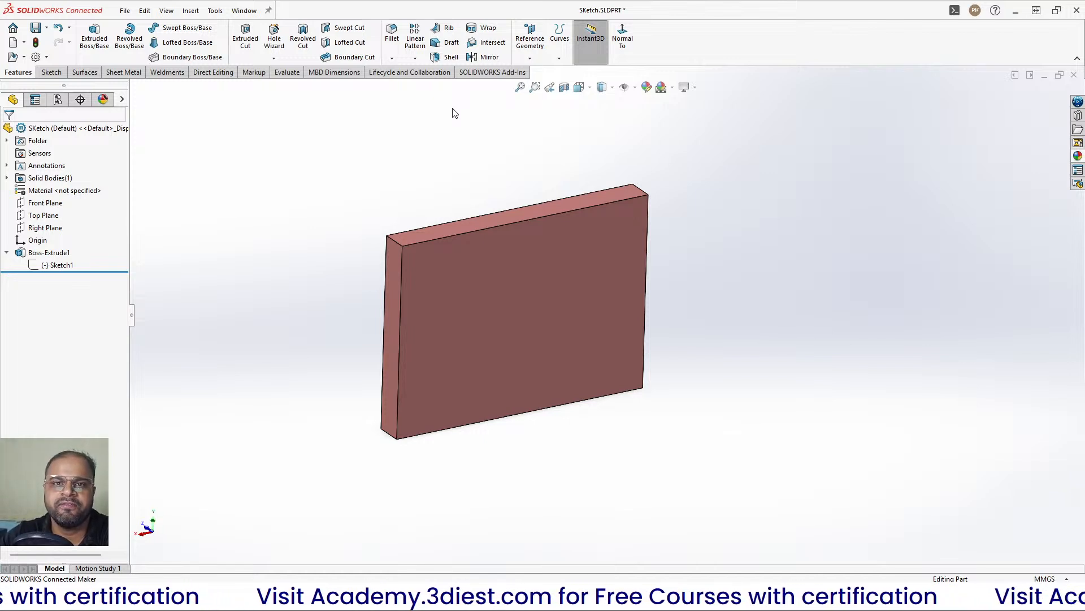
pyautogui.click(167, 12)
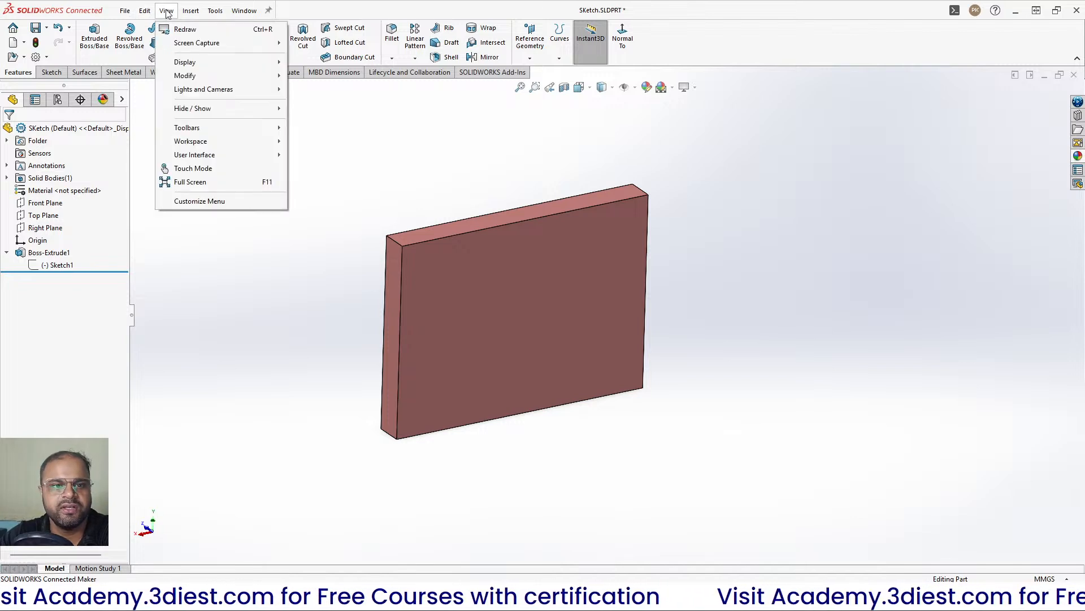
pyautogui.moveTo(213, 13)
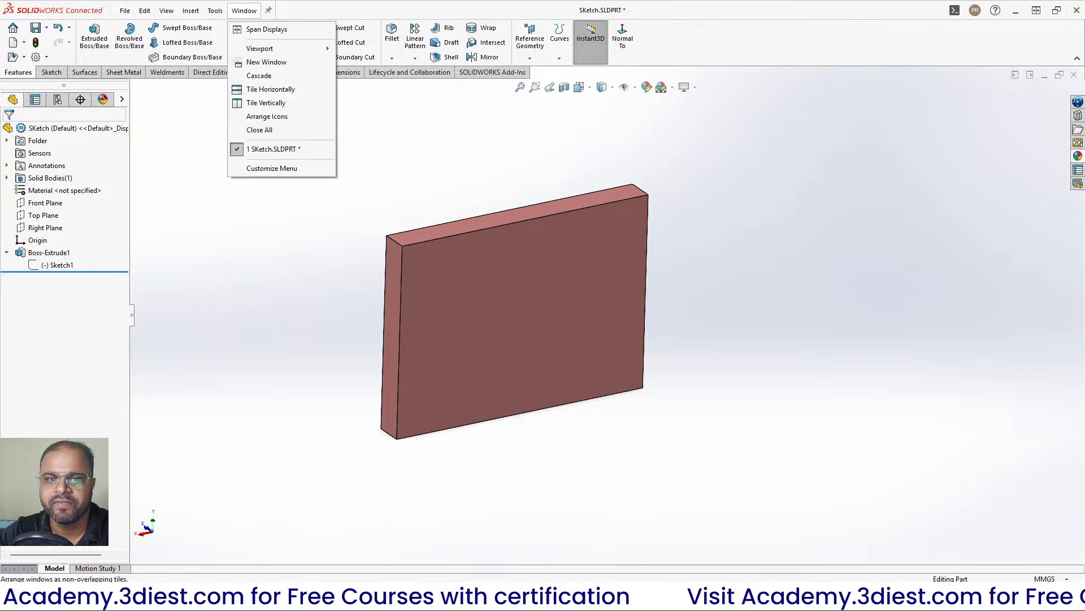
pyautogui.moveTo(202, 11)
pyautogui.moveTo(244, 11)
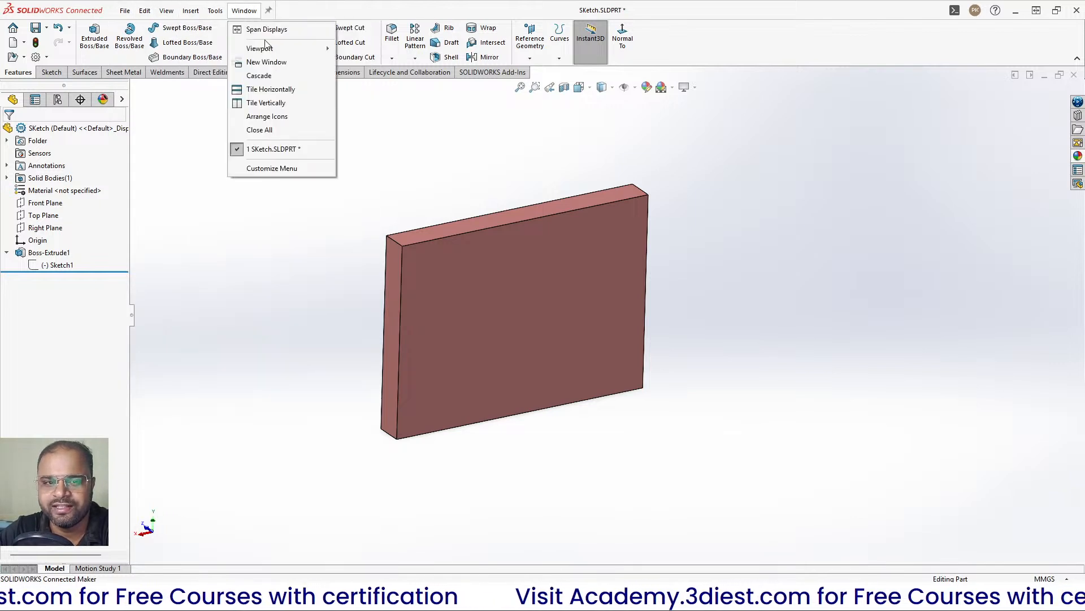
pyautogui.click(817, 247)
# Split the graphics area with Two View - Horizontal and inspect the plate in the linked top and front views
pyautogui.click(236, 11)
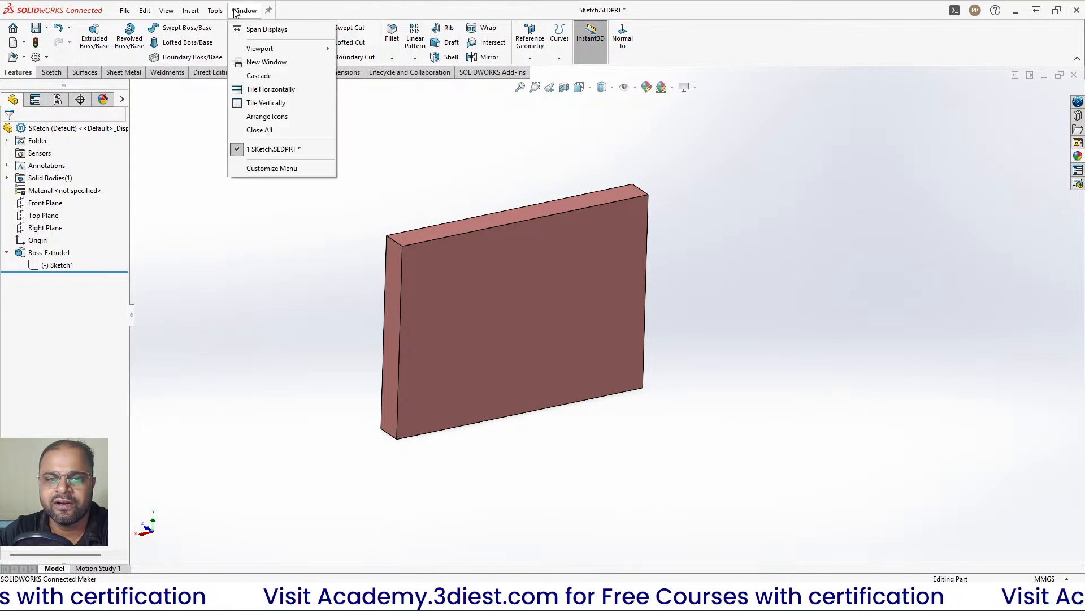
pyautogui.moveTo(265, 51)
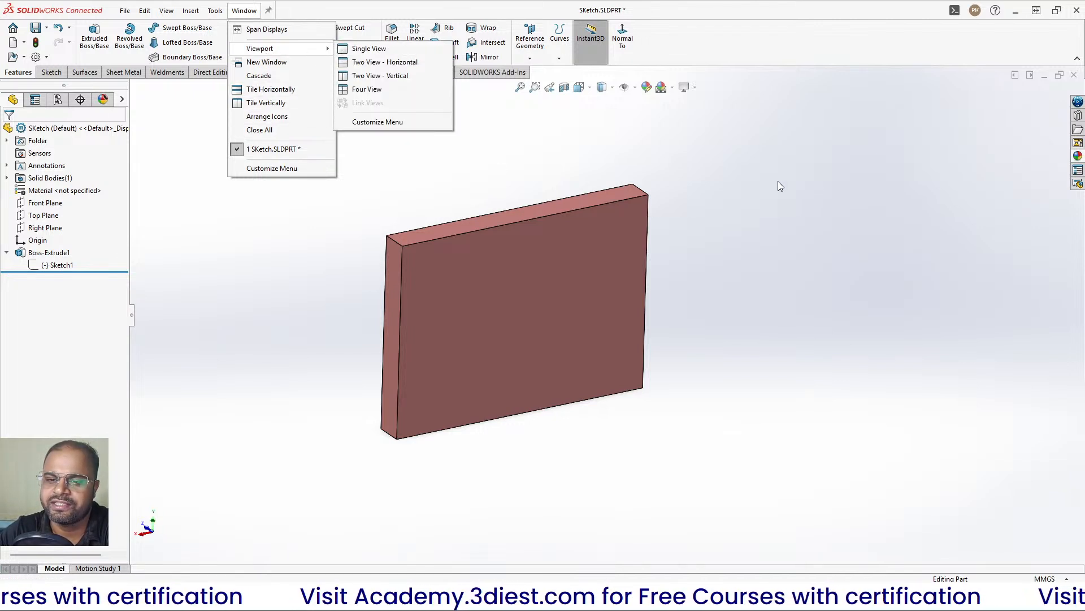
pyautogui.click(396, 62)
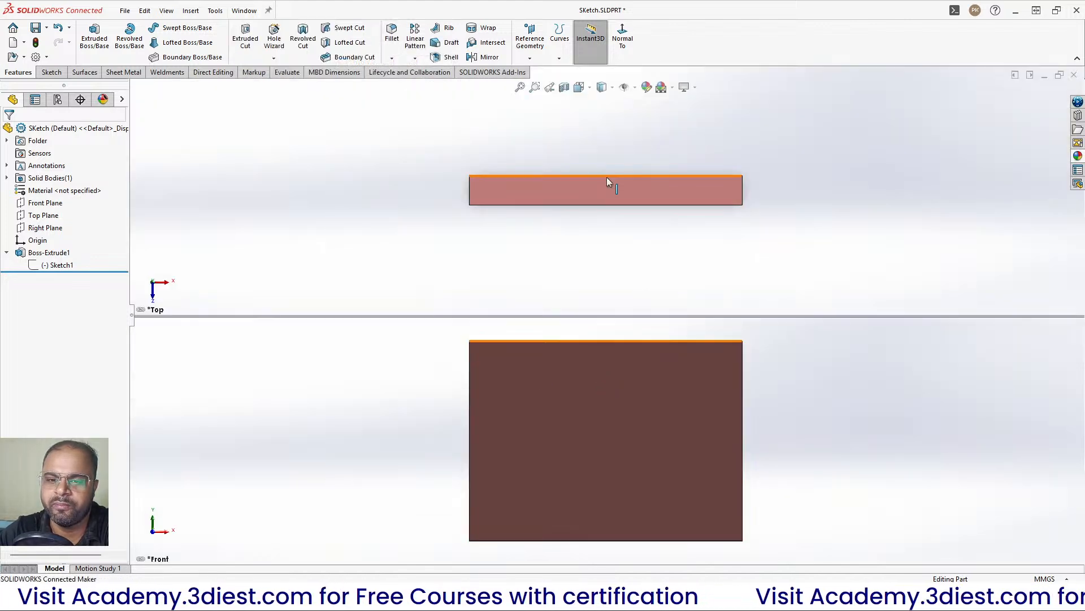
pyautogui.scroll(2, 610, 224)
pyautogui.scroll(-5, 610, 224)
pyautogui.scroll(4, 611, 225)
pyautogui.keyDown('ctrl'); pyautogui.moveTo(613, 228); pyautogui.dragTo(462, 295, button='middle'); pyautogui.keyUp('ctrl')
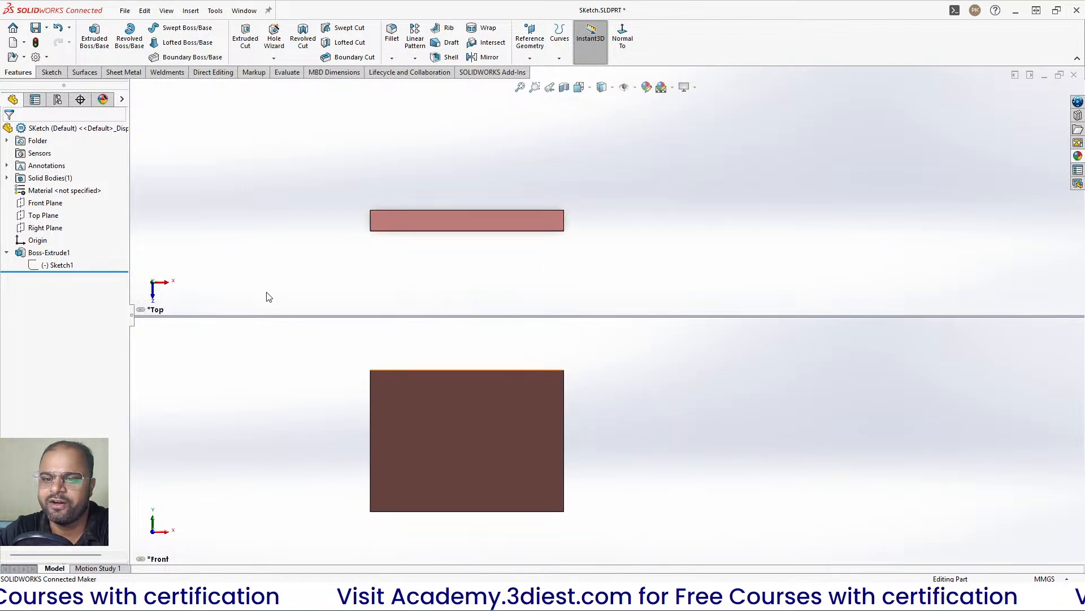
# Restore the graphics area to Single View
pyautogui.click(215, 11)
pyautogui.moveTo(245, 11)
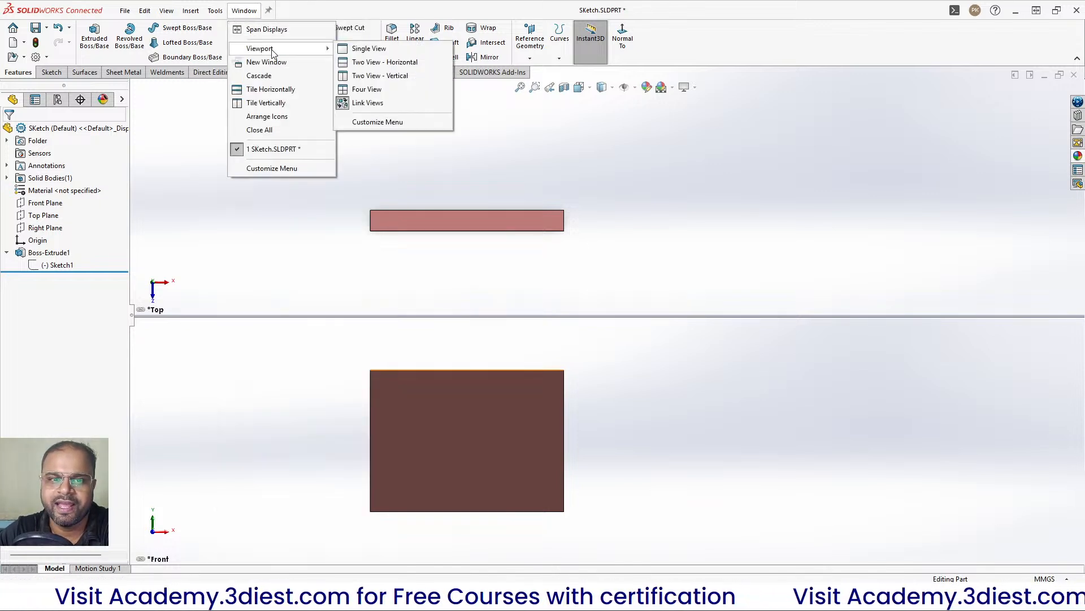
pyautogui.click(357, 50)
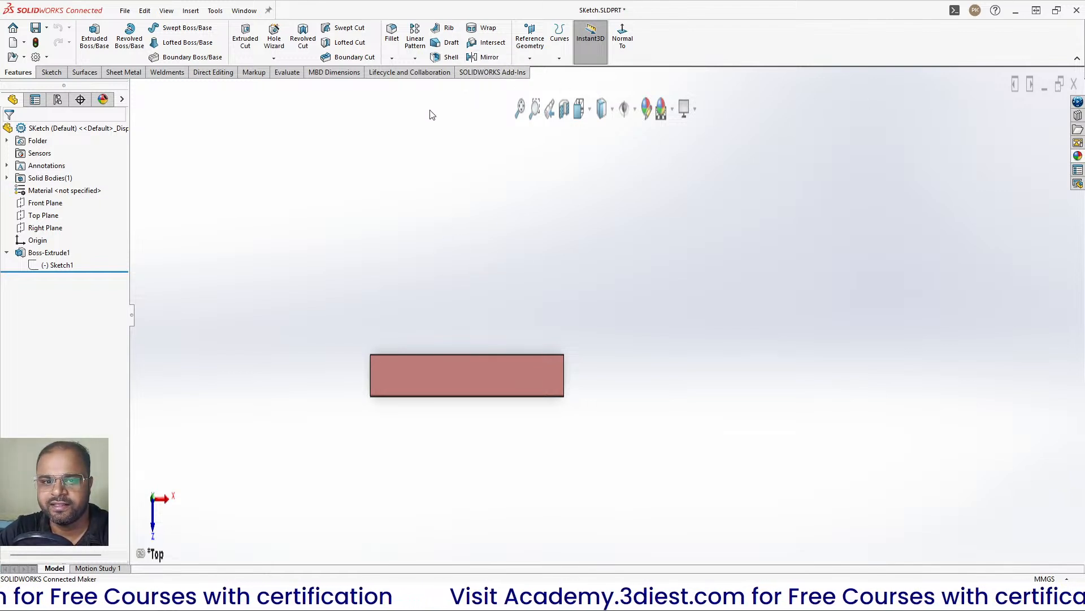
pyautogui.click(241, 16)
pyautogui.moveTo(283, 48)
pyautogui.click(366, 50)
# Display the plate in Four View and return the graphics area to Single View
pyautogui.click(244, 11)
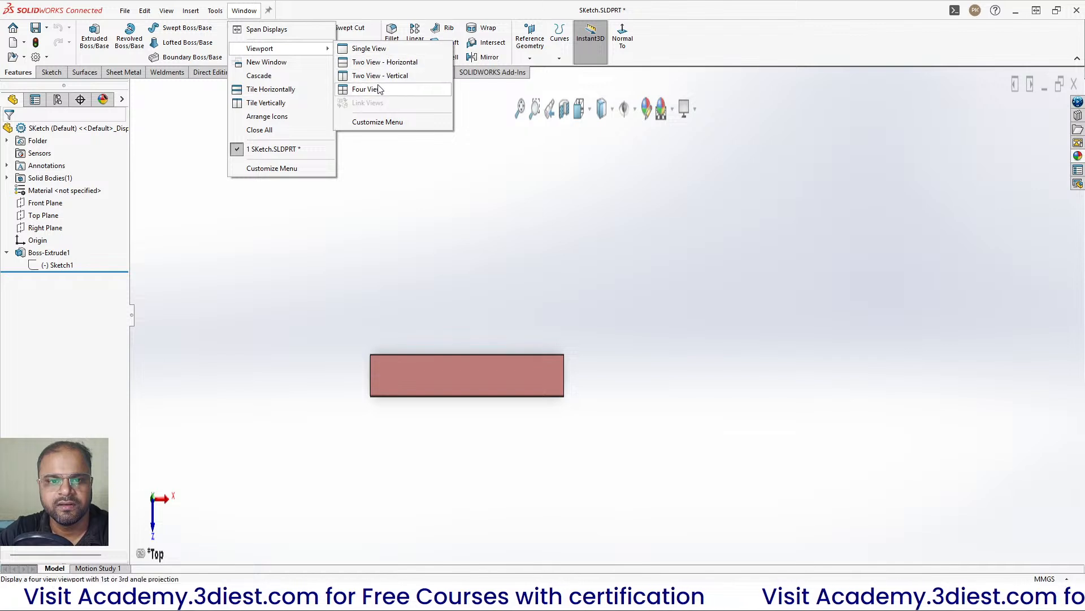
pyautogui.click(378, 90)
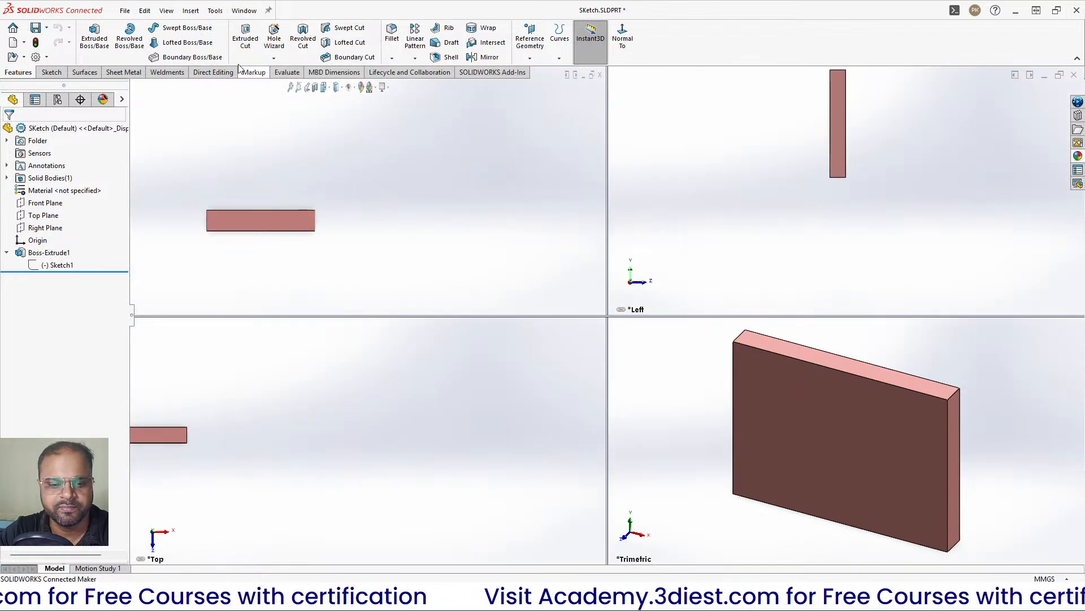
pyautogui.click(244, 10)
pyautogui.moveTo(271, 49)
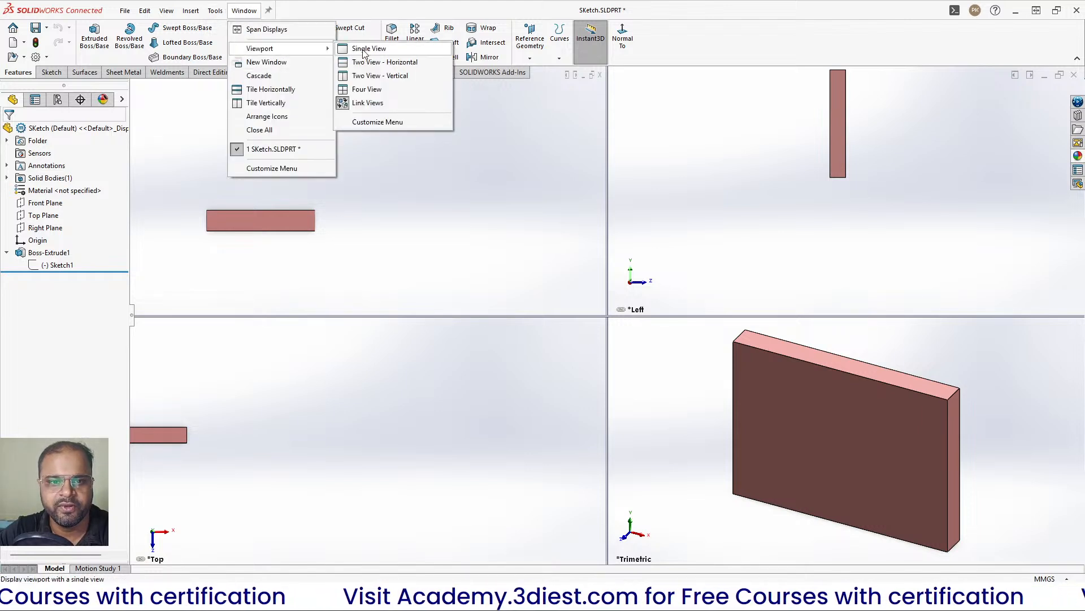
pyautogui.click(364, 49)
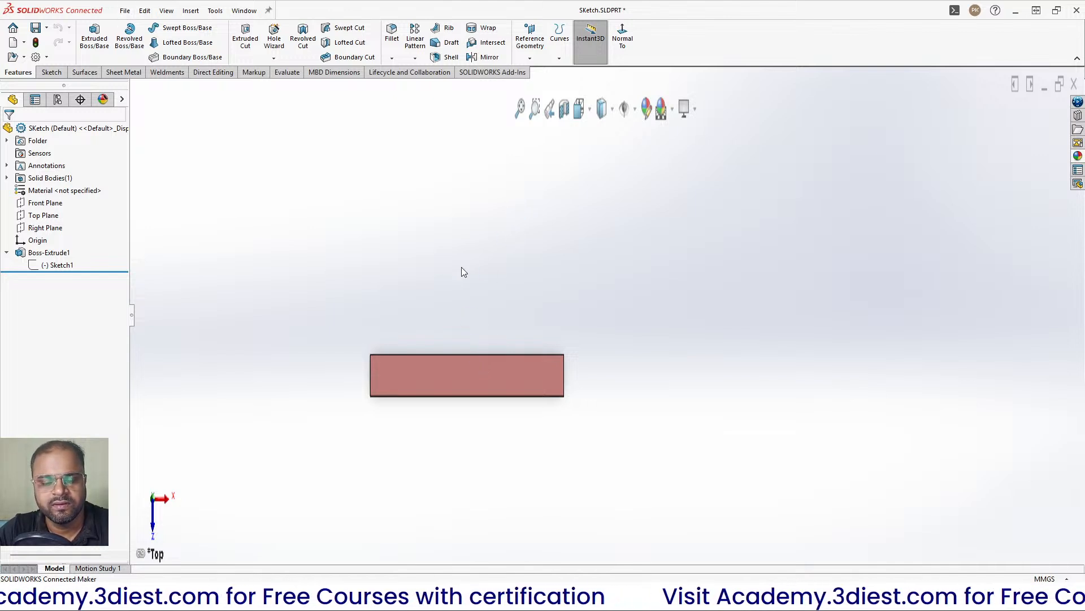
# Close the plate part without saving its changes and create a new part document
pyautogui.click(1073, 83)
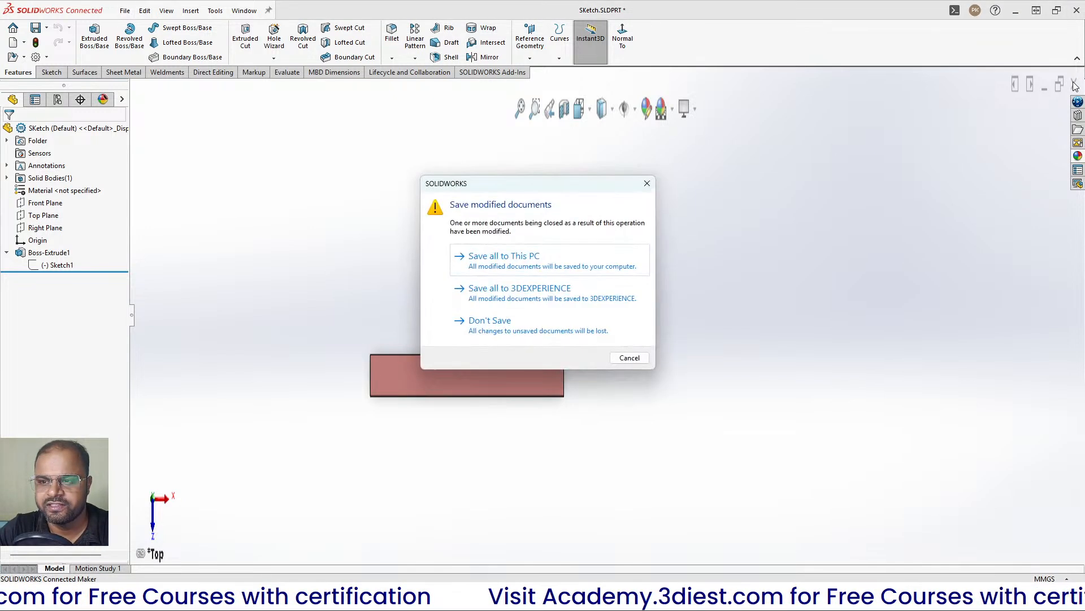
pyautogui.click(515, 324)
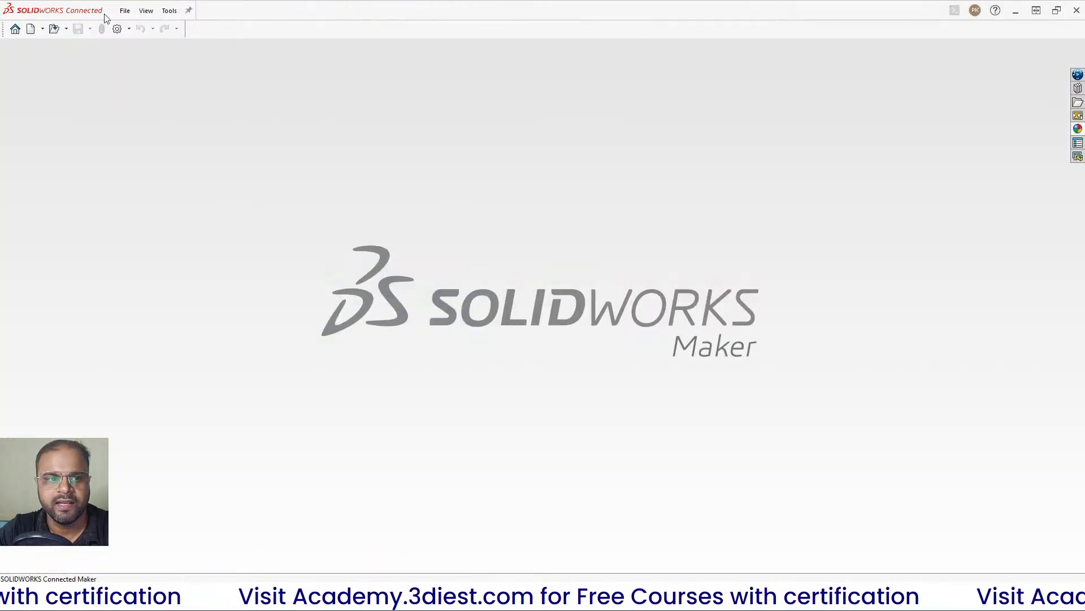
pyautogui.click(125, 10)
pyautogui.click(145, 29)
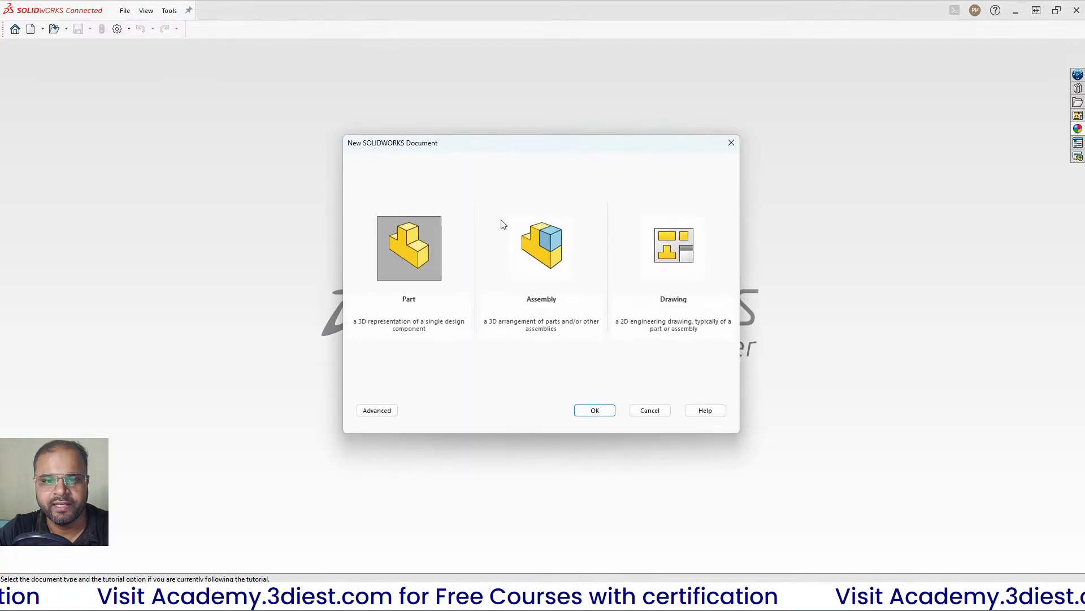
pyautogui.click(595, 410)
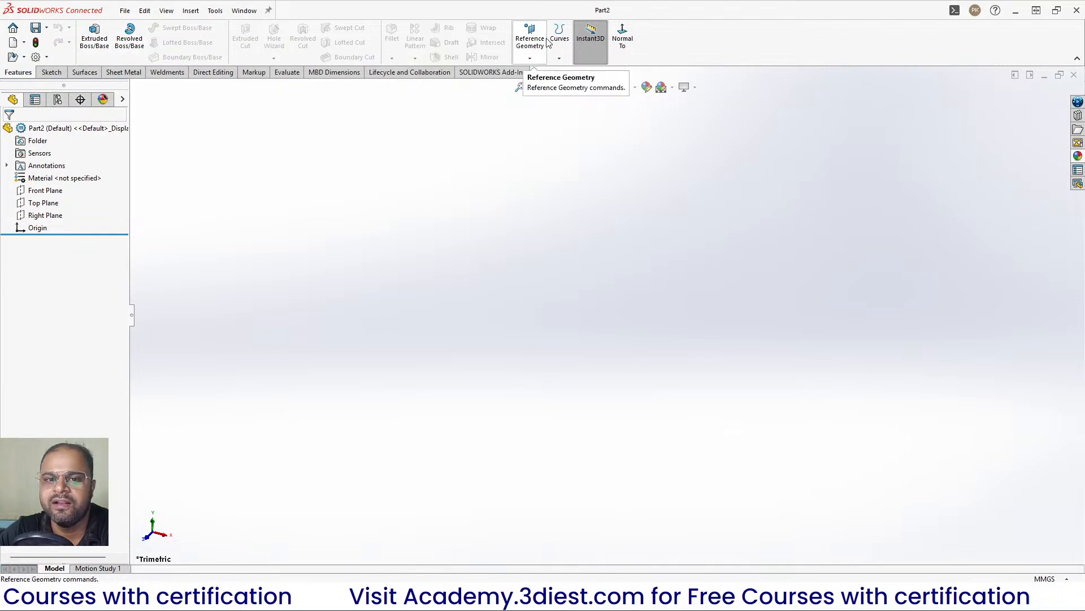
# Start a sketch on the Front Plane and draw a center rectangle centred on the origin
pyautogui.click(51, 71)
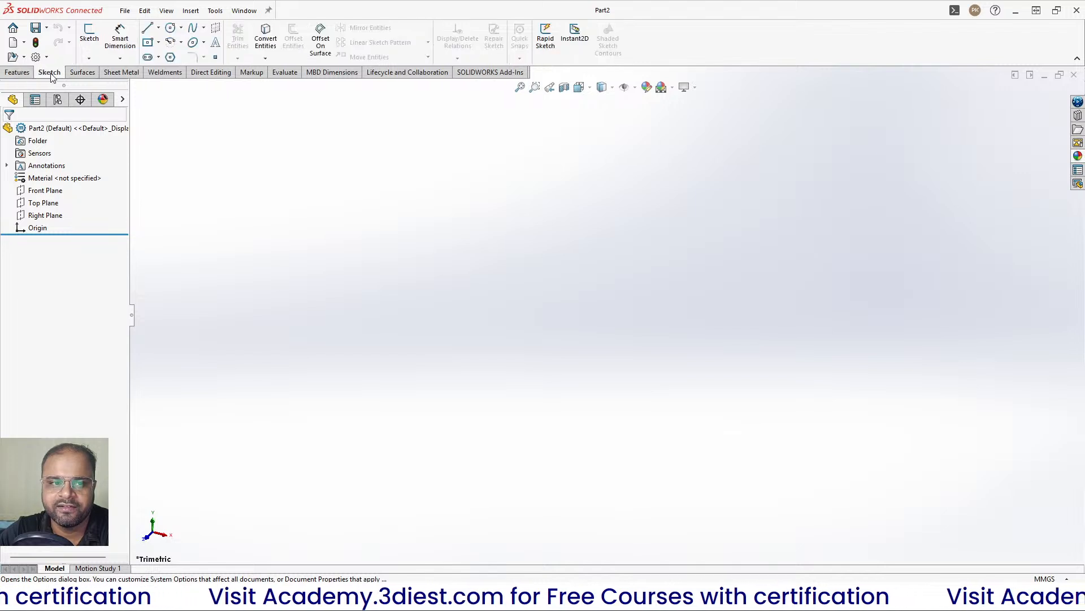
pyautogui.click(90, 34)
pyautogui.click(699, 247)
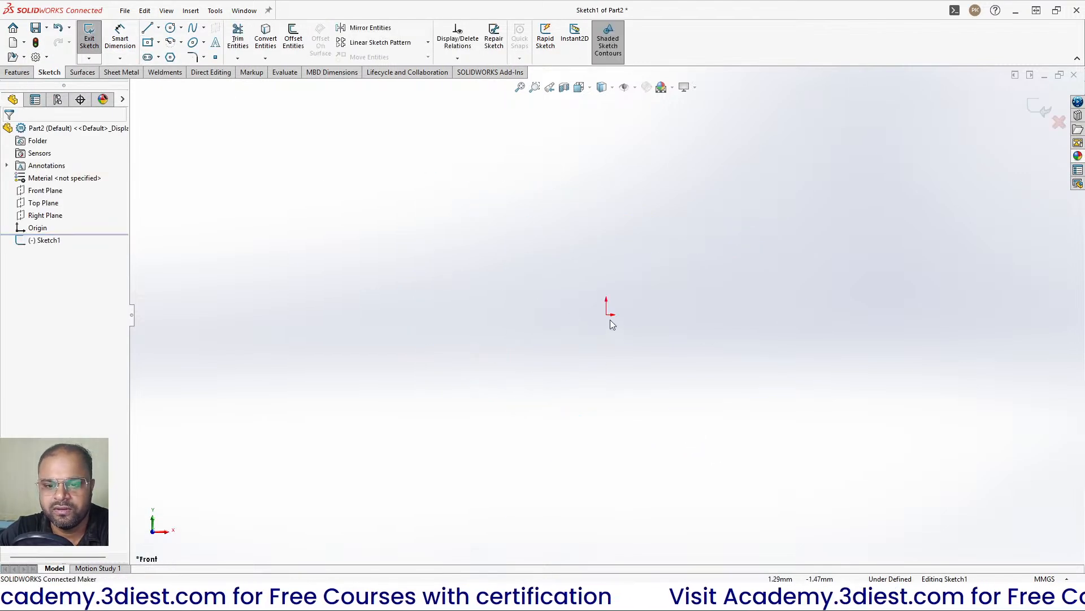
pyautogui.click(148, 43)
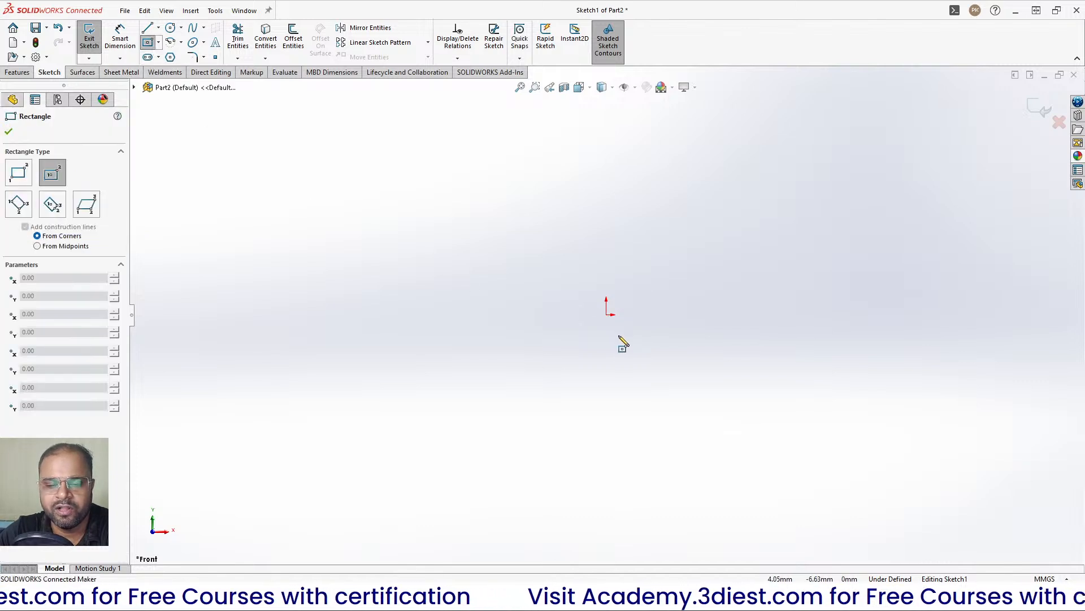
pyautogui.click(606, 314)
pyautogui.click(455, 418)
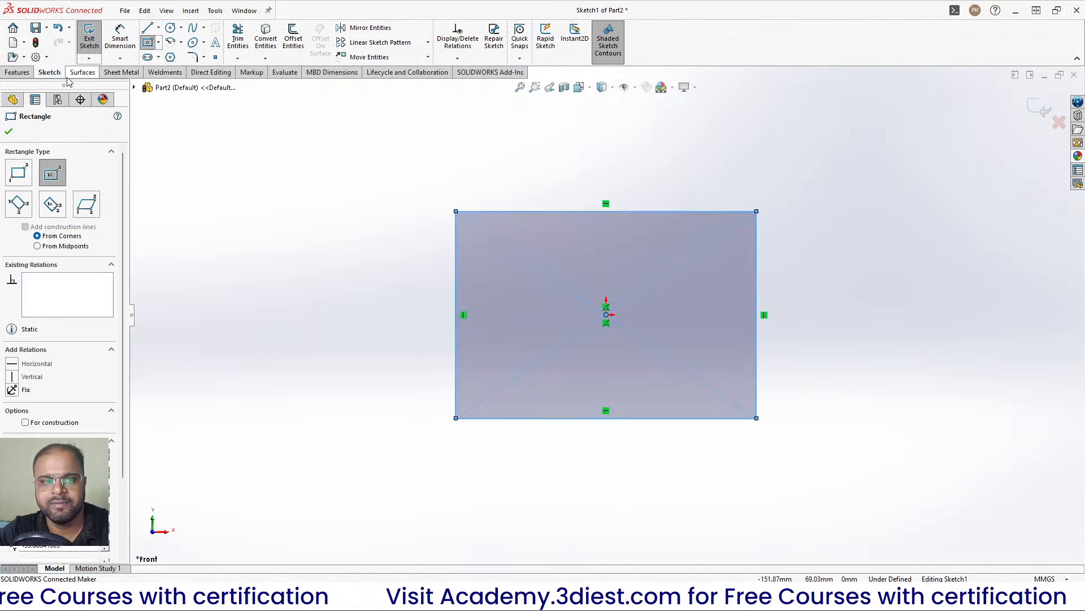
# Extrude the rectangle as a blind boss 10 mm deep from the sketch plane
pyautogui.click(17, 72)
pyautogui.press('Escape')
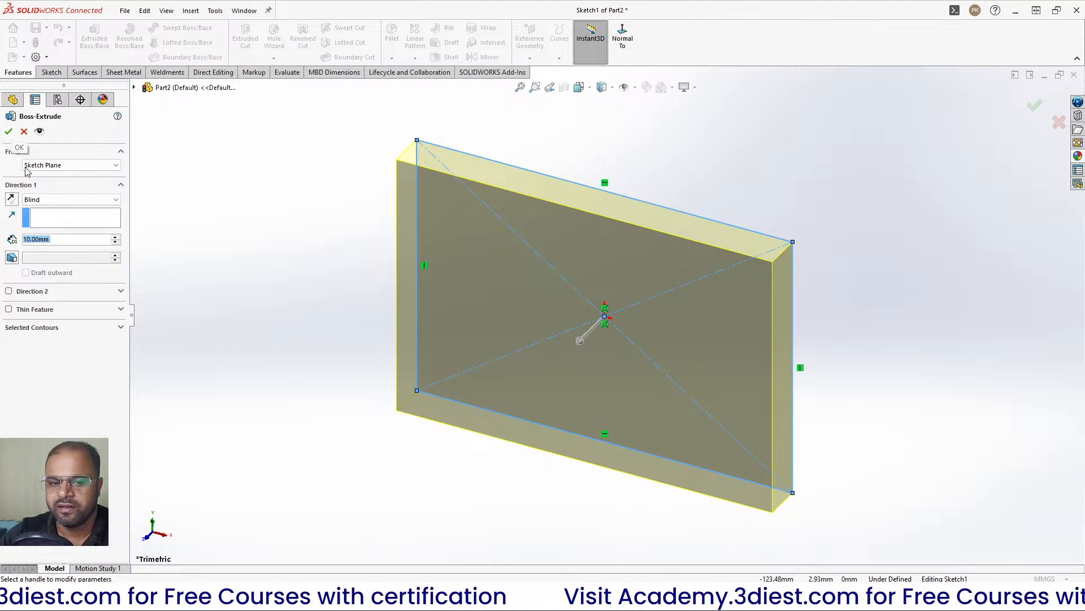
pyautogui.click(9, 131)
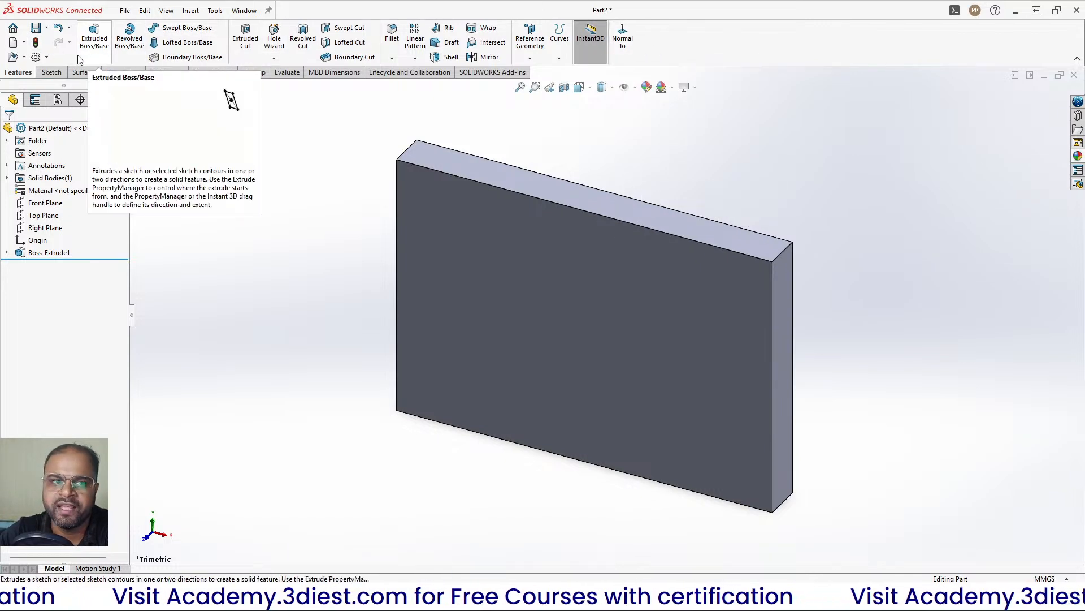
# Examine the part command groups one by one, from Sketch, Surfaces and Sheet Metal through Evaluate and MBD Dimensions to SOLIDWORKS Add-Ins
pyautogui.click(52, 73)
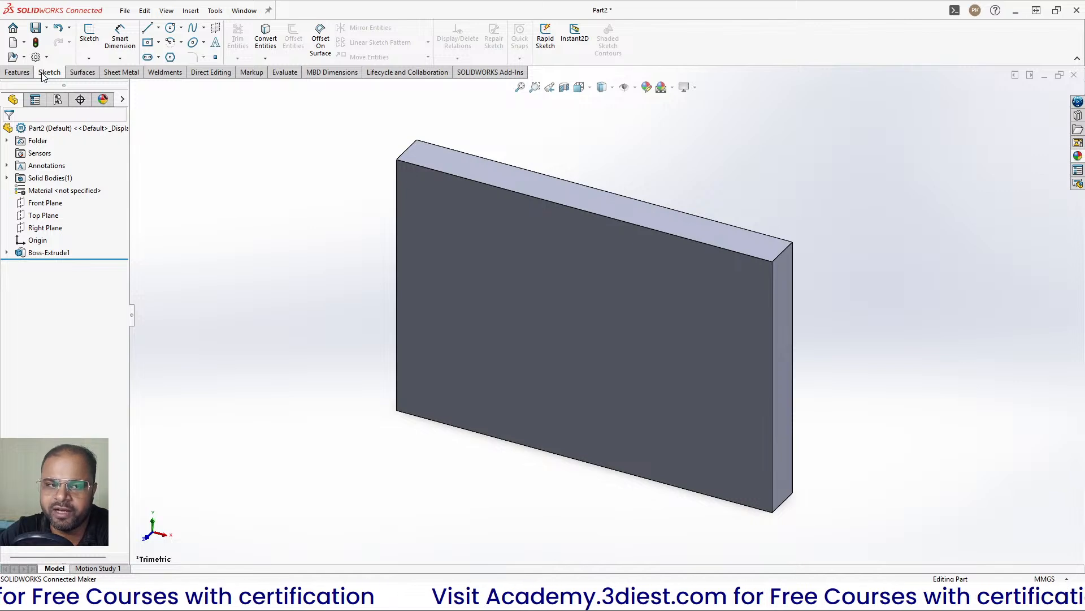
pyautogui.click(82, 71)
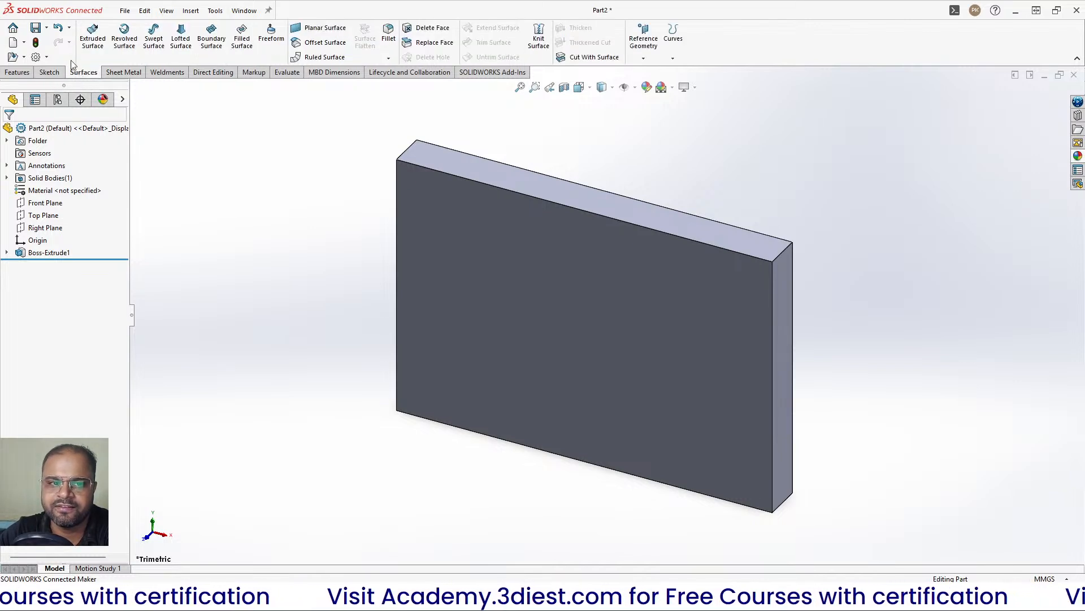
pyautogui.click(121, 71)
pyautogui.click(168, 71)
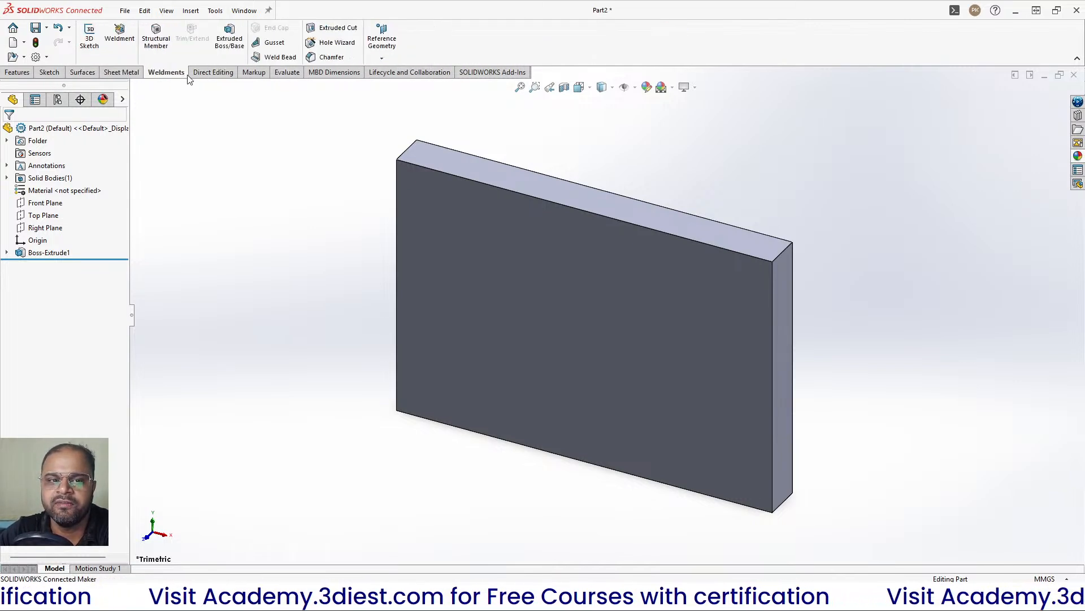
pyautogui.click(214, 72)
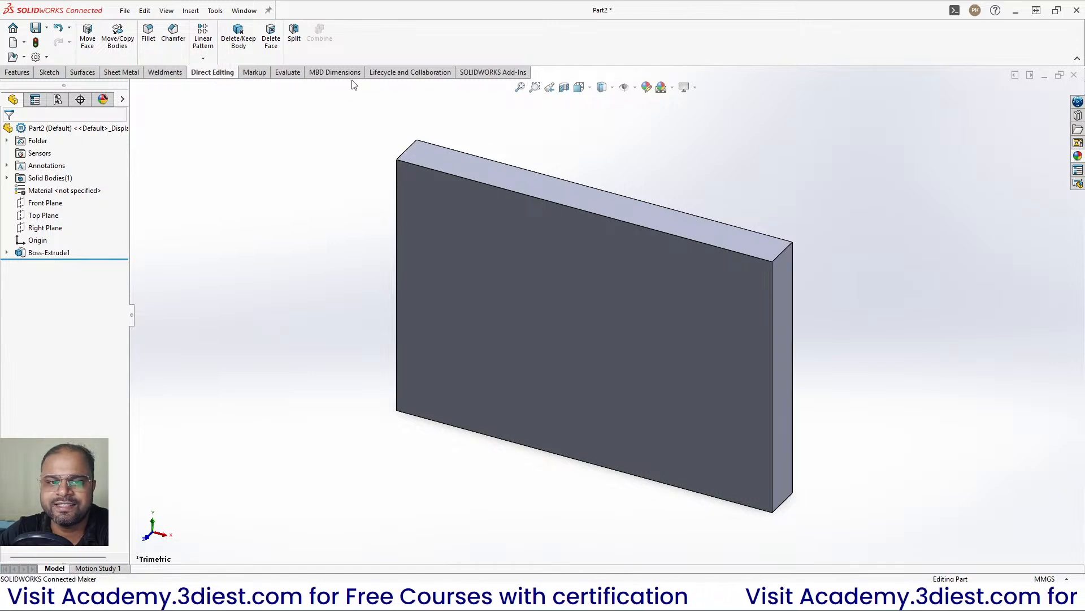
pyautogui.click(254, 73)
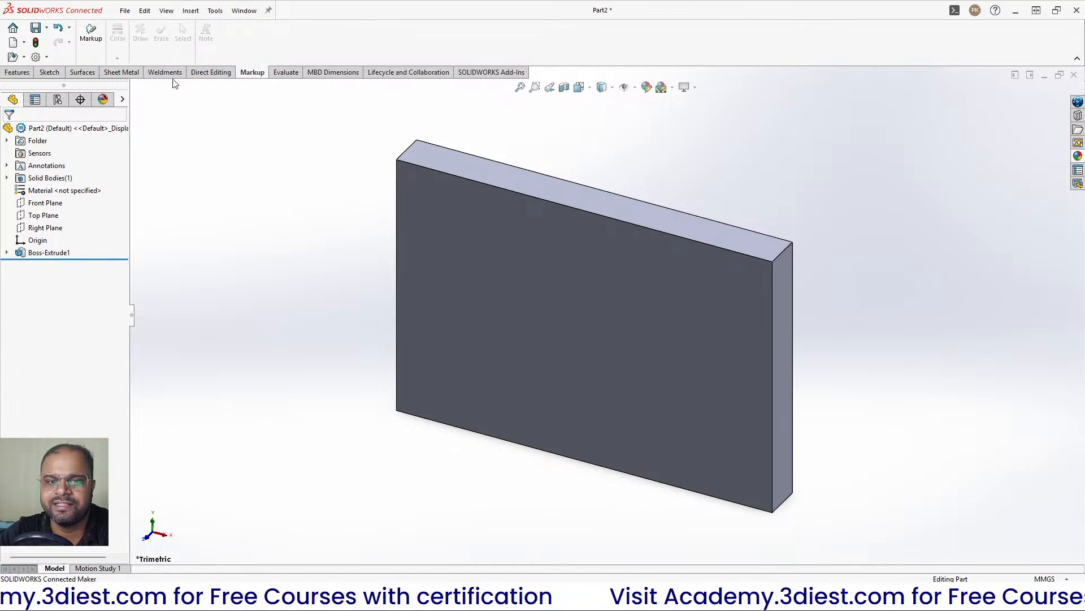
pyautogui.click(287, 73)
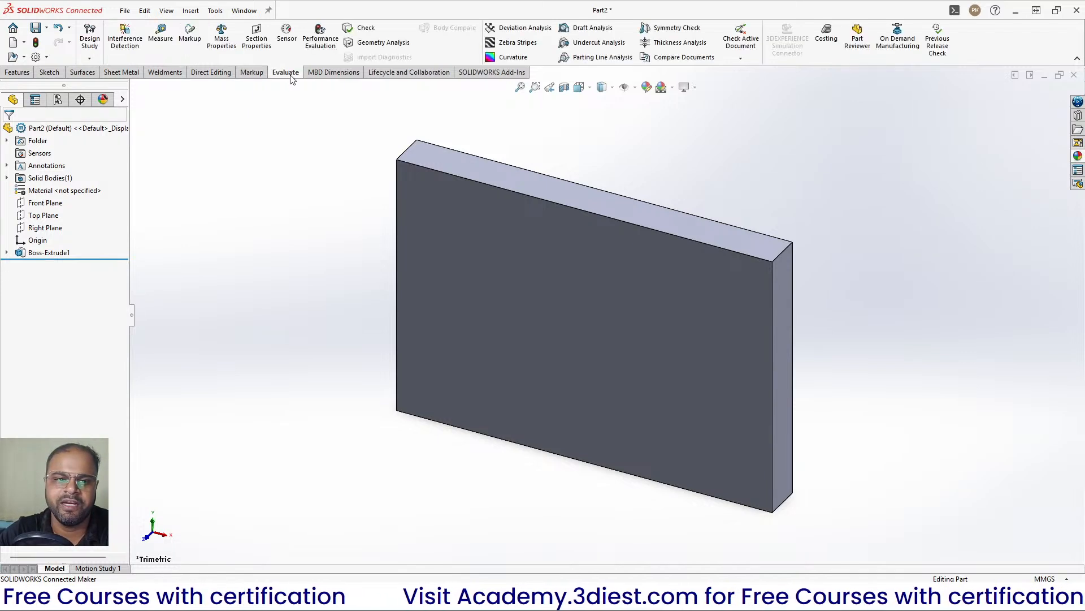
pyautogui.click(332, 73)
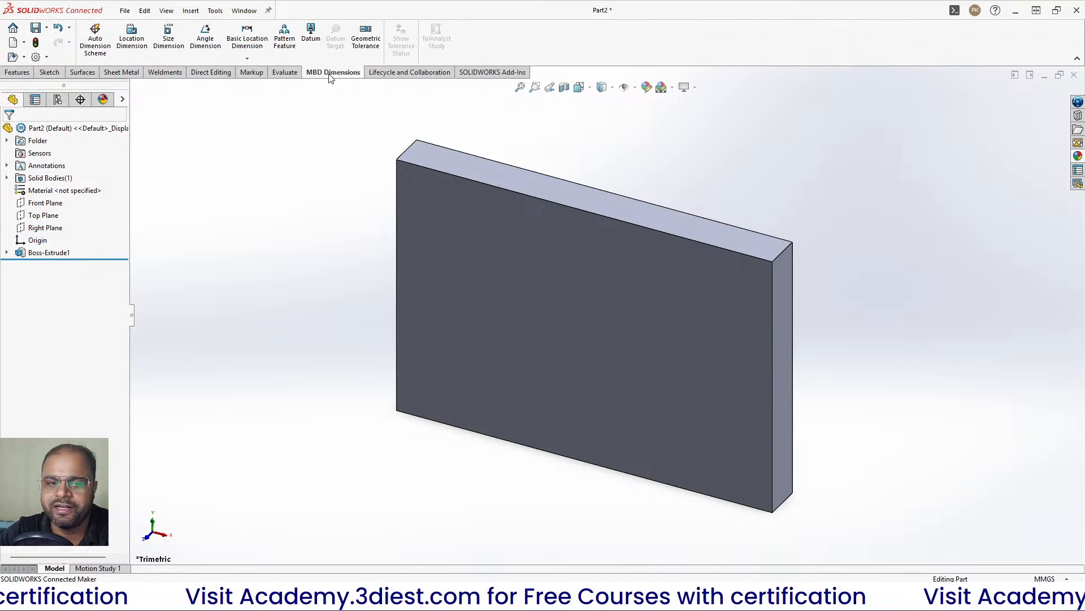
pyautogui.click(390, 74)
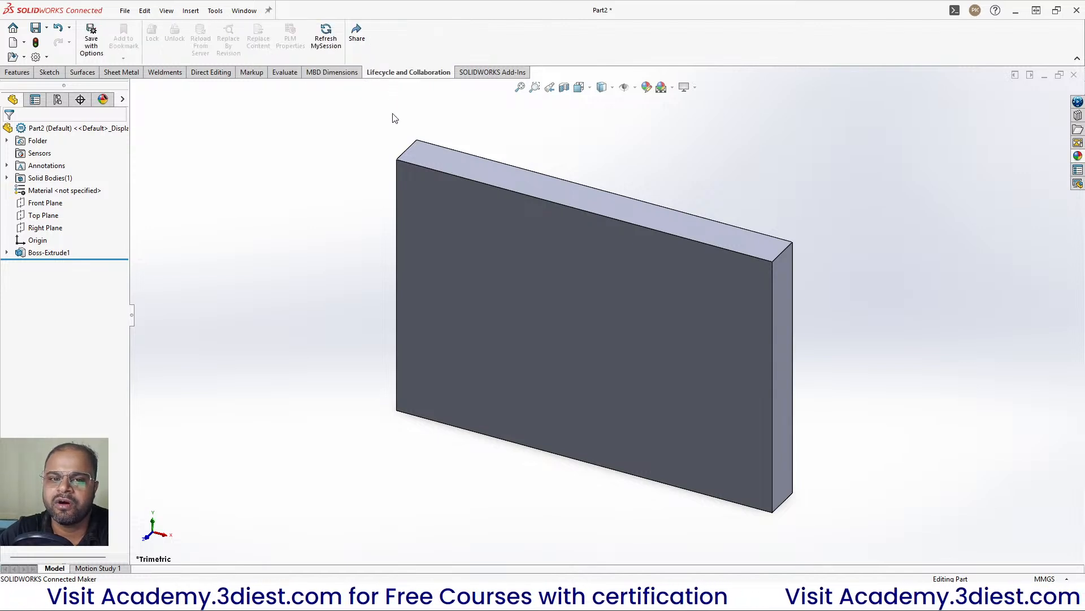
pyautogui.click(496, 76)
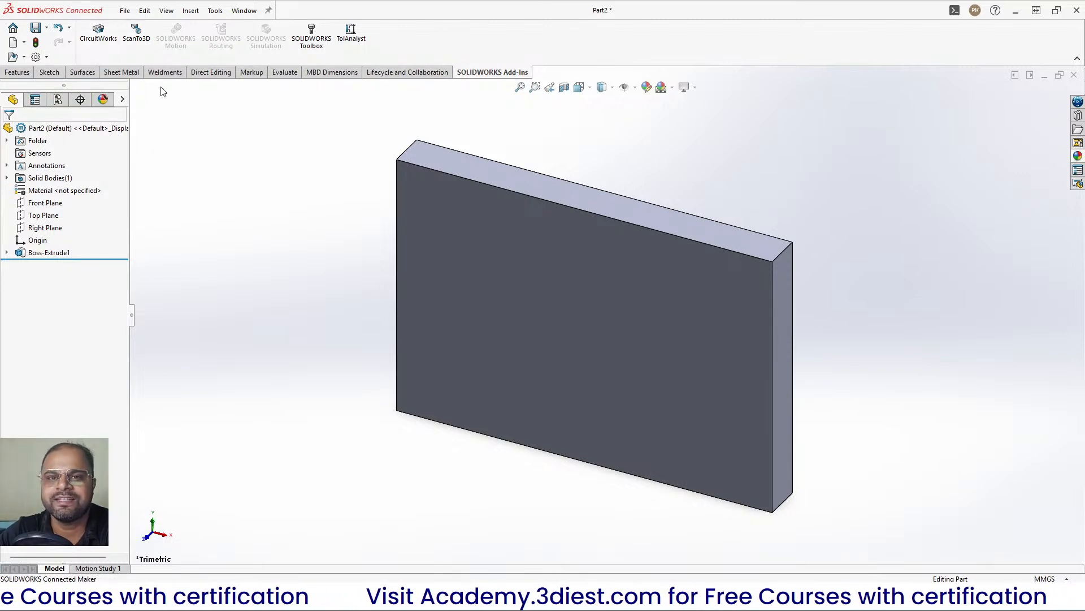
# Review the Features, Sketch, Surfaces, Sheet Metal, Direct Editing and Weldments command groups again
pyautogui.click(16, 74)
pyautogui.click(55, 75)
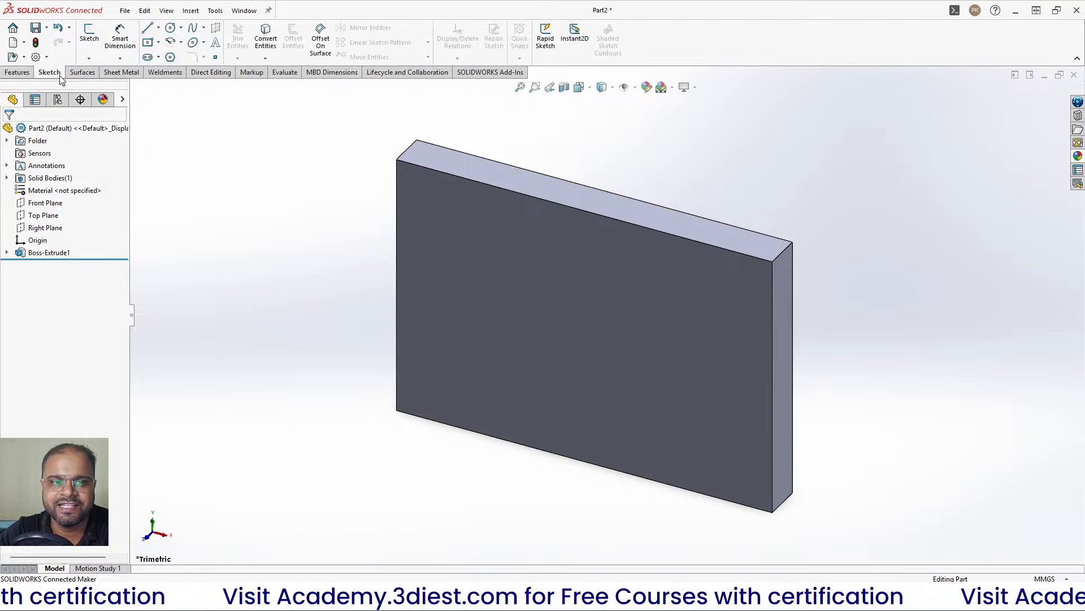
pyautogui.click(90, 75)
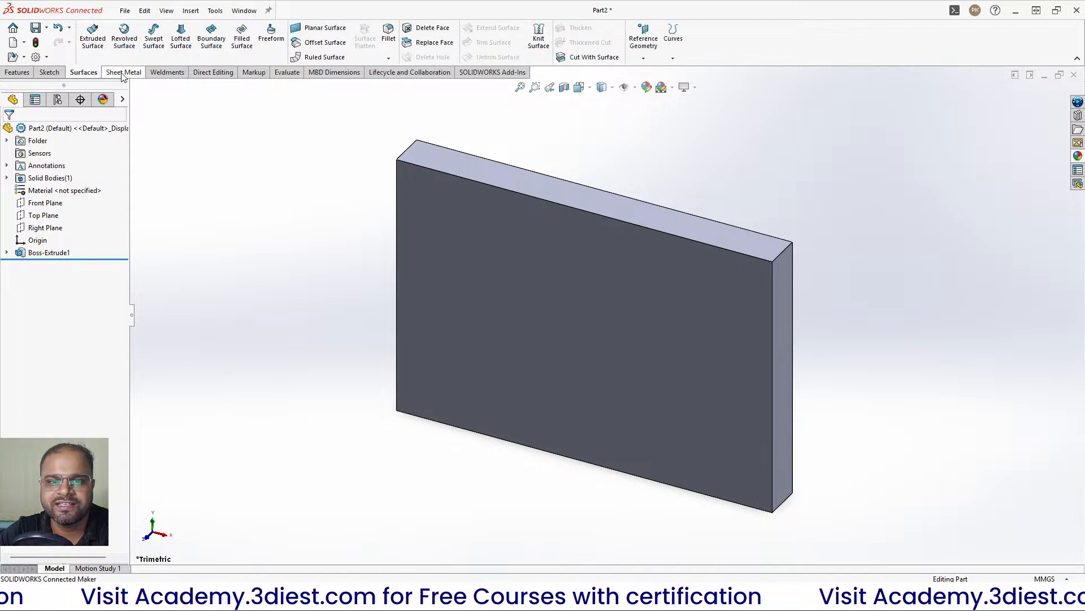
pyautogui.click(122, 74)
pyautogui.click(209, 74)
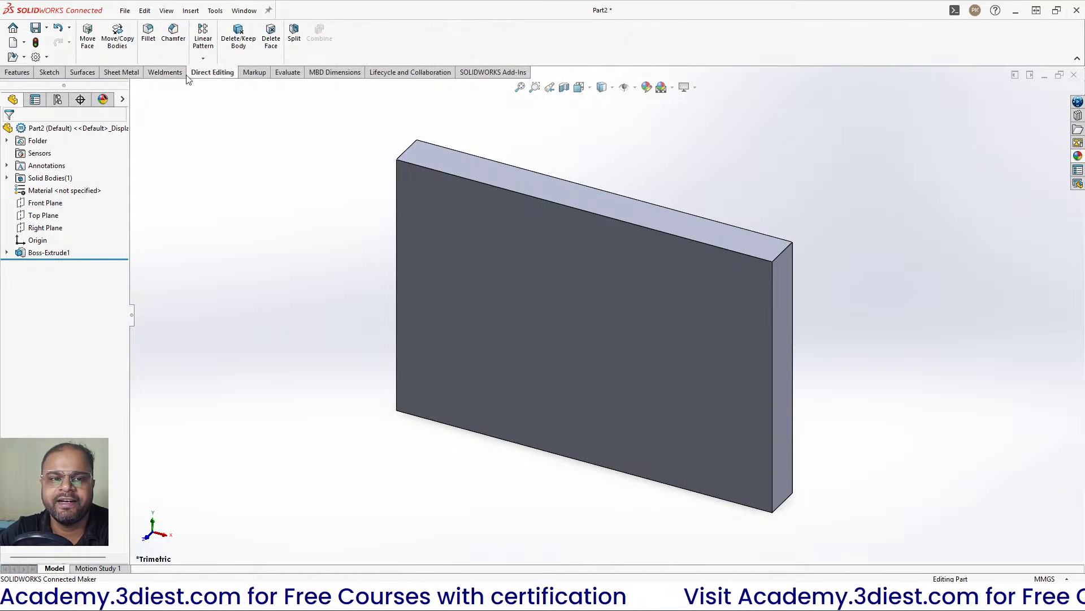
pyautogui.click(165, 73)
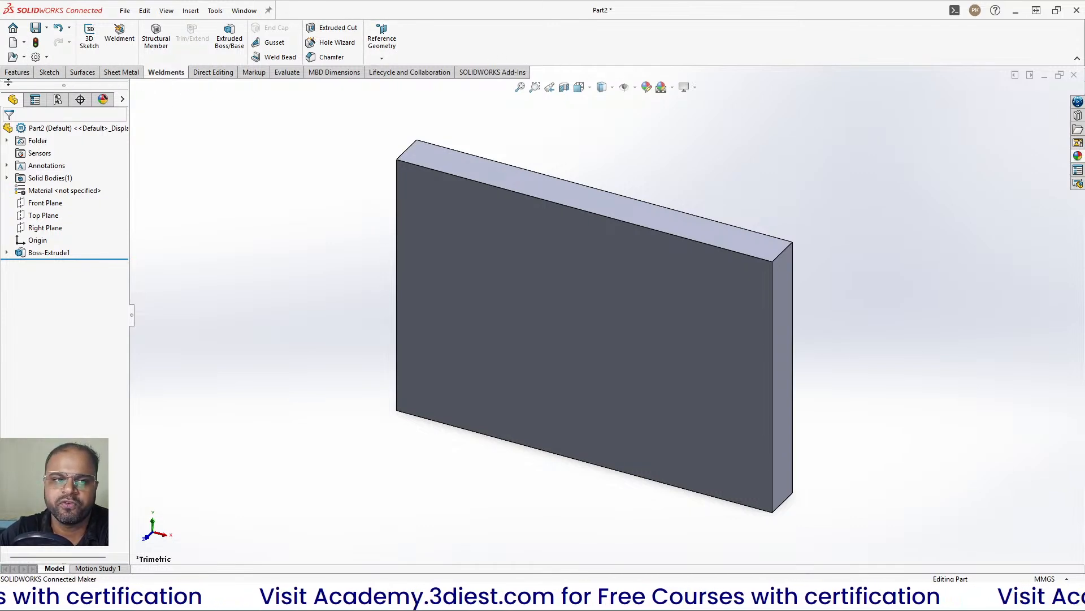
# Compare the Features commands with the Sketch commands while no sketch is open
pyautogui.click(17, 72)
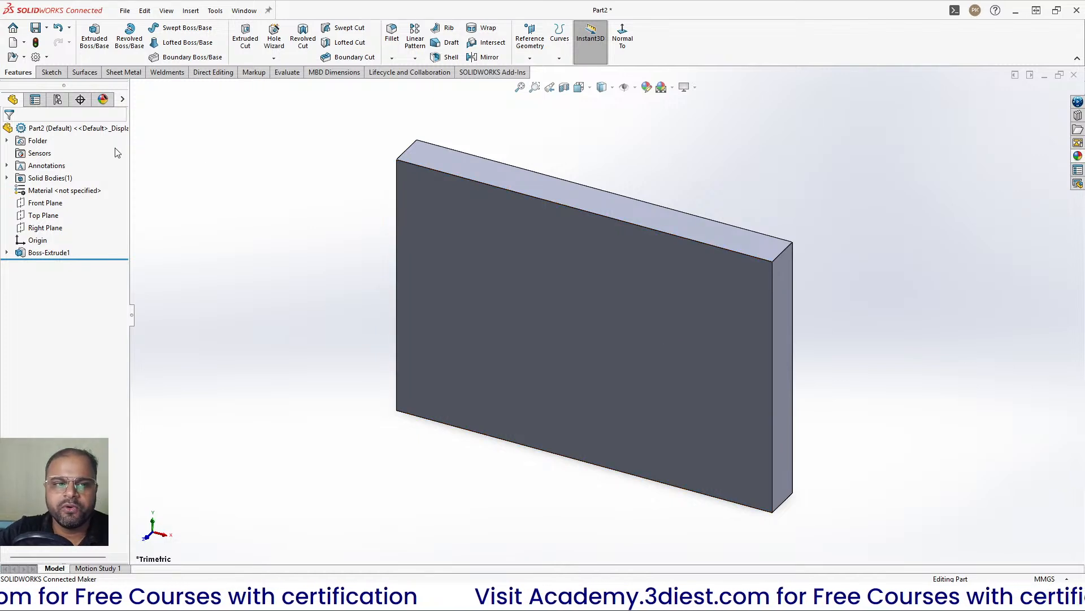
pyautogui.click(50, 72)
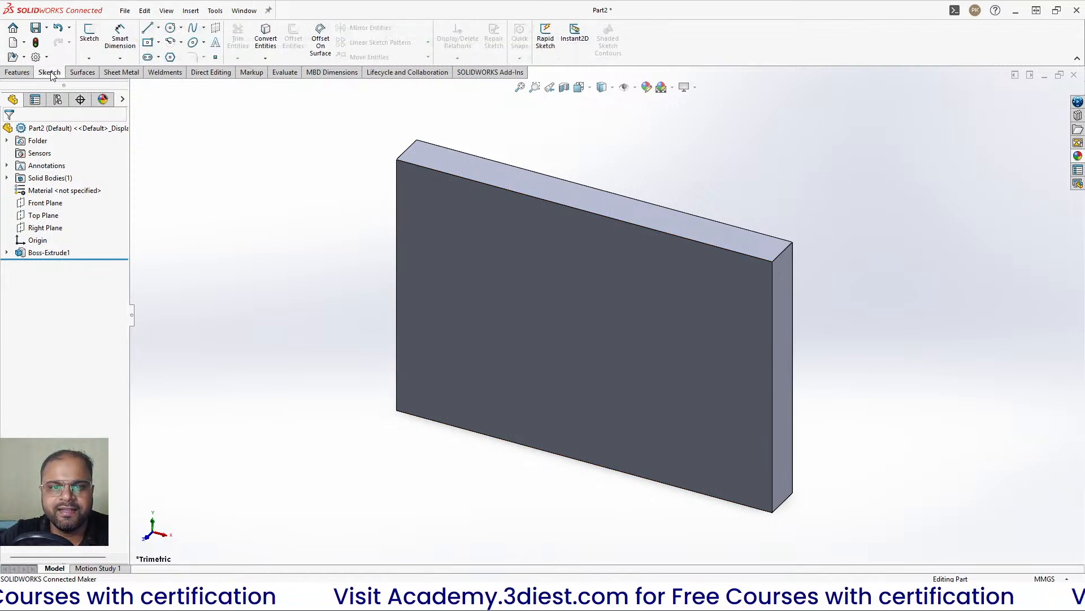
pyautogui.click(15, 73)
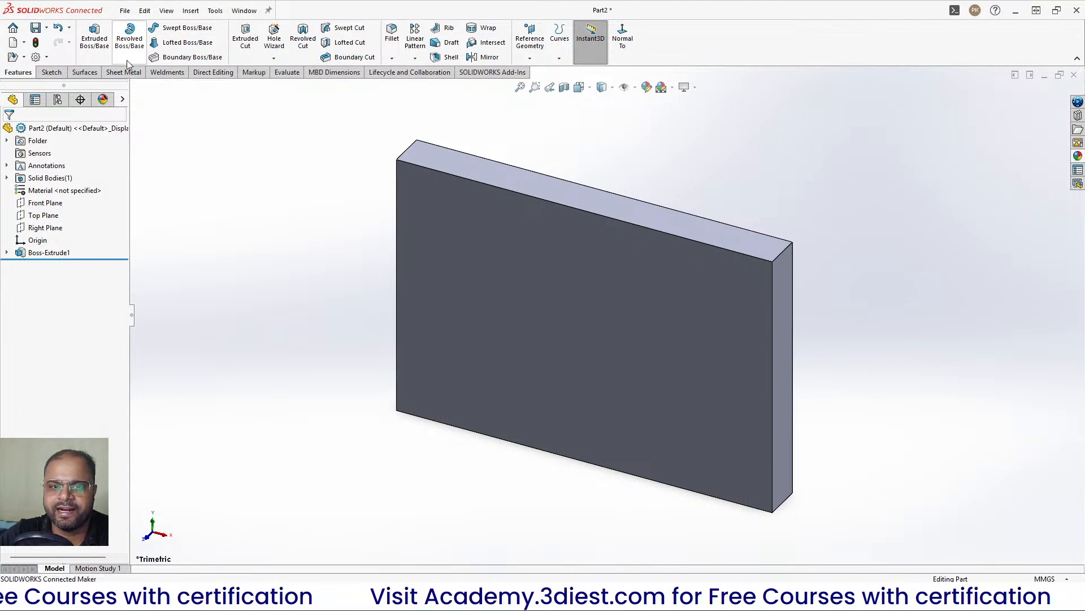
pyautogui.click(51, 72)
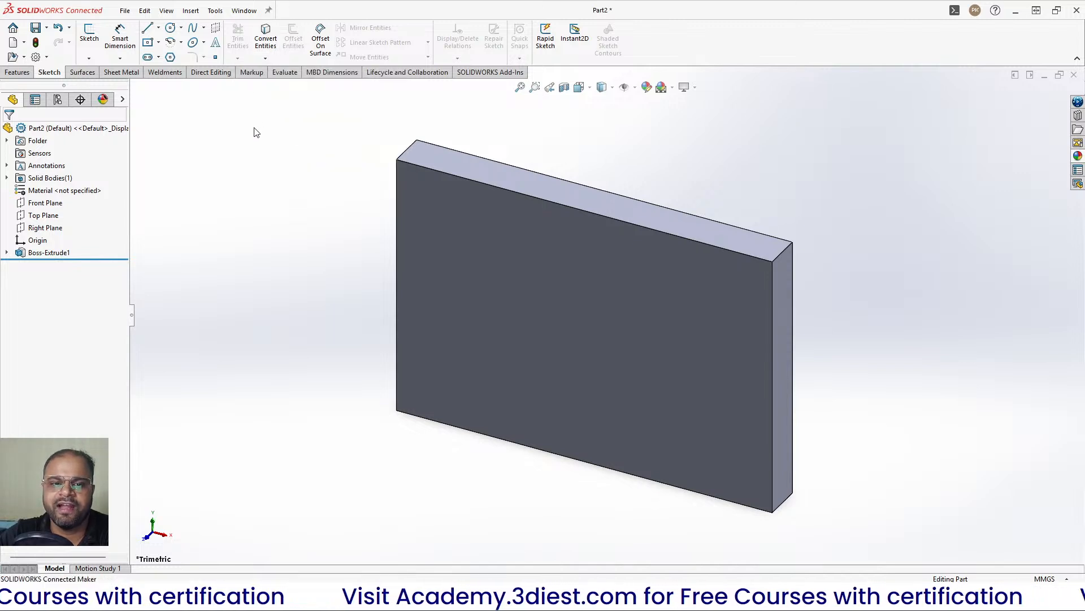
# Start a sketch on the plate's front face, try to cancel it, and decline discarding the changes
pyautogui.click(89, 34)
pyautogui.click(554, 313)
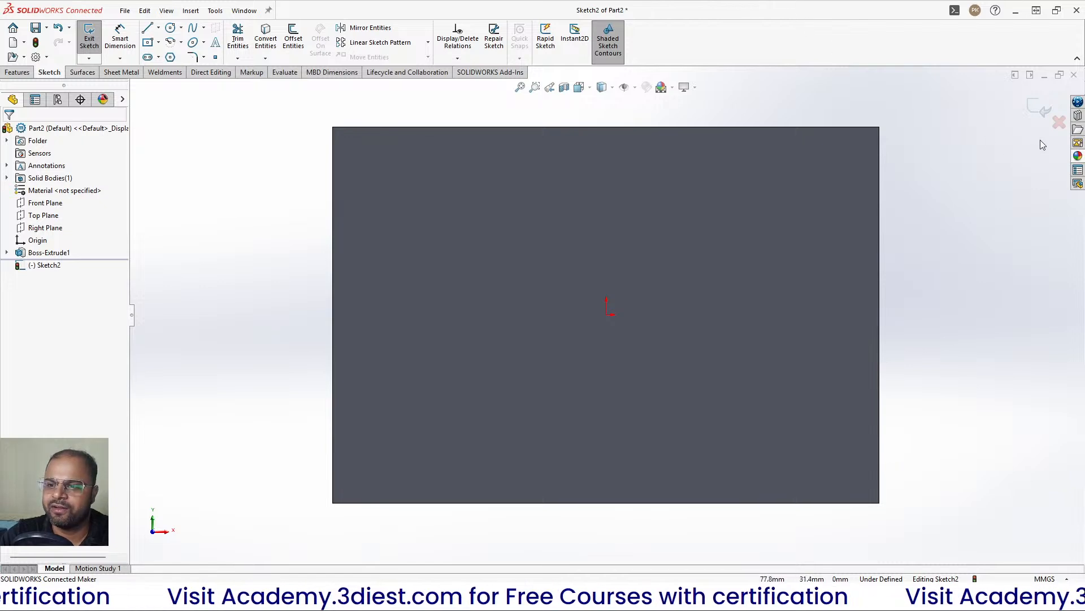
pyautogui.click(1052, 124)
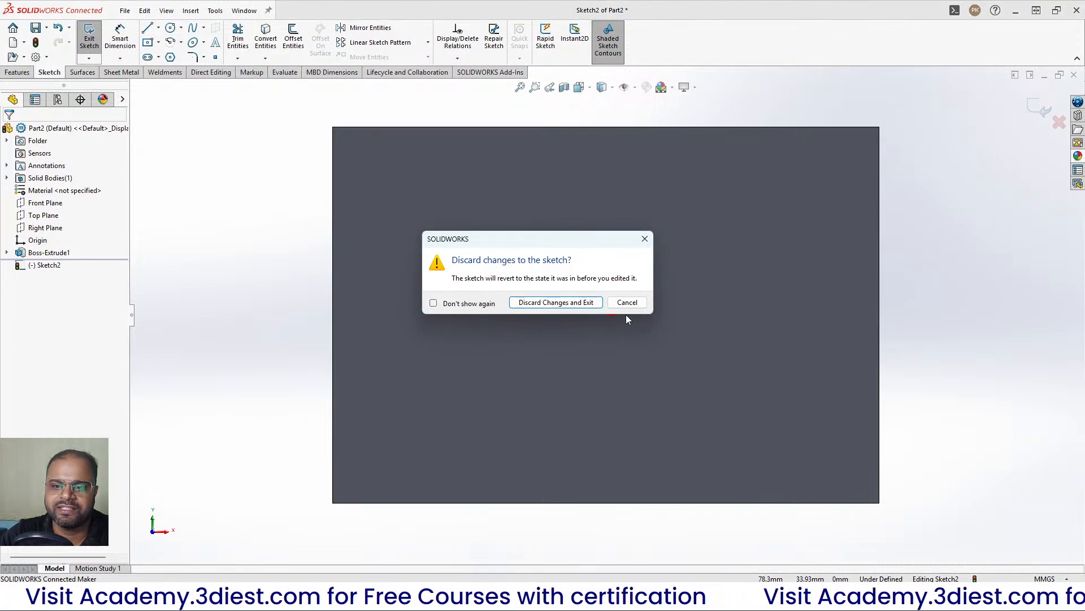
pyautogui.click(644, 239)
# Compare which Features and Sketch commands are available while the face sketch is open, and again after exiting the empty sketch
pyautogui.click(20, 72)
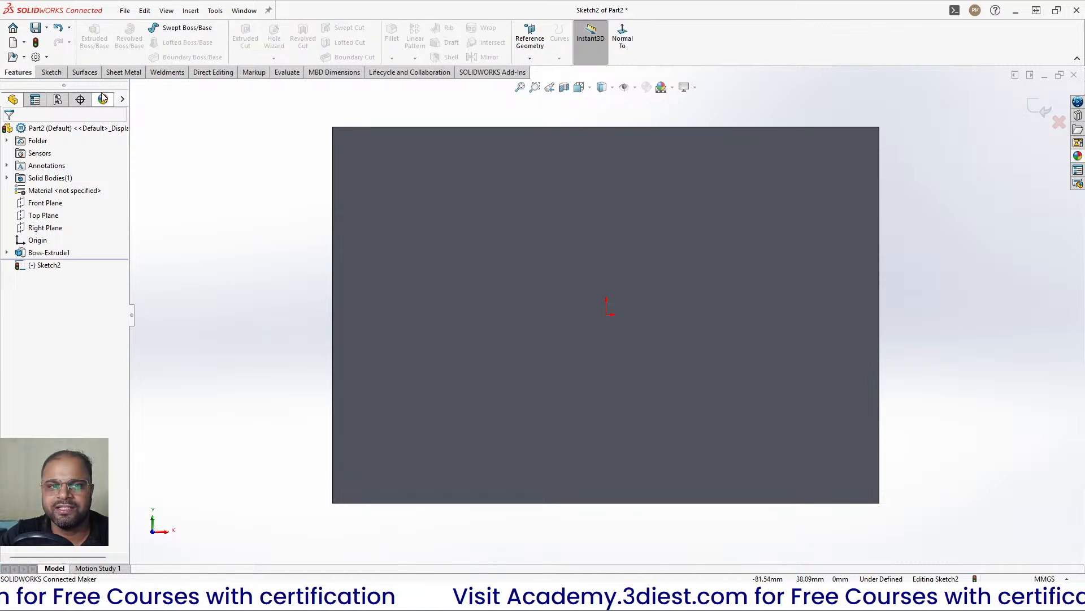
pyautogui.click(52, 72)
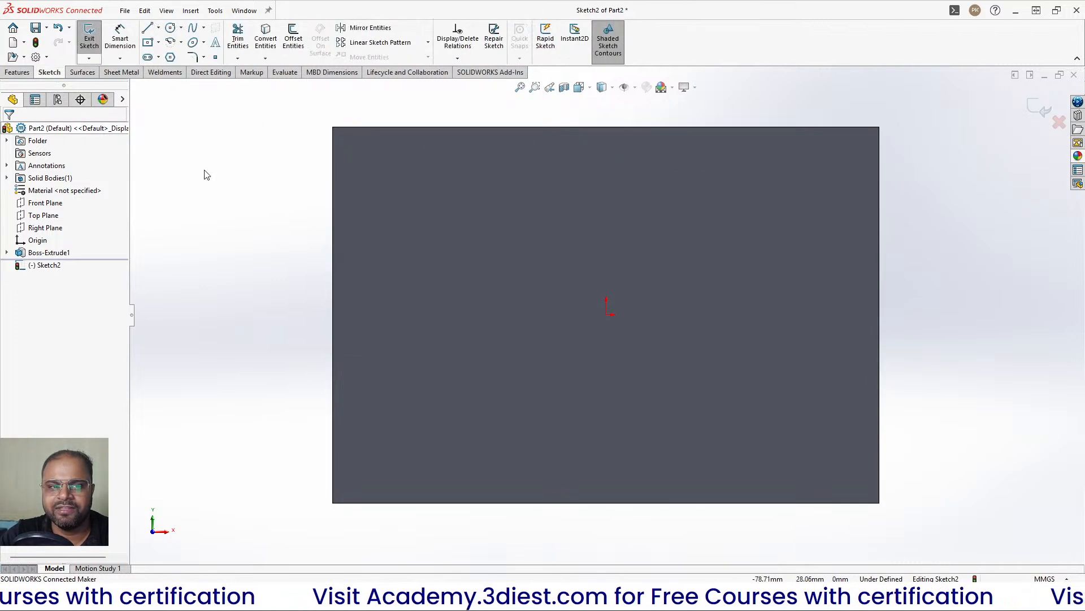
pyautogui.click(18, 72)
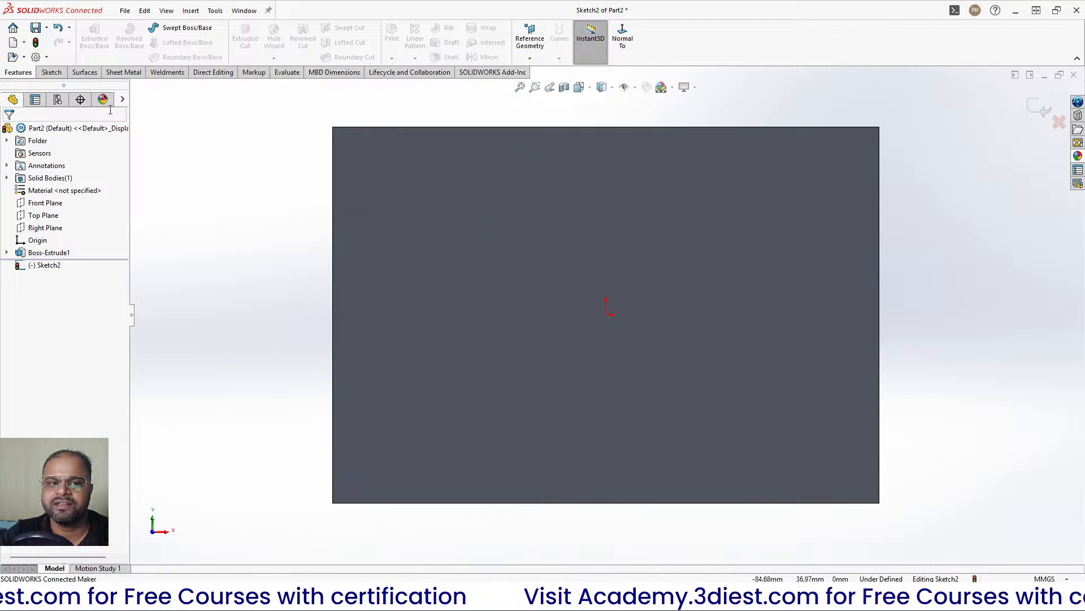
pyautogui.click(52, 73)
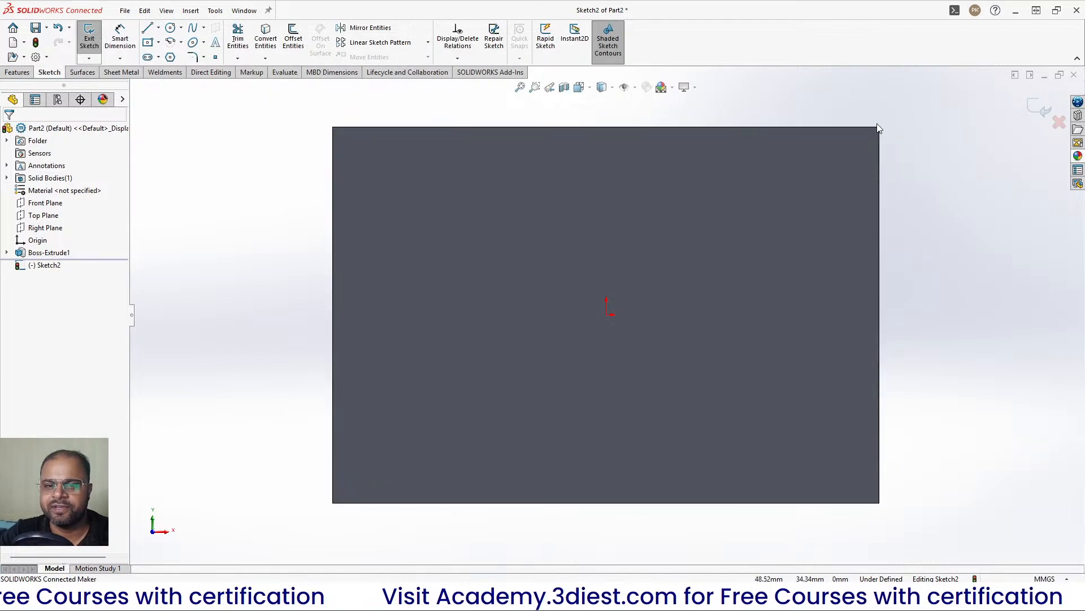
pyautogui.click(22, 73)
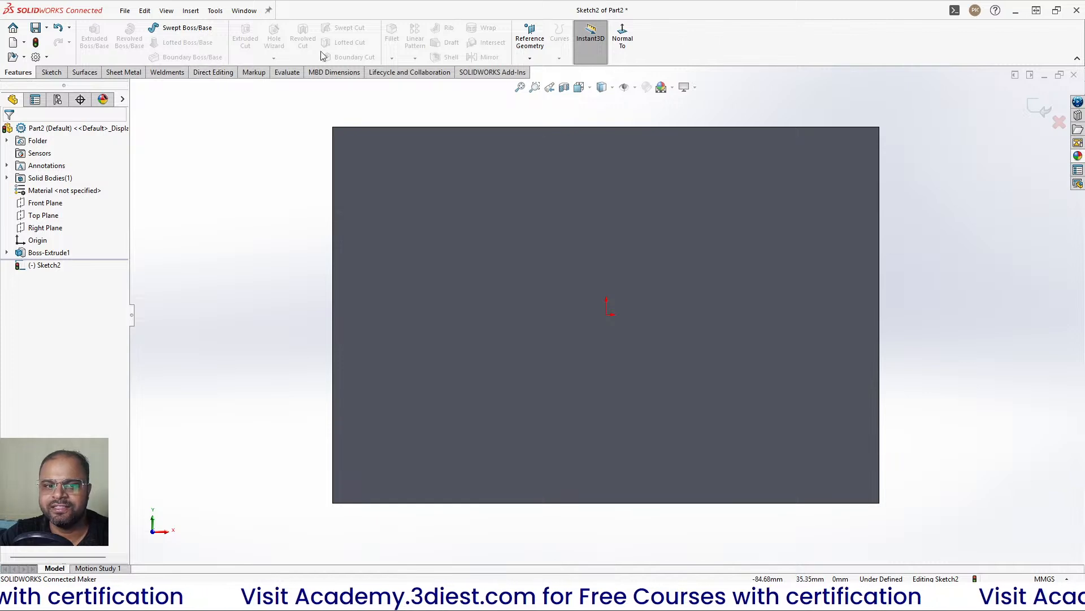
pyautogui.click(1043, 115)
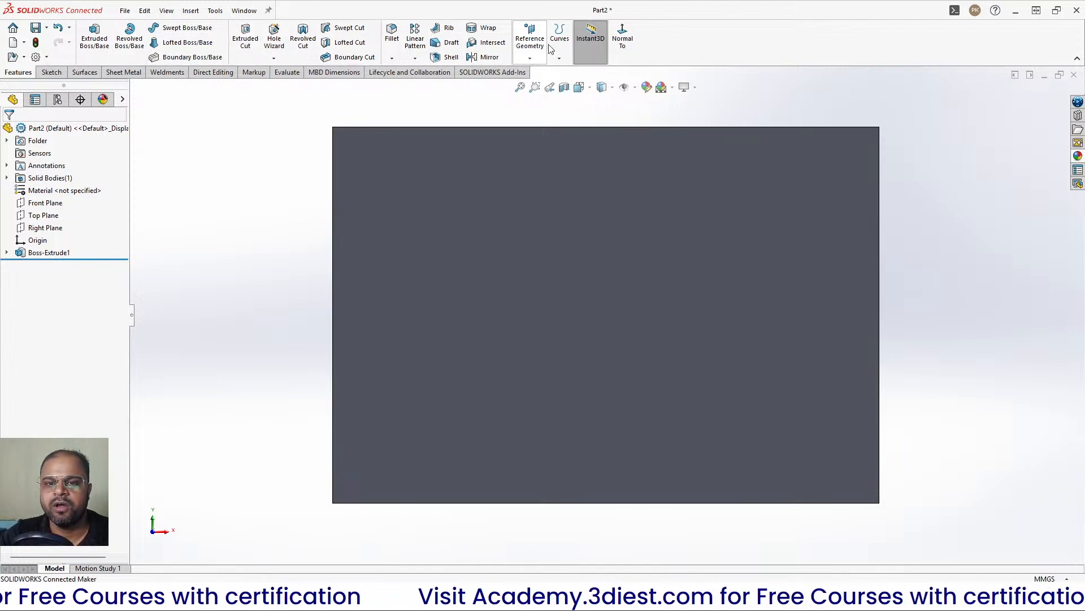
pyautogui.click(62, 71)
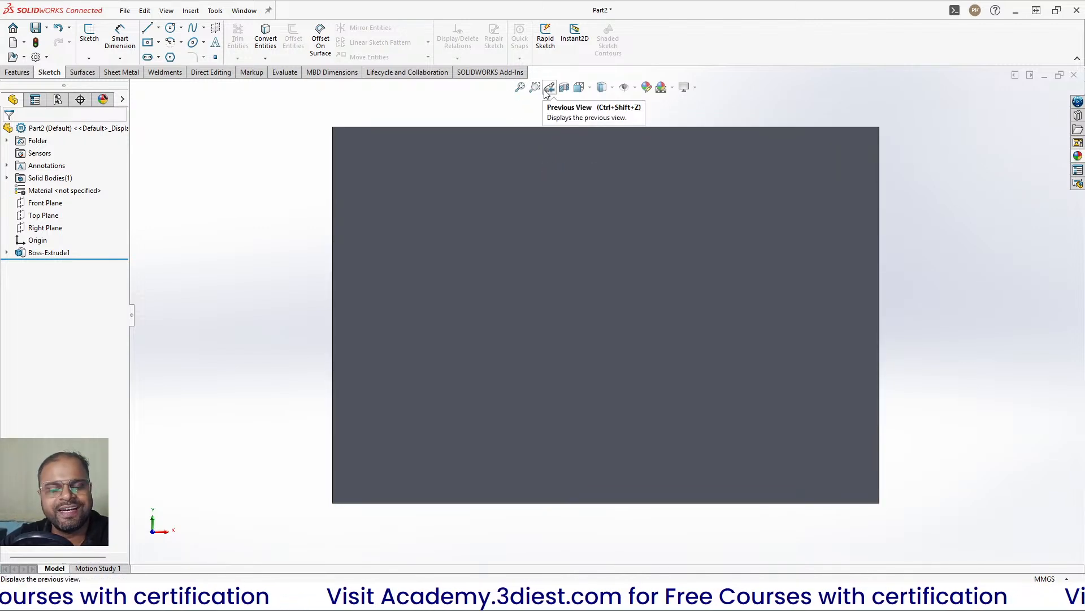
# Tilt the plate slightly out of its front view and fit it to the graphics area with Zoom to Fit
pyautogui.scroll(5, 519, 328)
pyautogui.scroll(-2, 610, 324)
pyautogui.moveTo(610, 324); pyautogui.dragTo(589, 370, button='middle')
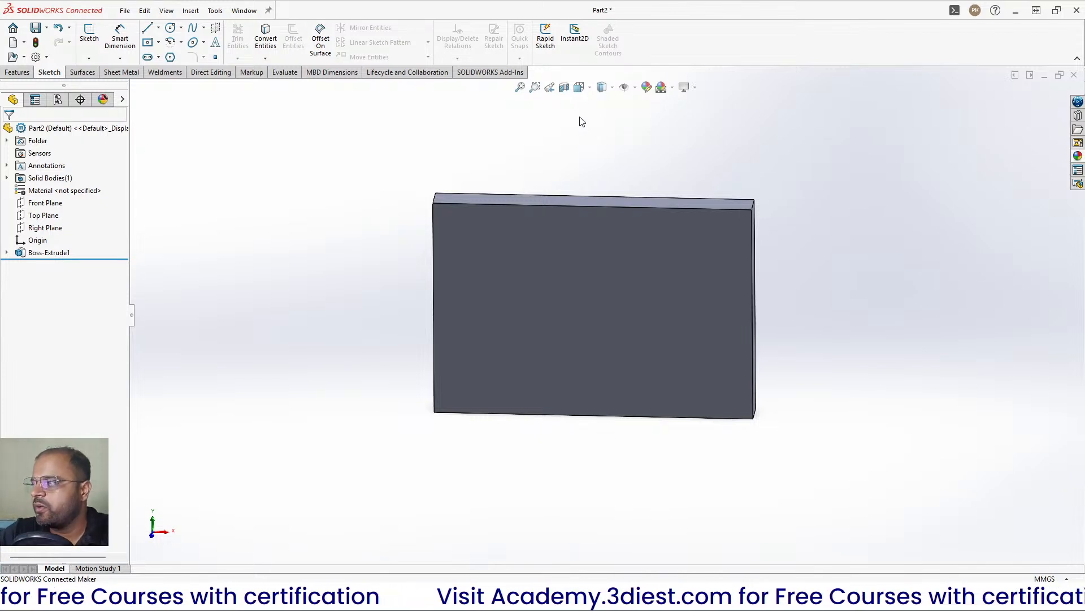
pyautogui.click(520, 89)
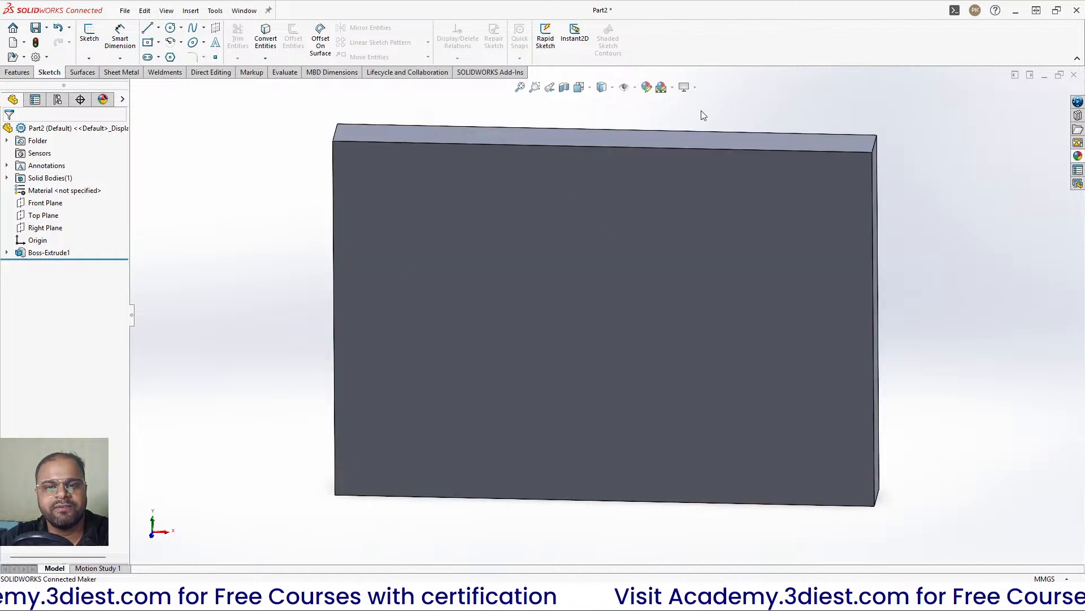
# Orbit the plate to an angled view, zoom it in and out, and bring it back to full size with Zoom to Fit
pyautogui.scroll(3, 690, 355)
pyautogui.moveTo(696, 339); pyautogui.dragTo(645, 368, button='middle')
pyautogui.scroll(5, 751, 344)
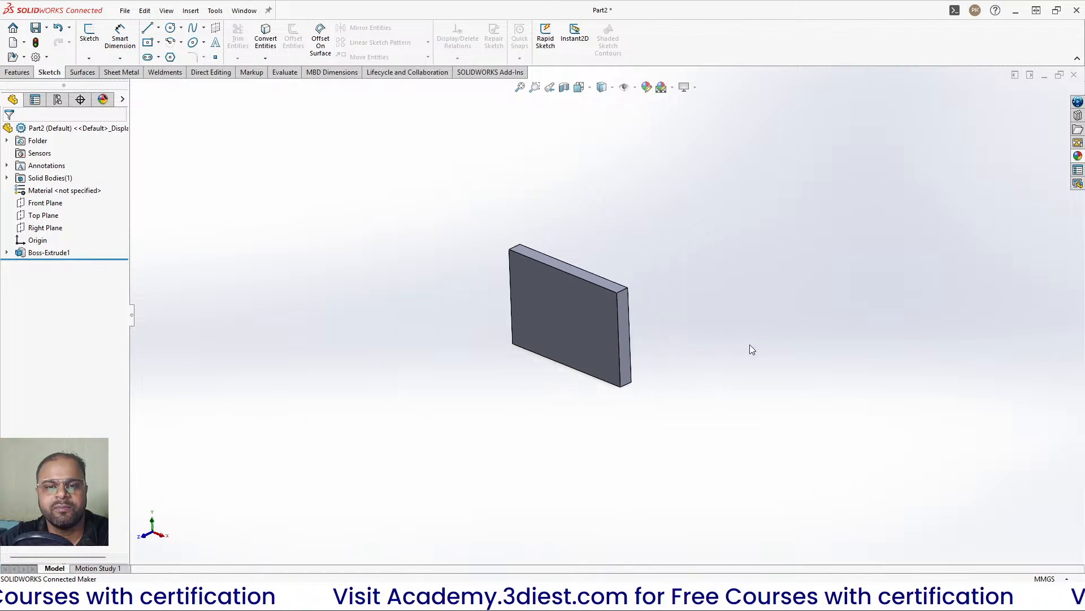
pyautogui.scroll(-5, 595, 294)
pyautogui.scroll(5, 586, 296)
pyautogui.scroll(-5, 574, 325)
pyautogui.scroll(3, 591, 296)
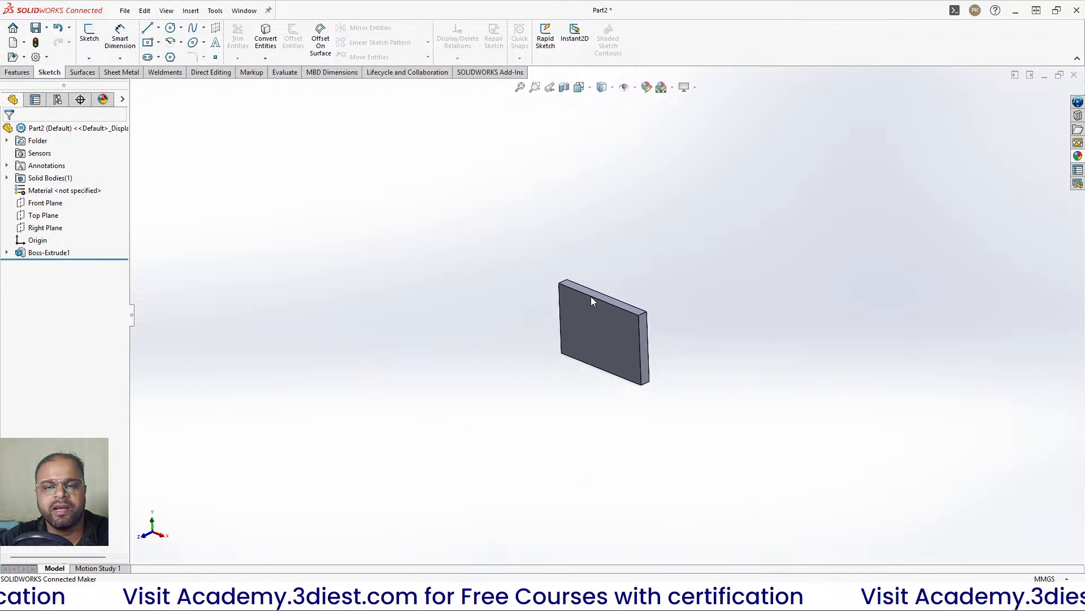
pyautogui.click(520, 87)
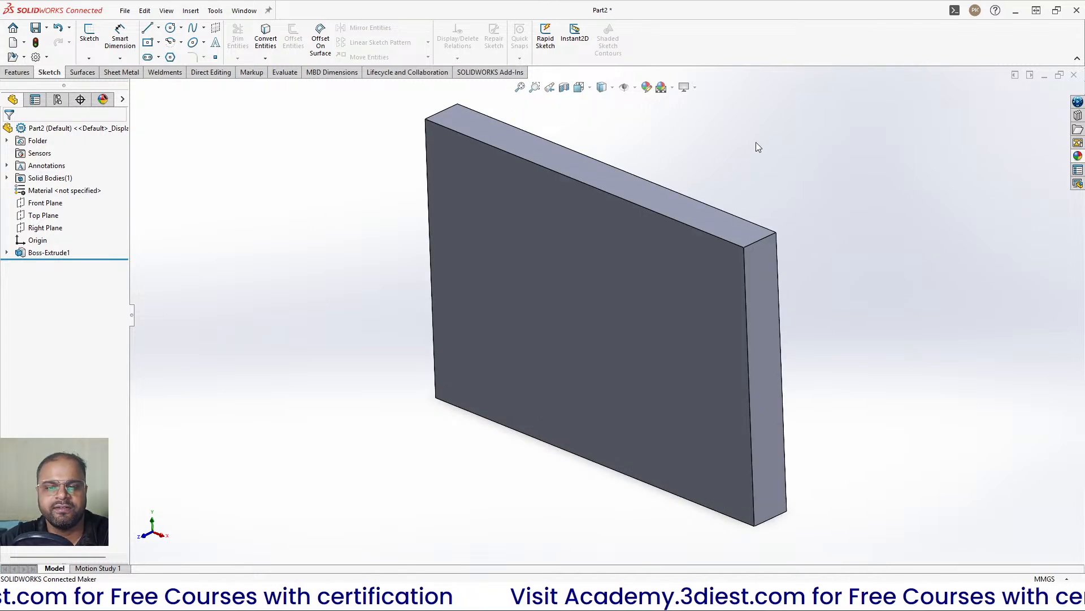
# Change the angled plate's magnification and refit the whole plate with Zoom to Fit
pyautogui.scroll(3, 617, 286)
pyautogui.scroll(3, 627, 302)
pyautogui.scroll(-5, 588, 347)
pyautogui.scroll(4, 610, 322)
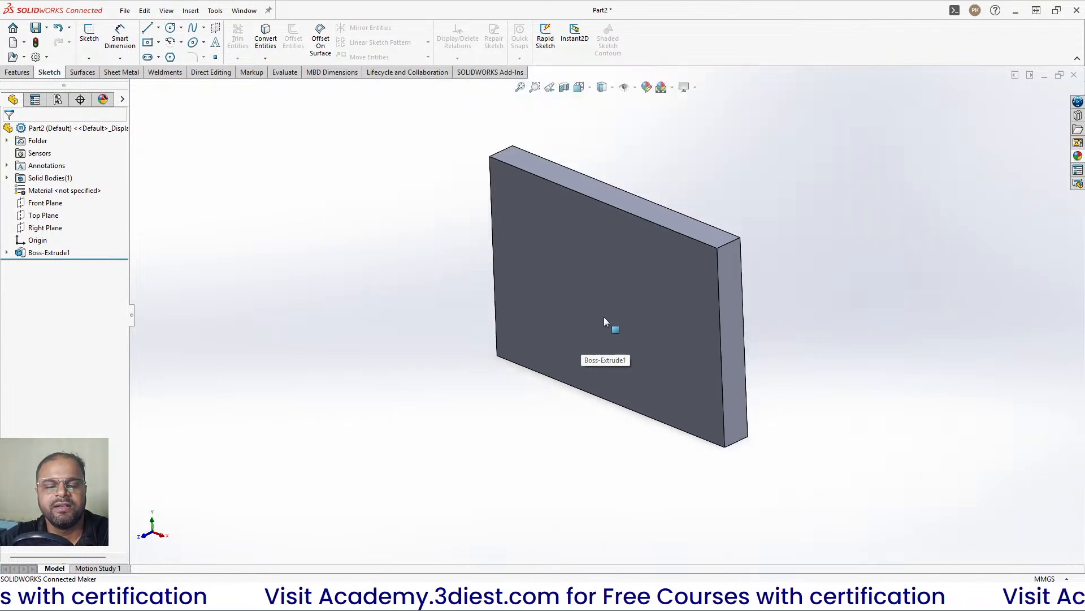
pyautogui.click(520, 87)
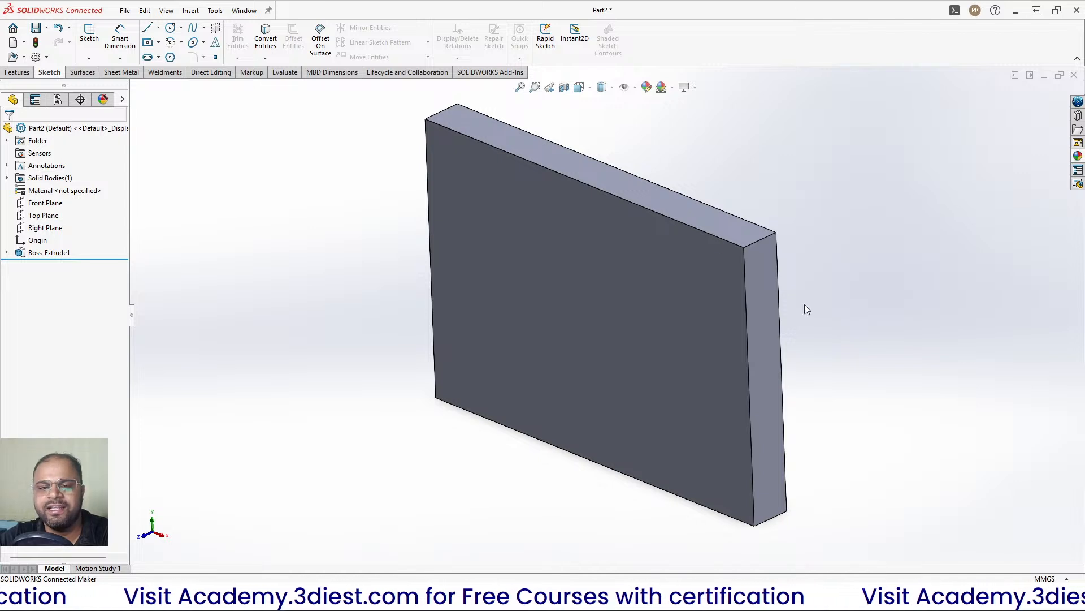
# Magnify the plate's upper right corner with Zoom to Area
pyautogui.click(535, 87)
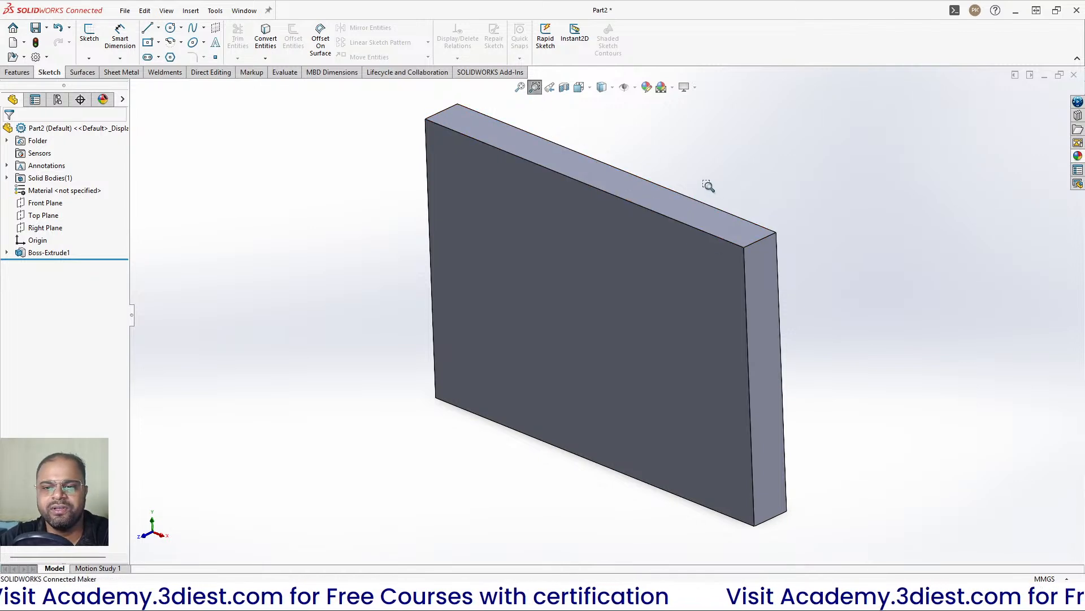
pyautogui.moveTo(687, 177); pyautogui.dragTo(825, 302)
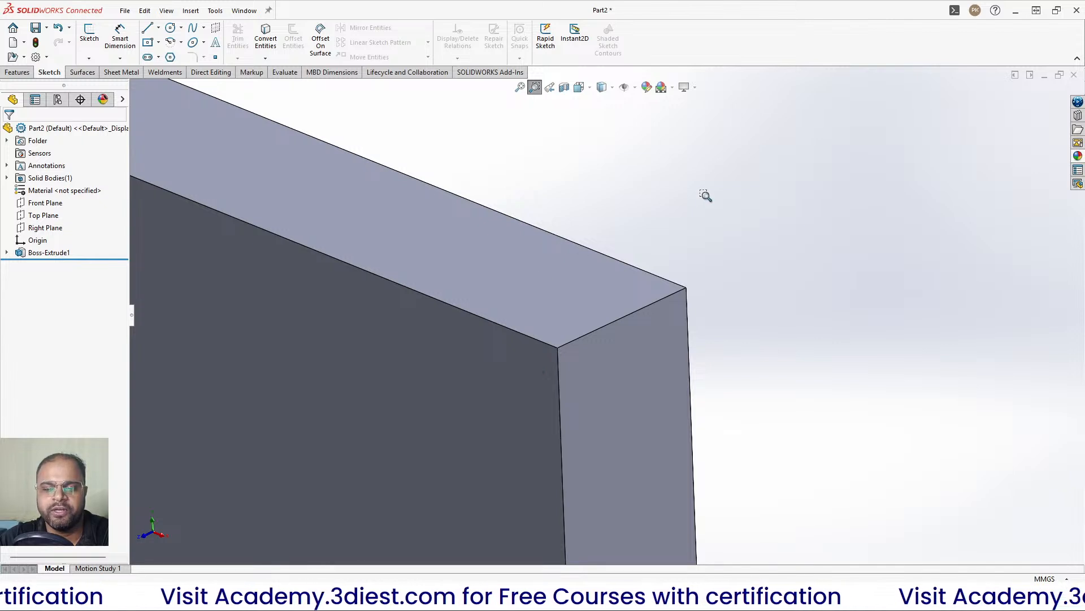
# Enlarge the plate's upper left corner with Zoom to Area and bring the whole plate back into view
pyautogui.hotkey('ctrl', 'shift', 'z')
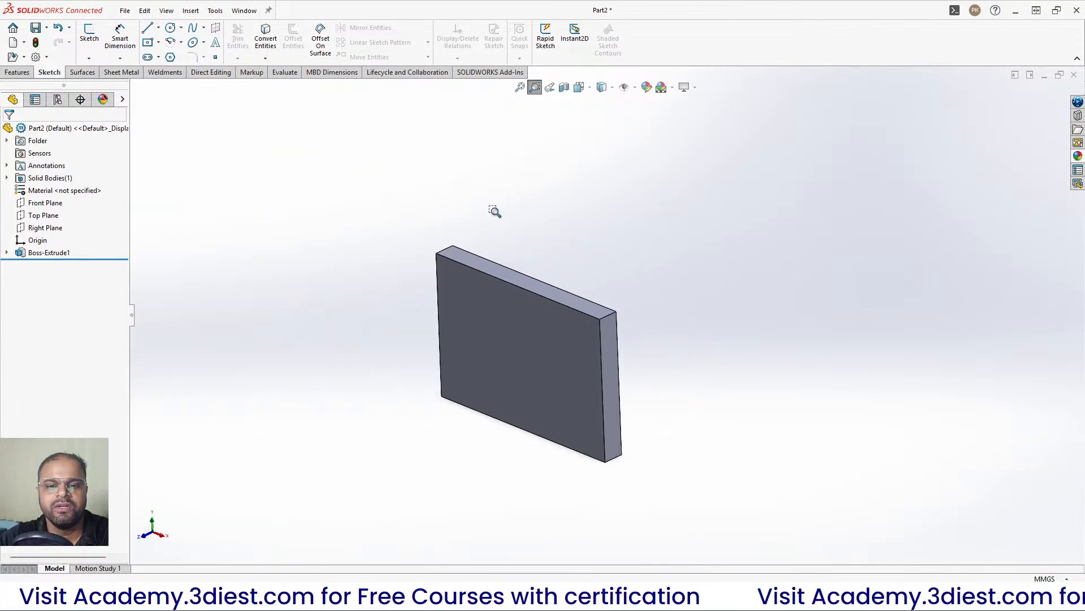
pyautogui.moveTo(403, 214); pyautogui.dragTo(498, 299)
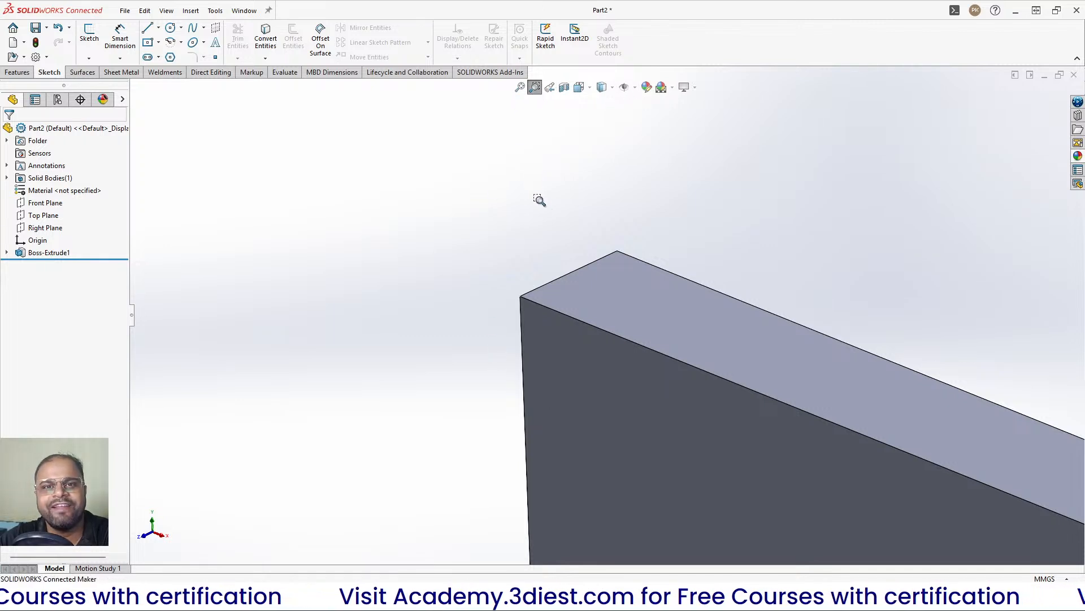
pyautogui.hotkey('ctrl', 'shift', 'z')
pyautogui.scroll(4, 429, 174)
pyautogui.scroll(-6, 727, 426)
pyautogui.scroll(4, 634, 364)
pyautogui.scroll(-3, 544, 207)
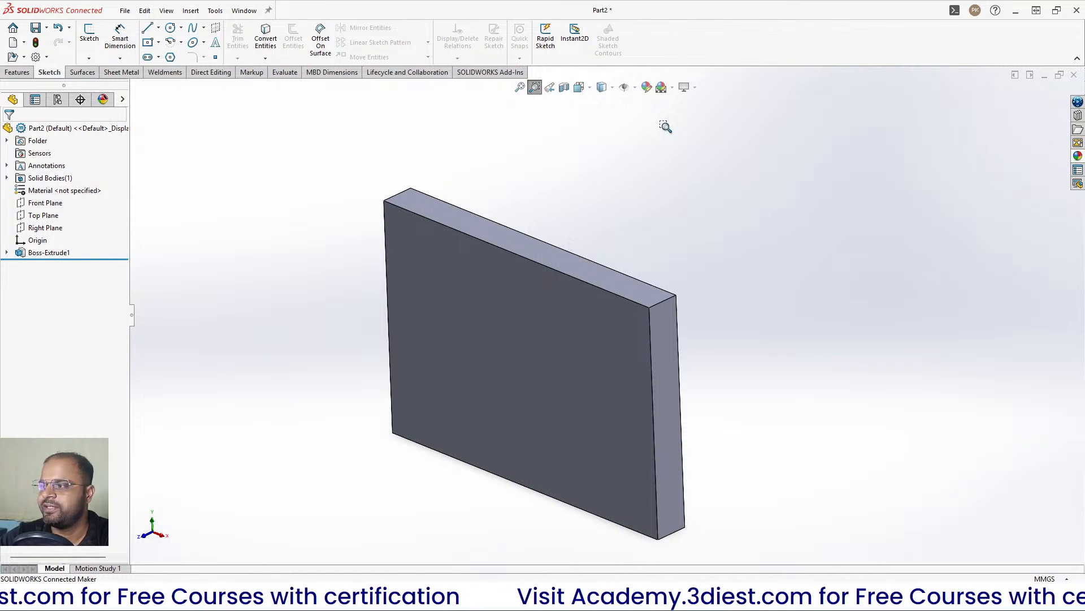
# Step back through the earlier views with Previous View until the plate is seen squarely from the front
pyautogui.click(551, 88)
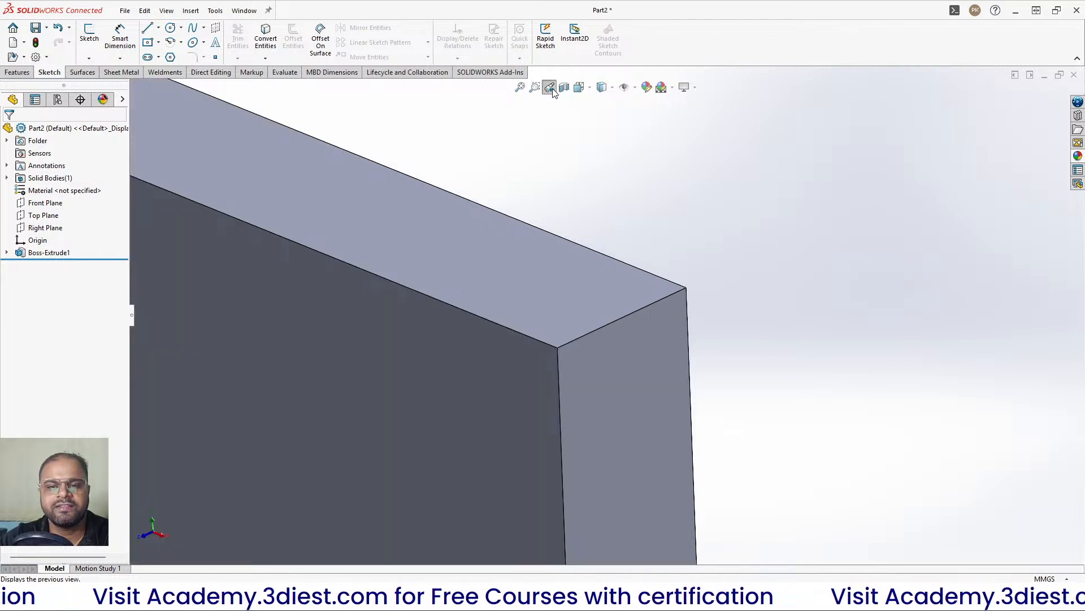
pyautogui.click(551, 89)
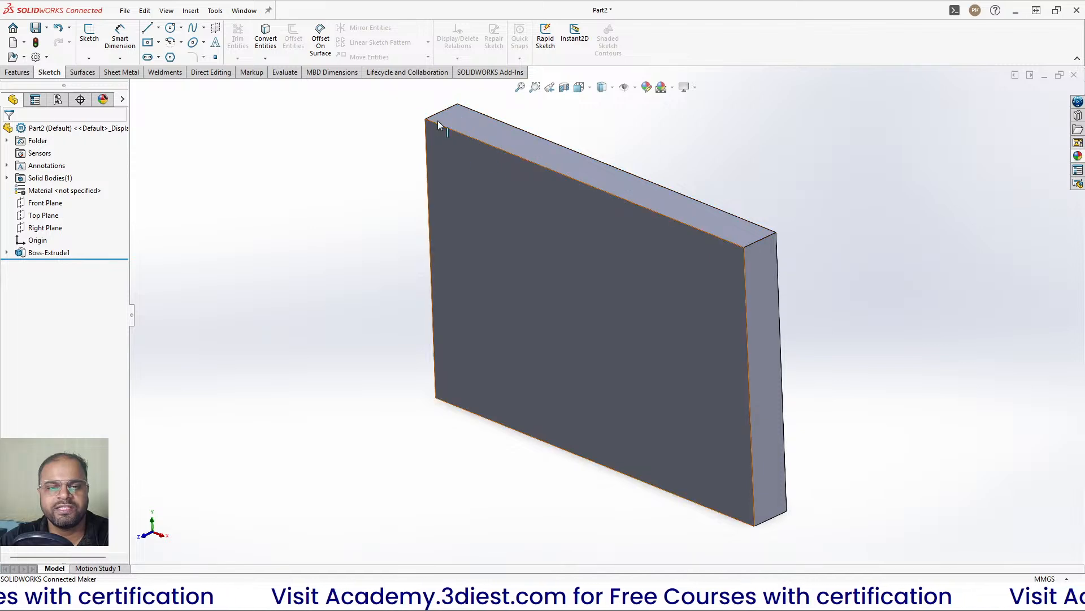
pyautogui.click(550, 89)
pyautogui.click(550, 89)
pyautogui.click(550, 89)
pyautogui.click(550, 89)
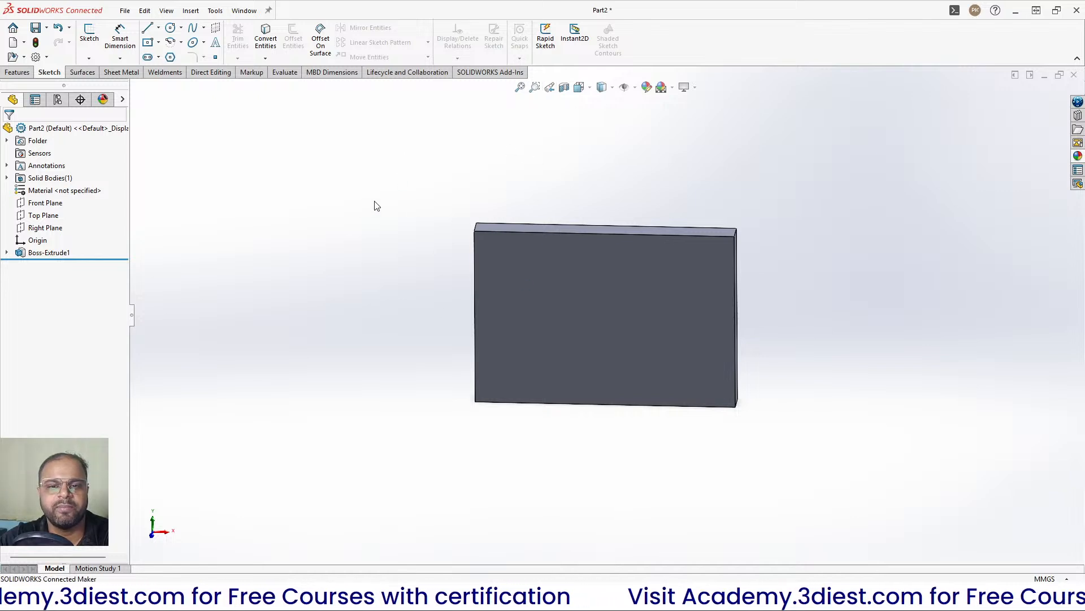
pyautogui.click(549, 89)
pyautogui.click(550, 89)
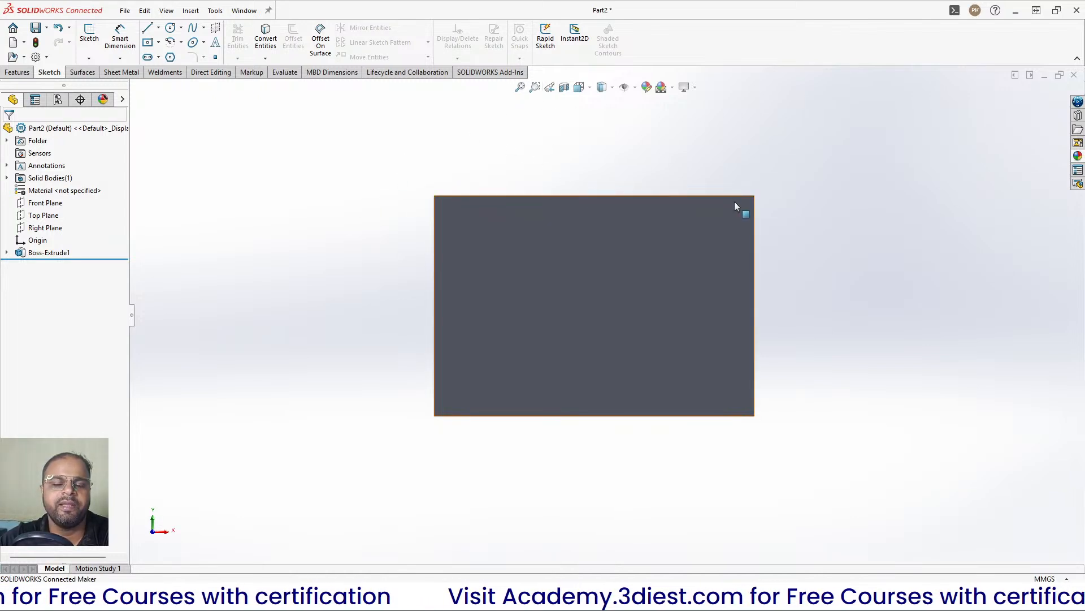
# Orbit the plate around to an angled view of its back face and look over the view orientation choices
pyautogui.moveTo(543, 181); pyautogui.dragTo(574, 283, button='middle')
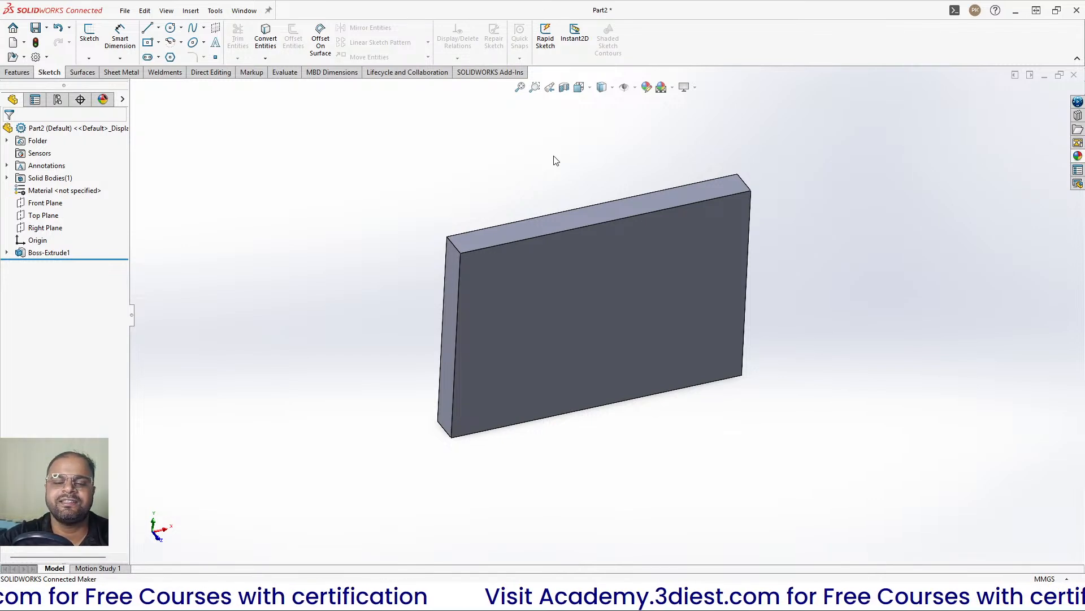
pyautogui.moveTo(546, 227); pyautogui.dragTo(640, 171, button='middle')
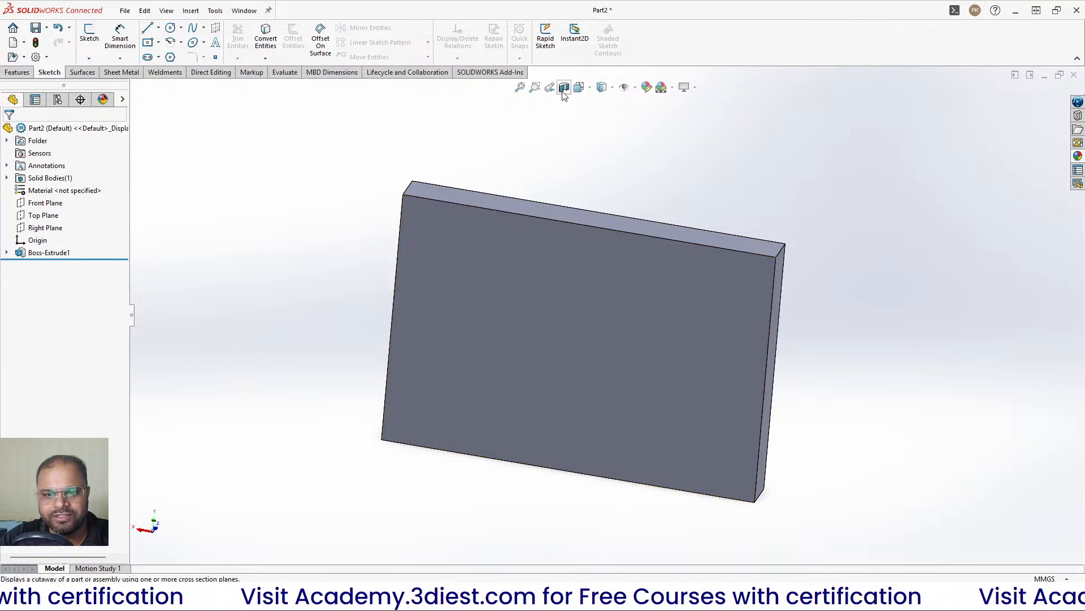
pyautogui.moveTo(564, 126); pyautogui.dragTo(519, 213, button='middle')
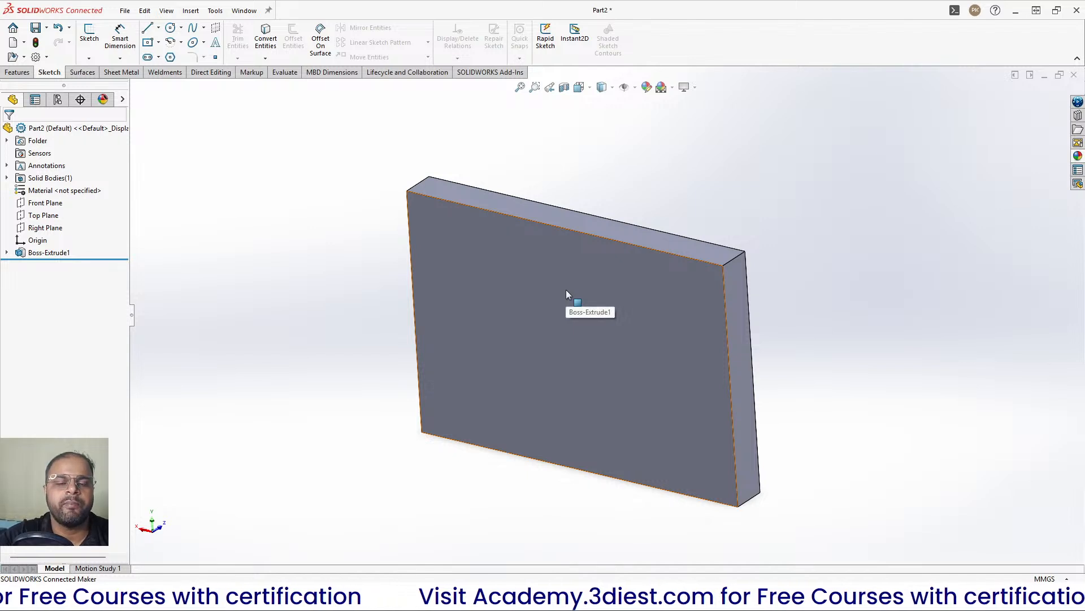
pyautogui.click(591, 91)
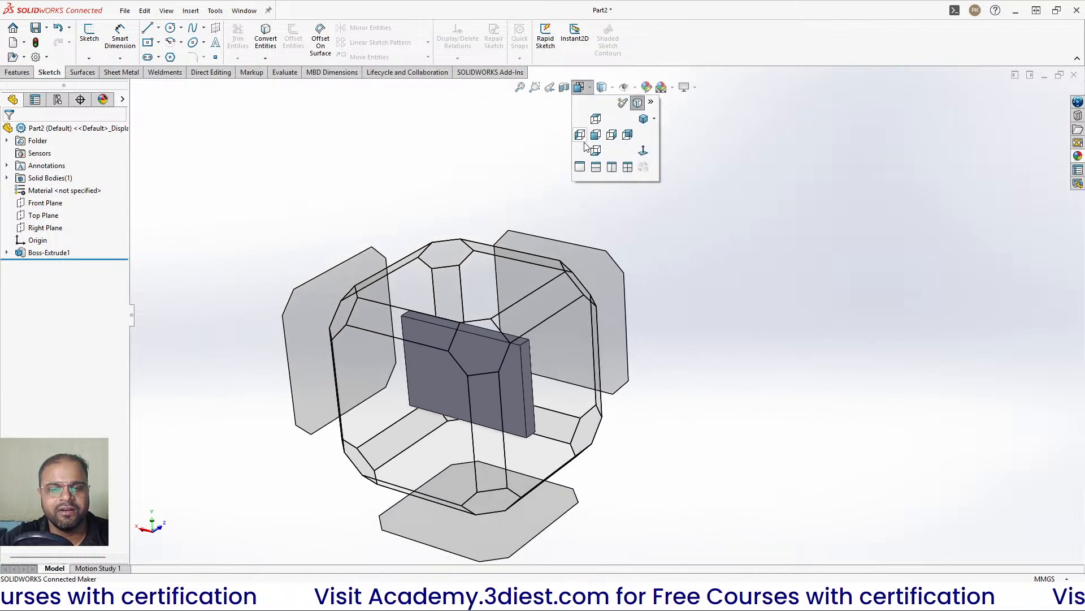
pyautogui.click(700, 236)
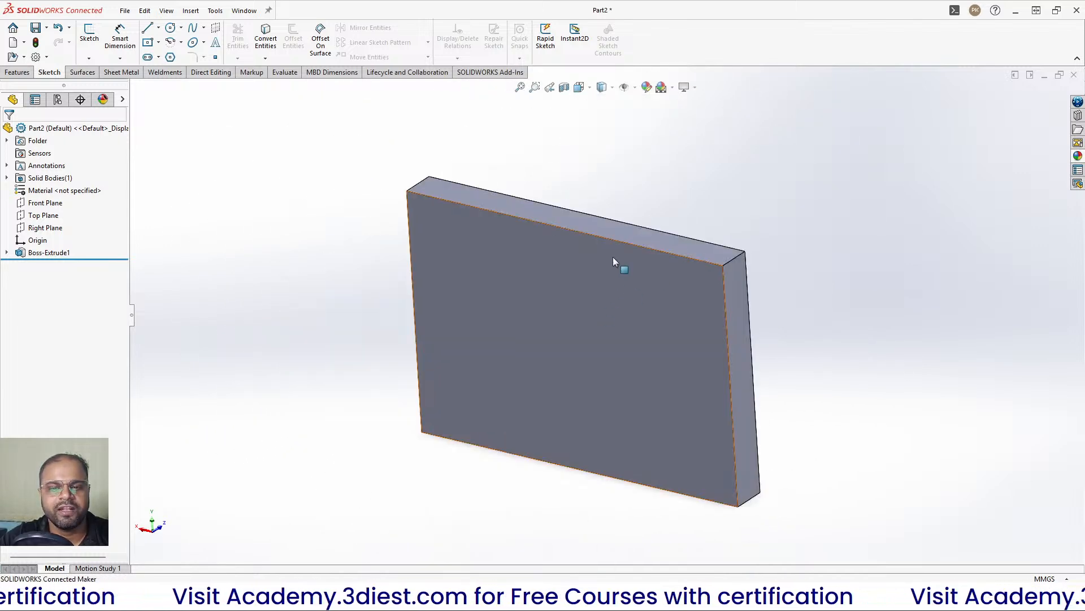
pyautogui.scroll(-3, 601, 265)
pyautogui.scroll(3, 536, 244)
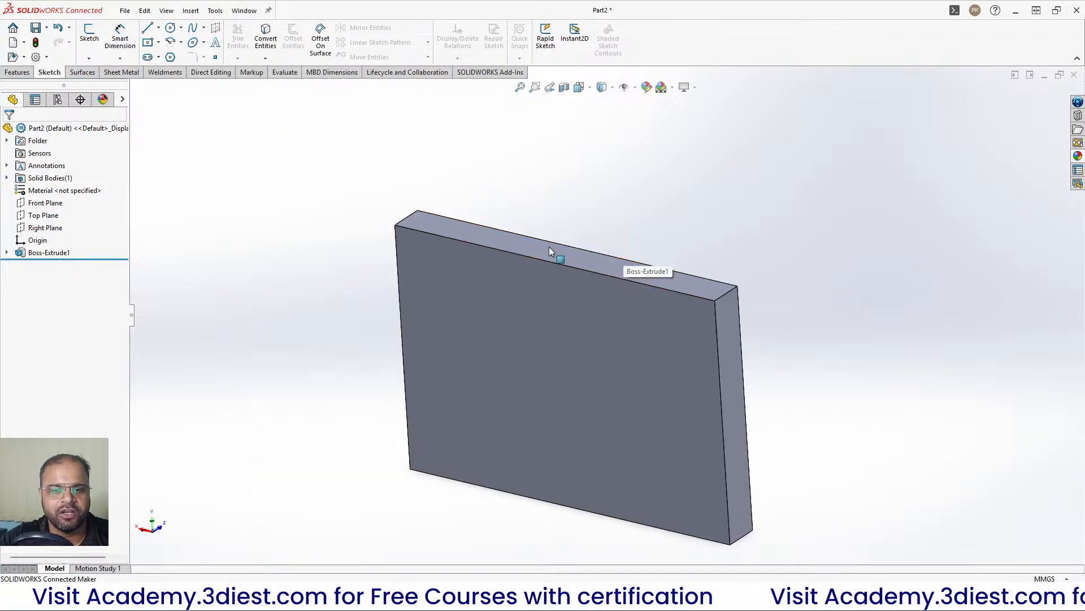
# Show the plate in the standard Top, Back and Left views
pyautogui.click(589, 90)
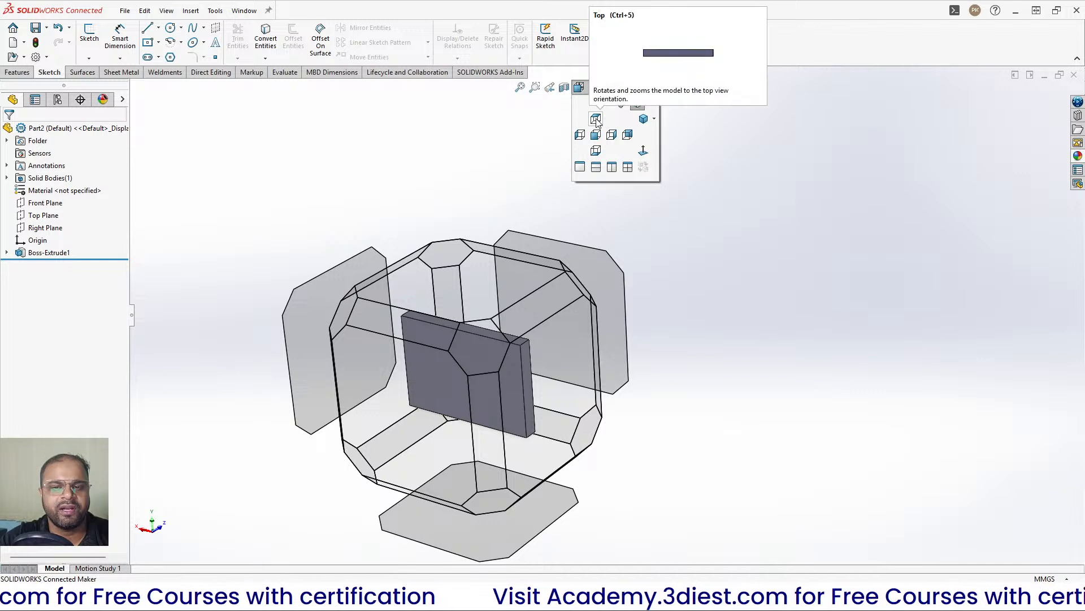
pyautogui.click(596, 119)
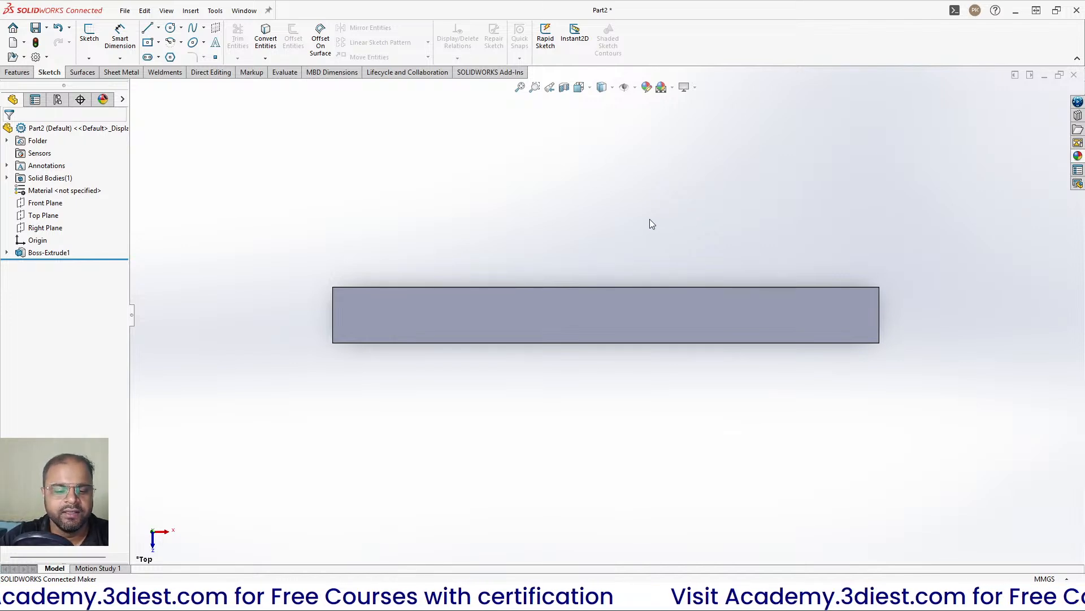
pyautogui.hotkey('ctrl', '1')
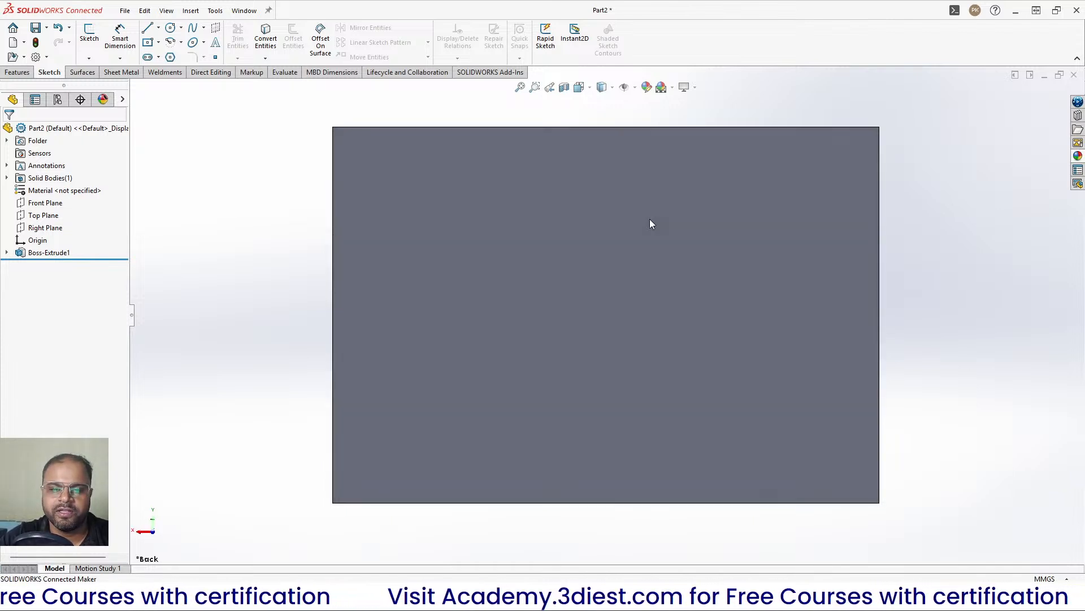
pyautogui.hotkey('ctrl', '3')
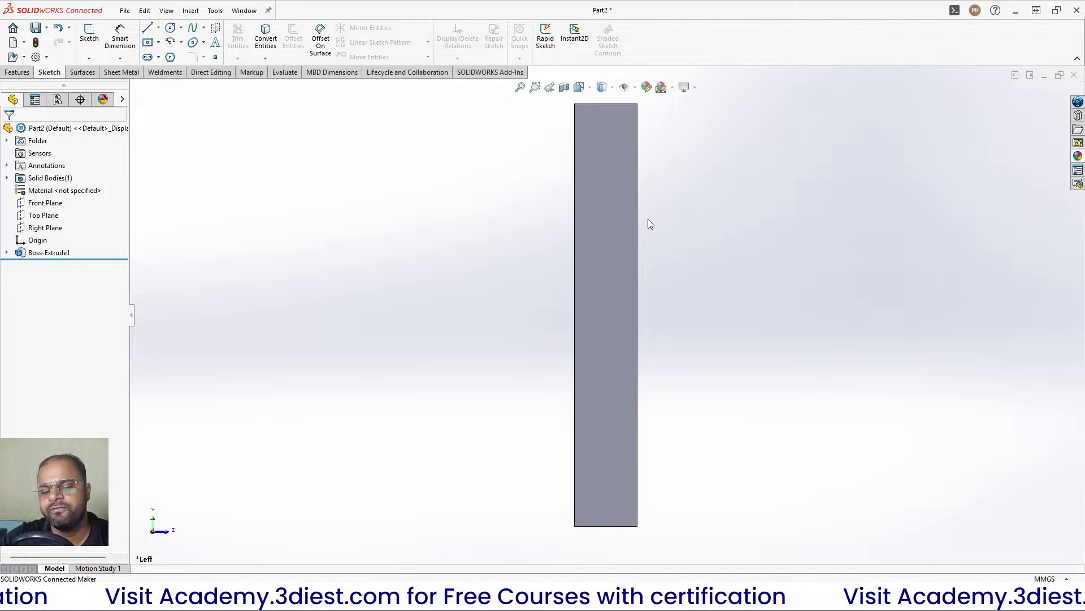
# Review the standard view orientation options, including Top and Bottom, and orbit the plate out of its left view to an angle
pyautogui.click(586, 89)
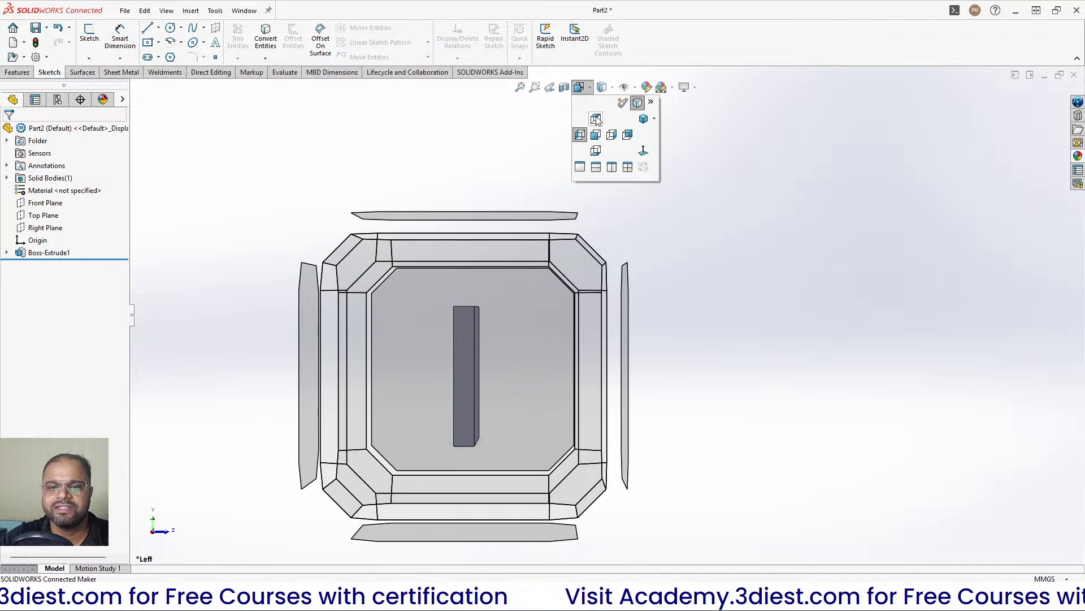
pyautogui.click(588, 89)
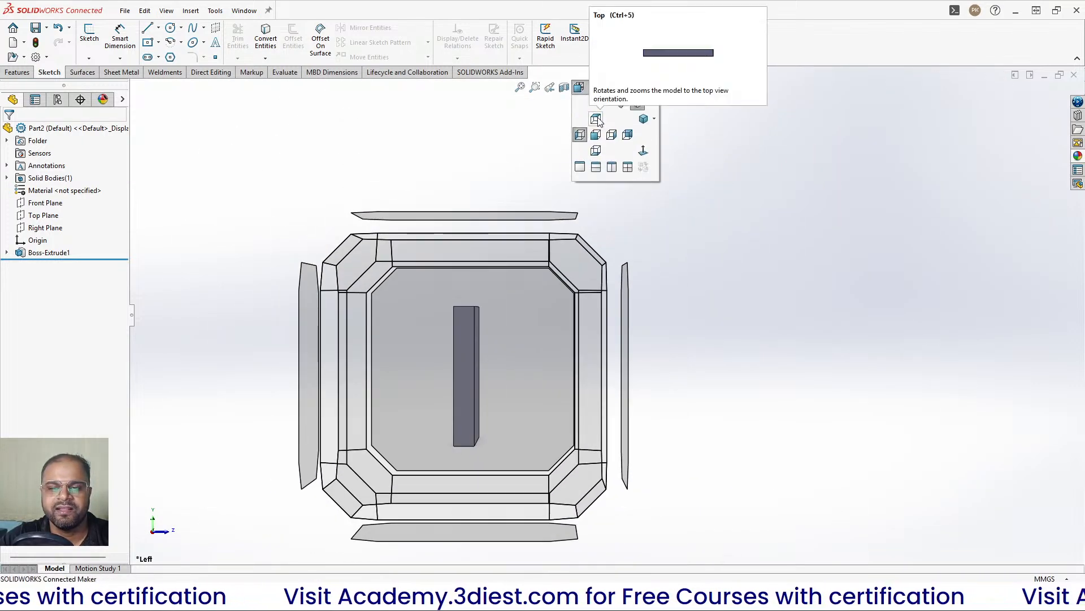
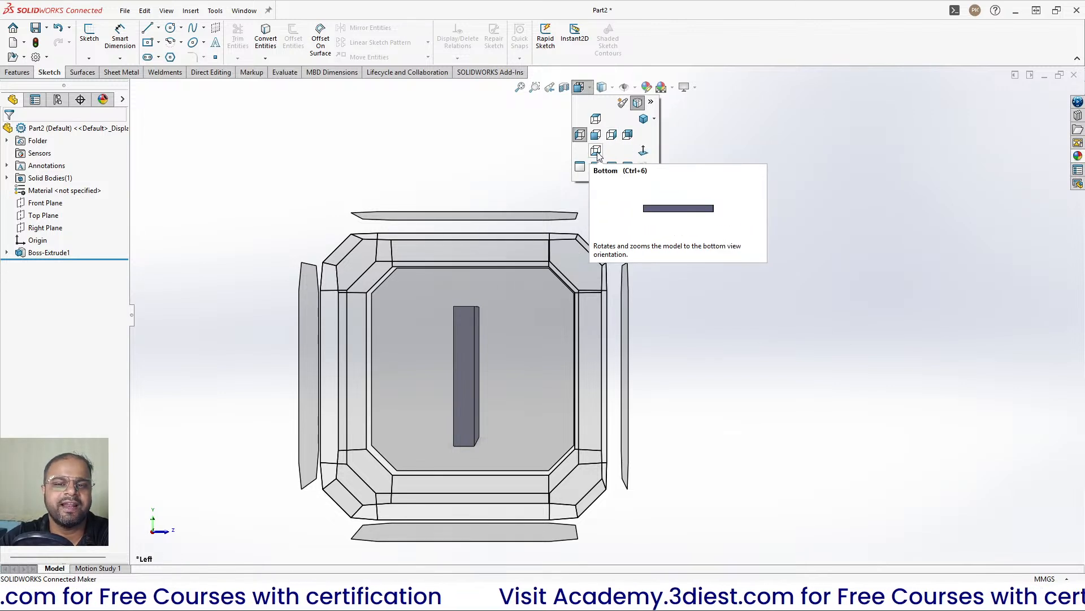
pyautogui.click(832, 284)
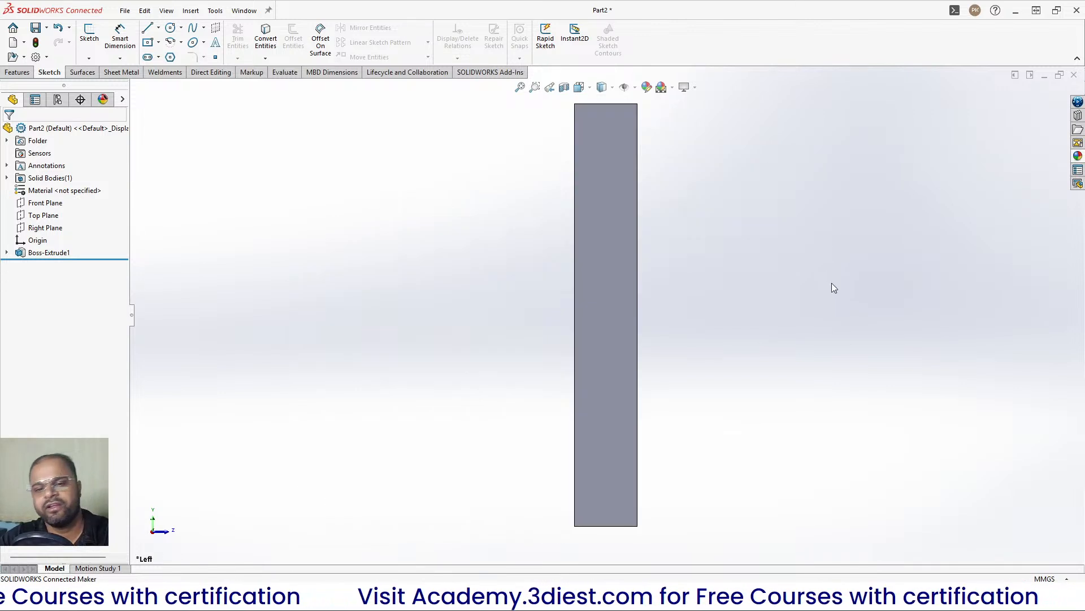
pyautogui.scroll(5, 729, 257)
pyautogui.moveTo(726, 256); pyautogui.dragTo(663, 321, button='middle')
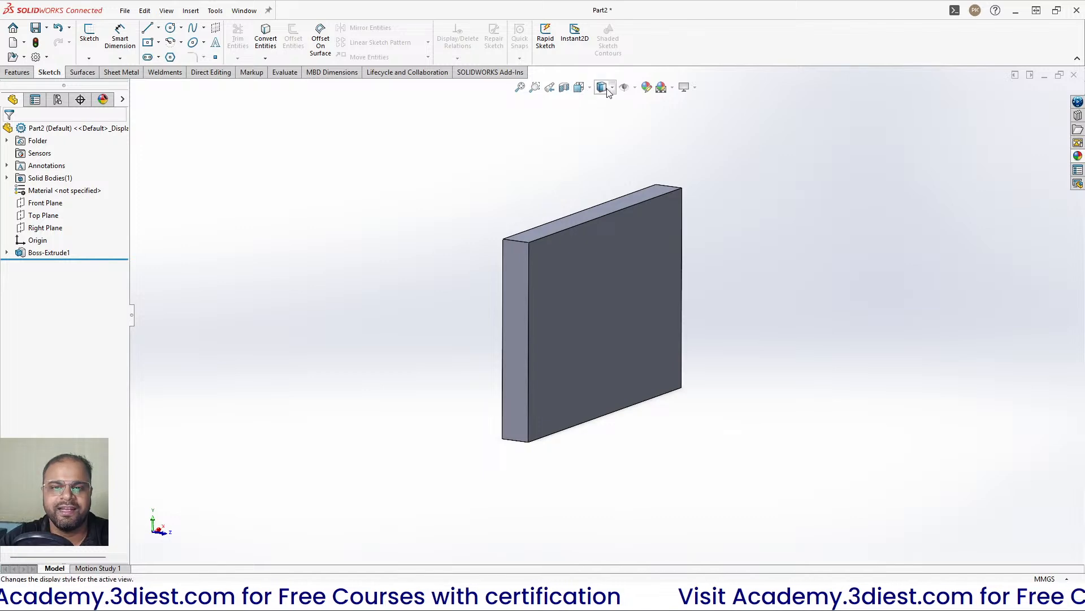
# Set the plate to the Isometric view and zoom it out and in
pyautogui.click(578, 86)
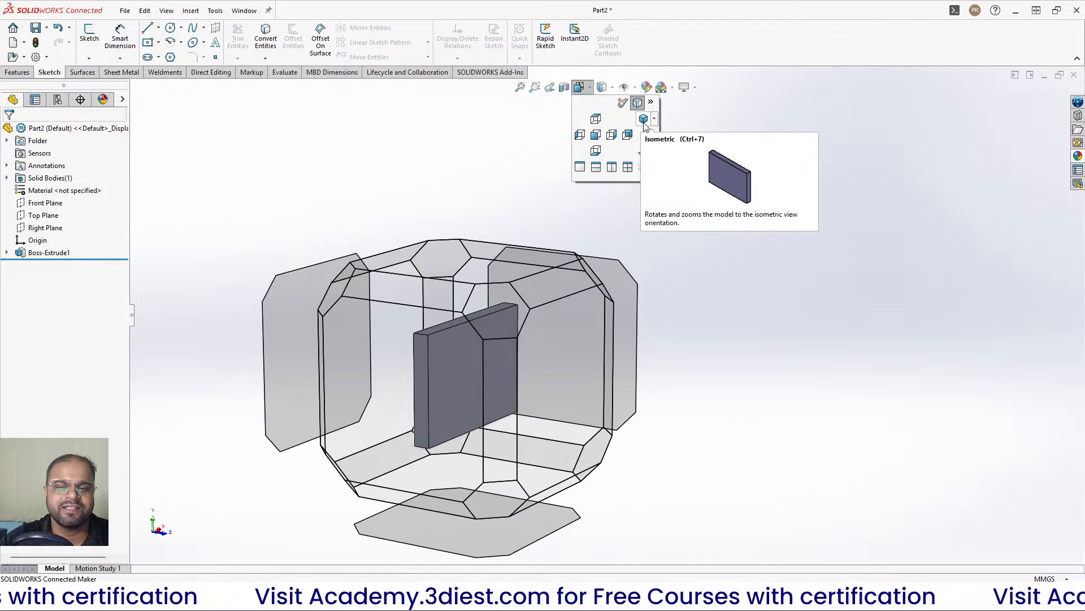
pyautogui.click(644, 119)
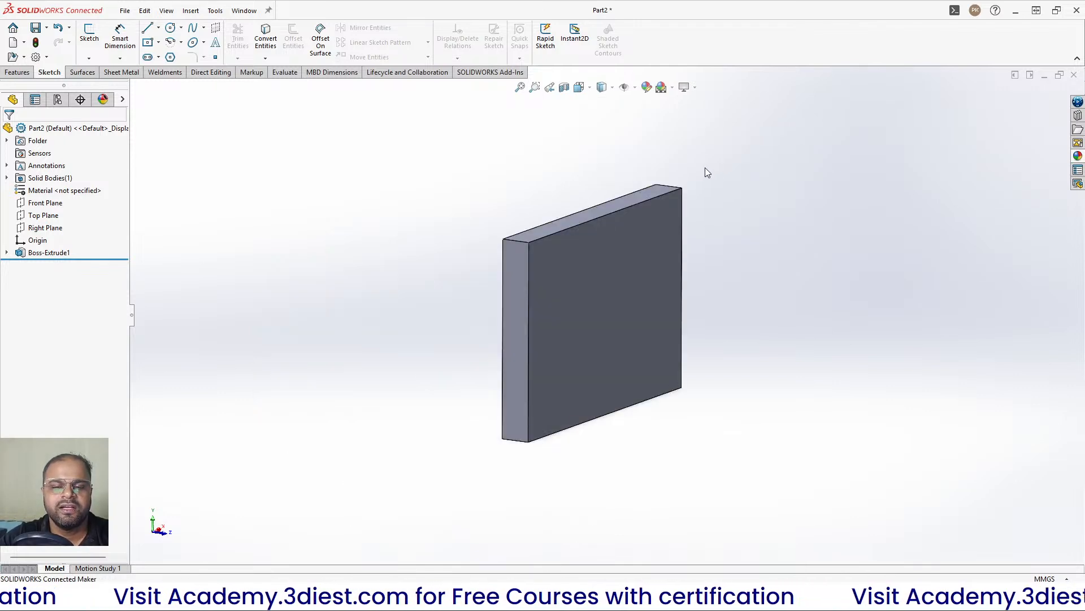
pyautogui.click(591, 88)
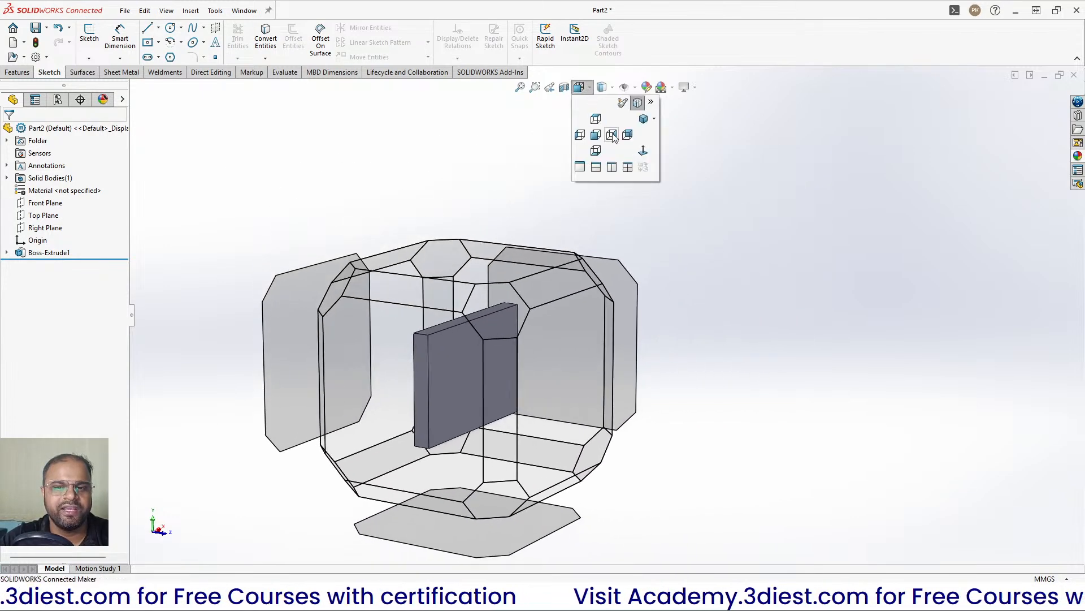
pyautogui.click(644, 119)
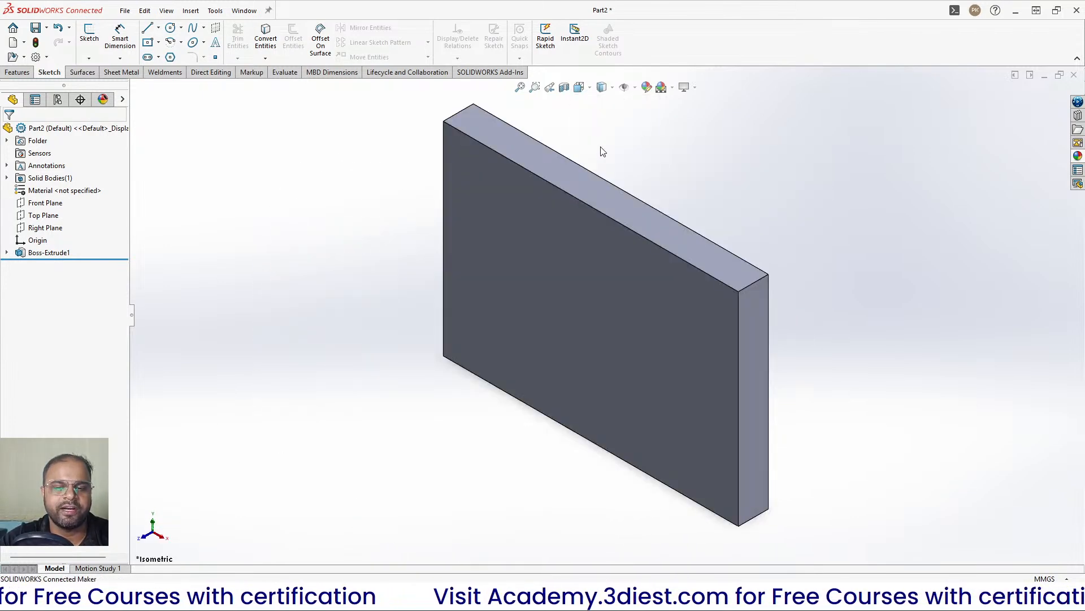
pyautogui.scroll(4, 410, 324)
pyautogui.scroll(-3, 718, 325)
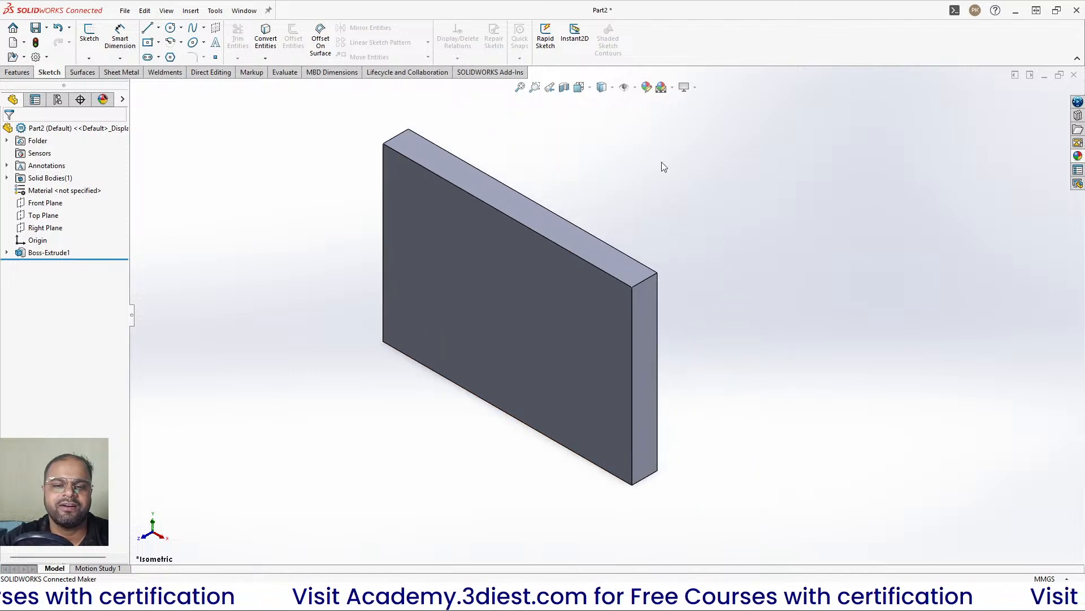
# Show the plate in the Front view and return it to Isometric from the axonometric view choices
pyautogui.click(588, 88)
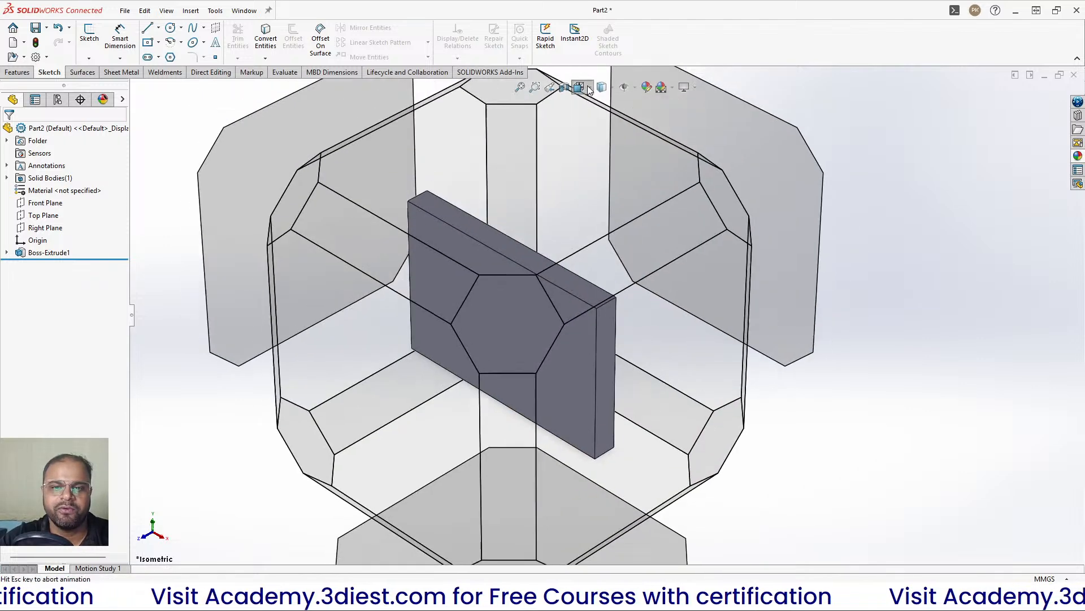
pyautogui.click(596, 133)
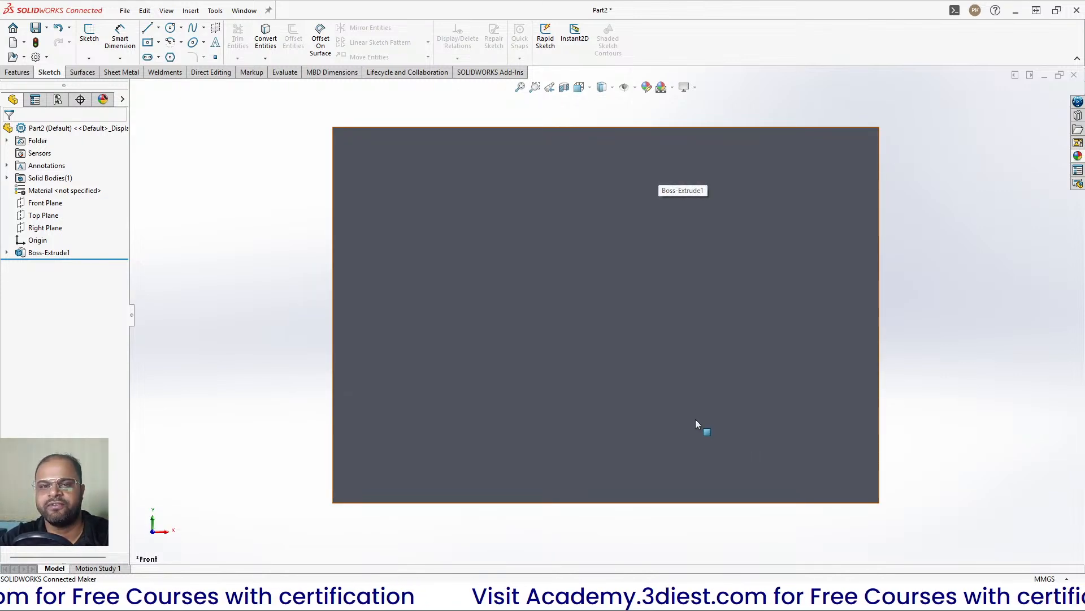
pyautogui.click(581, 87)
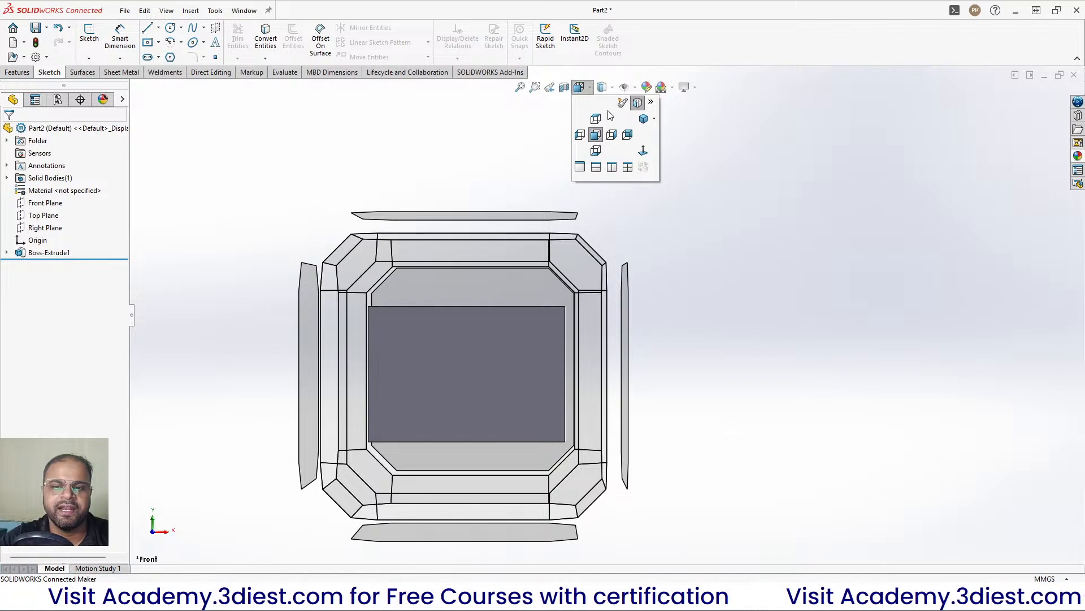
pyautogui.click(651, 119)
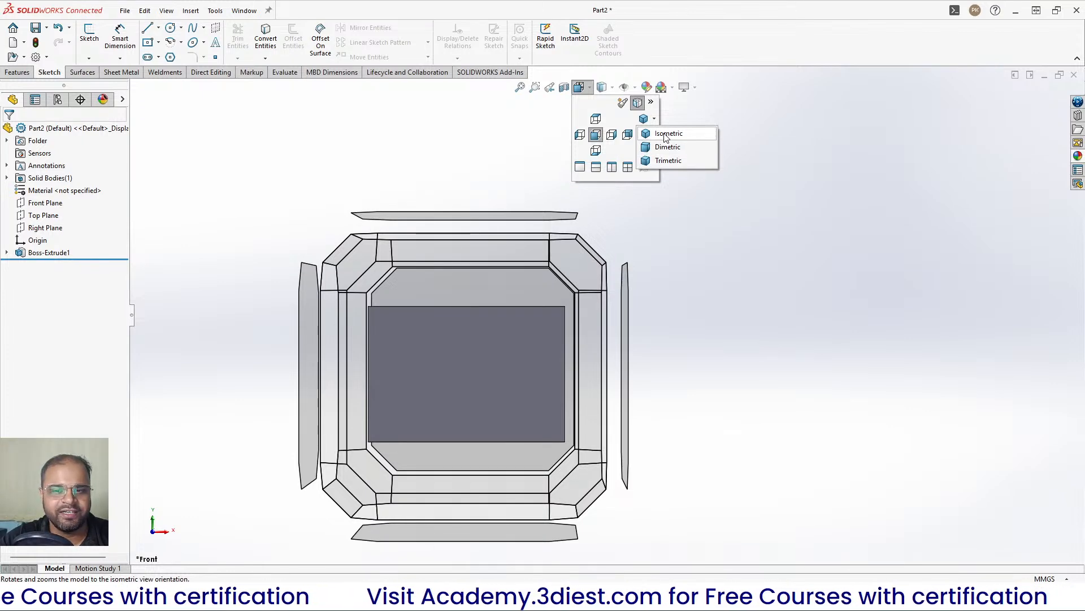
pyautogui.click(666, 137)
# Examine the viewport layout options, including Single View and Four View, keeping the current layout
pyautogui.click(588, 89)
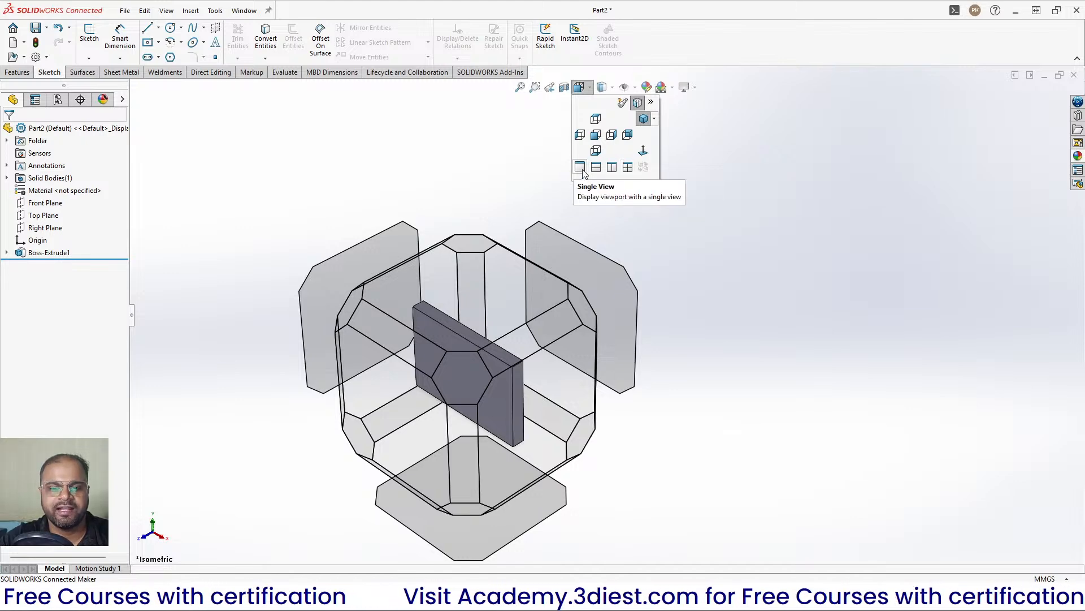
pyautogui.click(557, 174)
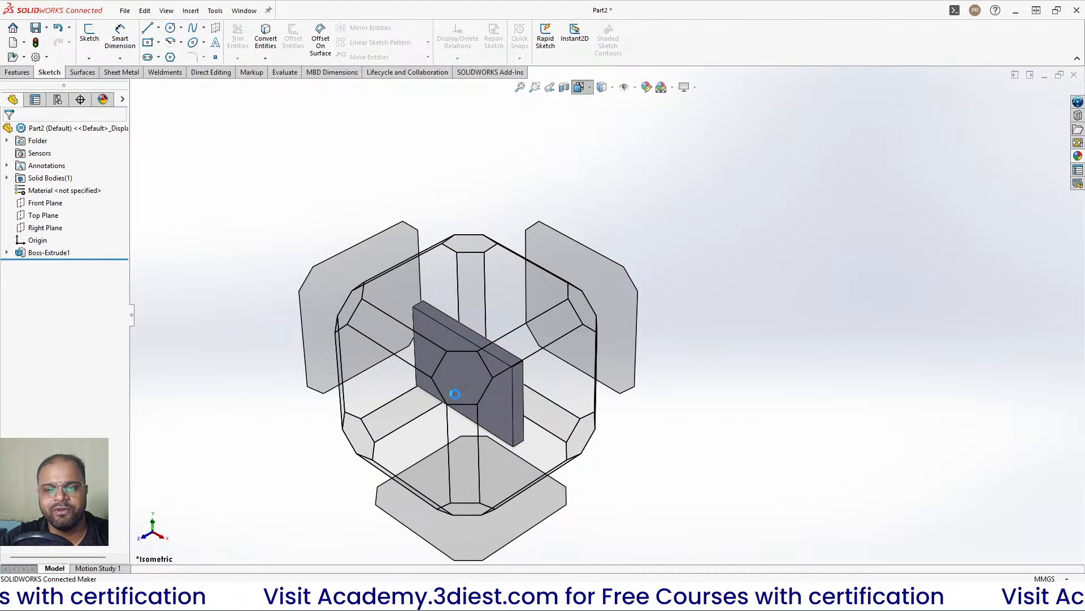
pyautogui.click(579, 87)
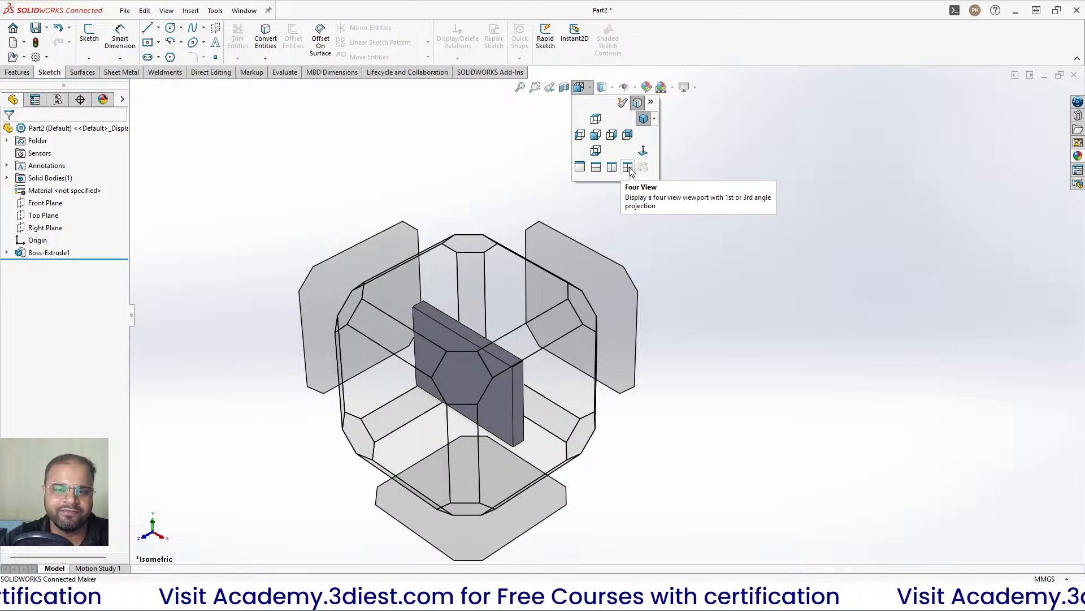
pyautogui.click(656, 210)
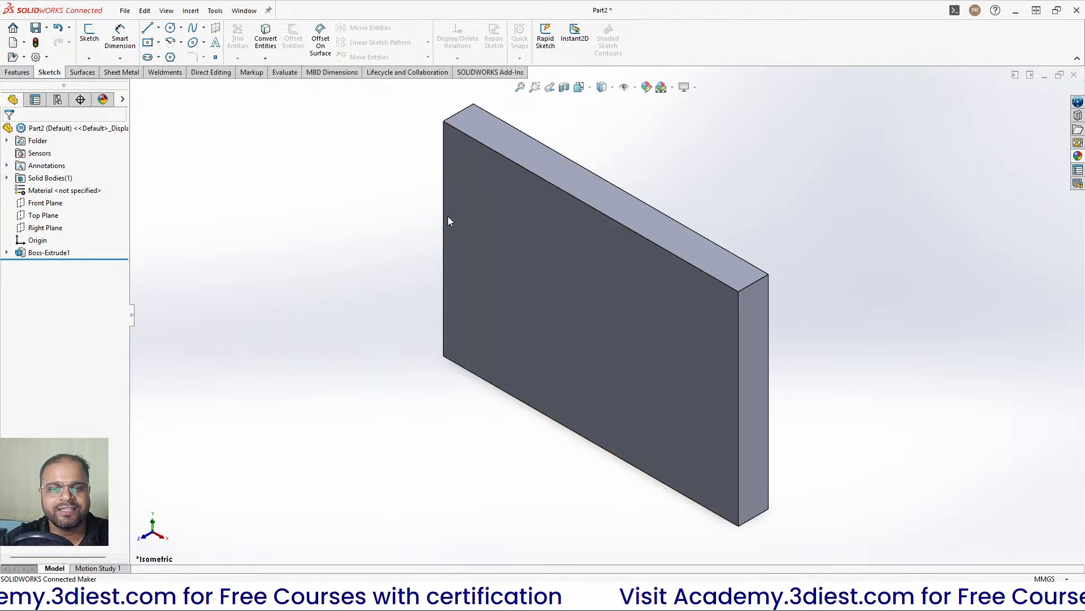
# Select the plate's narrow side face and orient the view square to it with Normal To
pyautogui.click(586, 88)
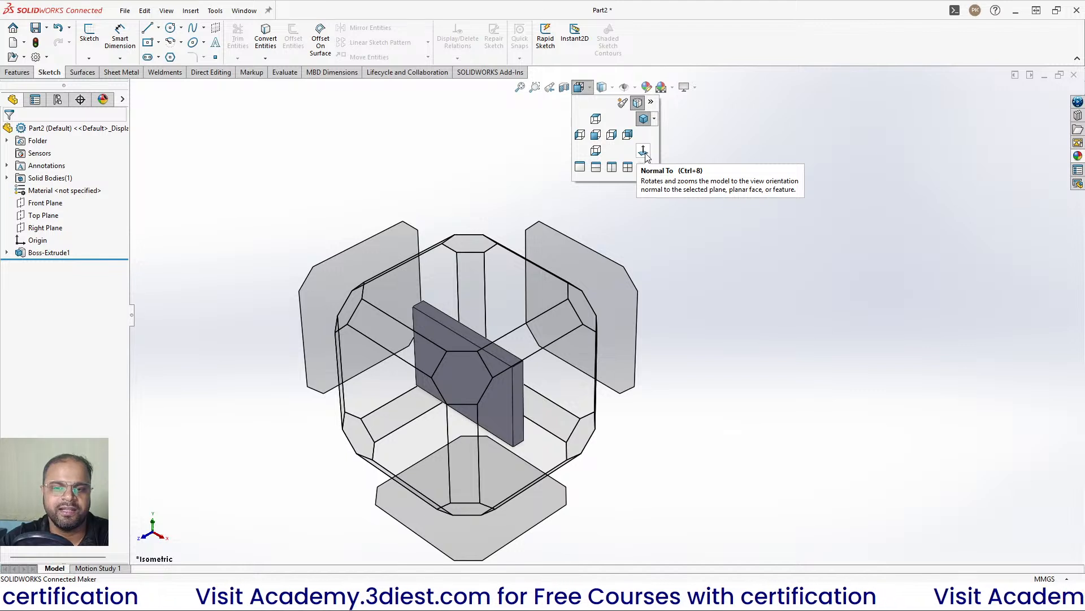
pyautogui.click(643, 151)
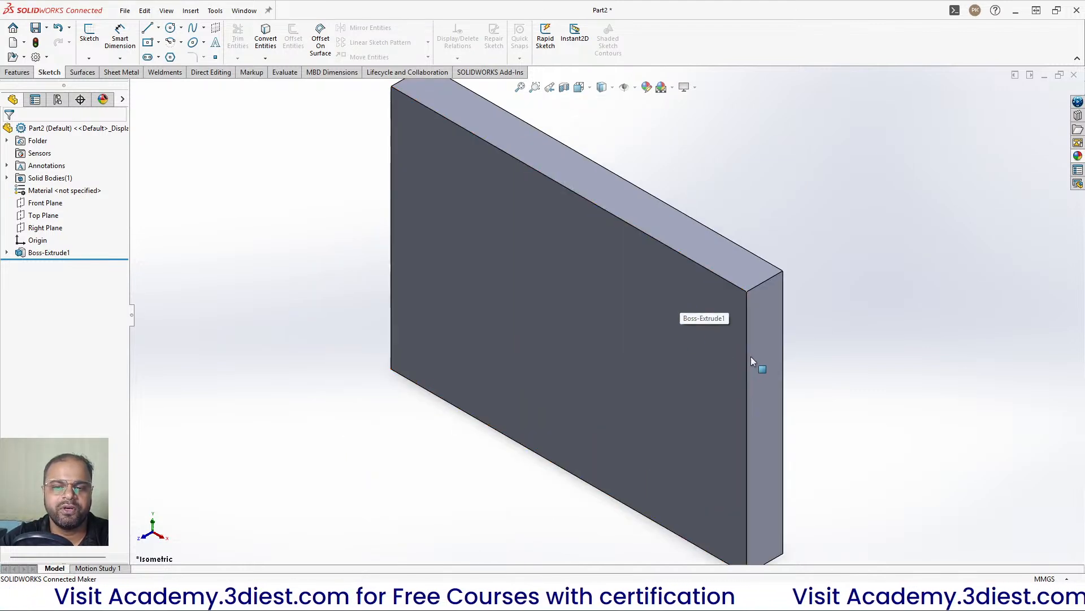
pyautogui.click(776, 336)
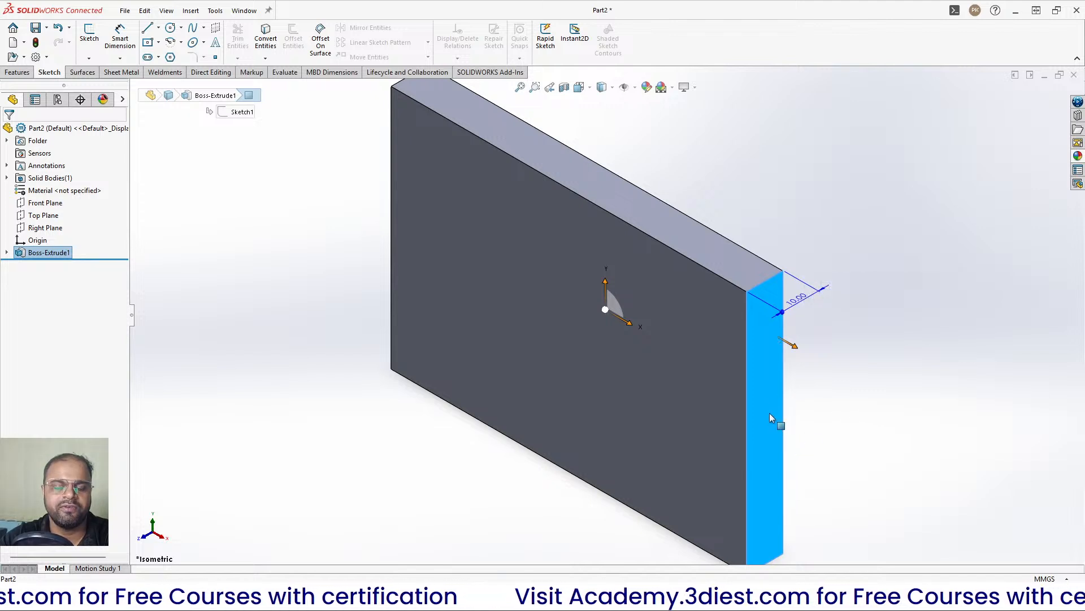
pyautogui.click(908, 371)
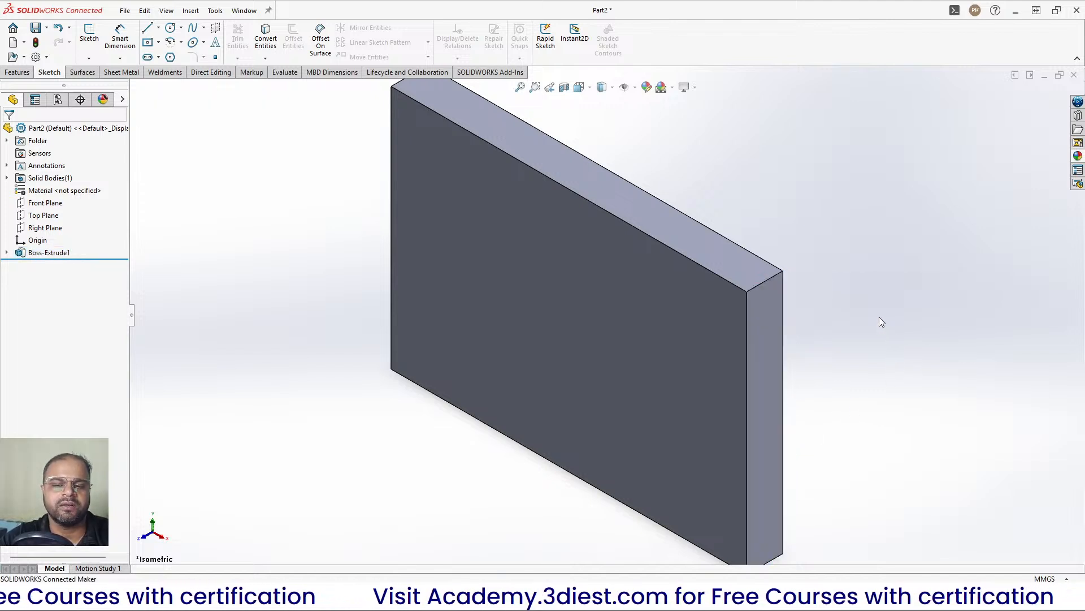
pyautogui.click(768, 330)
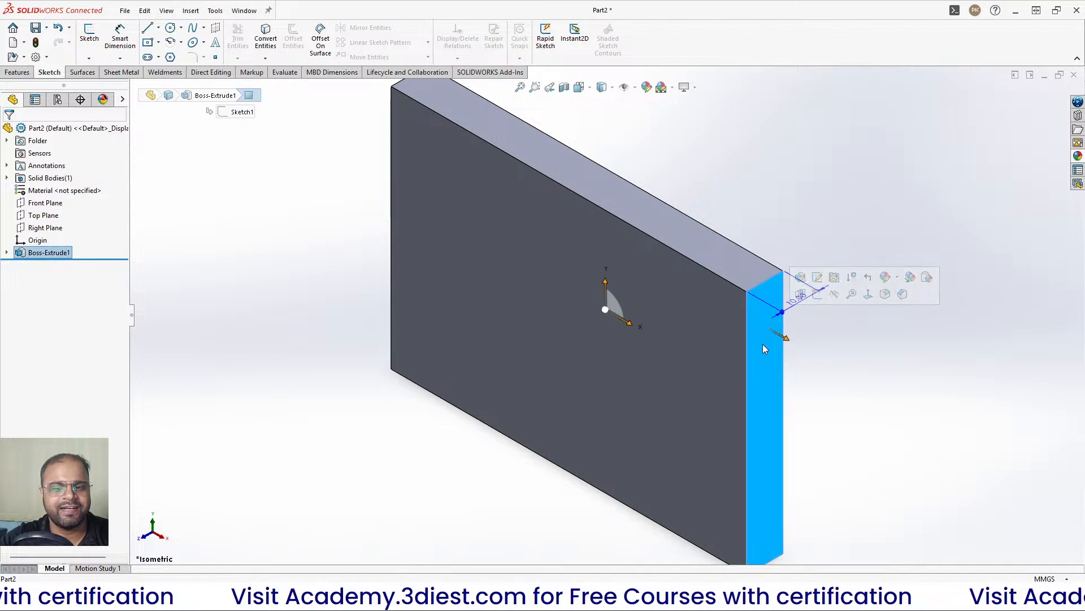
pyautogui.click(589, 91)
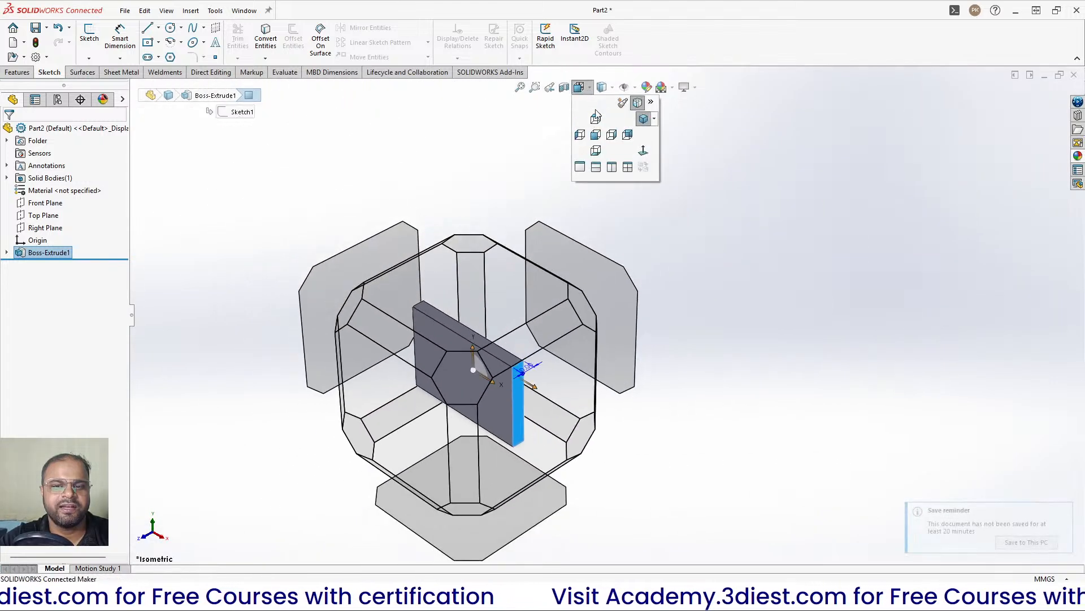
pyautogui.click(596, 117)
pyautogui.click(717, 298)
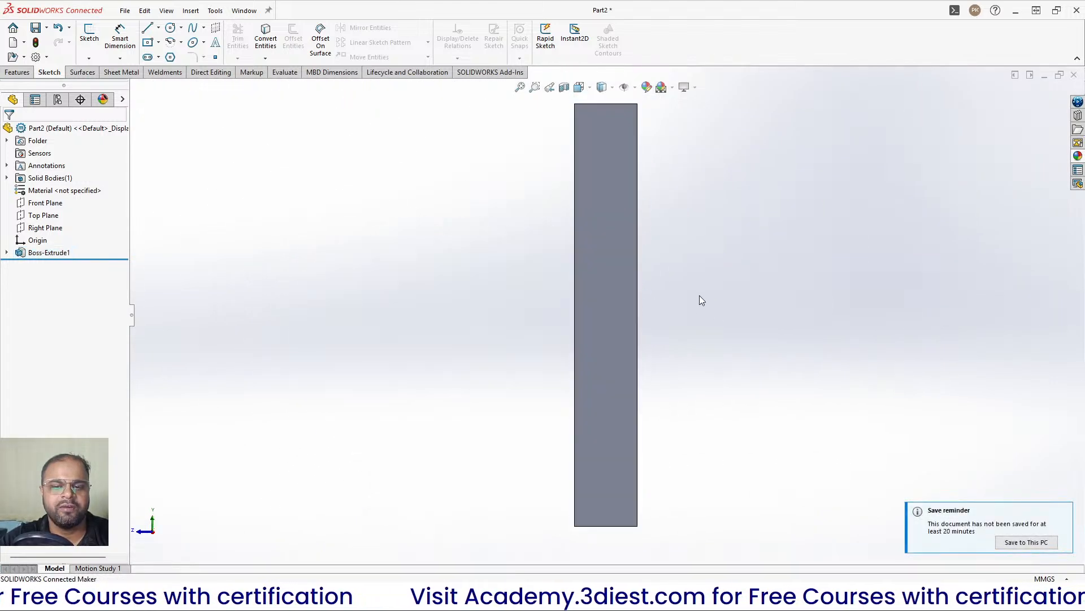
# Orbit the plate to an angled view, reselect its narrow side face and view it square on with Normal To
pyautogui.scroll(3, 717, 292)
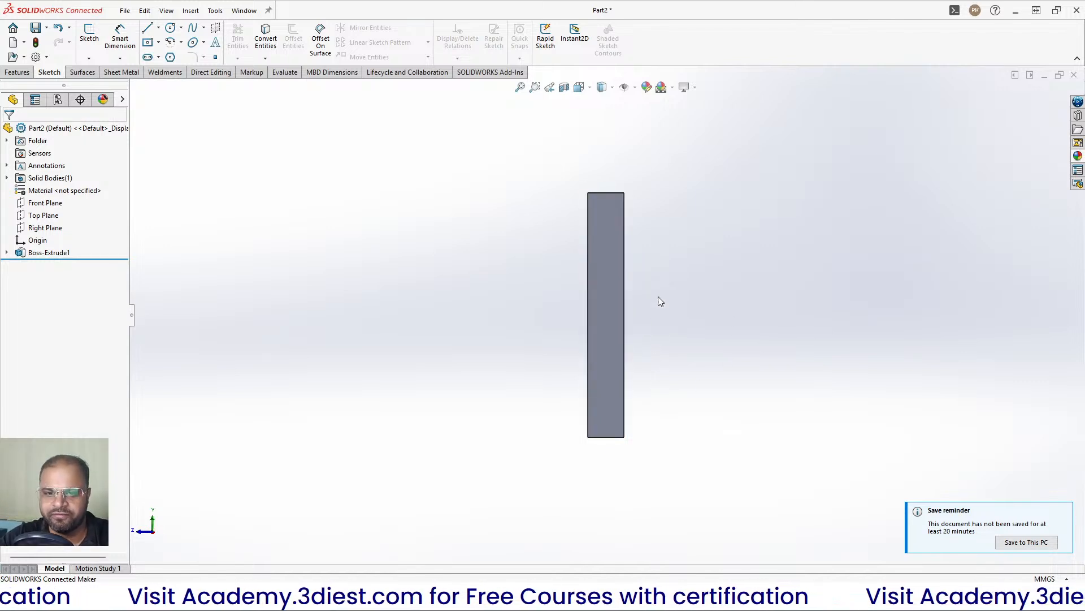
pyautogui.scroll(-1, 654, 323)
pyautogui.moveTo(639, 292); pyautogui.dragTo(660, 325, button='middle')
pyautogui.scroll(3, 631, 207)
pyautogui.scroll(-2, 655, 302)
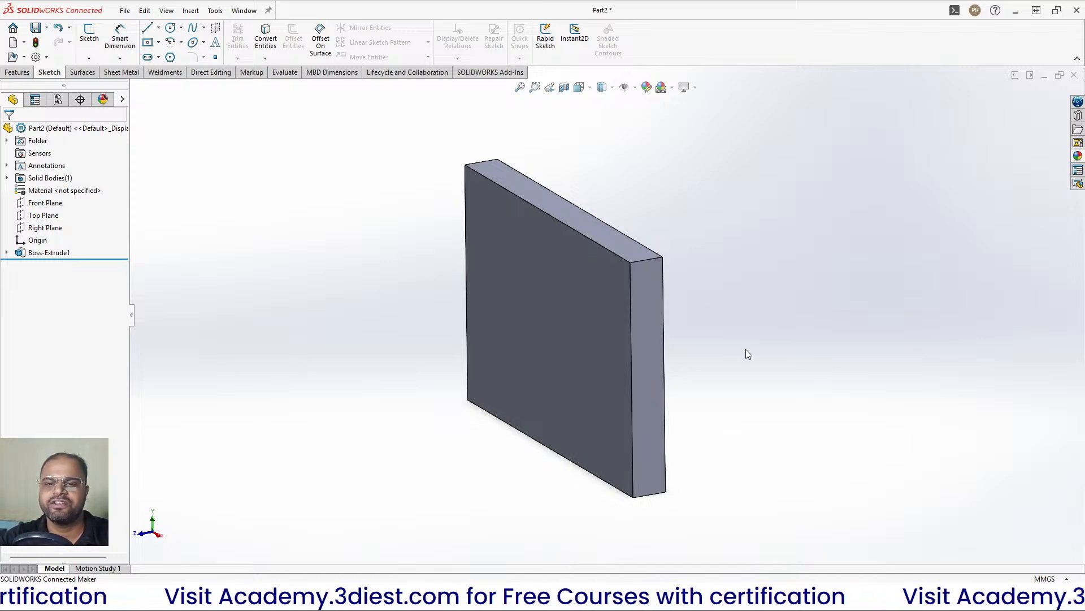
pyautogui.click(580, 87)
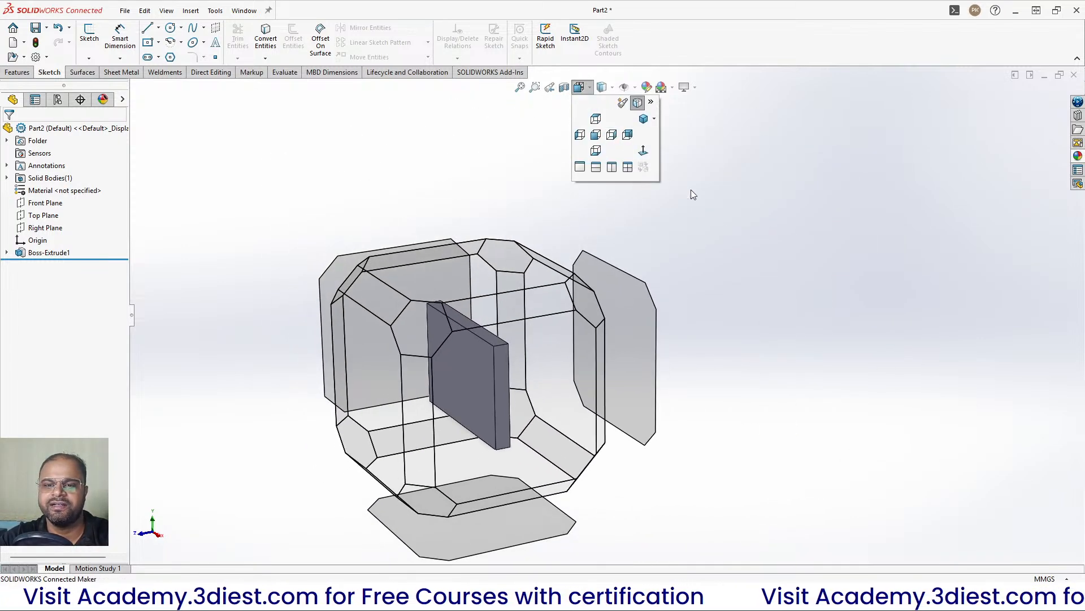
pyautogui.click(721, 265)
pyautogui.click(651, 313)
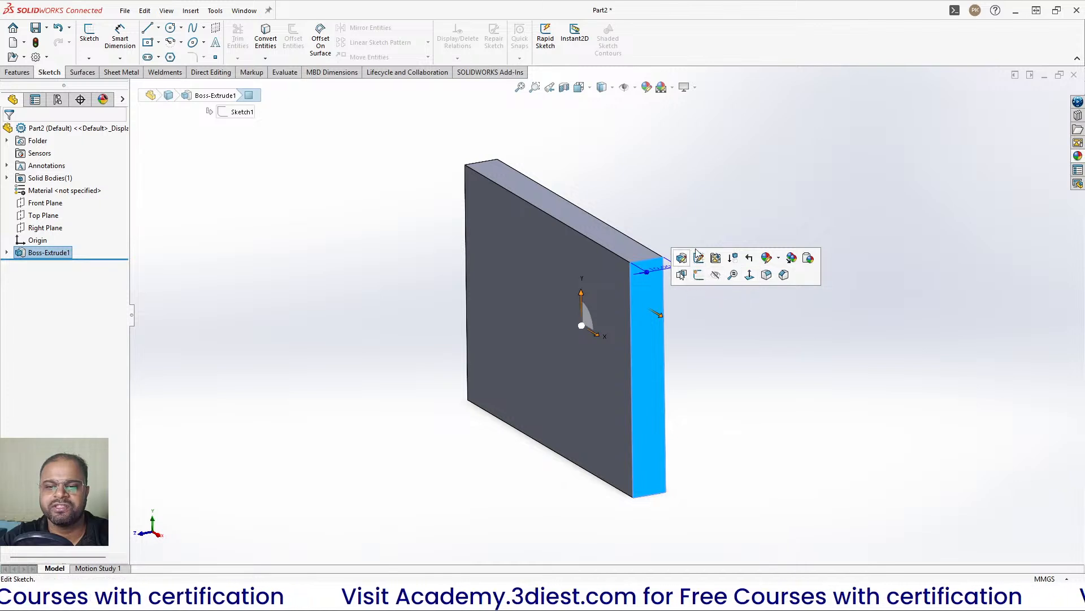
pyautogui.click(749, 276)
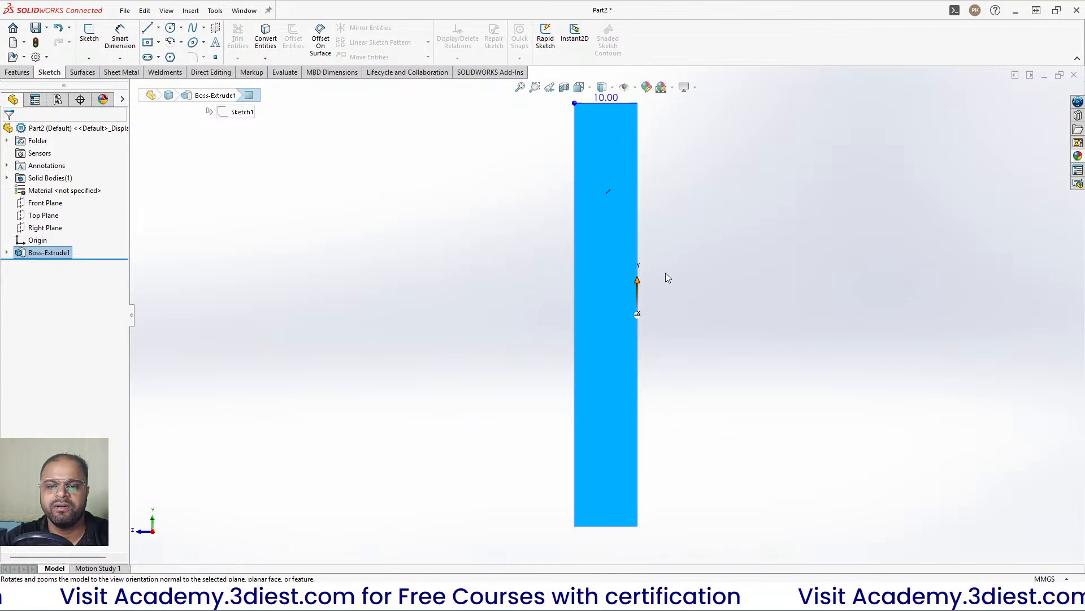
# Orbit the plate away from the side view and orient the view normal to its large front face
pyautogui.click(710, 259)
pyautogui.scroll(4, 656, 290)
pyautogui.moveTo(656, 291); pyautogui.dragTo(679, 317, button='middle')
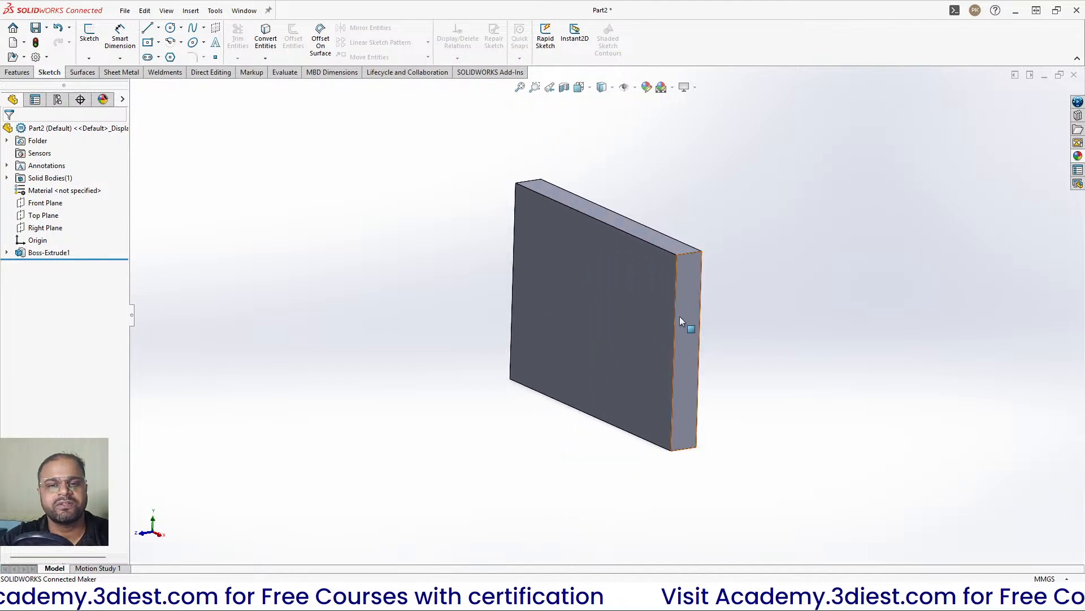
pyautogui.click(604, 299)
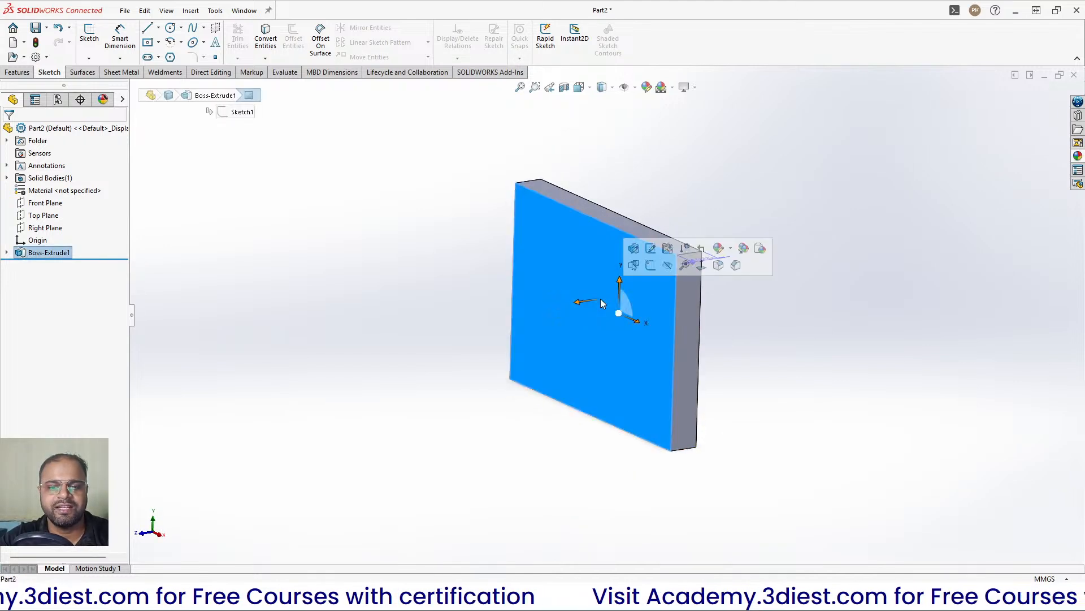
pyautogui.click(705, 267)
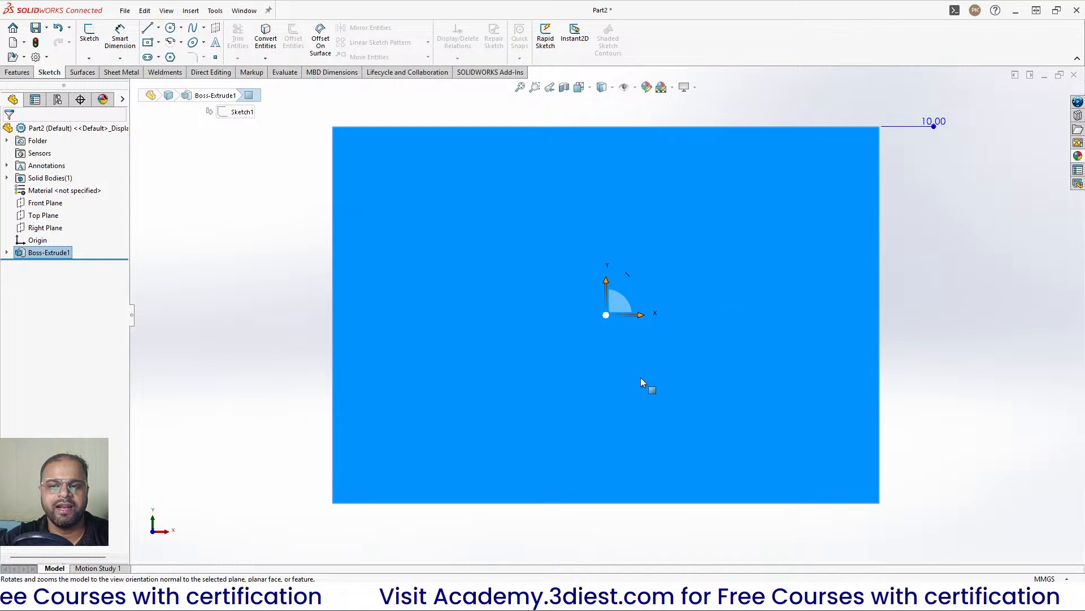
# Examine the Customize options for the front face's context toolbar, including Shortcut Bars, Commands and the reset choices, keeping the current setup
pyautogui.press('Escape')
pyautogui.moveTo(840, 257); pyautogui.dragTo(701, 291, button='middle')
pyautogui.scroll(3, 686, 286)
pyautogui.click(668, 290)
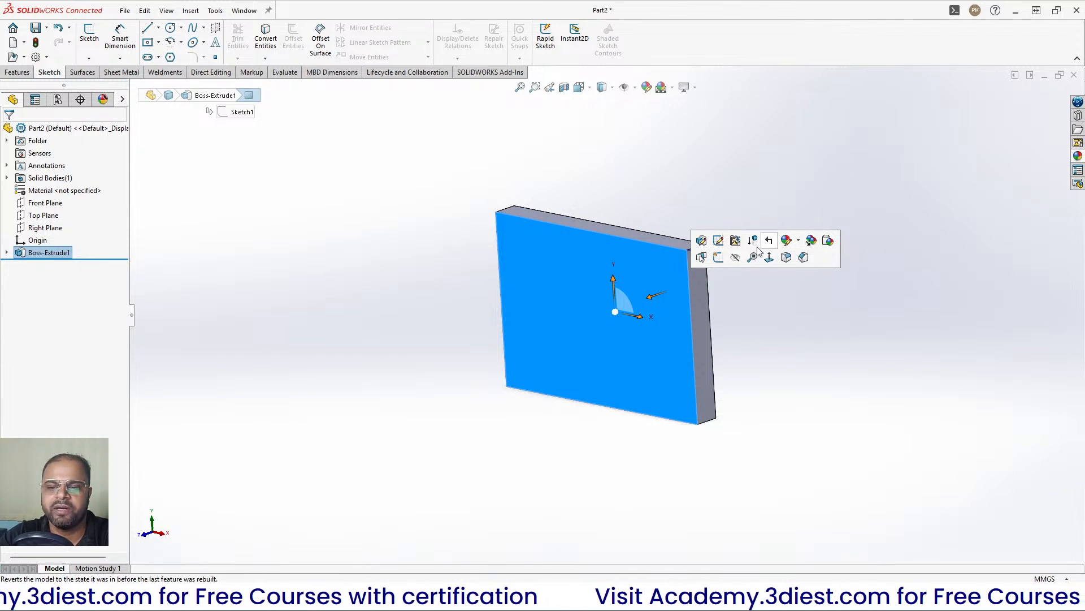
pyautogui.rightClick(820, 256)
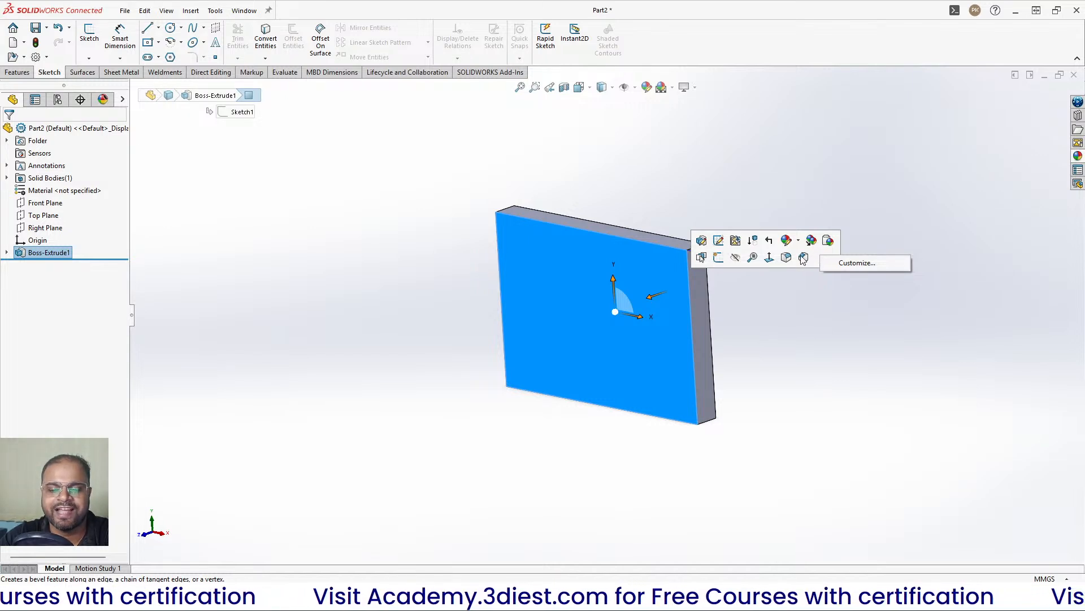
pyautogui.click(850, 264)
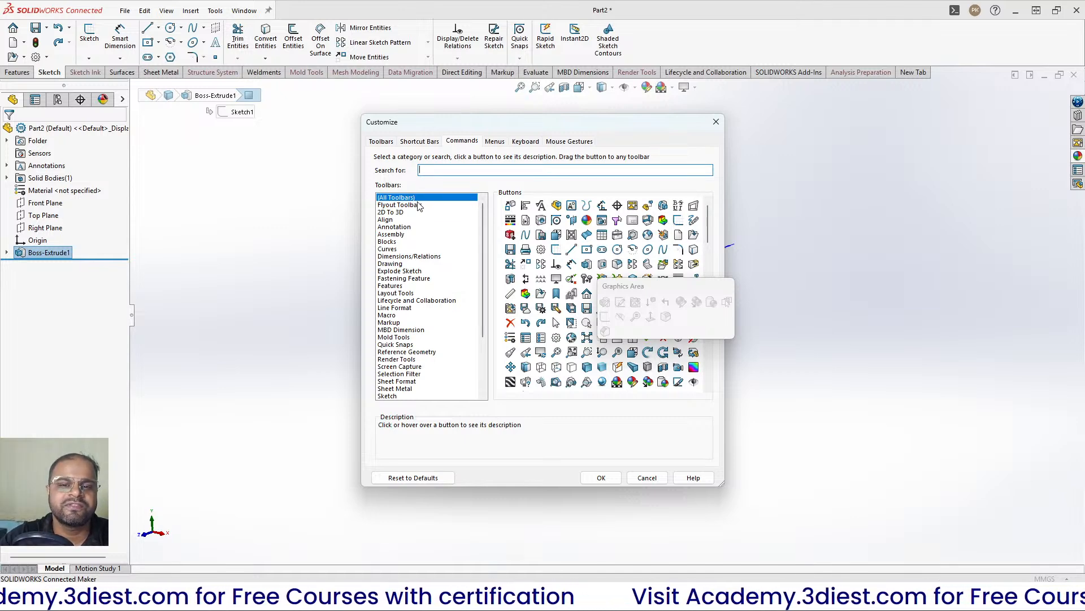
pyautogui.click(430, 141)
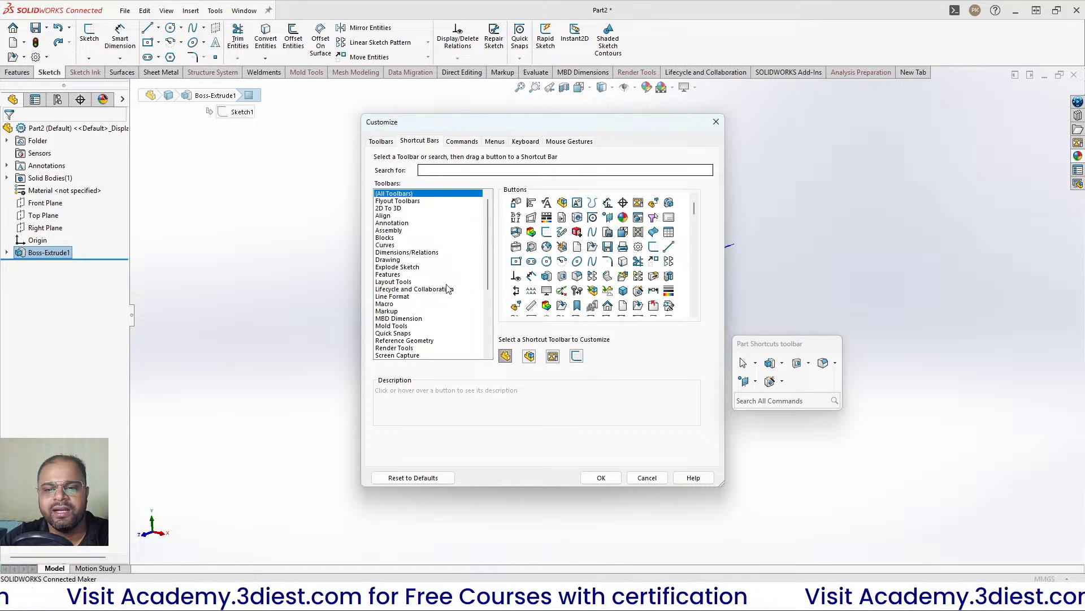
pyautogui.click(469, 144)
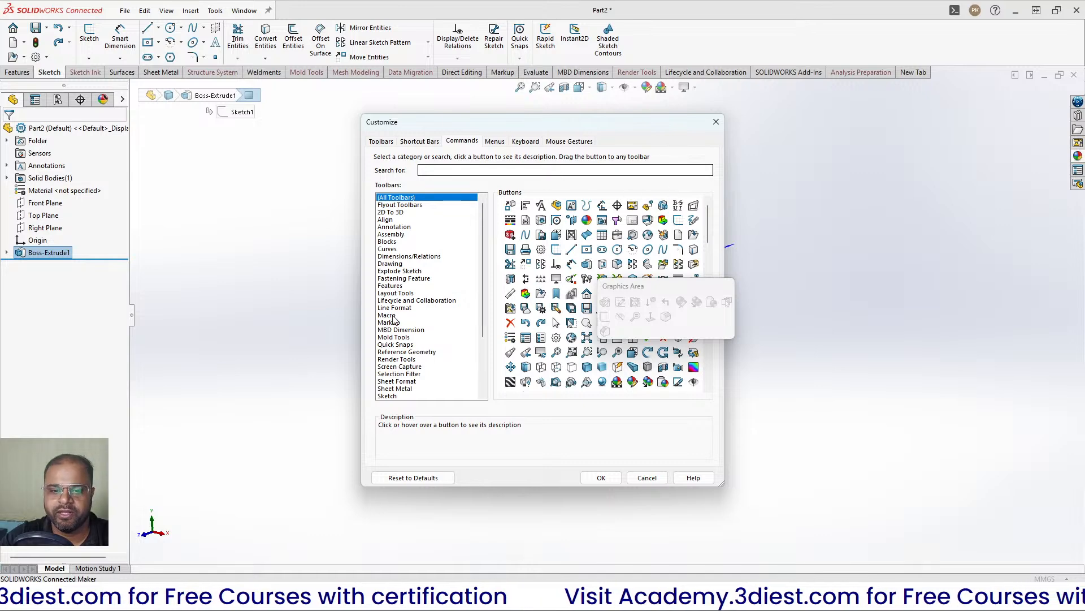
pyautogui.click(414, 478)
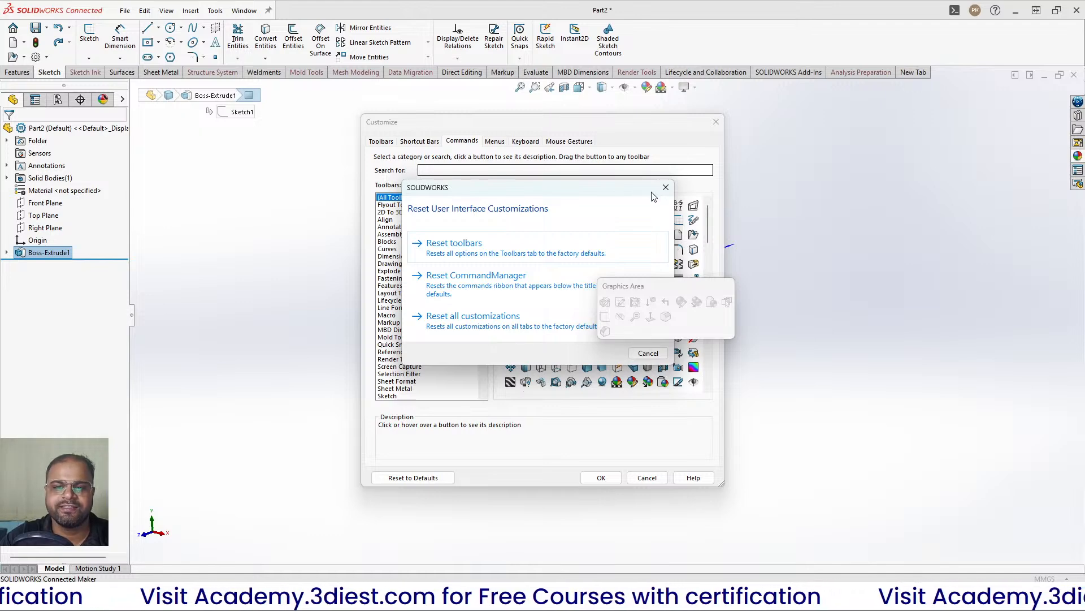
pyautogui.click(665, 187)
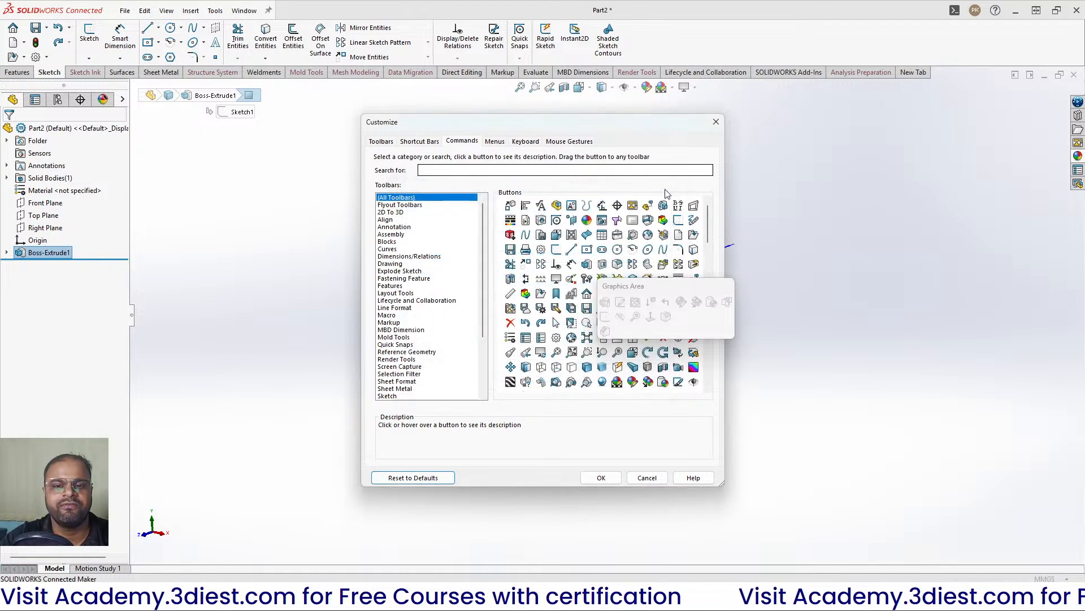
pyautogui.click(601, 478)
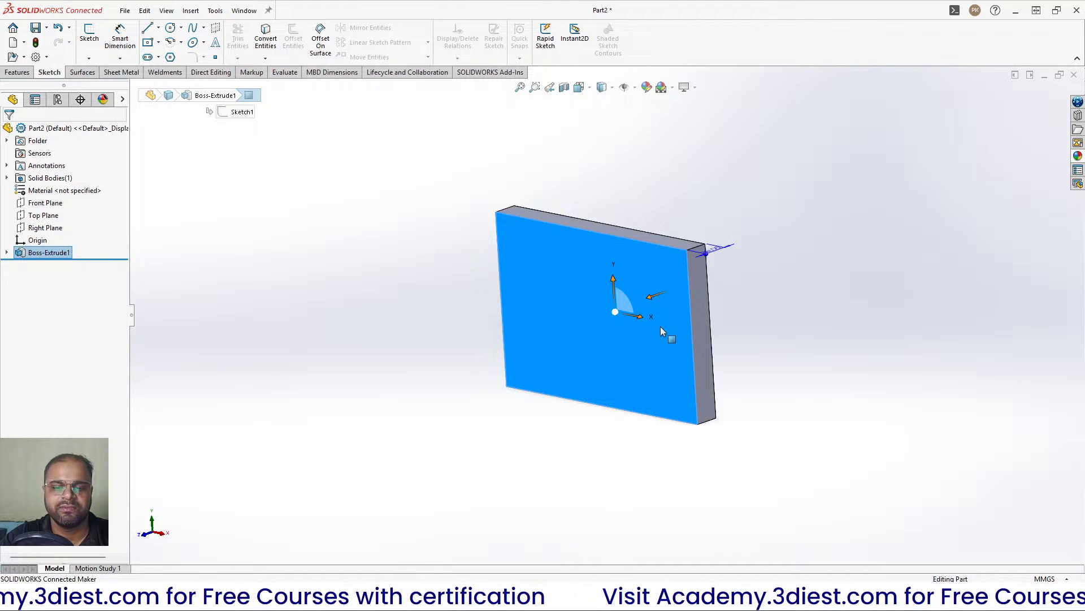
# Clear the front face selection and orbit the plate to an angled view showing its front, upper and side faces
pyautogui.scroll(-2, 783, 259)
pyautogui.click(758, 308)
pyautogui.moveTo(758, 308); pyautogui.dragTo(699, 342, button='middle')
pyautogui.scroll(2, 727, 314)
pyautogui.scroll(-3, 577, 335)
pyautogui.moveTo(583, 331); pyautogui.dragTo(593, 329, button='middle')
pyautogui.scroll(2, 594, 328)
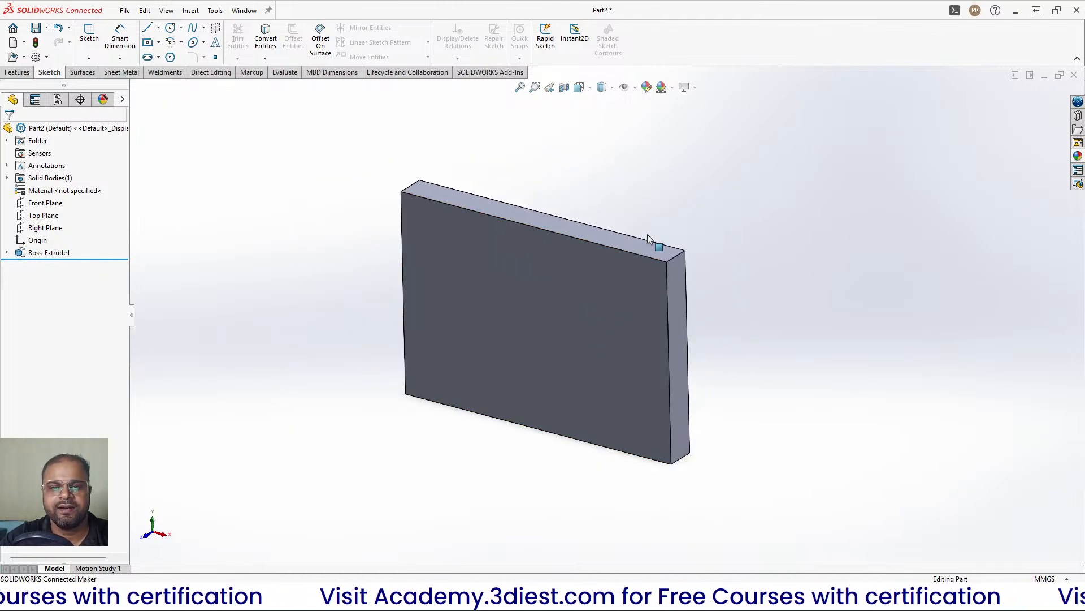
# Review the available display styles and inspect the plate's edges up close in the current style
pyautogui.click(613, 88)
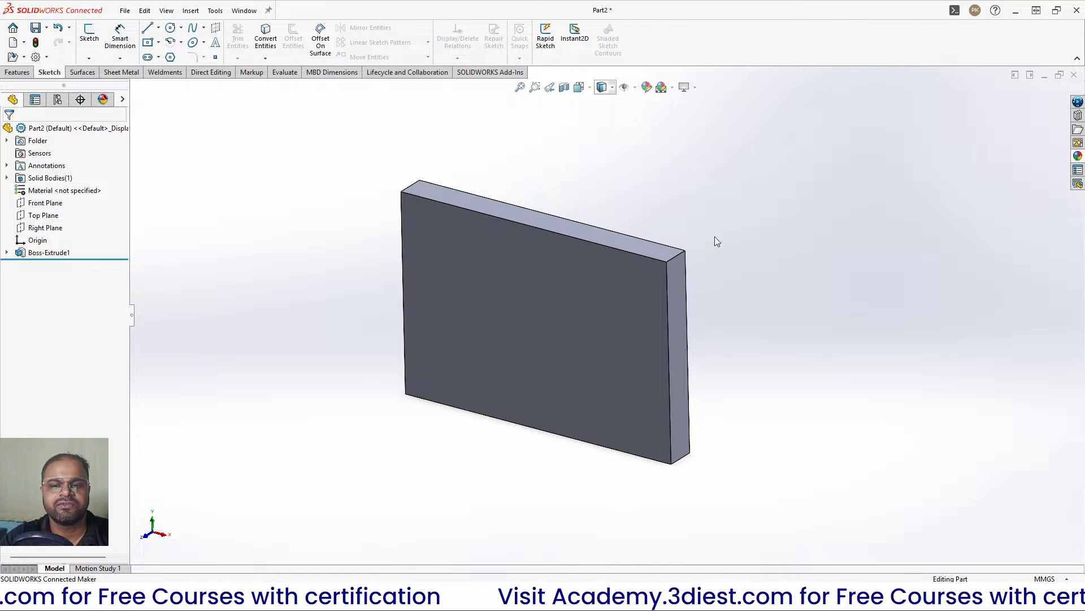
pyautogui.moveTo(602, 88)
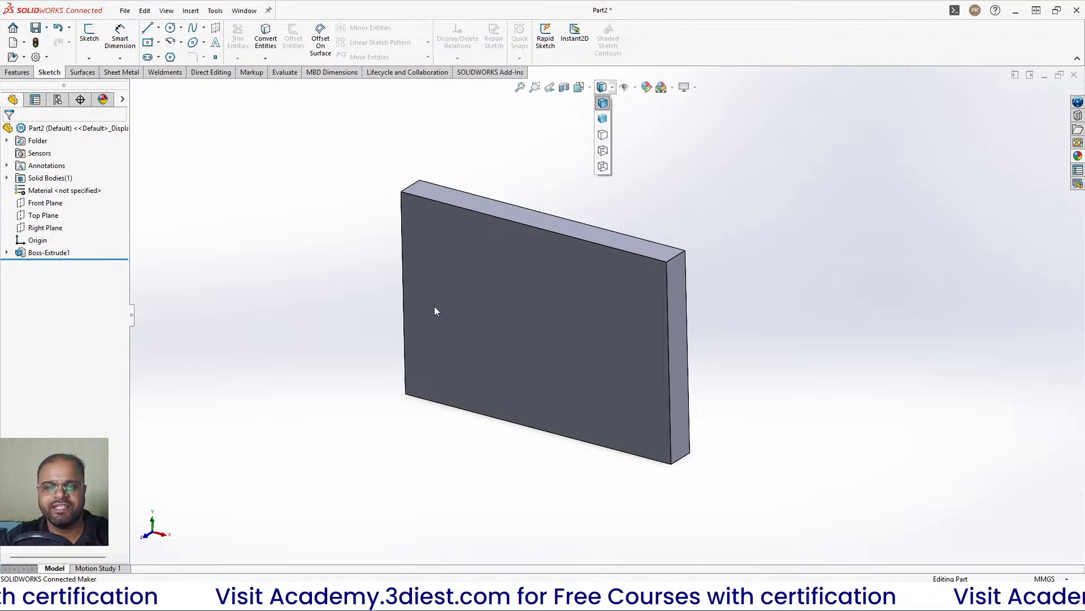
pyautogui.scroll(-3, 469, 240)
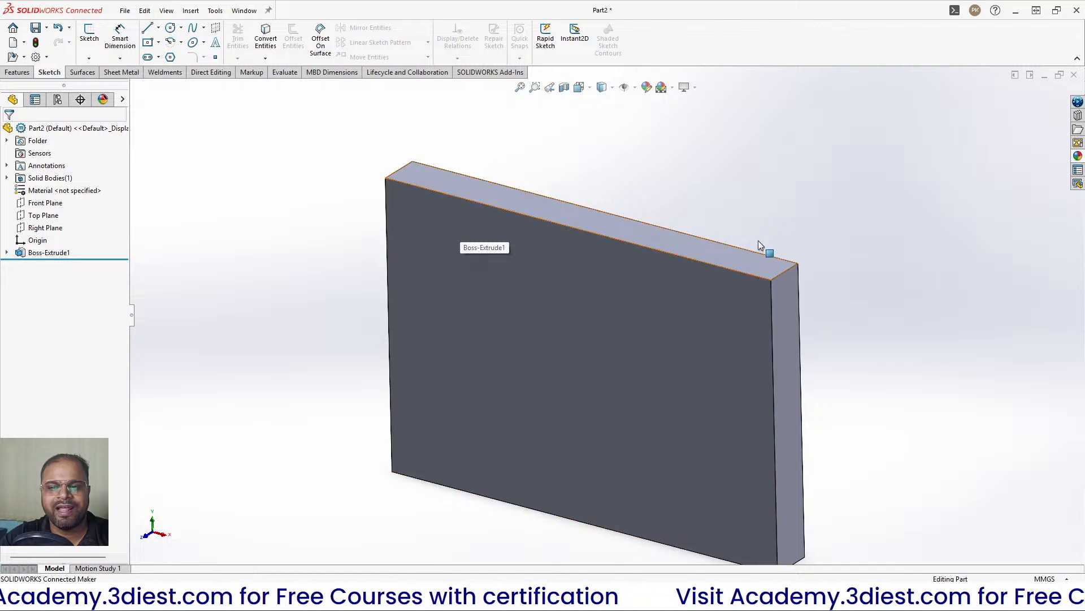
pyautogui.scroll(3, 793, 355)
pyautogui.scroll(-2, 707, 303)
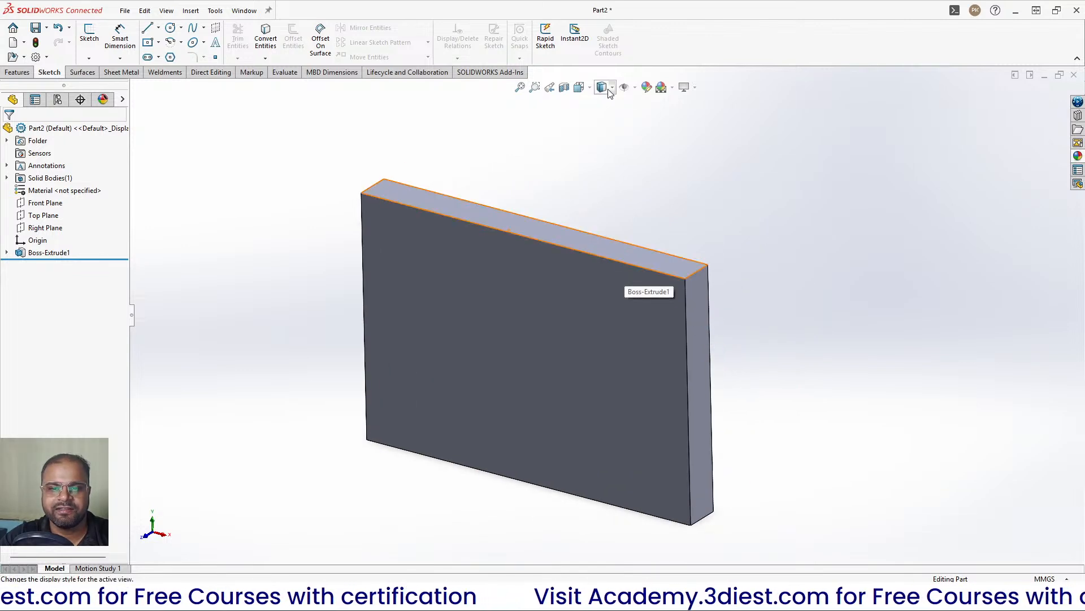
# Display the plate in the Shaded style without edges and inspect it by orbiting
pyautogui.click(612, 89)
pyautogui.click(605, 121)
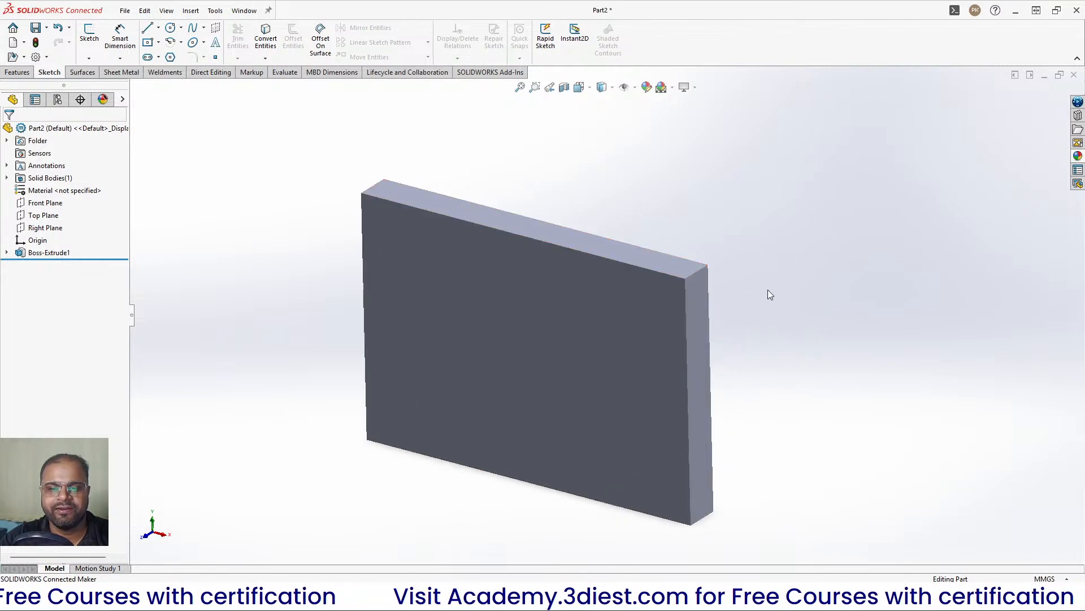
pyautogui.scroll(-3, 580, 390)
pyautogui.moveTo(581, 389); pyautogui.dragTo(649, 305, button='middle')
pyautogui.scroll(3, 622, 308)
pyautogui.scroll(-1, 624, 316)
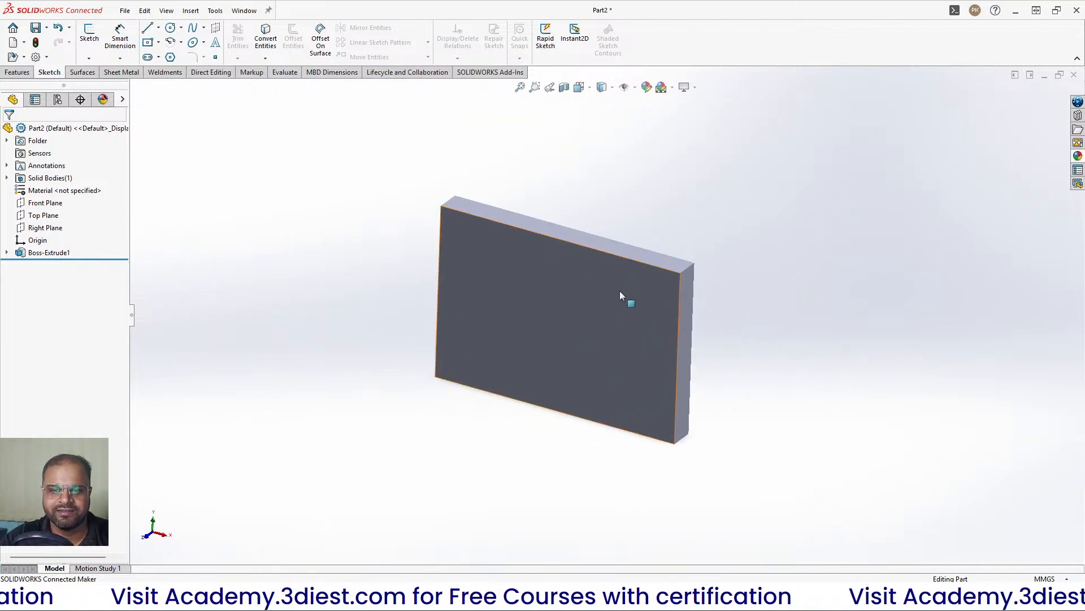
# Display the plate with Hidden Lines Removed, switch it to Hidden Lines Visible and inspect it by orbiting
pyautogui.click(612, 87)
pyautogui.click(603, 135)
pyautogui.moveTo(603, 140); pyautogui.dragTo(601, 111, button='middle')
pyautogui.click(612, 88)
pyautogui.click(606, 147)
pyautogui.scroll(-3, 486, 298)
pyautogui.moveTo(496, 301); pyautogui.dragTo(443, 230, button='middle')
# Display the plate as Wireframe and orbit it to inspect its edges from several angles
pyautogui.click(612, 87)
pyautogui.click(606, 168)
pyautogui.moveTo(604, 182); pyautogui.dragTo(508, 273, button='middle')
pyautogui.scroll(2, 639, 317)
pyautogui.moveTo(639, 316); pyautogui.dragTo(605, 177, button='middle')
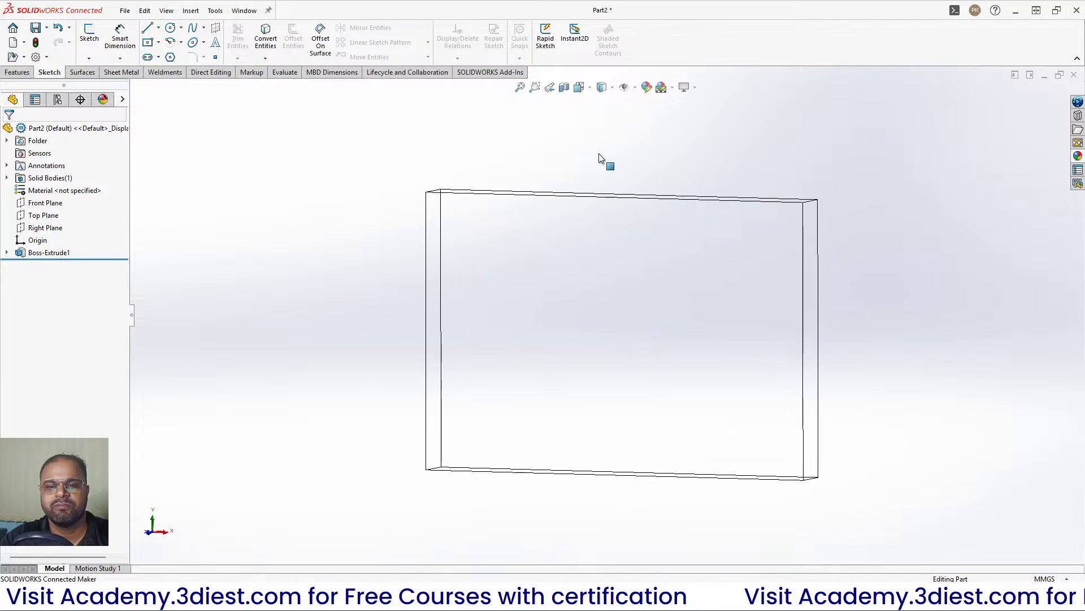
pyautogui.click(612, 87)
pyautogui.moveTo(578, 281); pyautogui.dragTo(653, 352, button='middle')
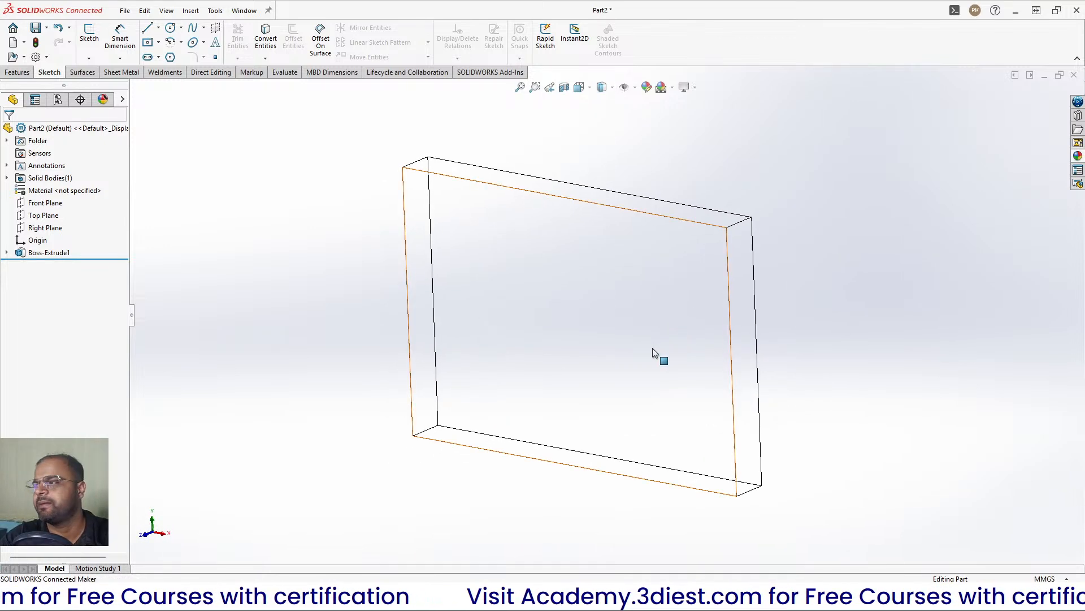
# Return the plate to Shaded With Edges, set it back to Hidden Lines Visible and orbit it to an angle
pyautogui.click(612, 88)
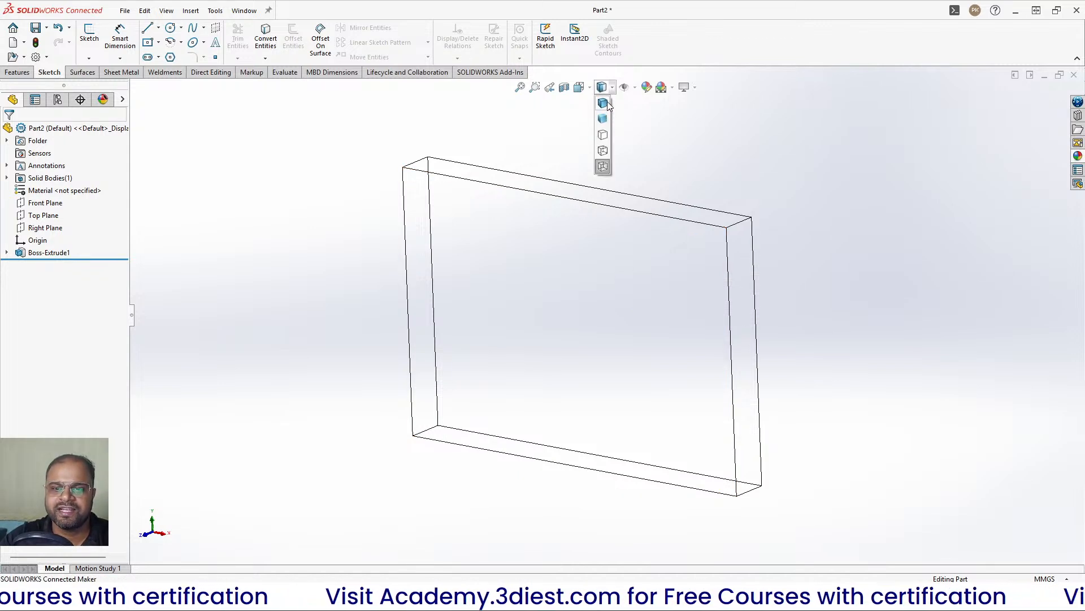
pyautogui.click(603, 103)
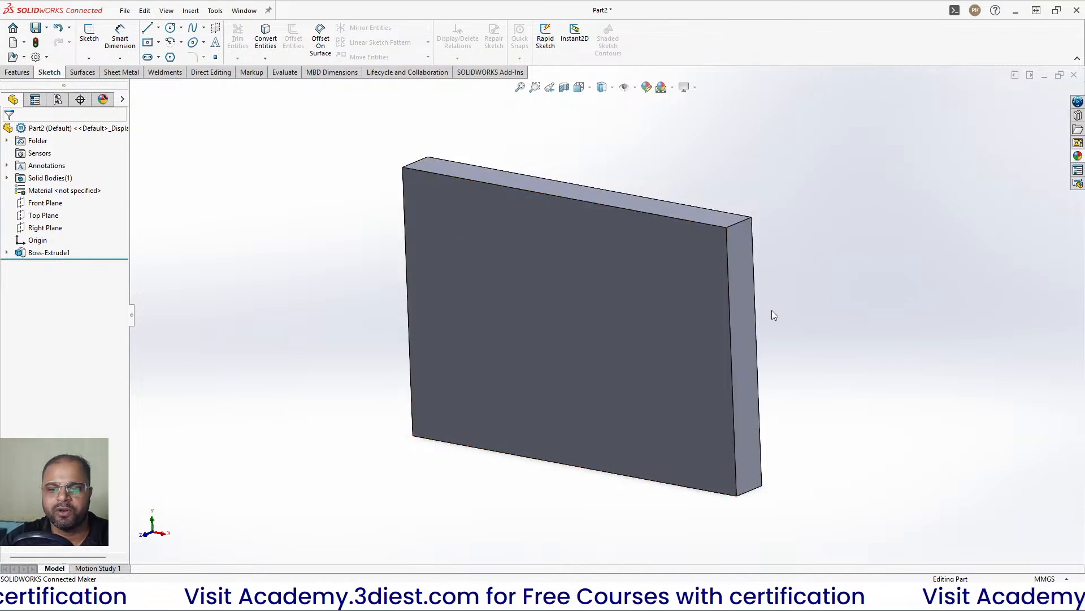
pyautogui.click(612, 88)
pyautogui.click(602, 150)
pyautogui.moveTo(610, 186); pyautogui.dragTo(657, 309, button='middle')
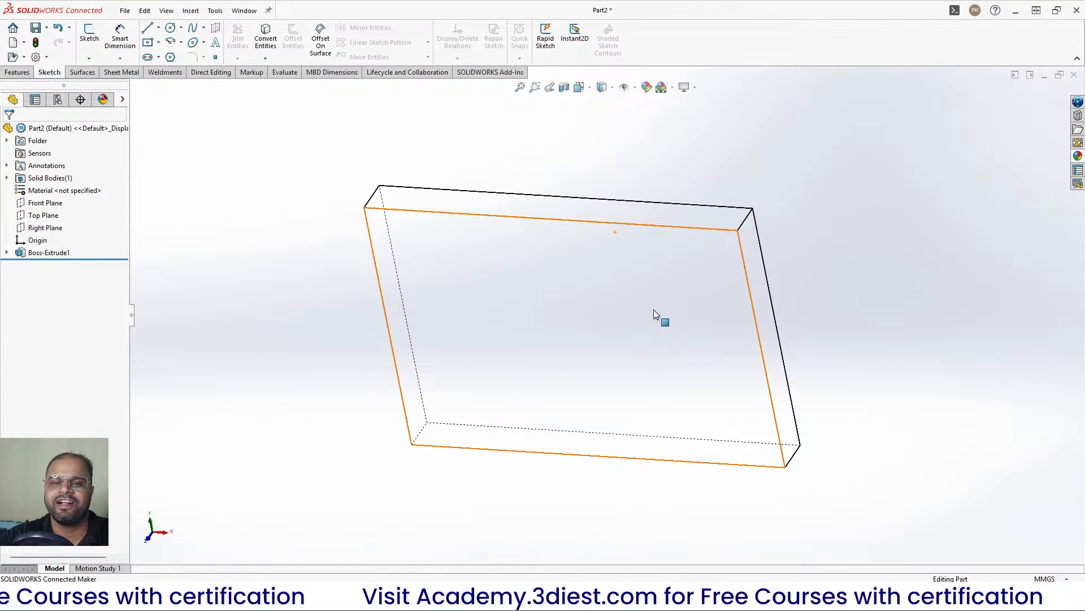
# Display the plate as Shaded With Edges, zoom in and out and orbit it to inspect its faces
pyautogui.moveTo(645, 320); pyautogui.dragTo(554, 277, button='middle')
pyautogui.moveTo(578, 333); pyautogui.dragTo(605, 123, button='middle')
pyautogui.click(601, 87)
pyautogui.click(602, 103)
pyautogui.scroll(3, 657, 291)
pyautogui.scroll(-4, 690, 269)
pyautogui.moveTo(689, 270); pyautogui.dragTo(641, 321, button='middle')
pyautogui.scroll(3, 692, 251)
pyautogui.scroll(-3, 565, 355)
pyautogui.moveTo(565, 355); pyautogui.dragTo(595, 249, button='middle')
pyautogui.scroll(3, 592, 298)
# Review the display style choices and the Hide/Show Items options
pyautogui.click(608, 88)
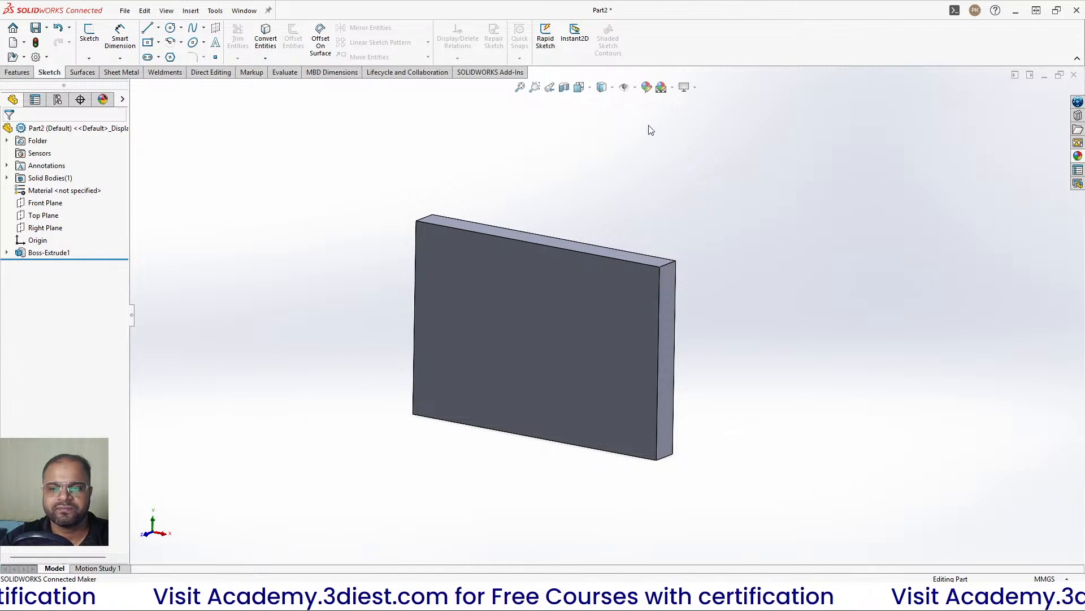
pyautogui.click(636, 88)
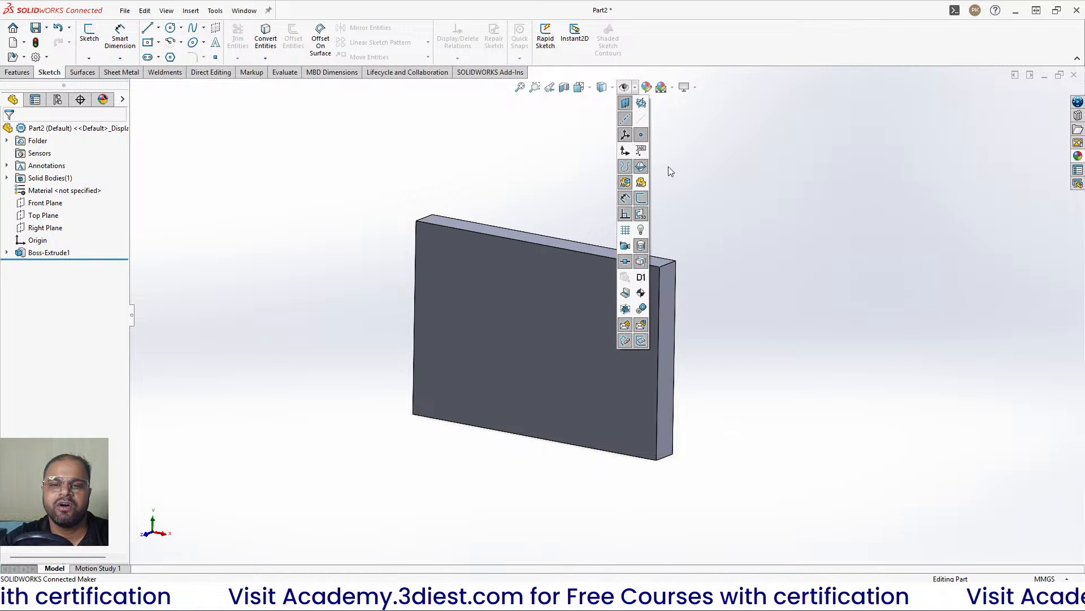
pyautogui.click(636, 89)
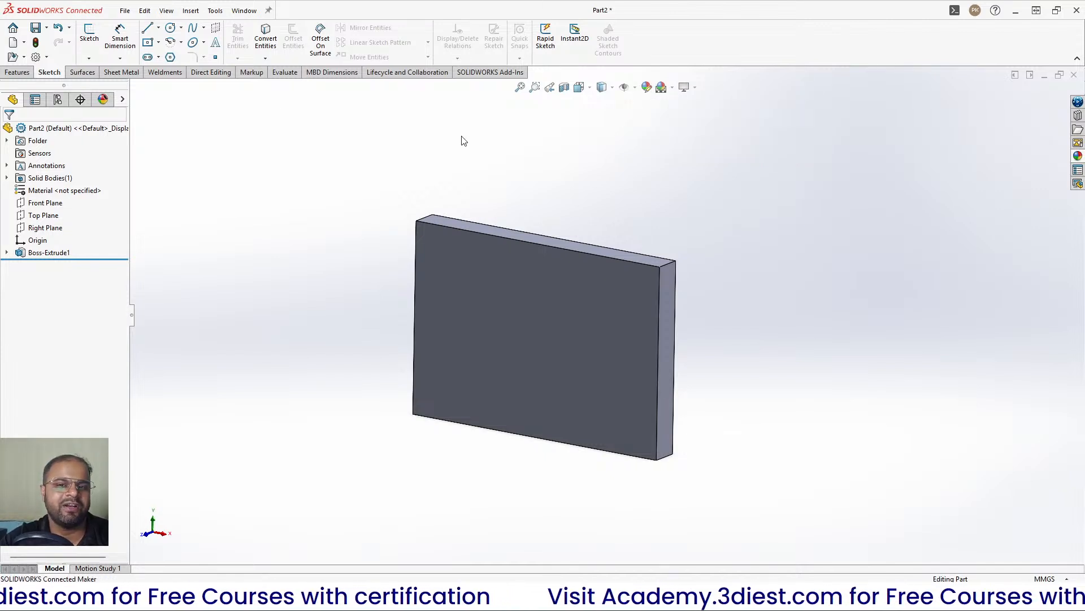
# Bring up the DisplayManager's appearances and apply the default color appearance to the part
pyautogui.click(103, 101)
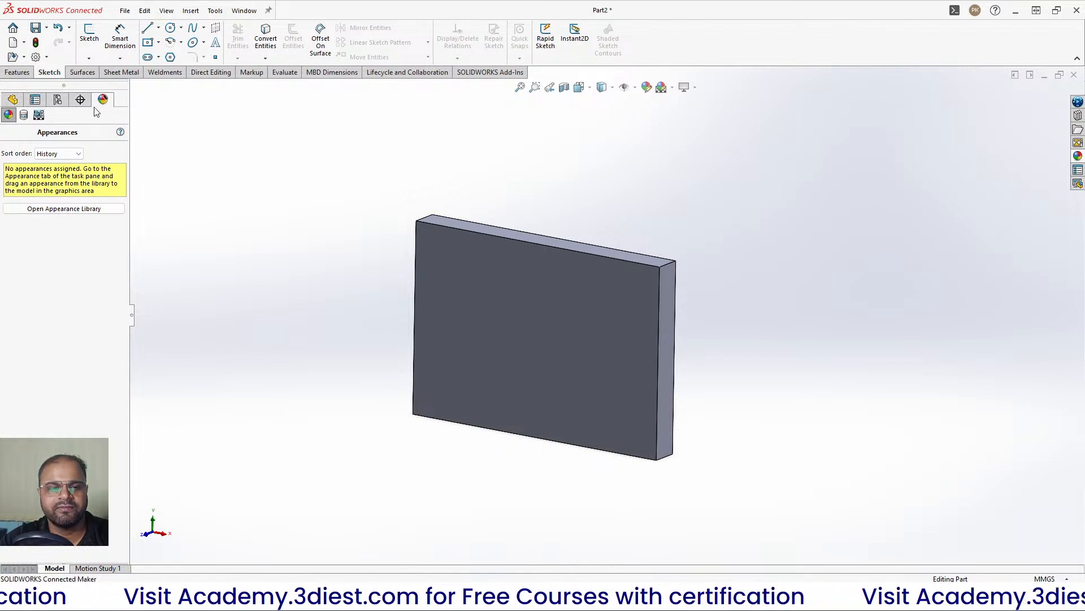
pyautogui.click(648, 88)
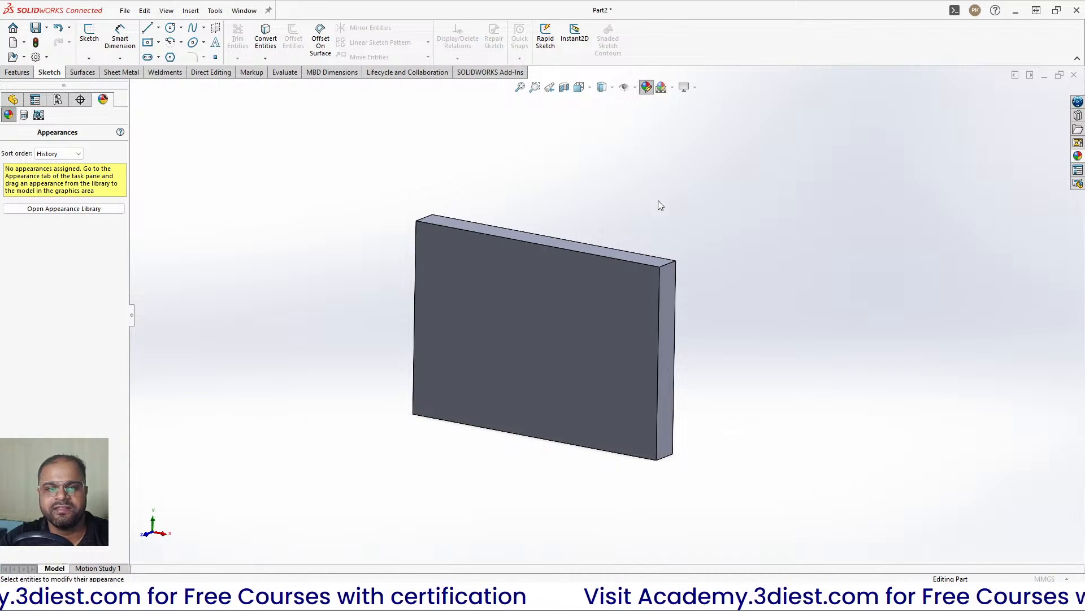
pyautogui.moveTo(754, 312); pyautogui.dragTo(640, 134)
pyautogui.click(8, 132)
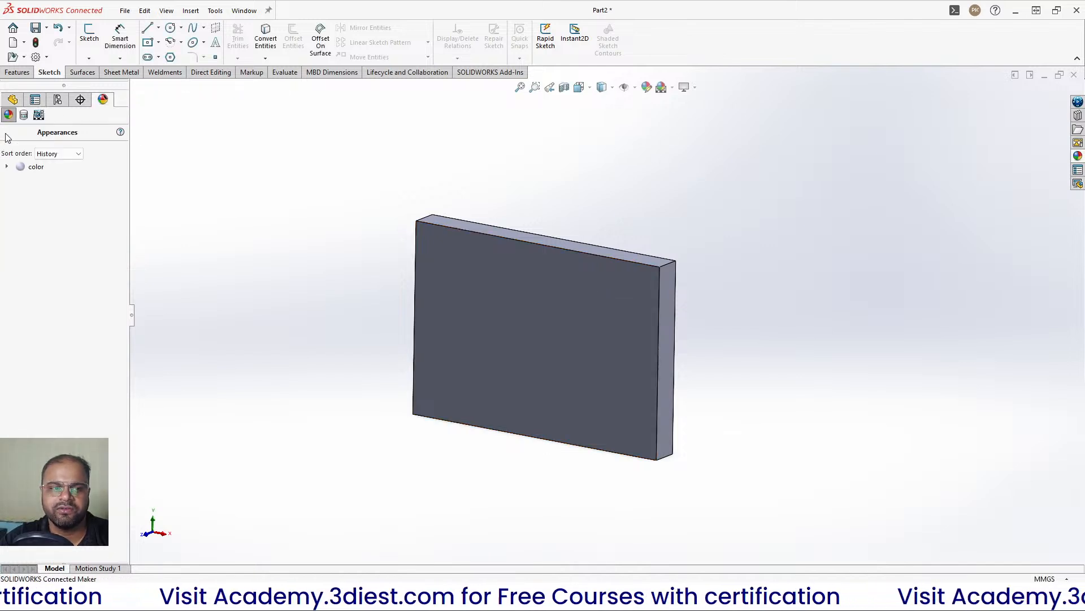
# Look over the available scenes, such as 3 Point Faded and Backdrop - Grey with Overhead Light, and orbit the plate
pyautogui.click(674, 88)
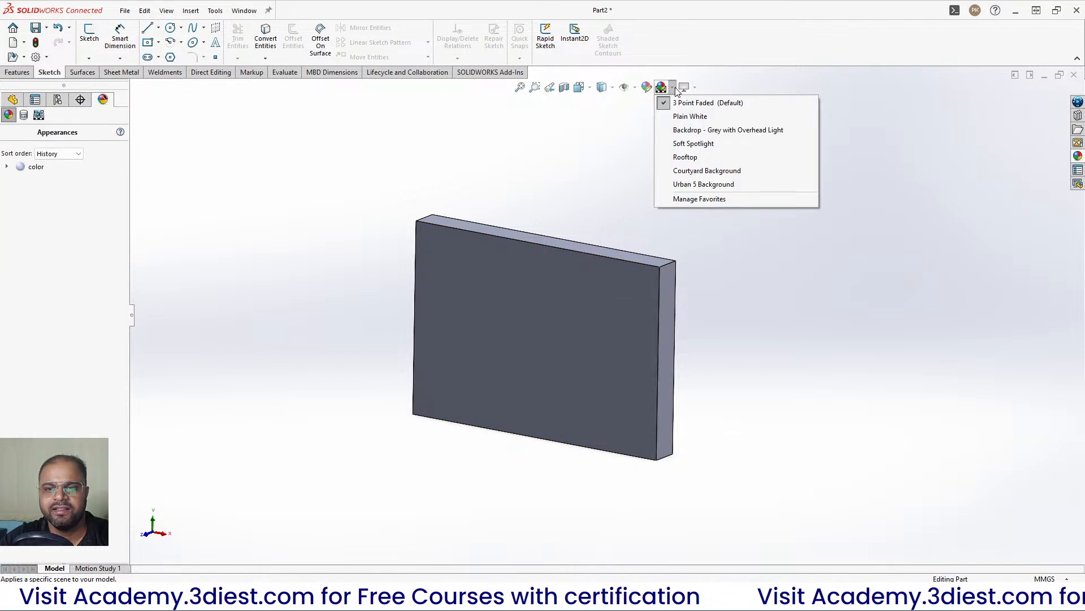
pyautogui.click(674, 89)
pyautogui.click(674, 89)
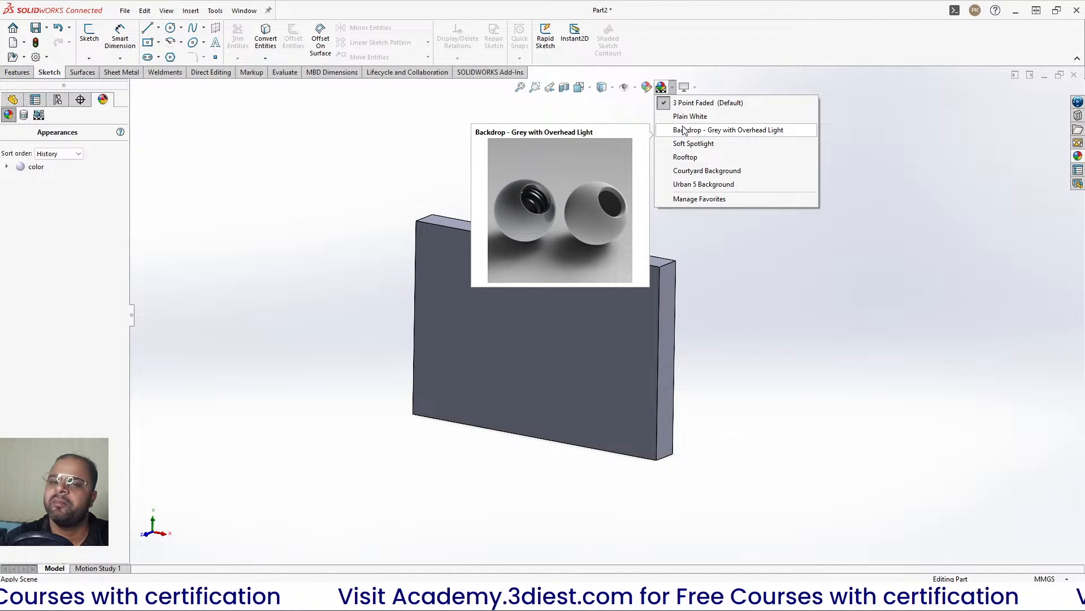
pyautogui.moveTo(663, 321); pyautogui.dragTo(593, 373, button='middle')
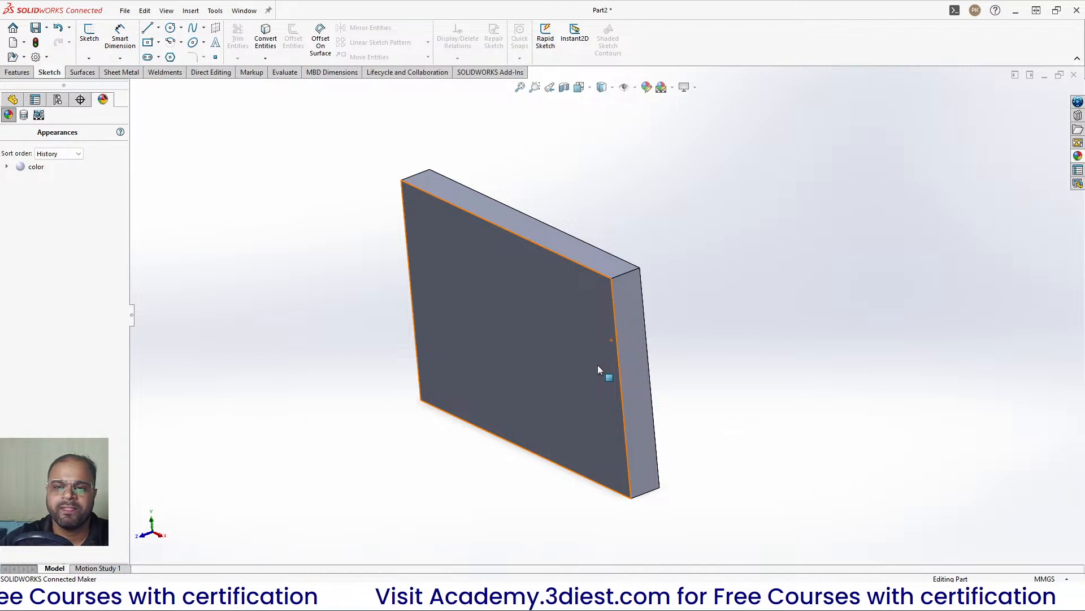
pyautogui.click(672, 87)
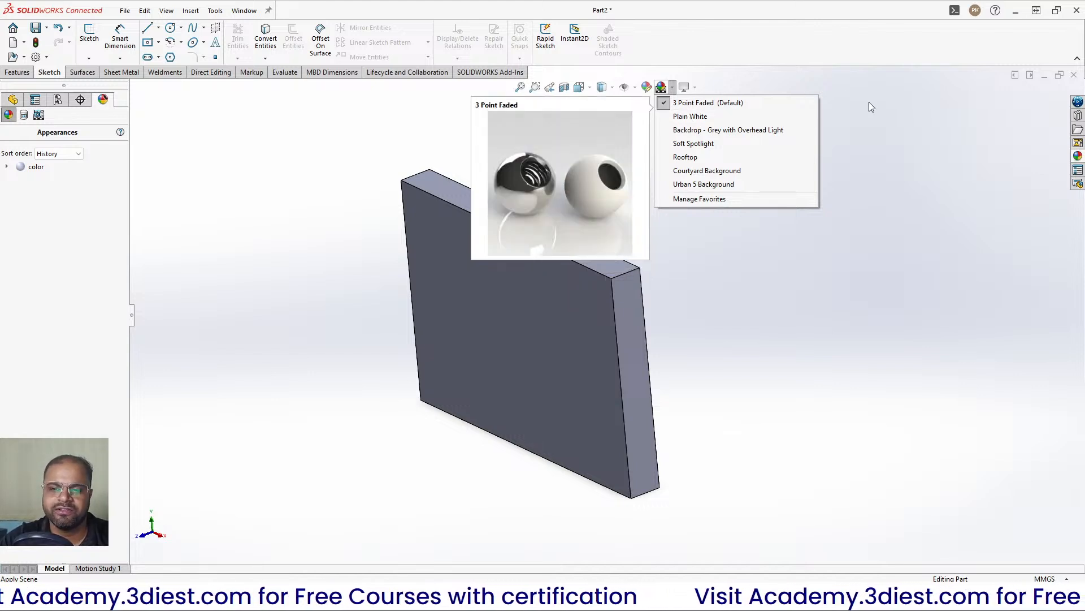
# Review the View Settings options for shadows, Ambient Occlusion, Perspective and Cartoon
pyautogui.click(695, 87)
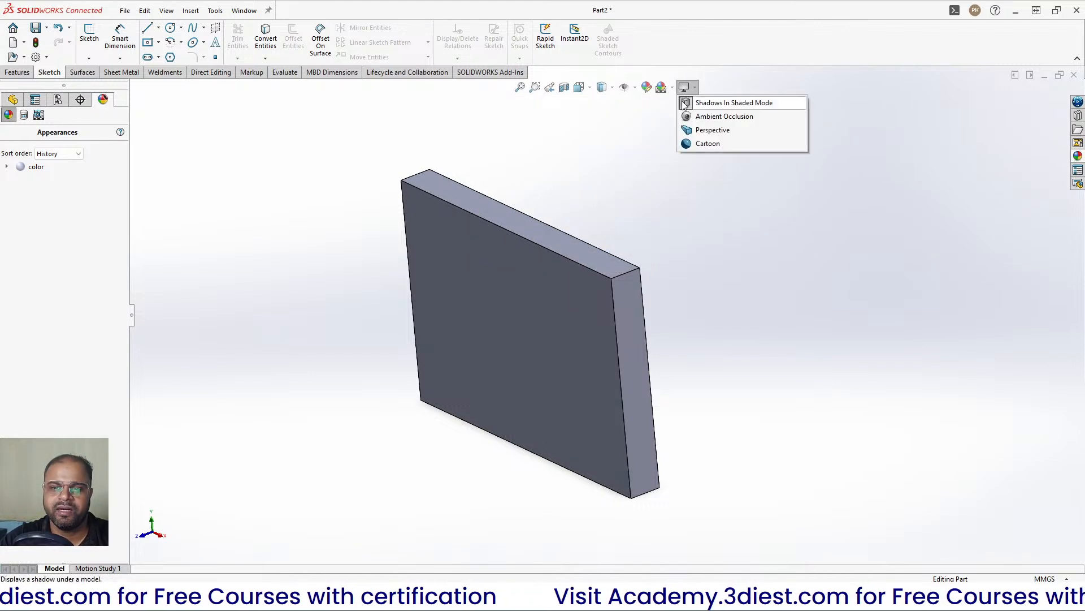
pyautogui.click(672, 88)
pyautogui.click(694, 87)
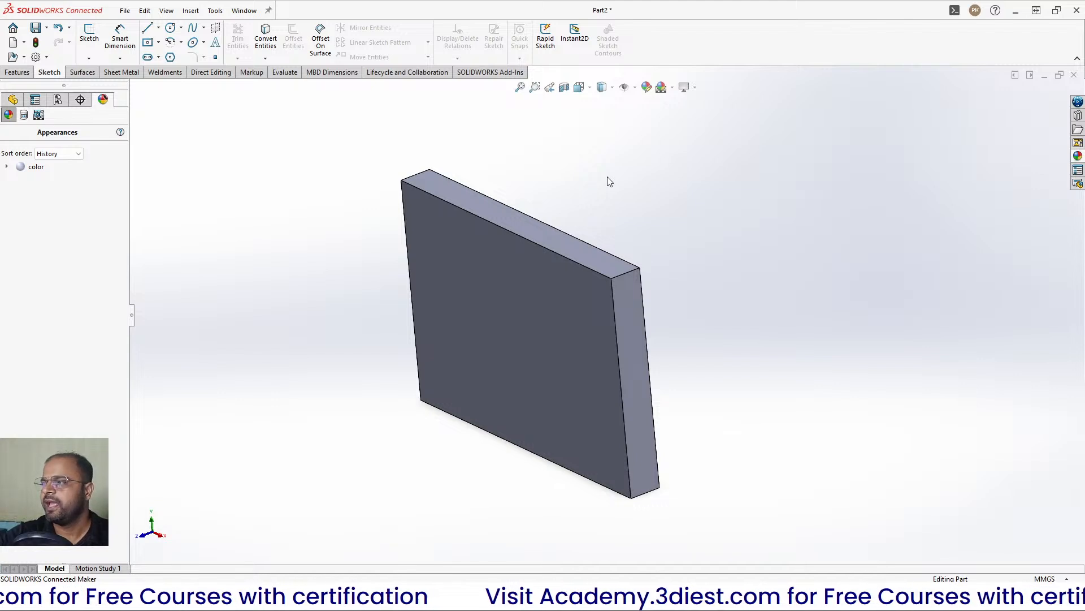
pyautogui.click(695, 87)
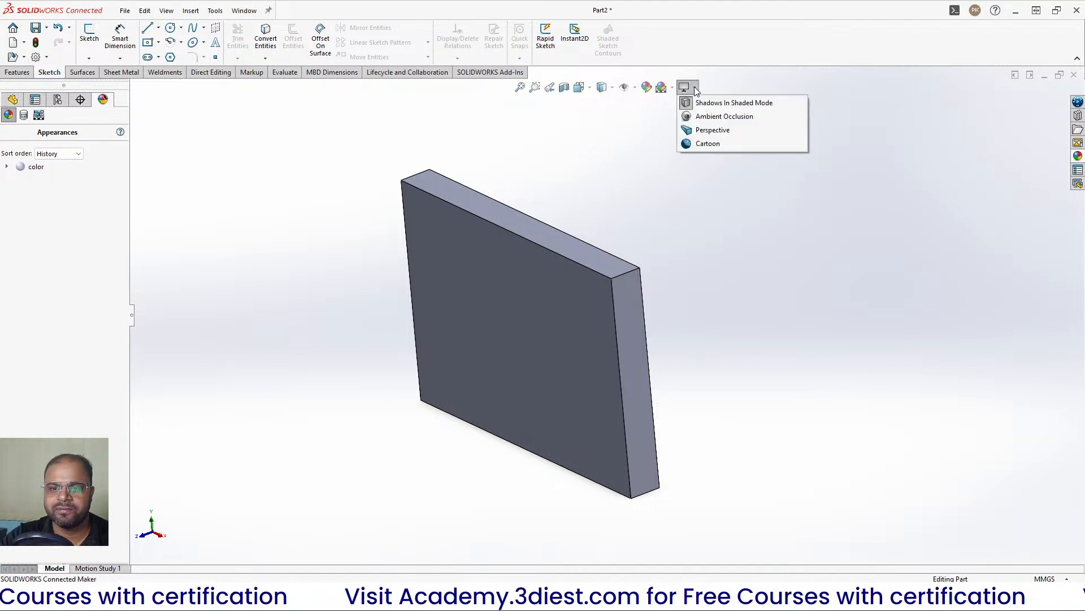
pyautogui.click(684, 90)
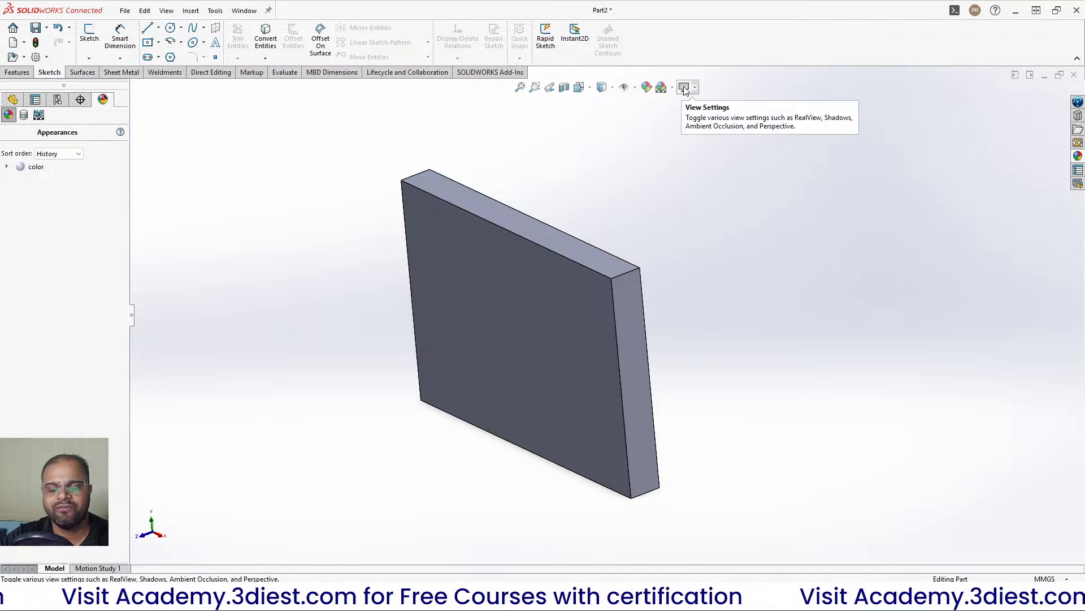
# Turn on Ambient Occlusion, Perspective and Cartoon for the plate and inspect it by zooming and orbiting
pyautogui.click(695, 88)
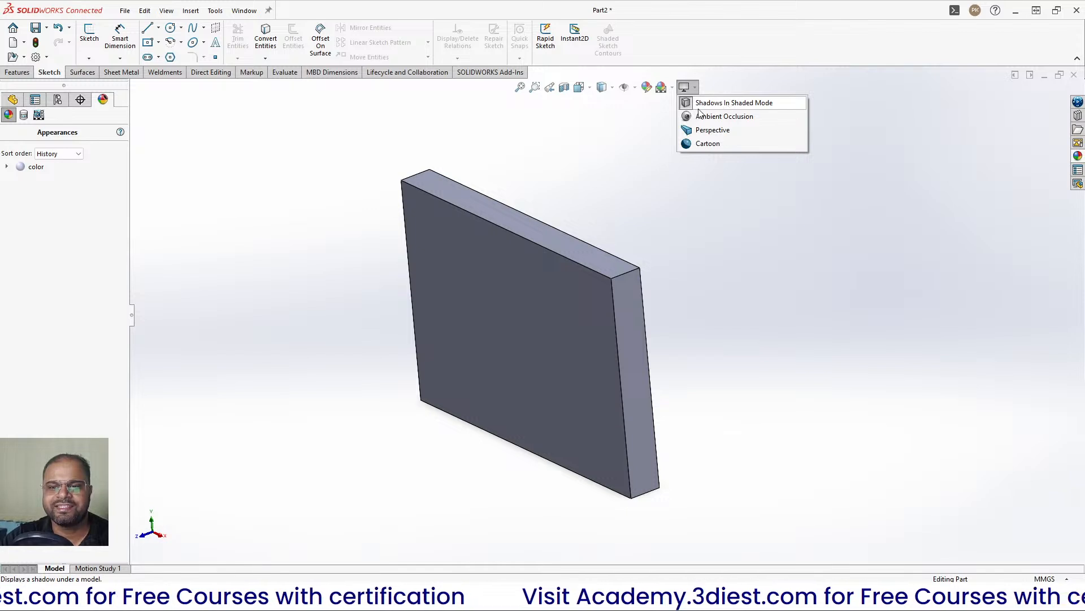
pyautogui.click(735, 116)
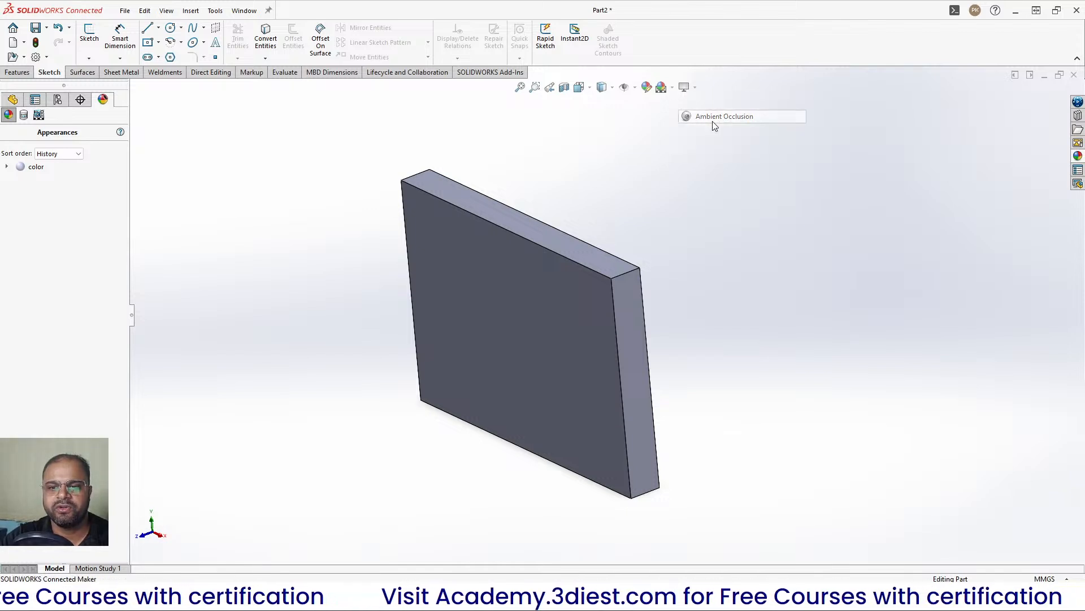
pyautogui.click(694, 89)
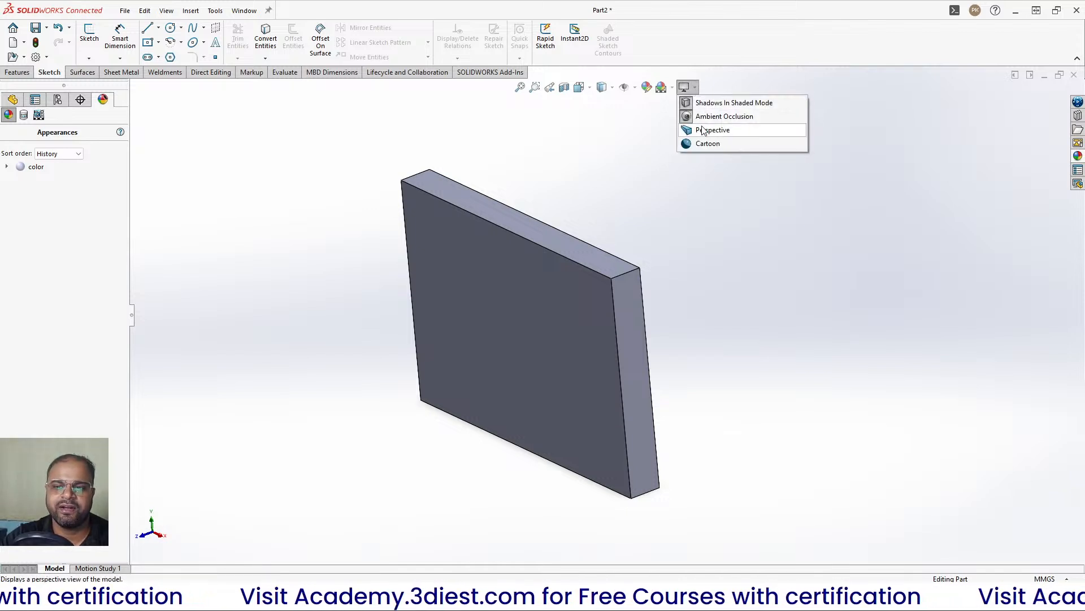
pyautogui.click(703, 130)
pyautogui.click(694, 87)
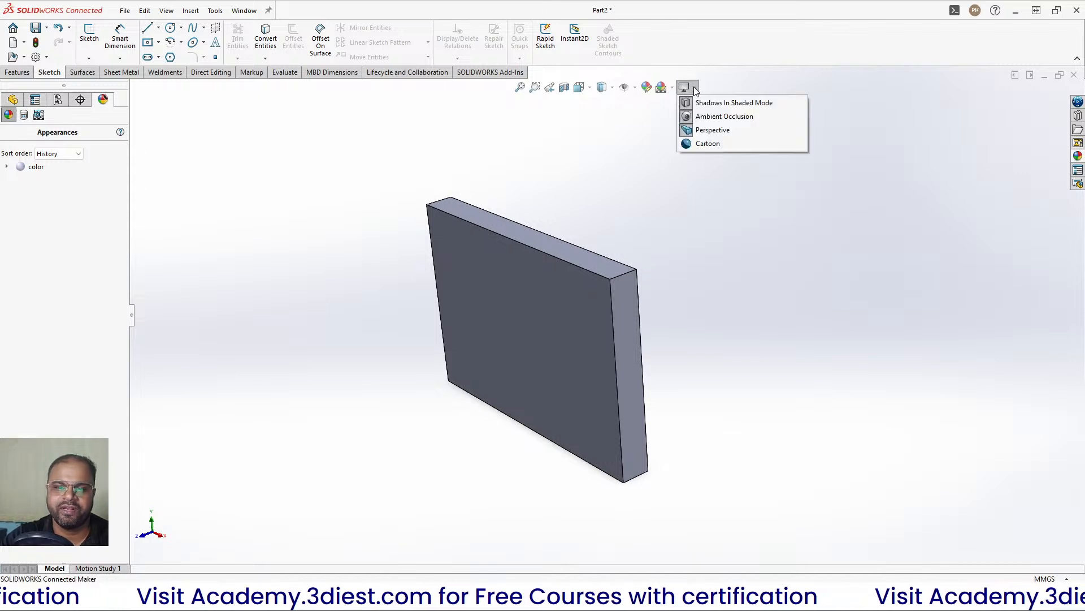
pyautogui.click(707, 141)
pyautogui.scroll(-5, 641, 332)
pyautogui.scroll(4, 641, 331)
pyautogui.moveTo(545, 399); pyautogui.dragTo(585, 447, button='middle')
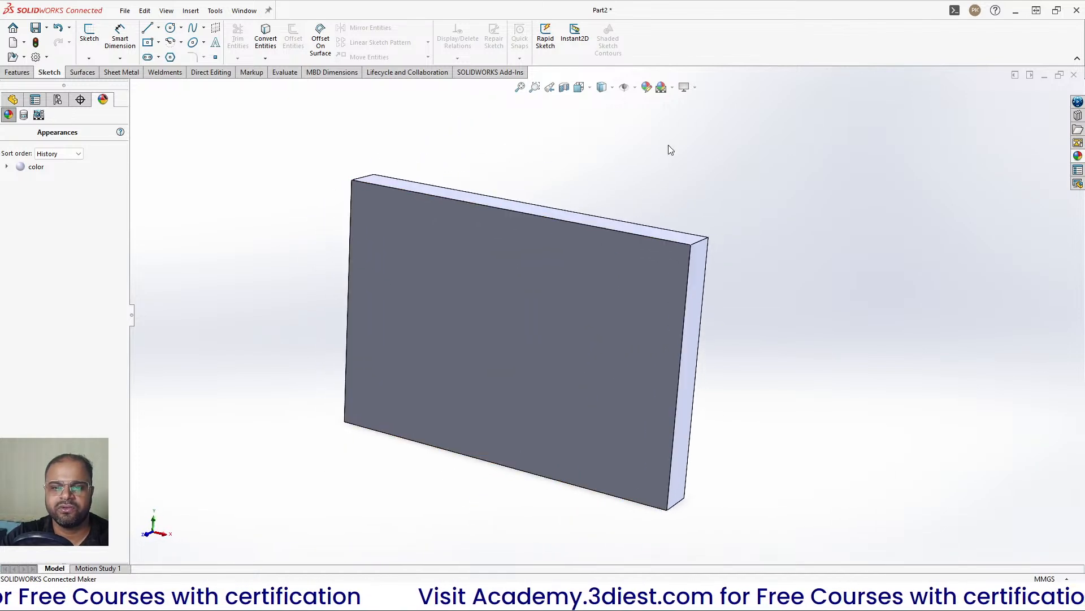
# Turn Ambient Occlusion, Perspective and Cartoon back off for the plate
pyautogui.click(694, 88)
pyautogui.click(710, 117)
pyautogui.click(695, 88)
pyautogui.click(711, 129)
pyautogui.click(694, 88)
pyautogui.click(707, 144)
# Try the Perspective view setting and orbit the plate to view its opposite side
pyautogui.click(695, 88)
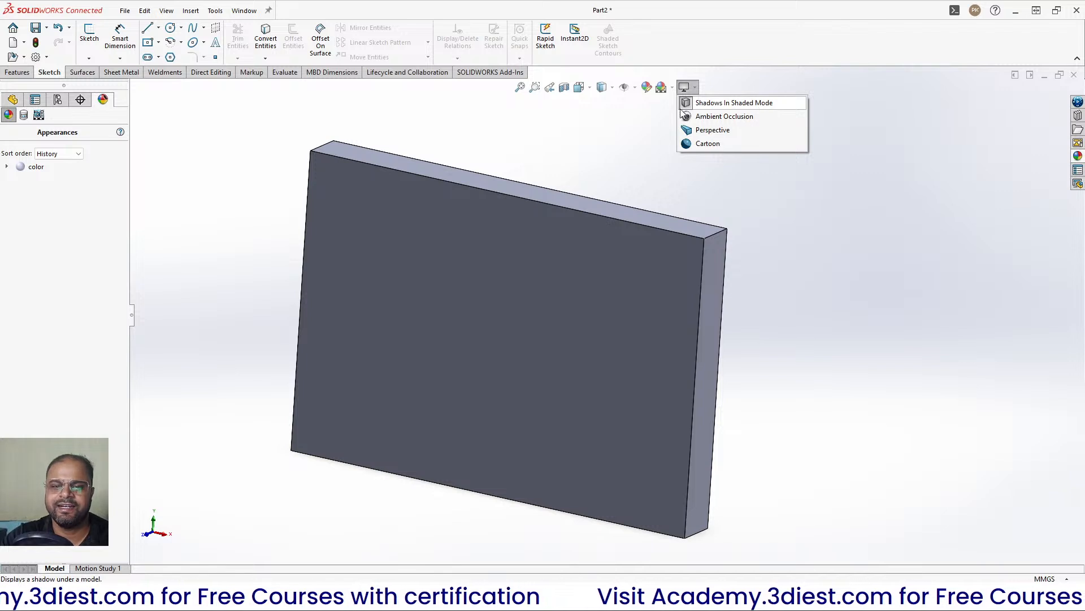
pyautogui.click(696, 129)
pyautogui.moveTo(689, 185); pyautogui.dragTo(422, 262, button='middle')
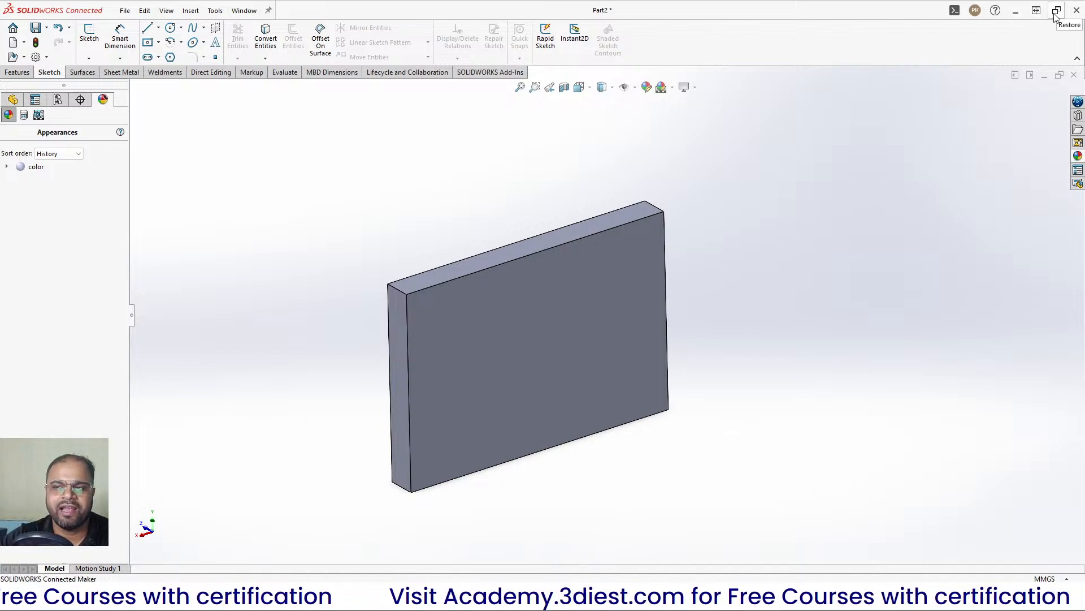
# Read the version information in About SOLIDWORKS, moving the window over the model, and close it
pyautogui.click(996, 11)
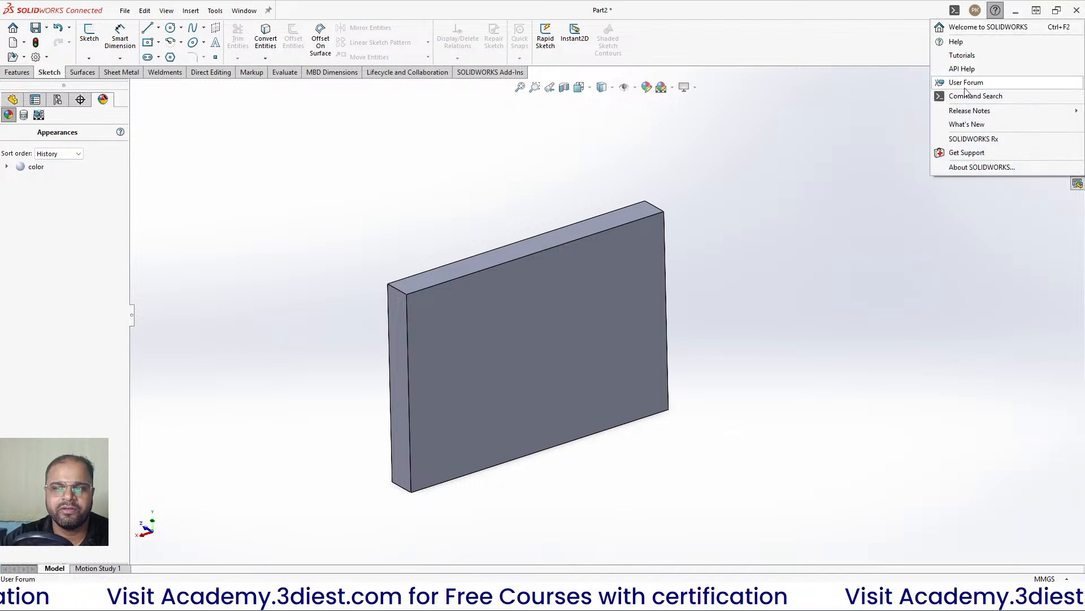
pyautogui.click(970, 169)
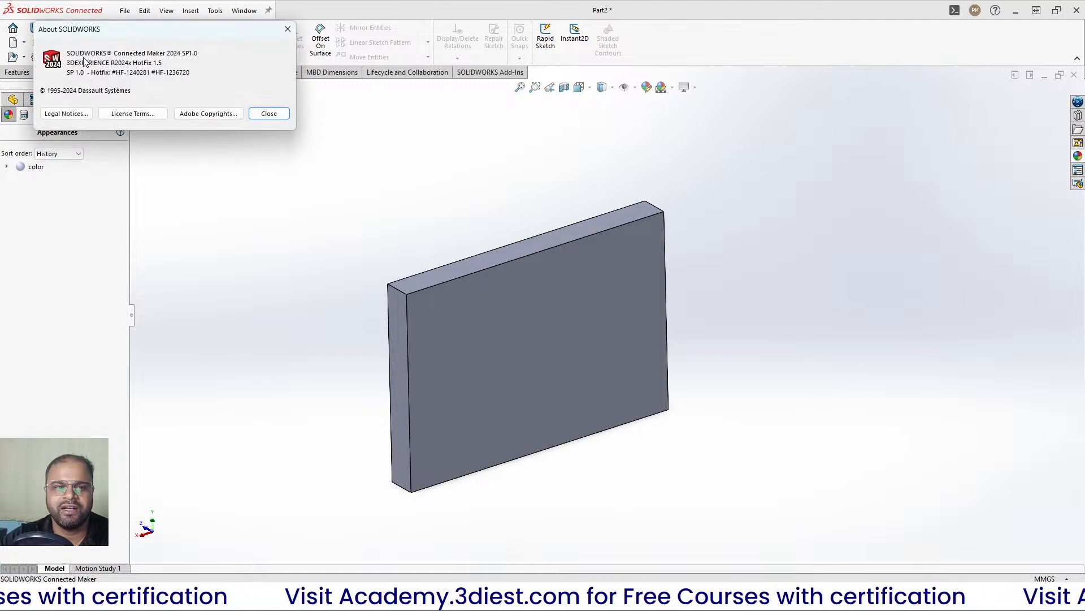
pyautogui.moveTo(168, 35); pyautogui.dragTo(454, 109)
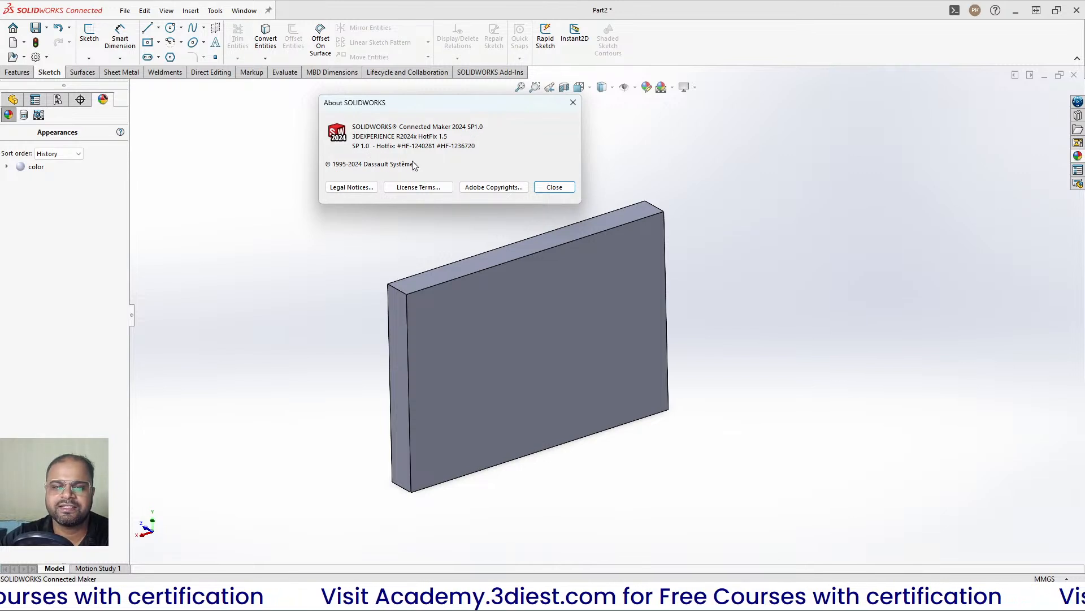
pyautogui.click(573, 103)
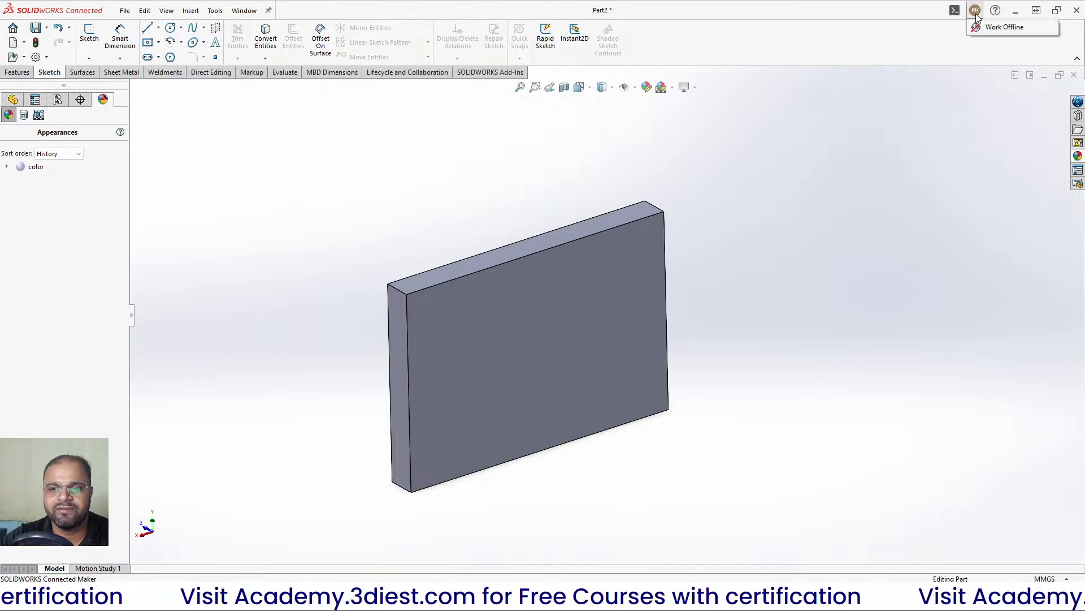
# Review the Help resources and the account's Work Offline option
pyautogui.click(993, 16)
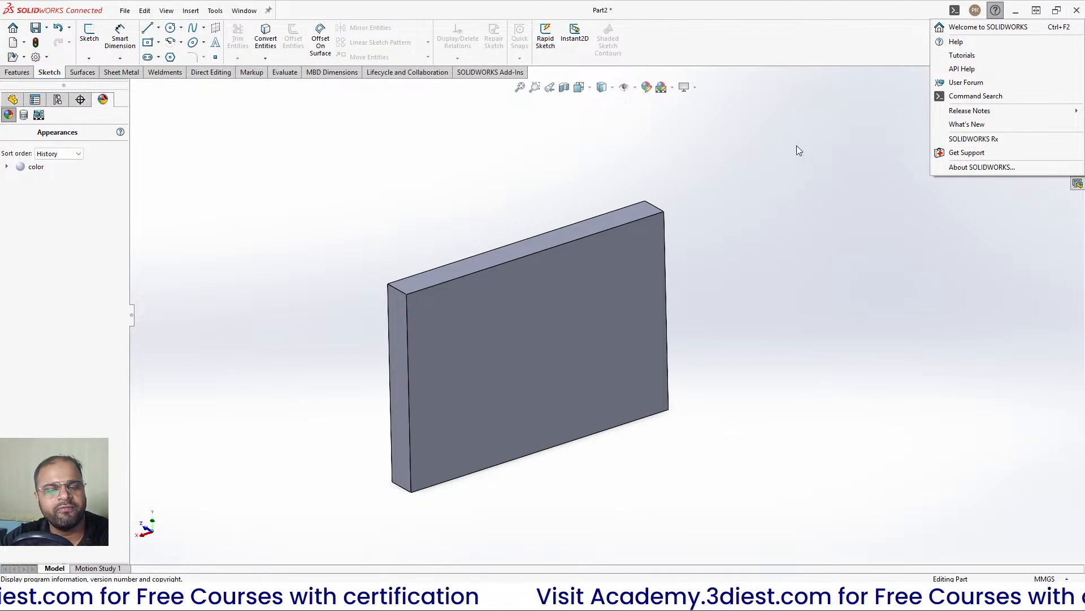
pyautogui.click(840, 49)
pyautogui.click(975, 17)
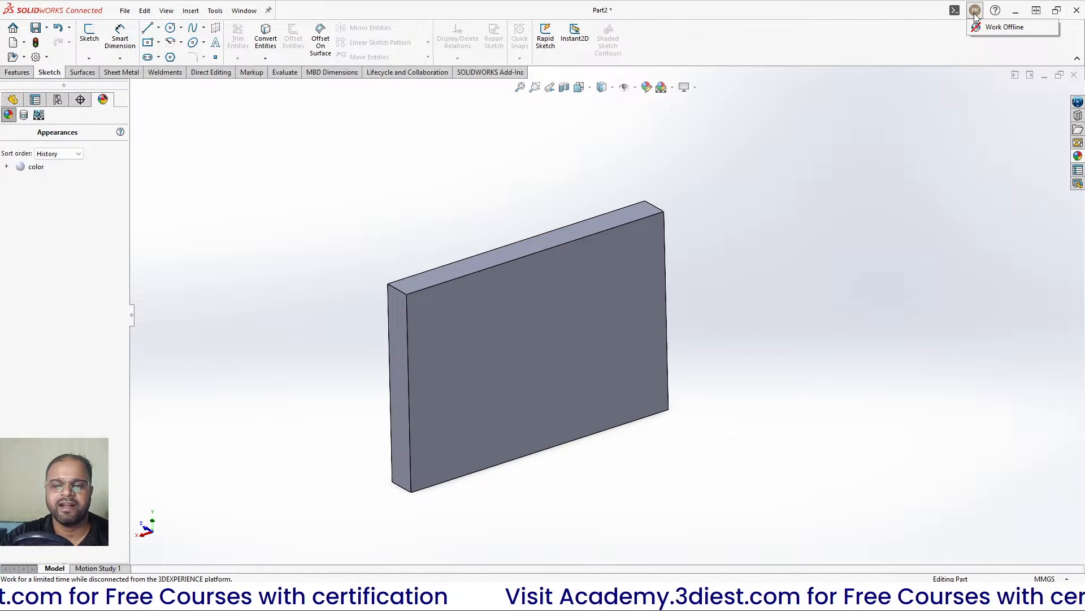
# Search all commands for "combine" with Command Search
pyautogui.click(955, 12)
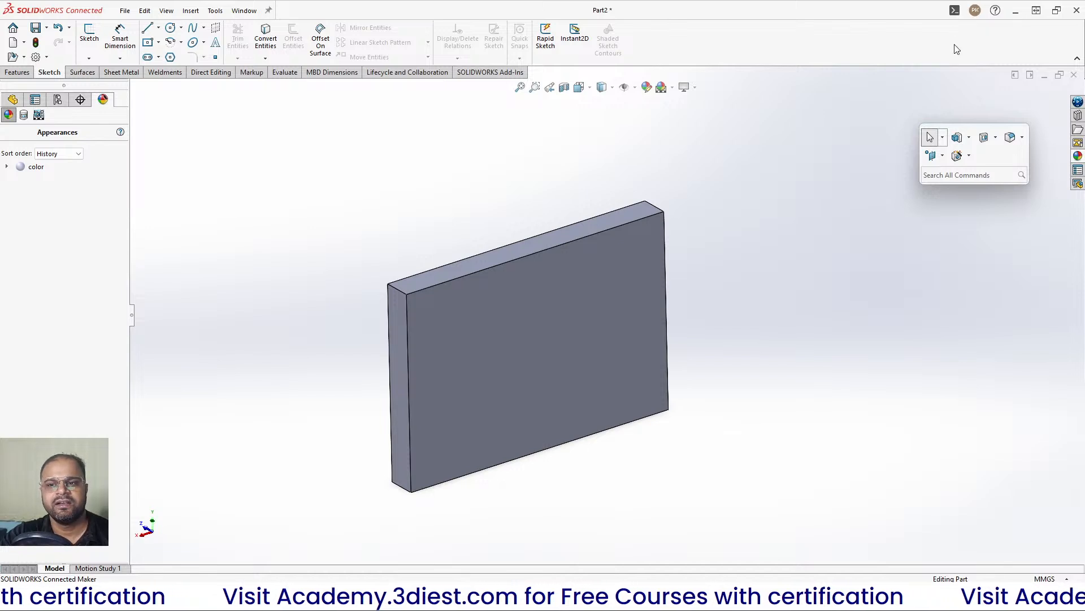
pyautogui.click(948, 175)
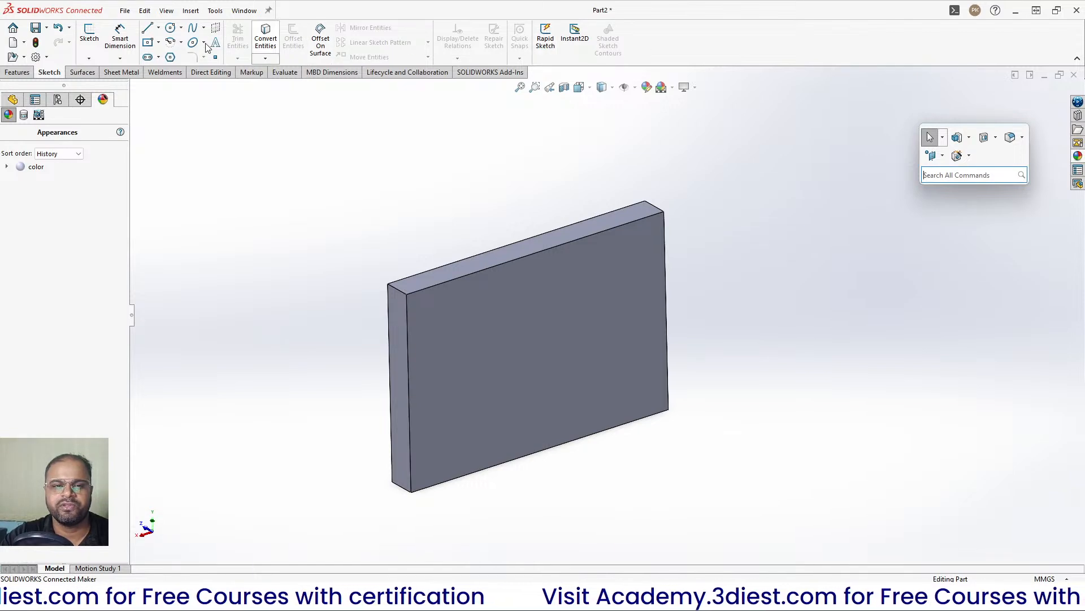
pyautogui.click(949, 174)
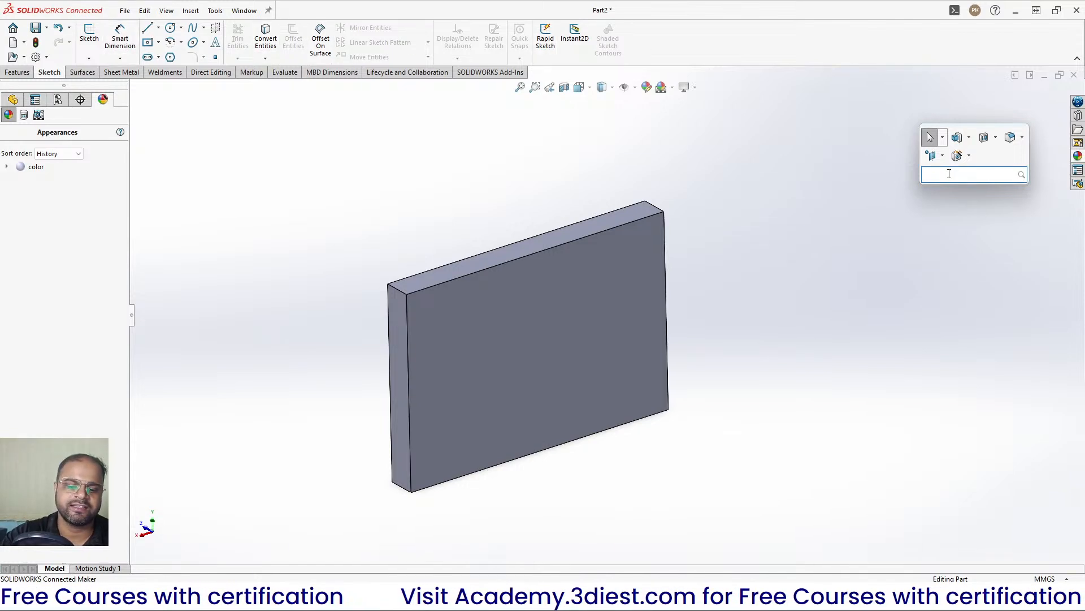
pyautogui.write('combine')
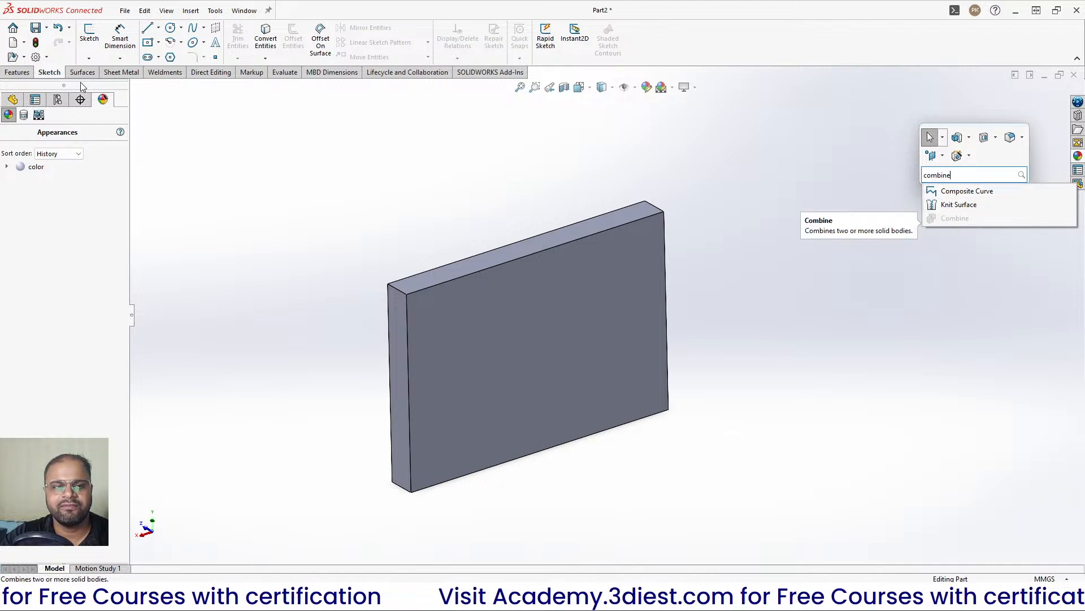
# Show the Features tools and repeat the command search for "combine"
pyautogui.click(17, 73)
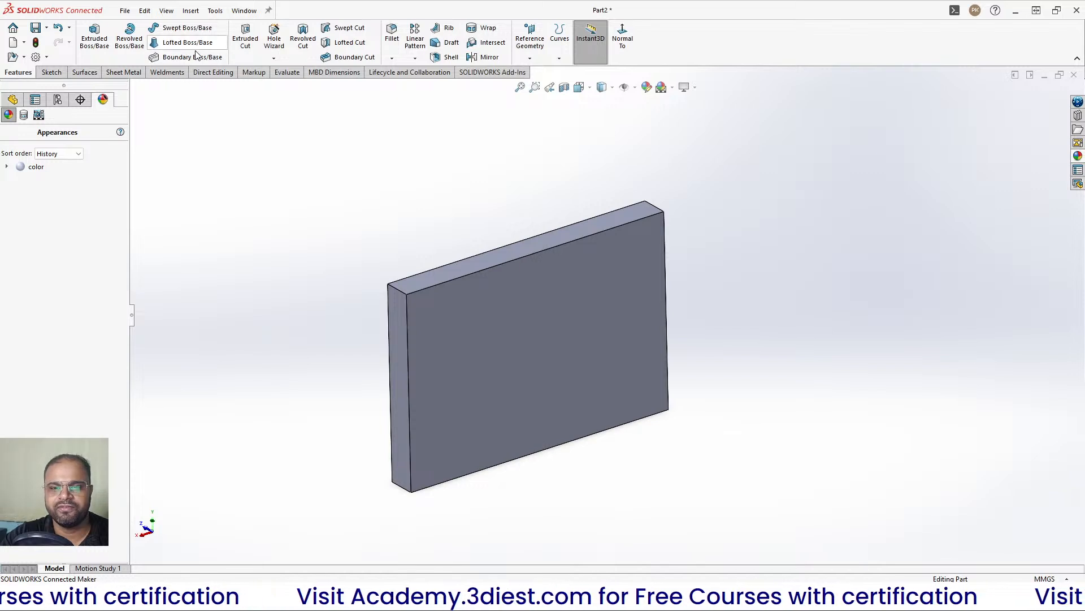
pyautogui.click(955, 11)
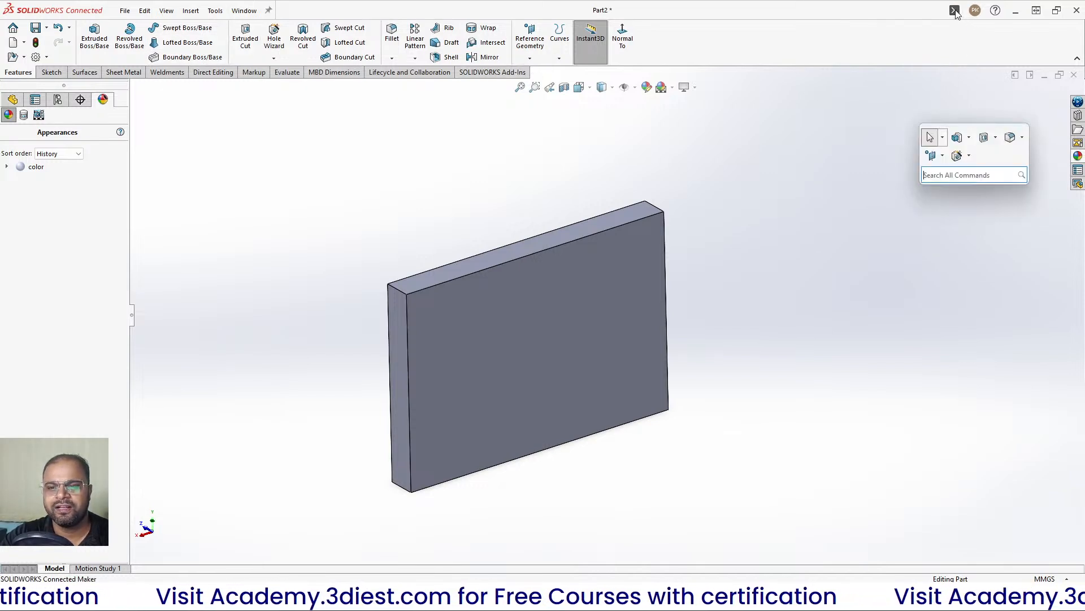
pyautogui.click(953, 175)
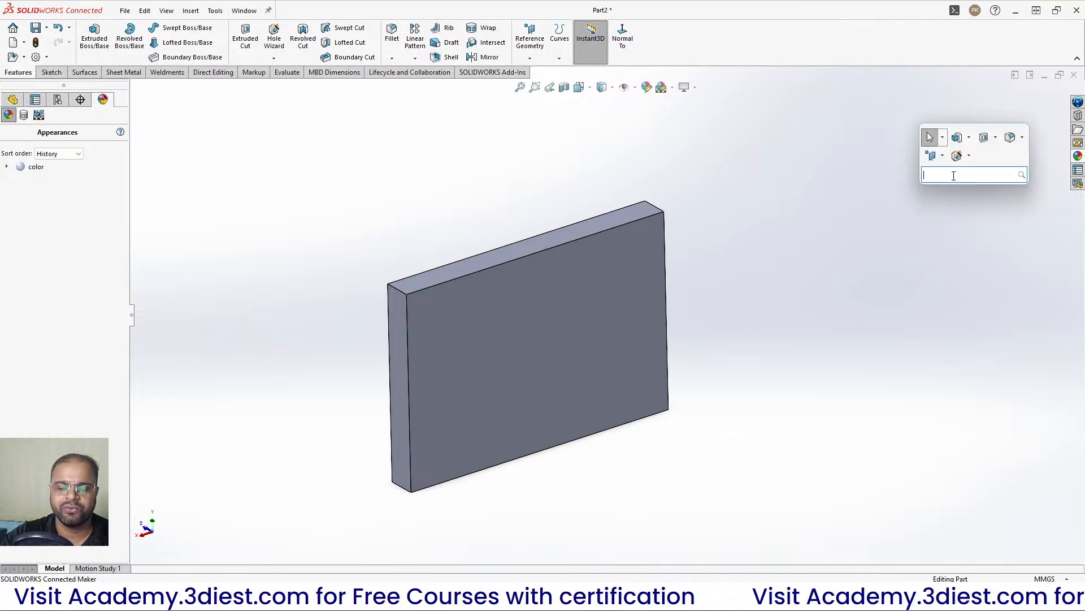
pyautogui.write('combine')
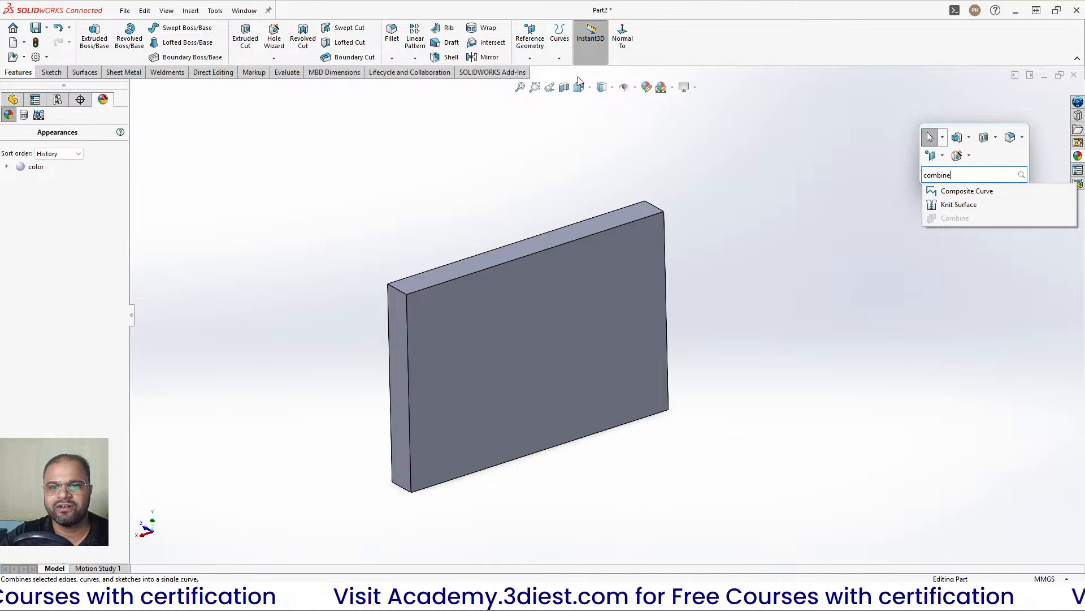
# Add the Knit Surface command from the search results to the Features tools
pyautogui.moveTo(966, 207); pyautogui.dragTo(662, 44)
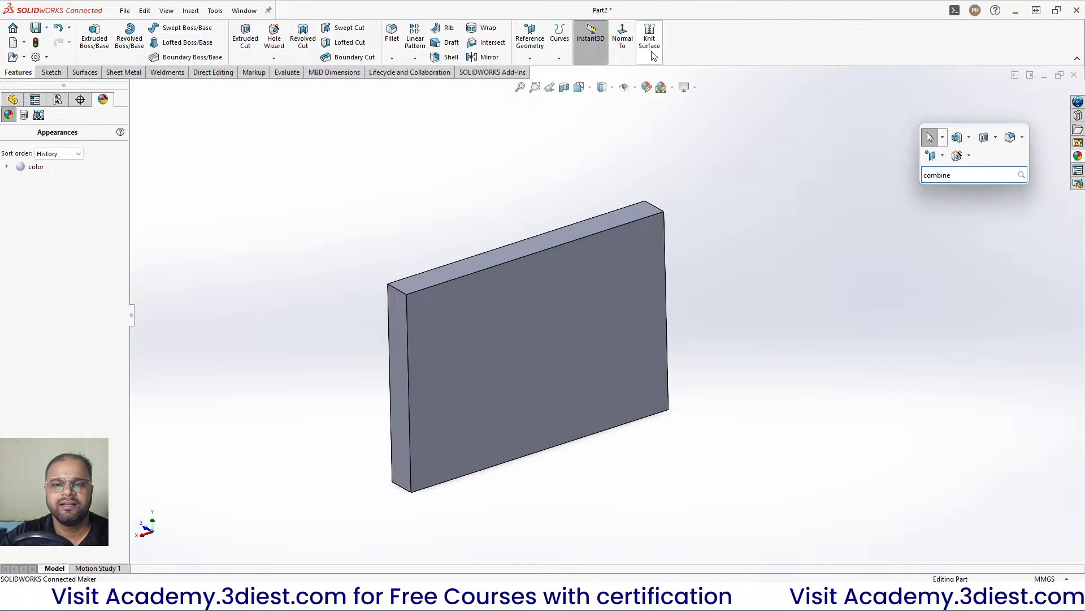
pyautogui.click(676, 47)
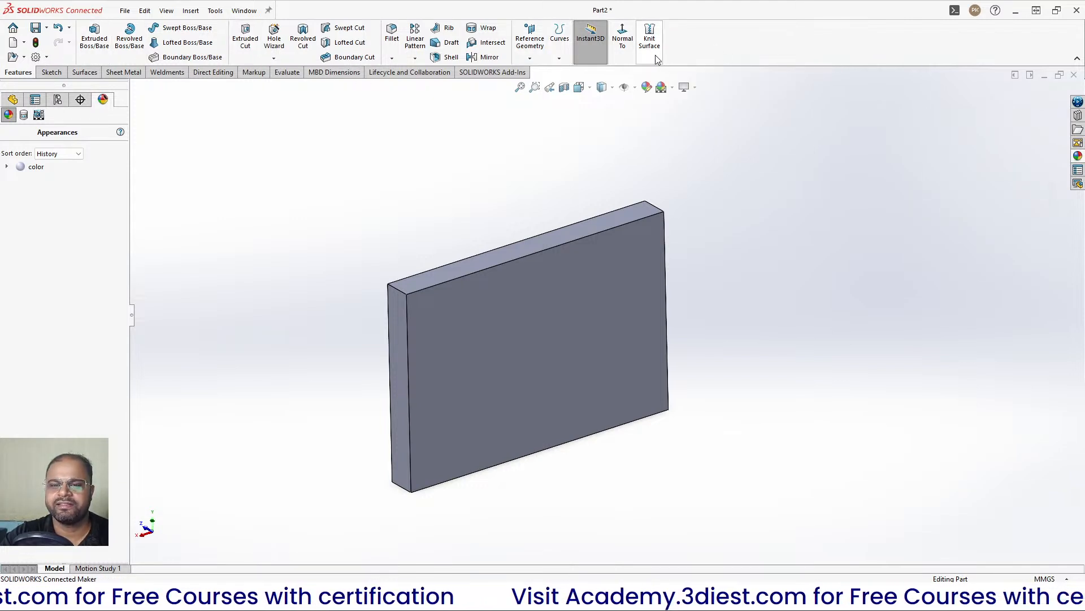
pyautogui.press('s')
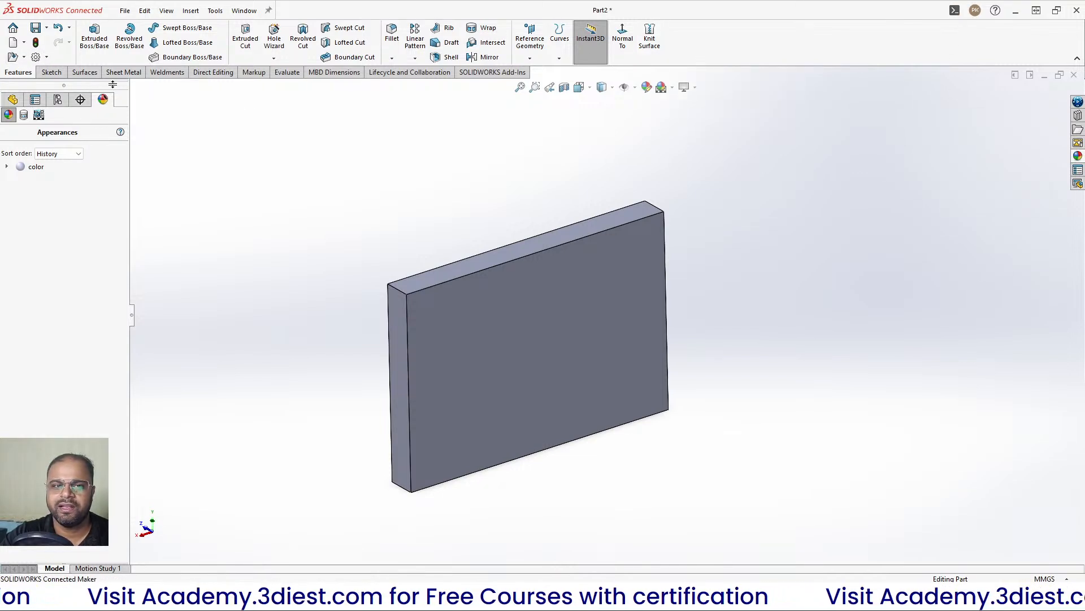
# Search all commands for "extrude sur" and add Extruded Surface to the Features tools beside Knit Surface
pyautogui.click(93, 74)
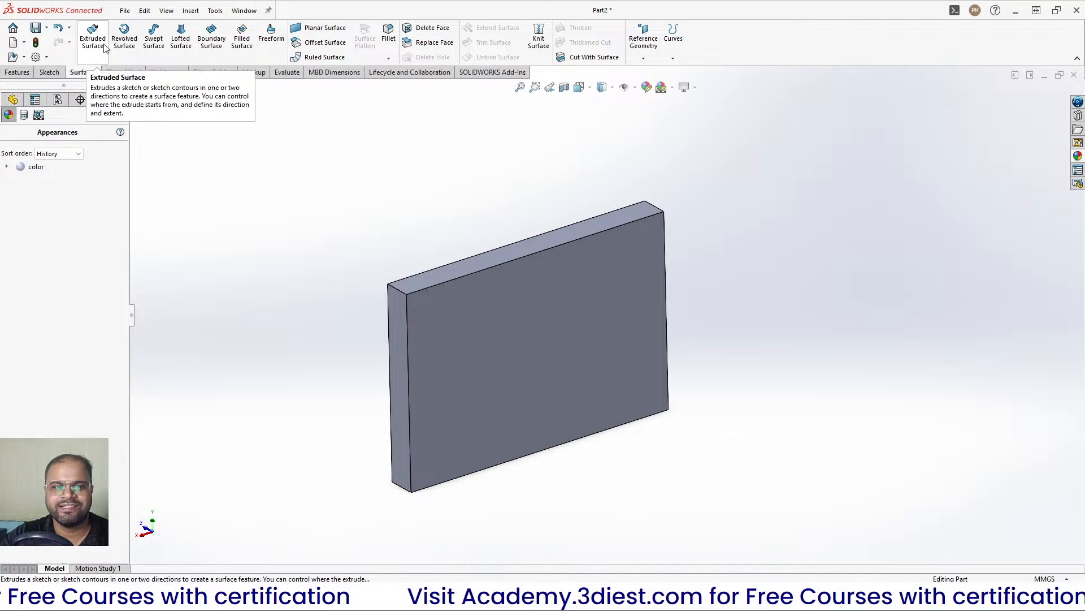
pyautogui.click(18, 74)
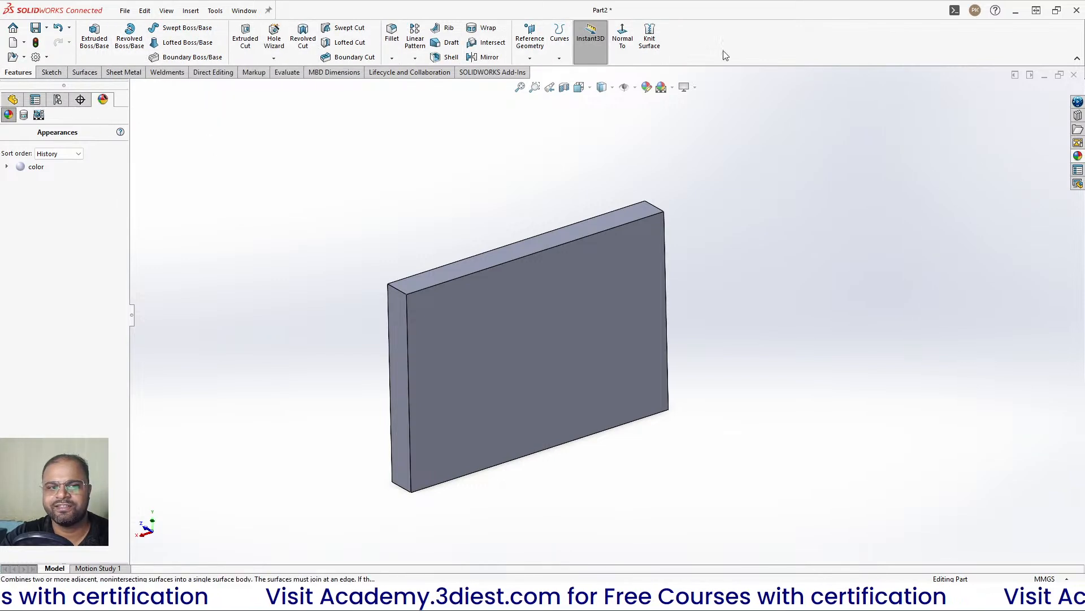
pyautogui.press('s')
pyautogui.click(952, 176)
pyautogui.write('extu')
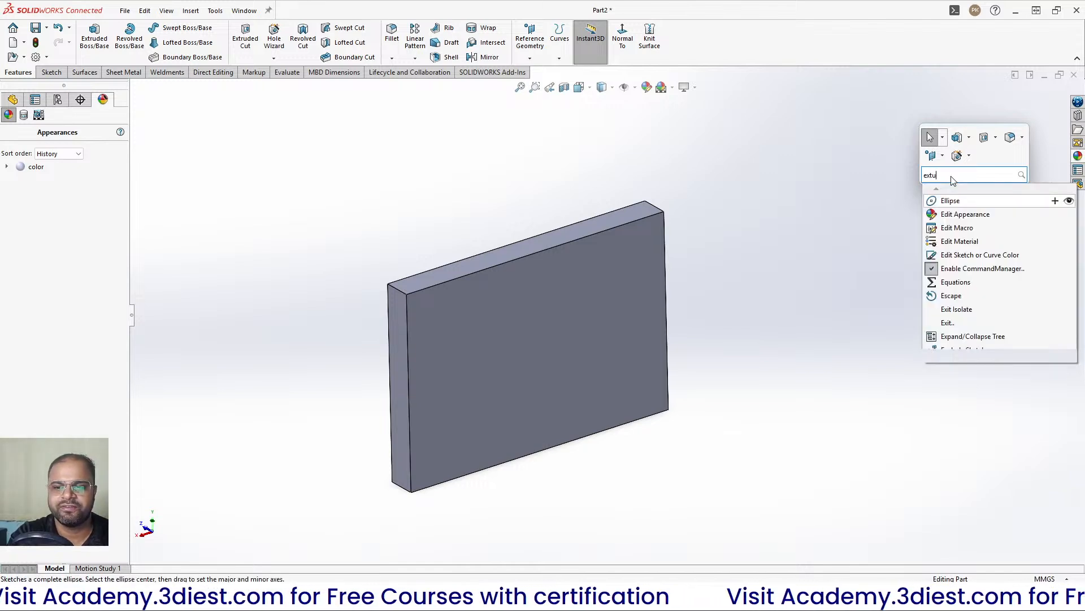
pyautogui.write('rude ')
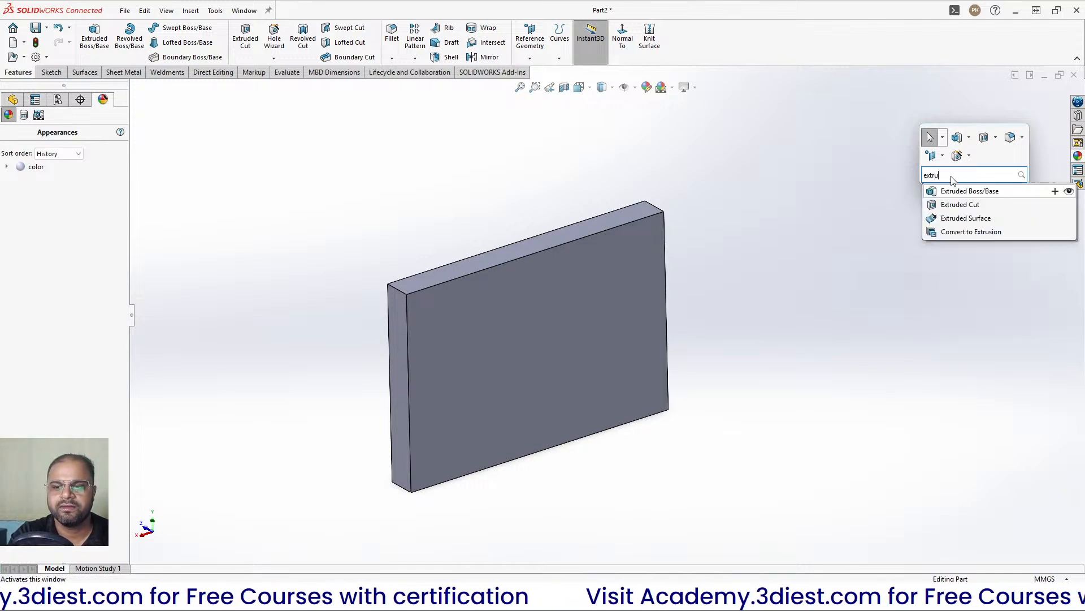
pyautogui.write('sur')
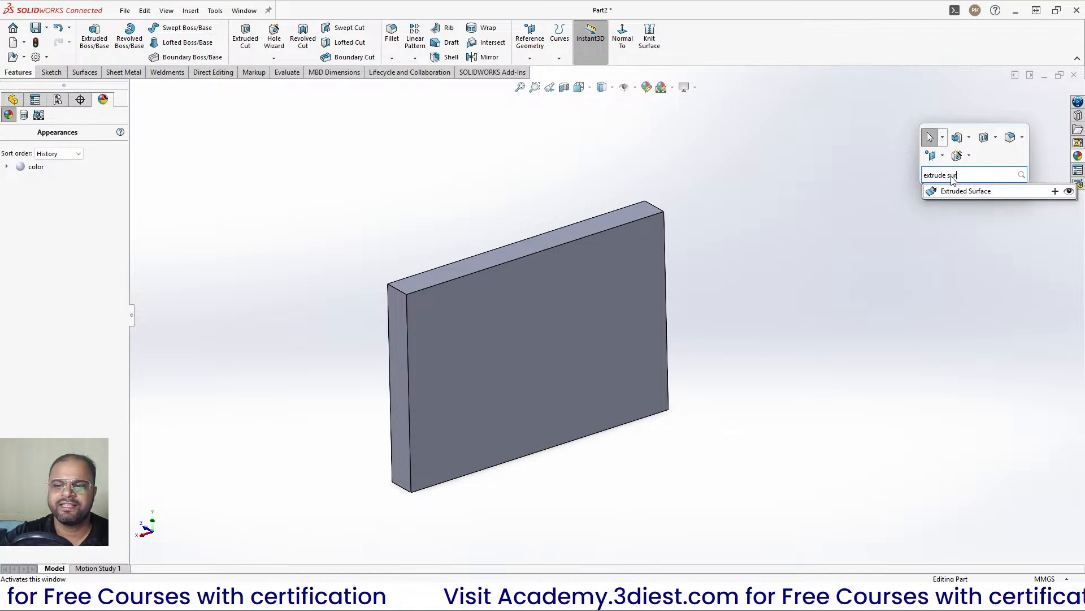
pyautogui.moveTo(975, 194); pyautogui.dragTo(668, 54)
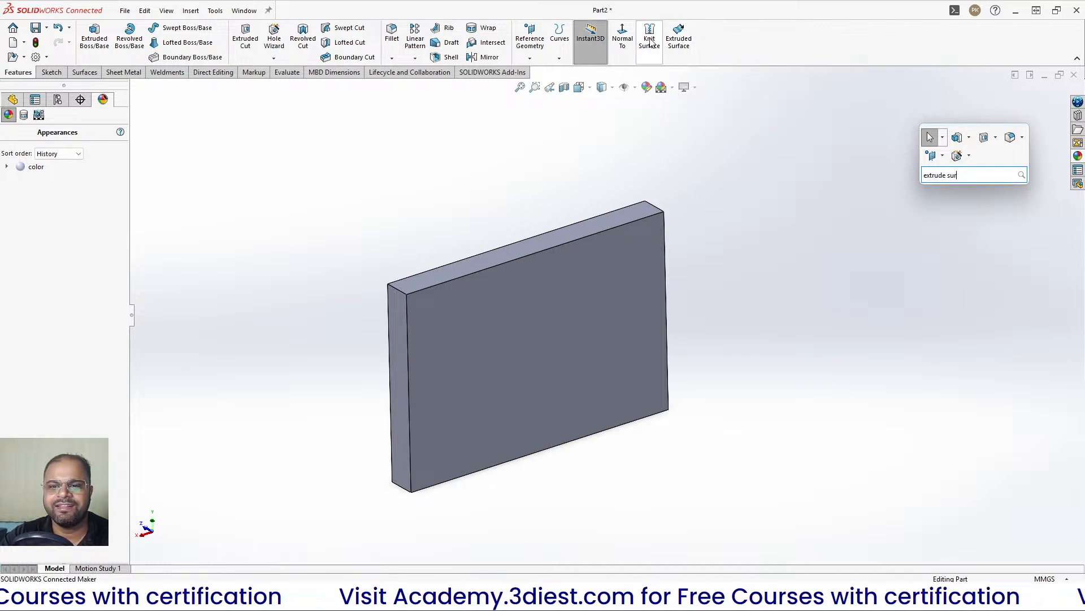
pyautogui.click(864, 238)
# Review the customization options for the command bar, including the list of available toolbars, without changing any setting
pyautogui.rightClick(682, 48)
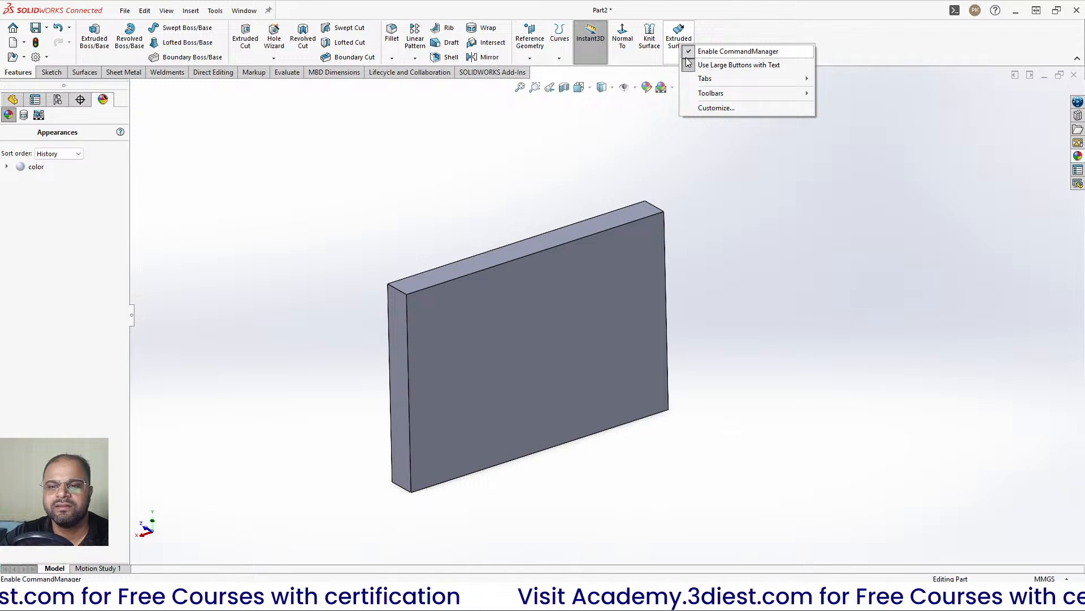
pyautogui.click(740, 140)
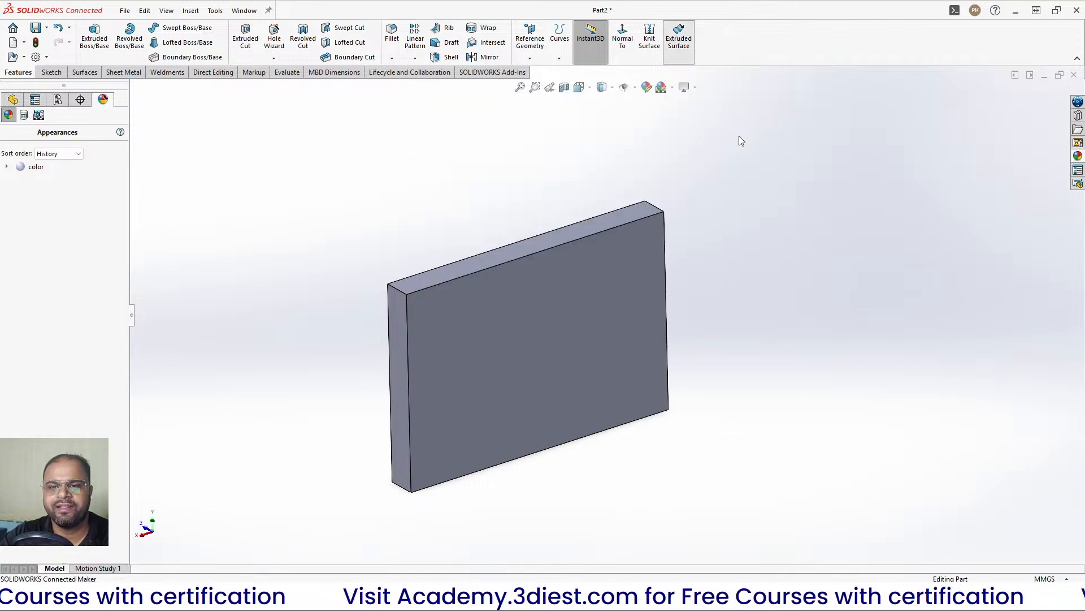
pyautogui.rightClick(677, 47)
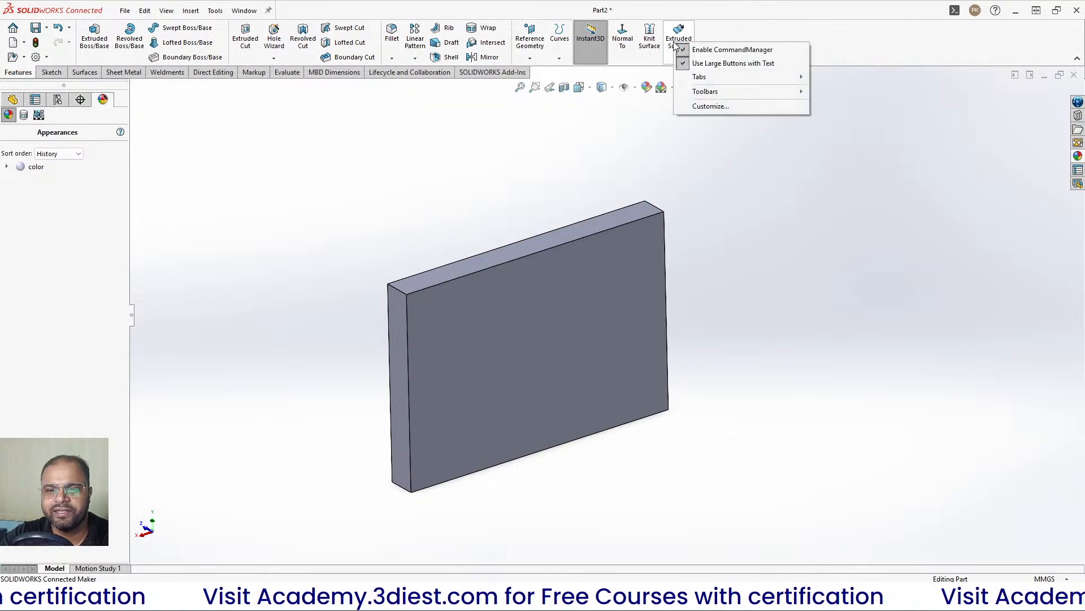
pyautogui.click(711, 106)
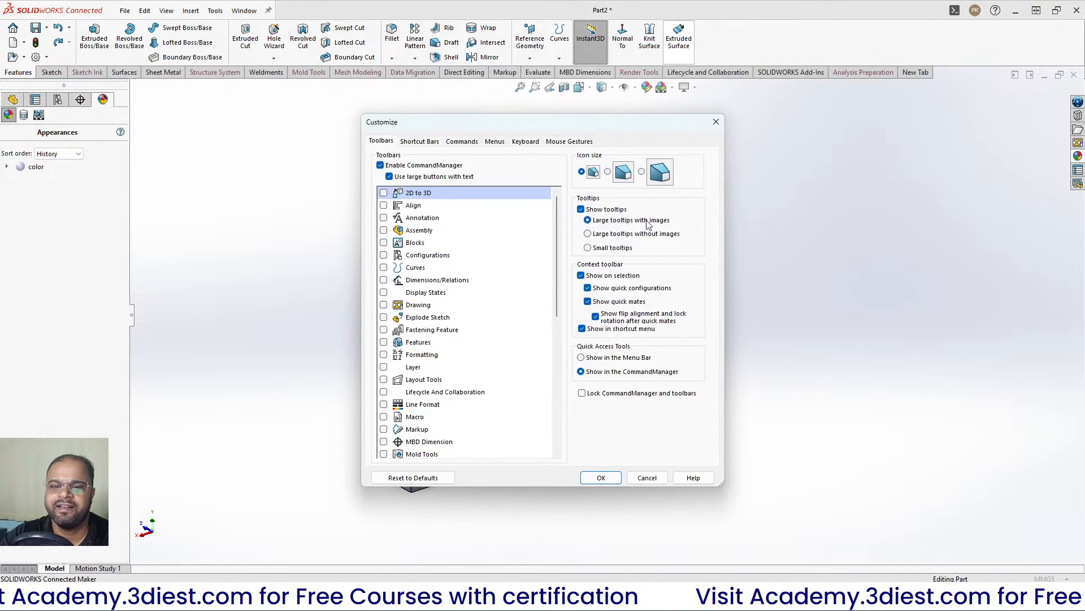
pyautogui.scroll(-6, 461, 244)
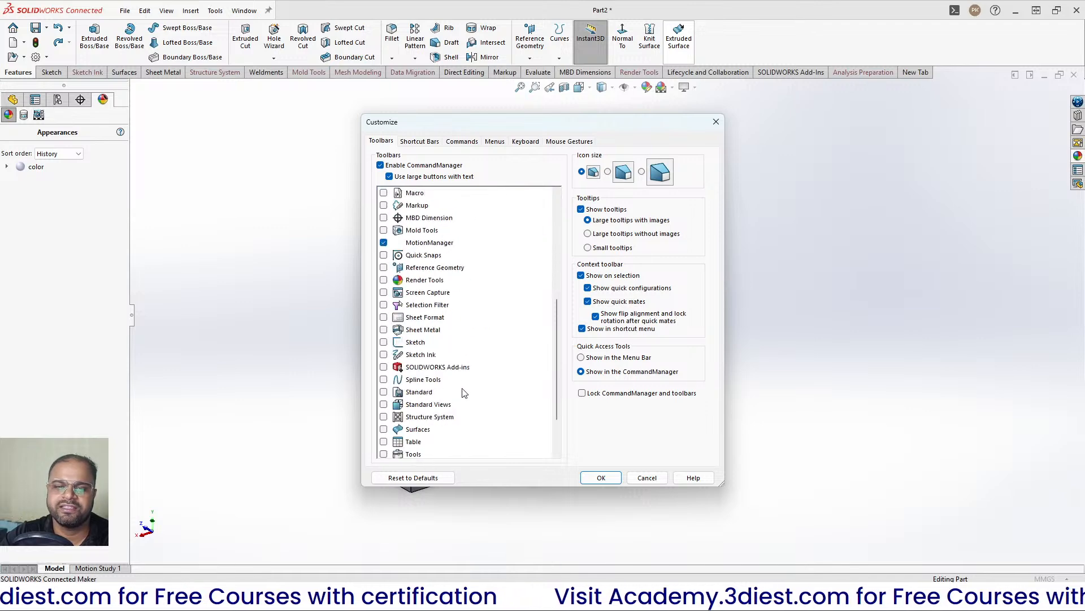
pyautogui.click(716, 122)
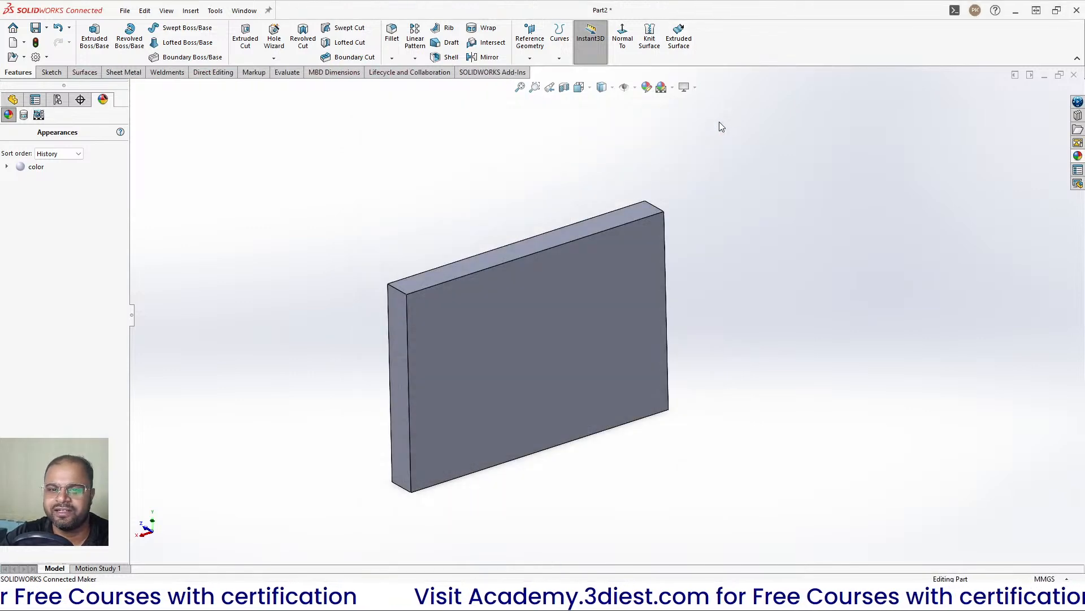
pyautogui.rightClick(646, 44)
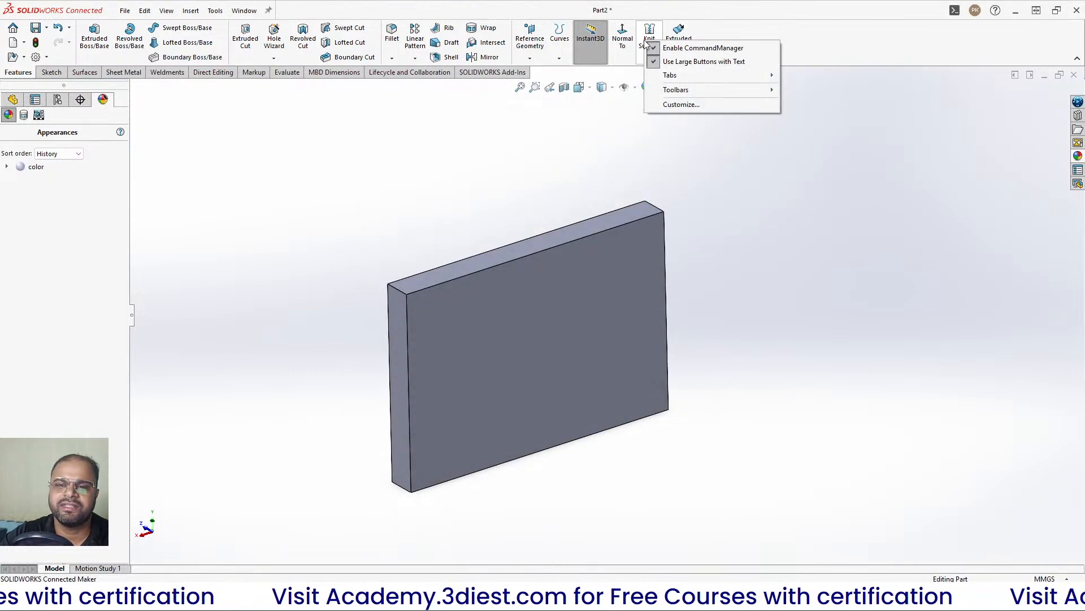
pyautogui.click(886, 202)
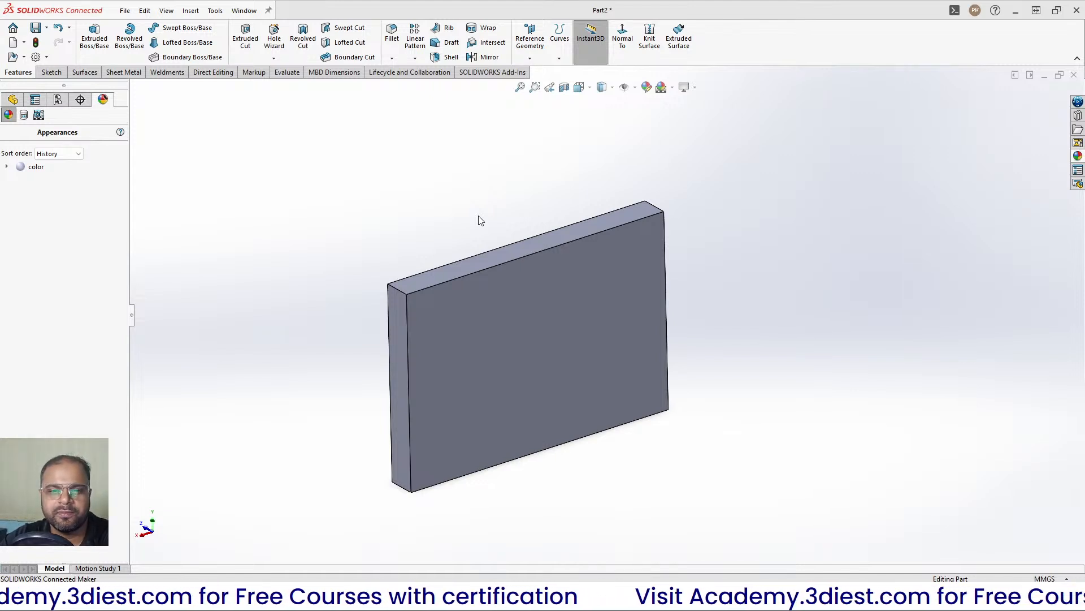
# Zoom in and out around different points on and beside the plate to examine how the zoom centre behaves
pyautogui.scroll(3, 485, 229)
pyautogui.scroll(-6, 491, 234)
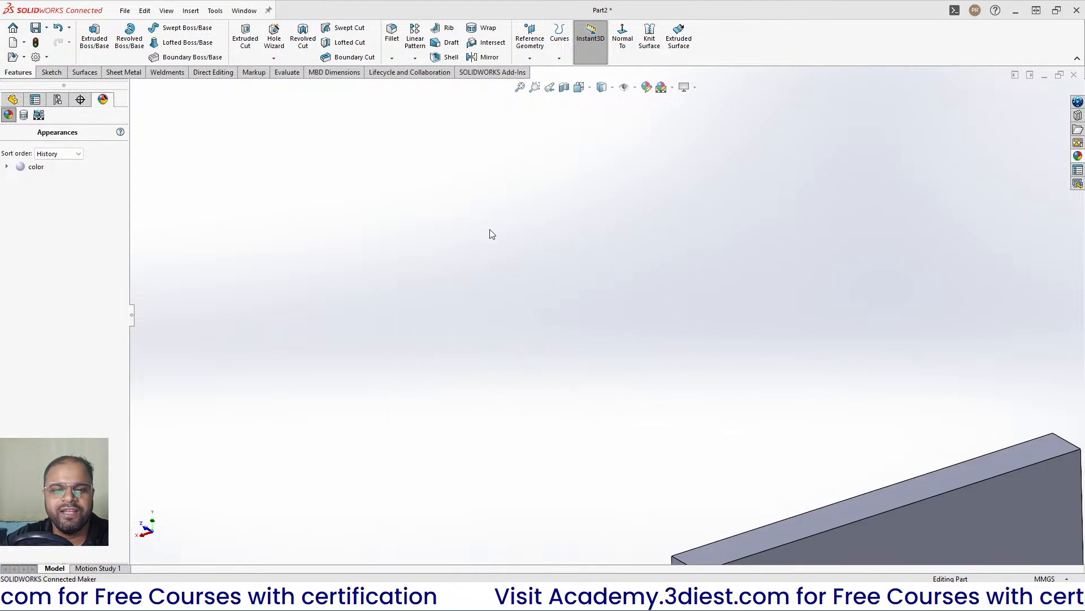
pyautogui.scroll(7, 492, 234)
pyautogui.scroll(-4, 783, 470)
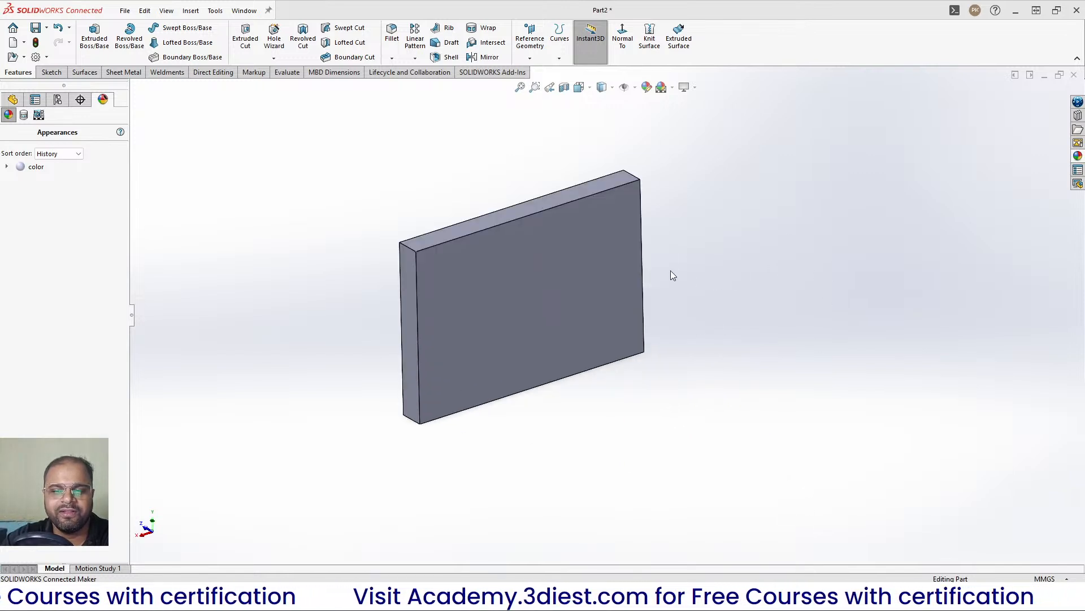
pyautogui.click(515, 270)
pyautogui.click(738, 261)
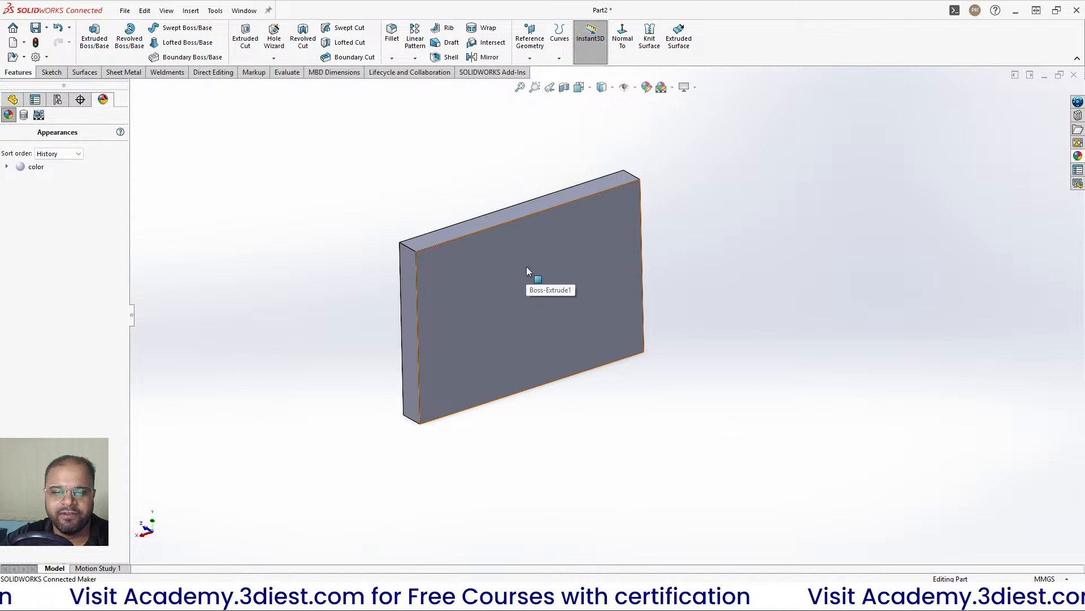
pyautogui.scroll(4, 527, 272)
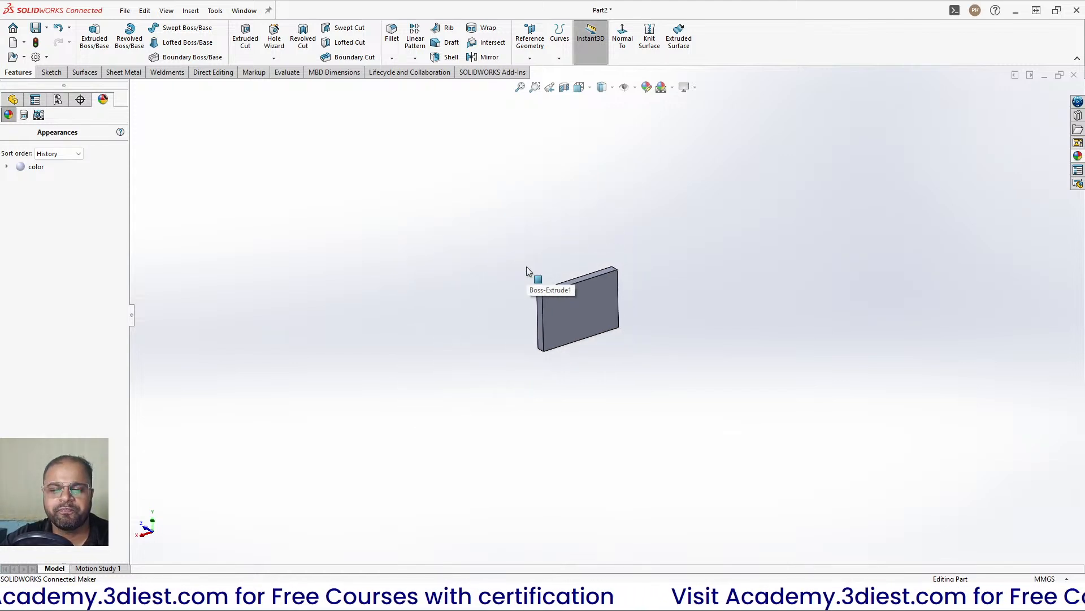
pyautogui.scroll(5, 590, 319)
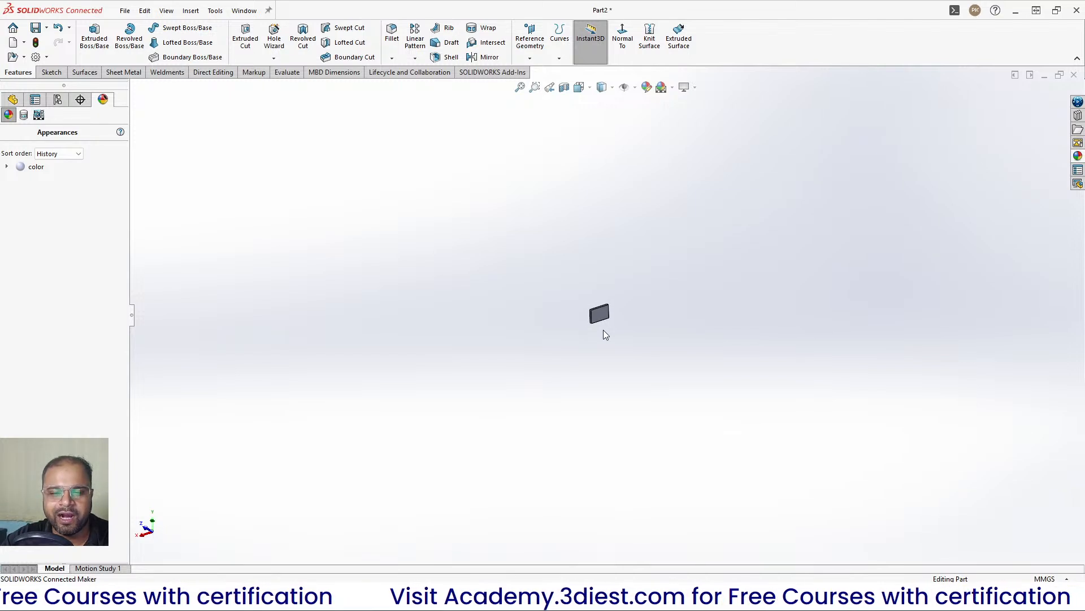
pyautogui.scroll(-12, 604, 334)
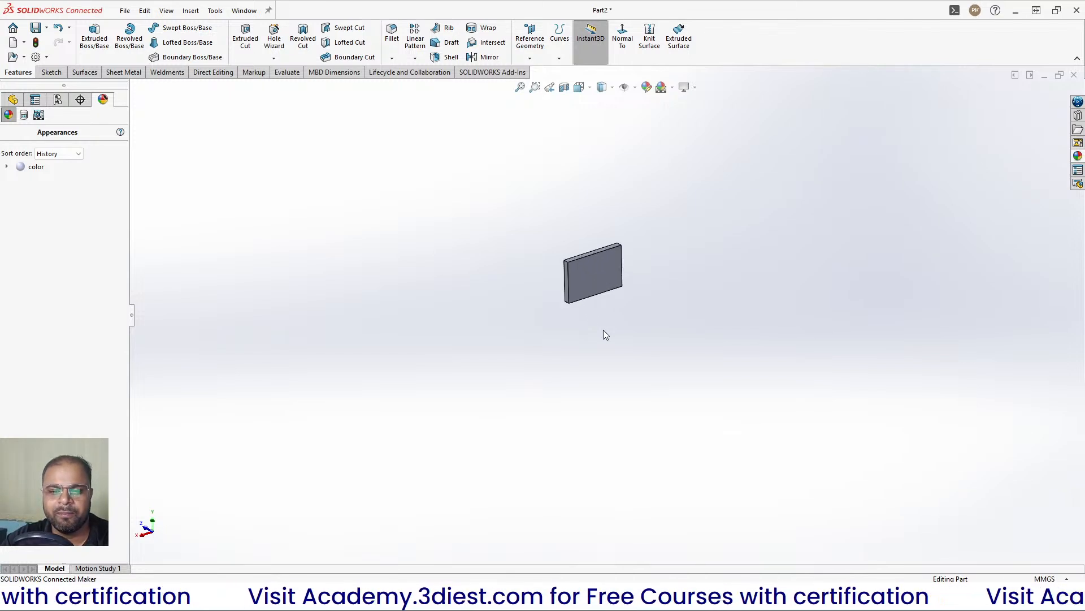
pyautogui.scroll(8, 564, 339)
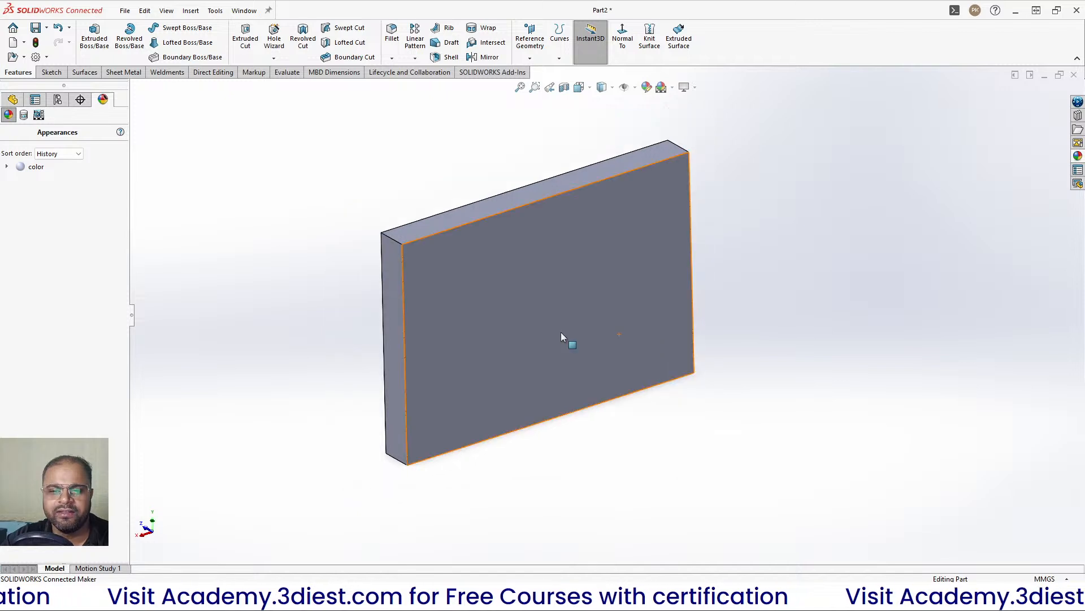
pyautogui.scroll(-7, 563, 346)
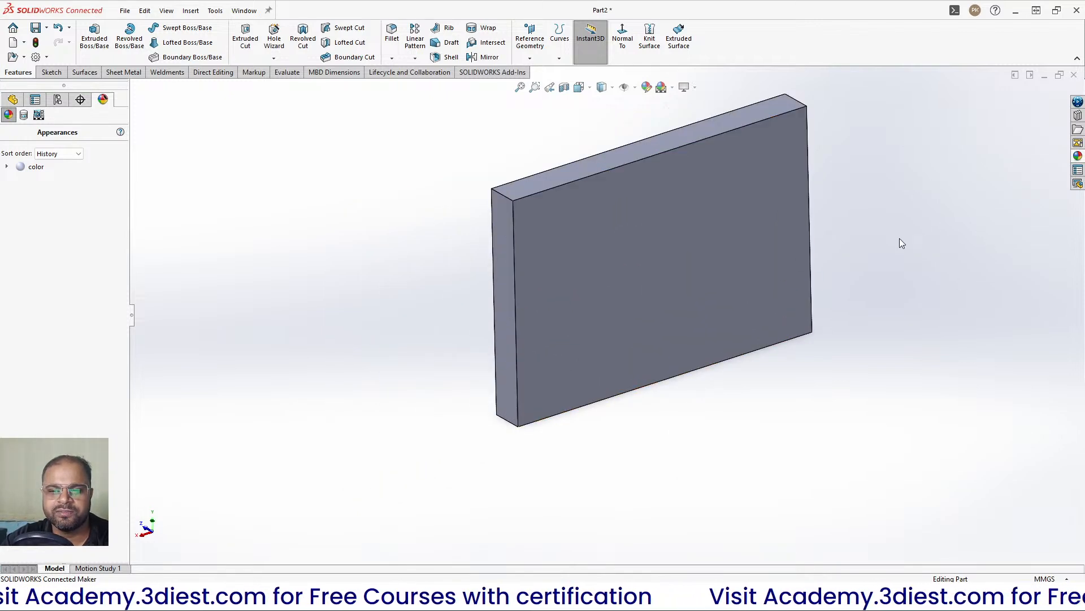
pyautogui.scroll(4, 646, 202)
pyautogui.scroll(5, 670, 209)
pyautogui.scroll(-6, 673, 213)
pyautogui.scroll(6, 671, 252)
pyautogui.scroll(3, 869, 220)
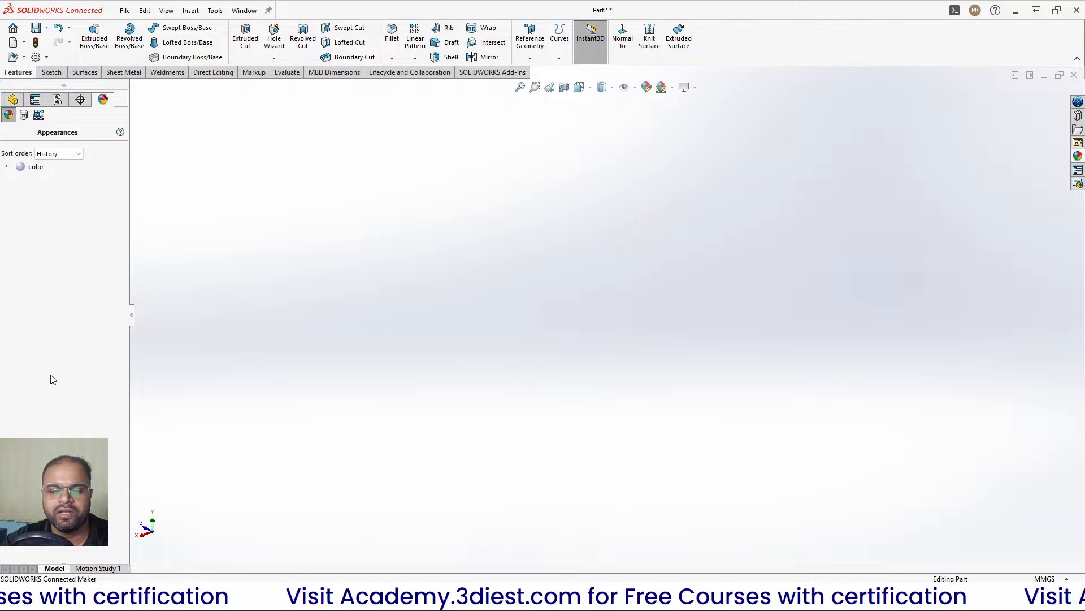
# Bring the whole plate back into view with Zoom to Fit and try zooming around it again
pyautogui.click(519, 88)
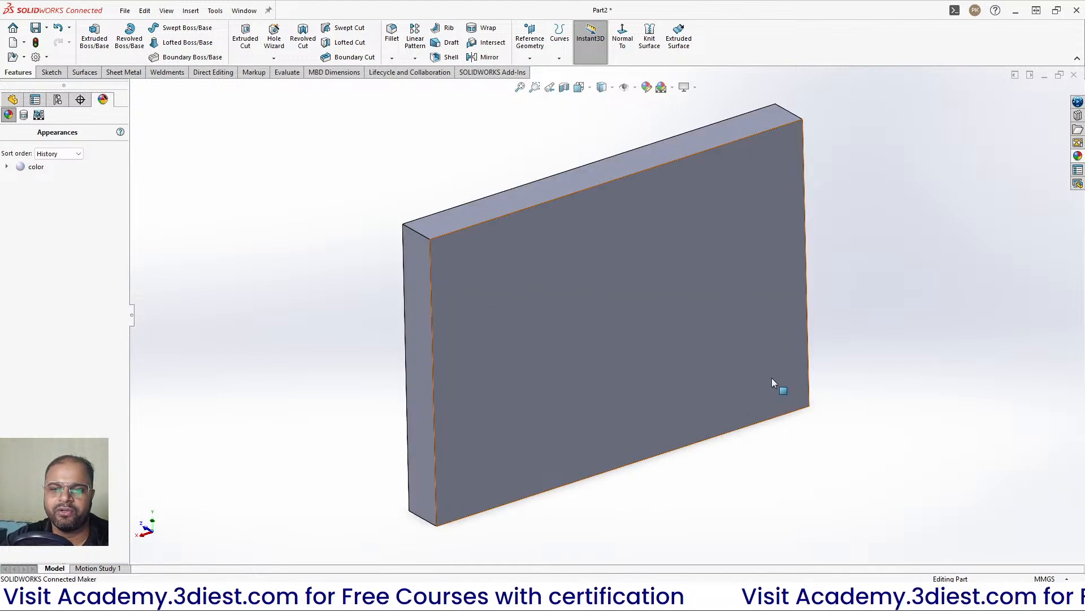
pyautogui.scroll(3, 648, 361)
pyautogui.scroll(-3, 646, 358)
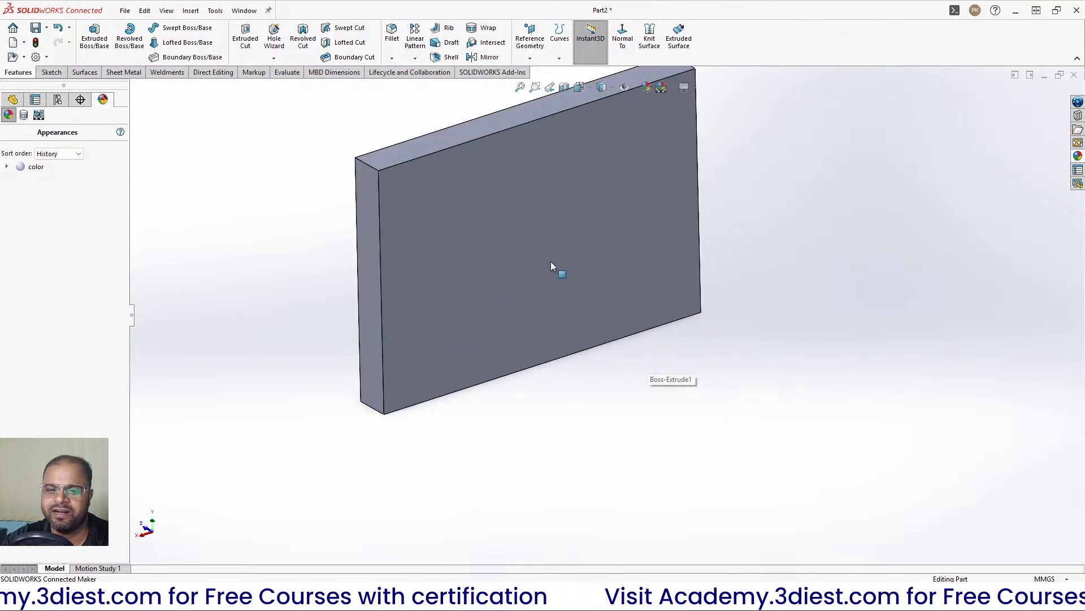
pyautogui.scroll(-1, 502, 172)
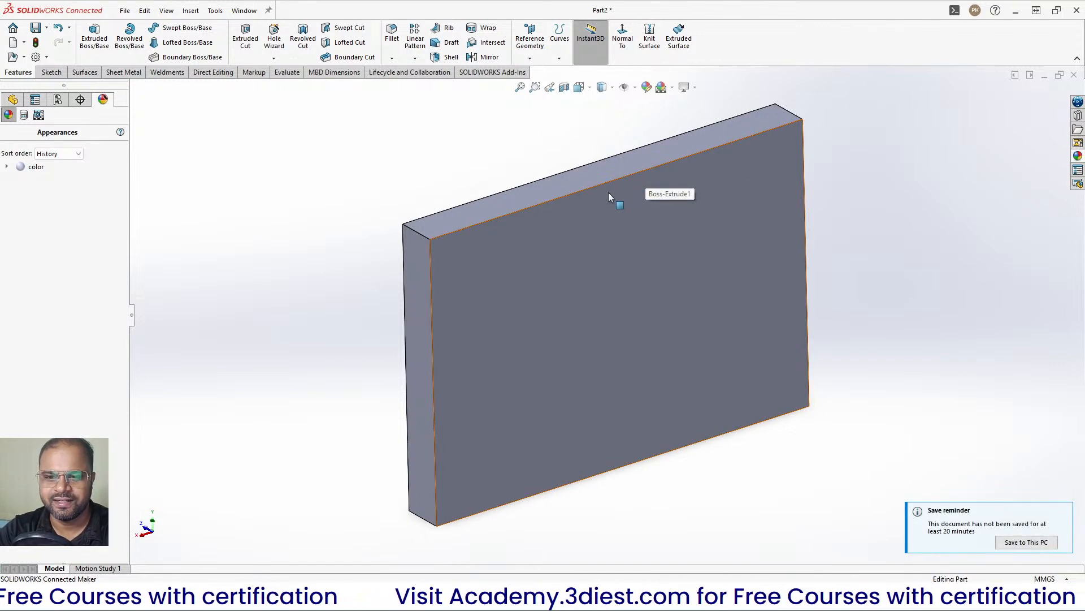
# Compare the context commands offered for the empty graphics area with those for the plate's large front face
pyautogui.rightClick(537, 138)
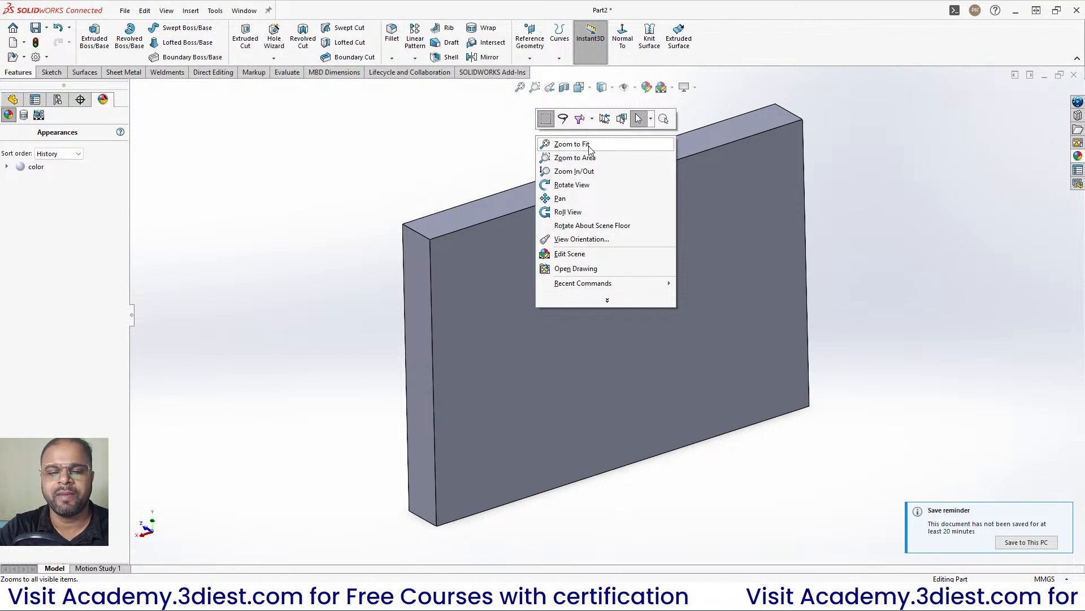
pyautogui.rightClick(499, 140)
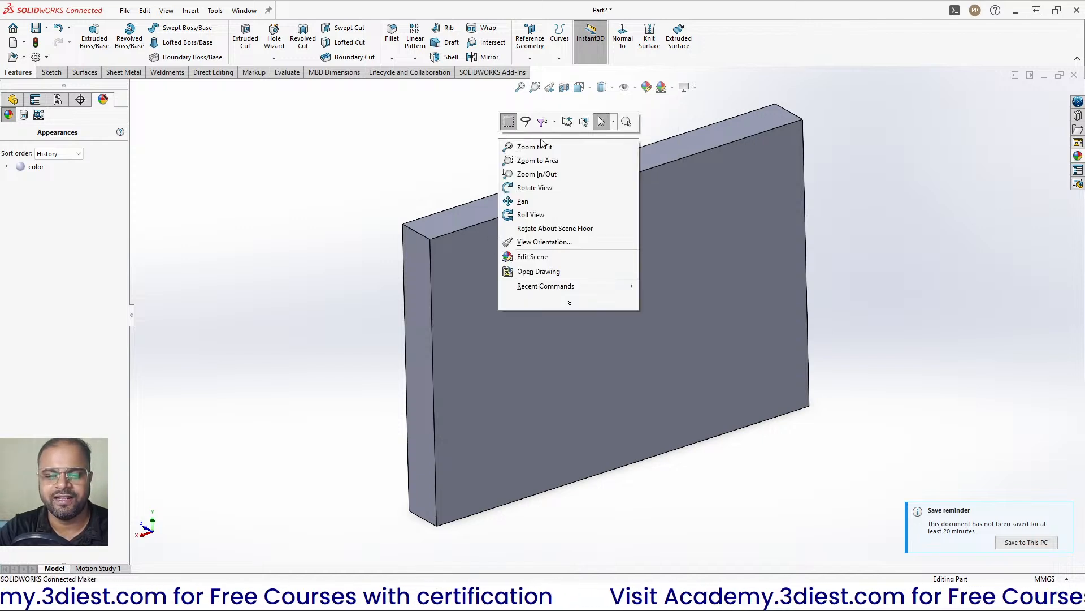
pyautogui.rightClick(885, 176)
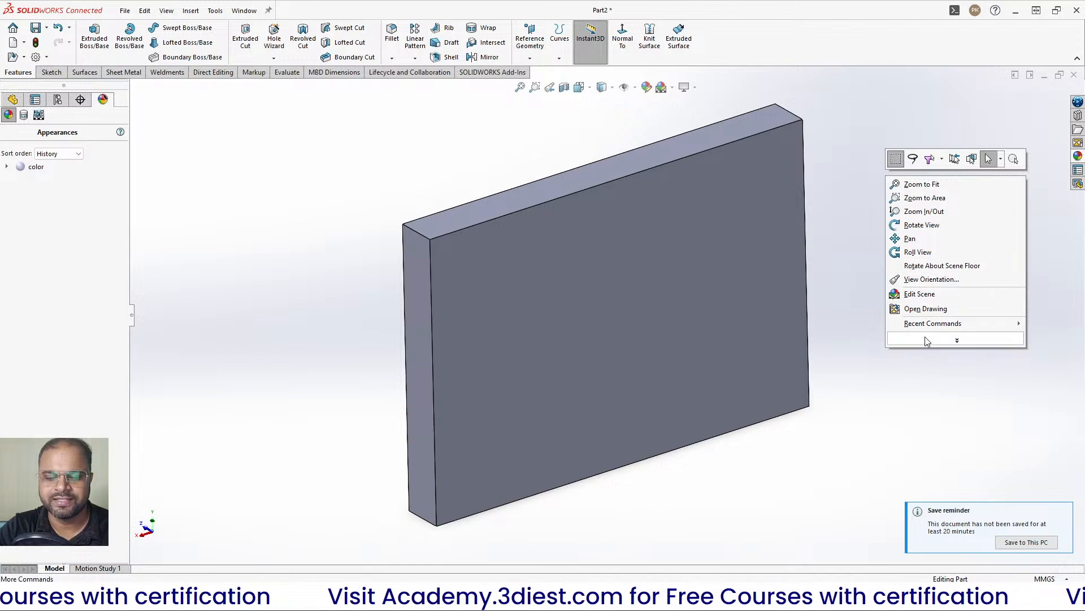
pyautogui.rightClick(696, 255)
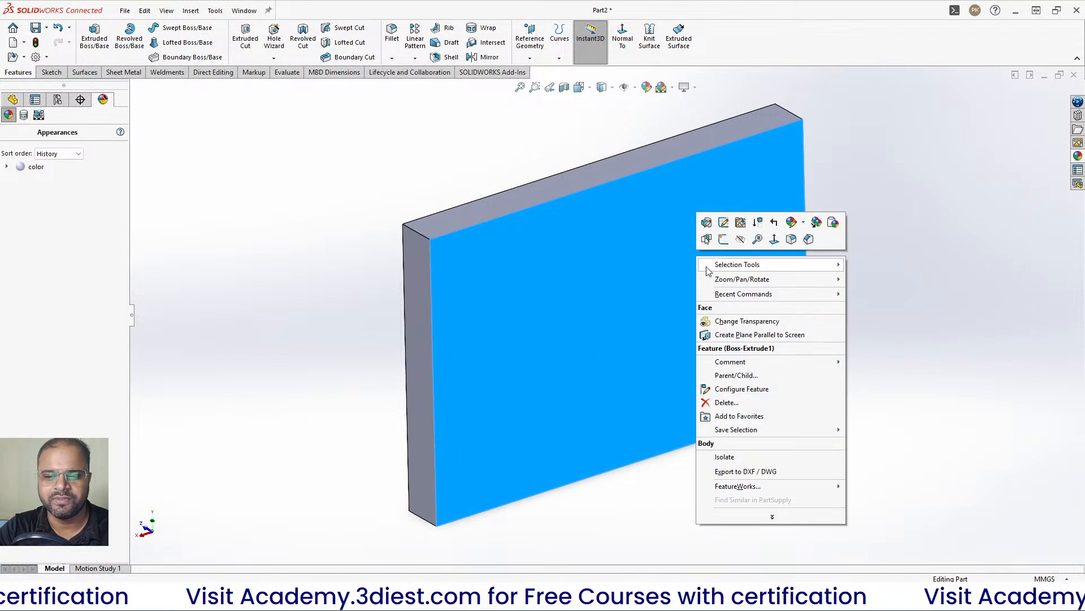
pyautogui.click(958, 205)
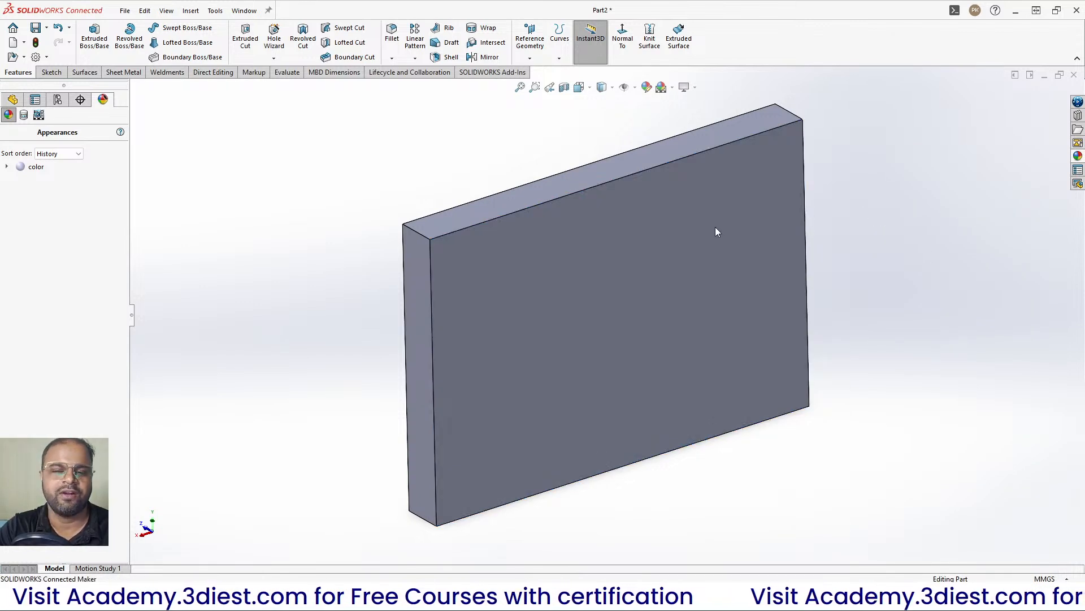
# Examine the context commands of the command bar, appearances list, feature tree and empty graphics area, switching from the appearances list to the feature tree
pyautogui.rightClick(751, 40)
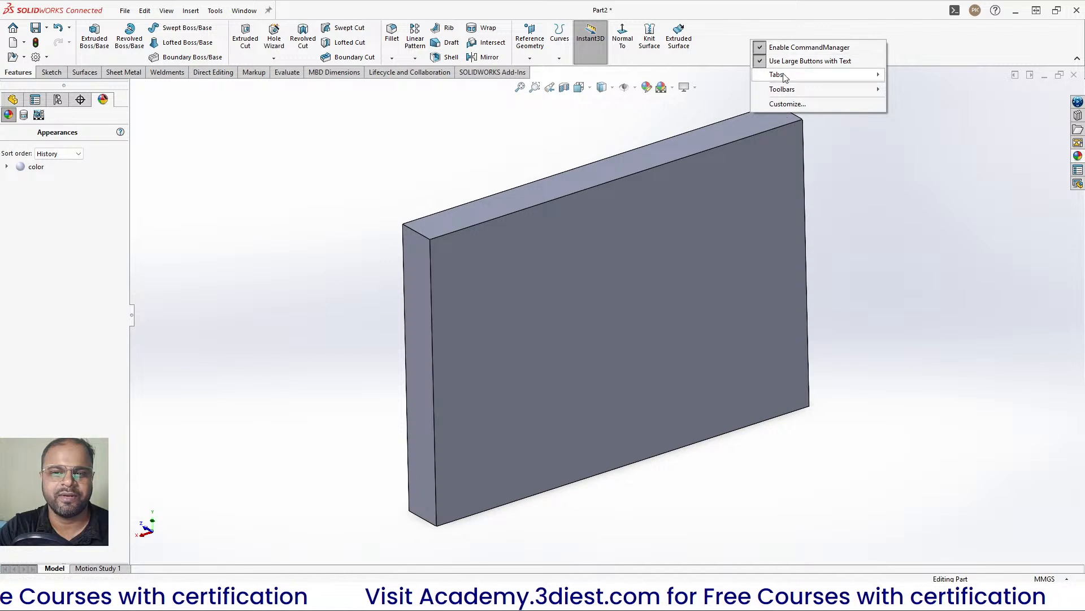
pyautogui.rightClick(745, 8)
pyautogui.rightClick(685, 6)
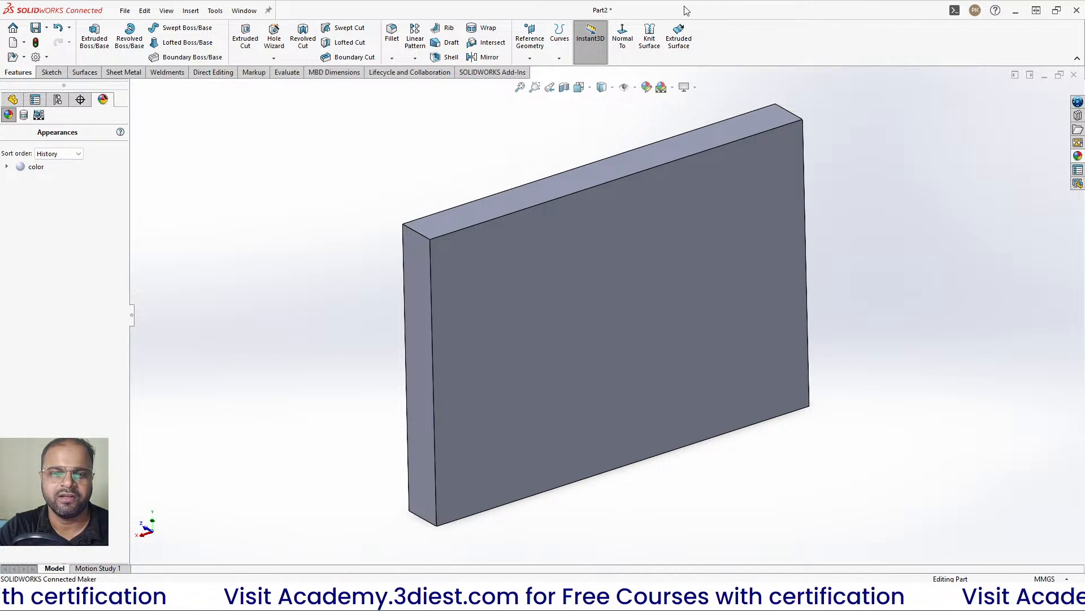
pyautogui.rightClick(64, 225)
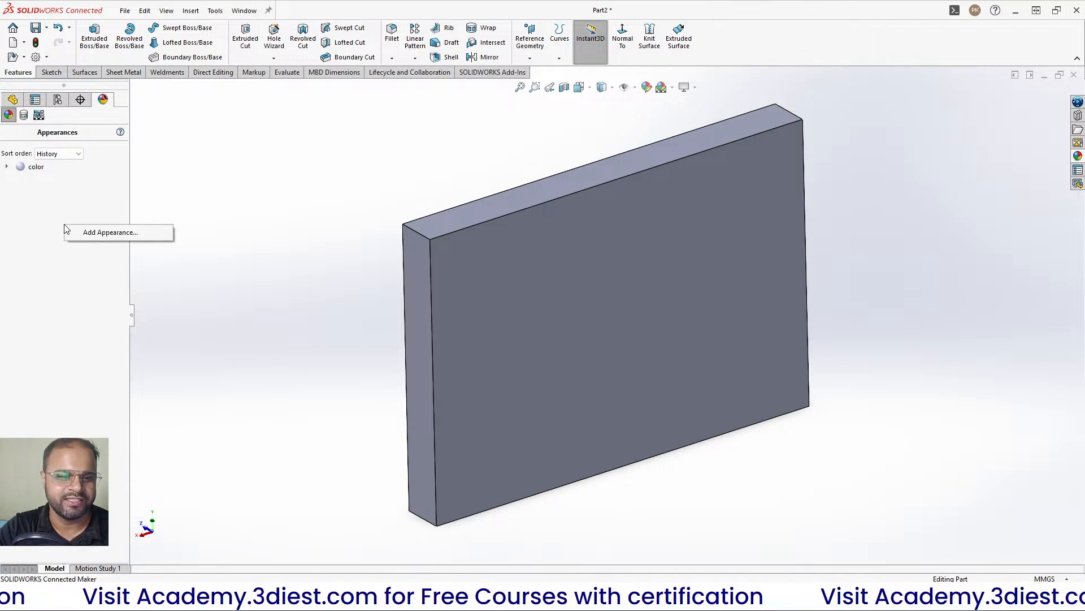
pyautogui.click(14, 101)
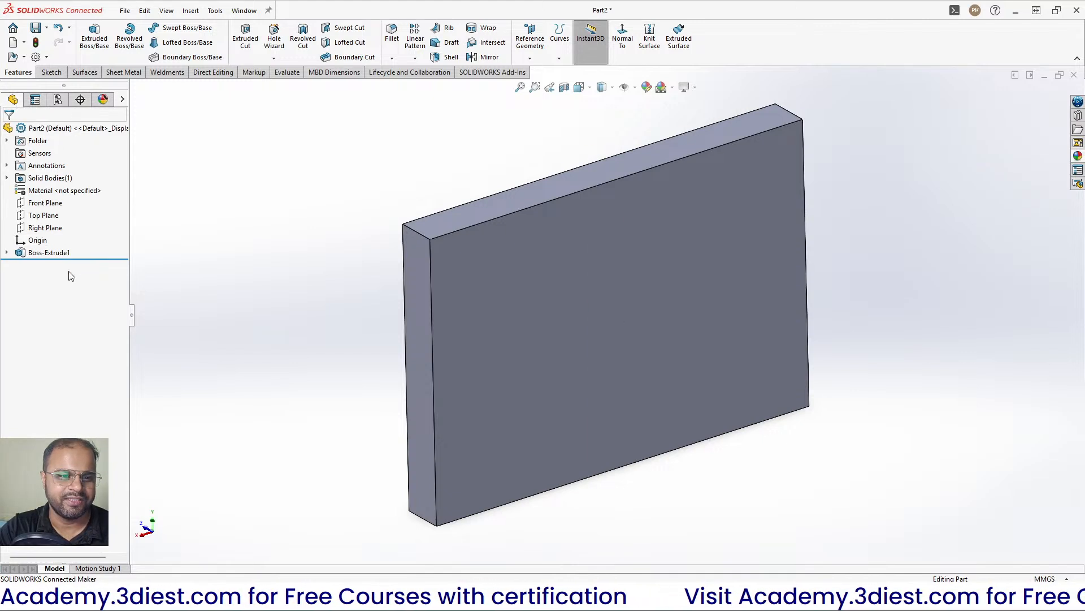
pyautogui.rightClick(62, 284)
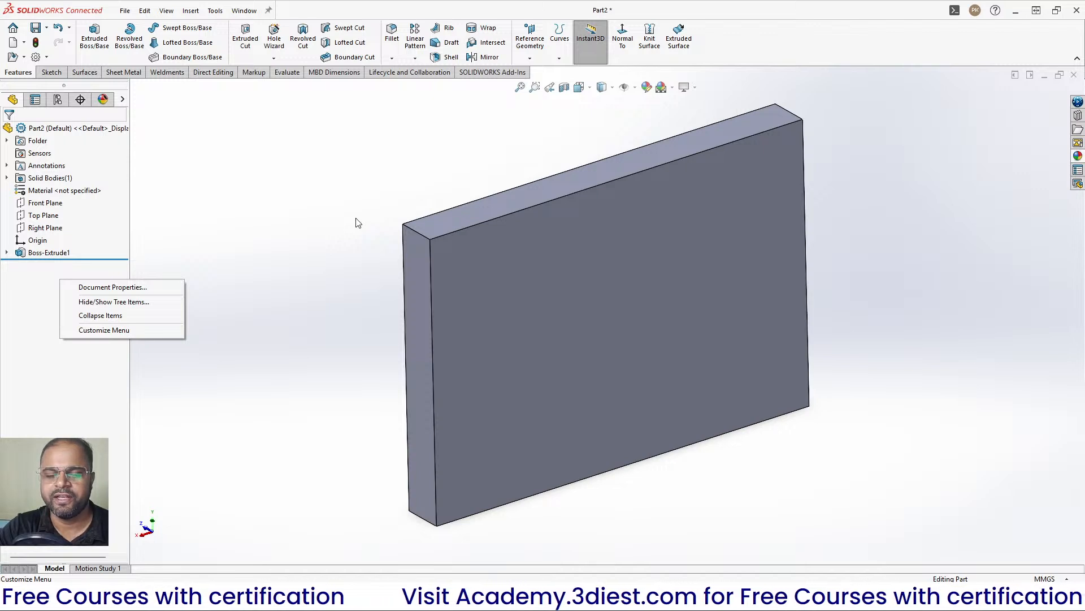
pyautogui.rightClick(363, 144)
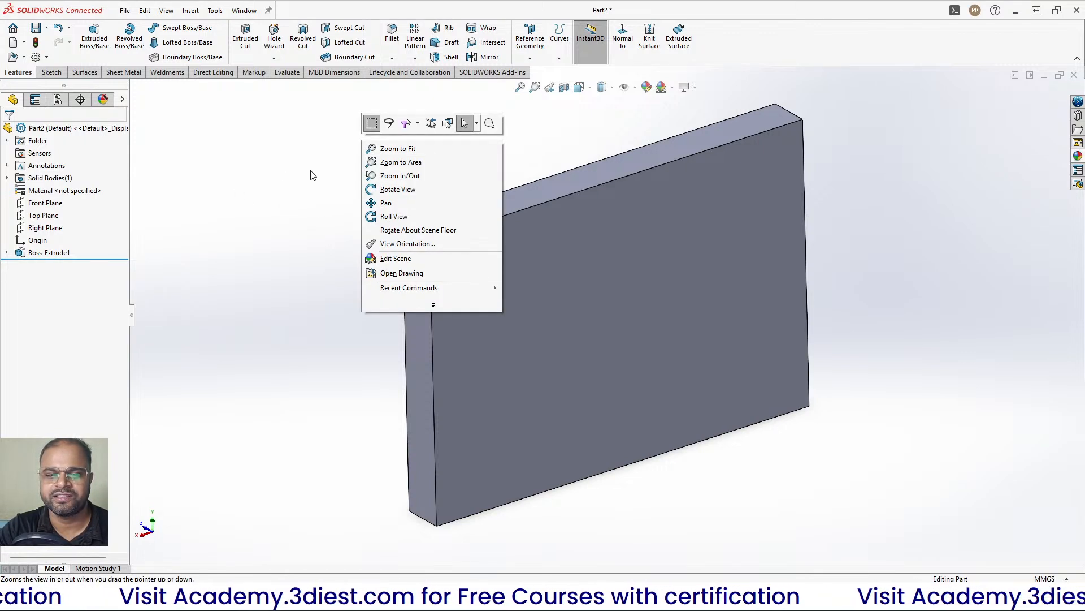
# Review the face, feature and body commands in the front face's context list again without running any
pyautogui.click(711, 235)
pyautogui.click(711, 234)
pyautogui.rightClick(659, 235)
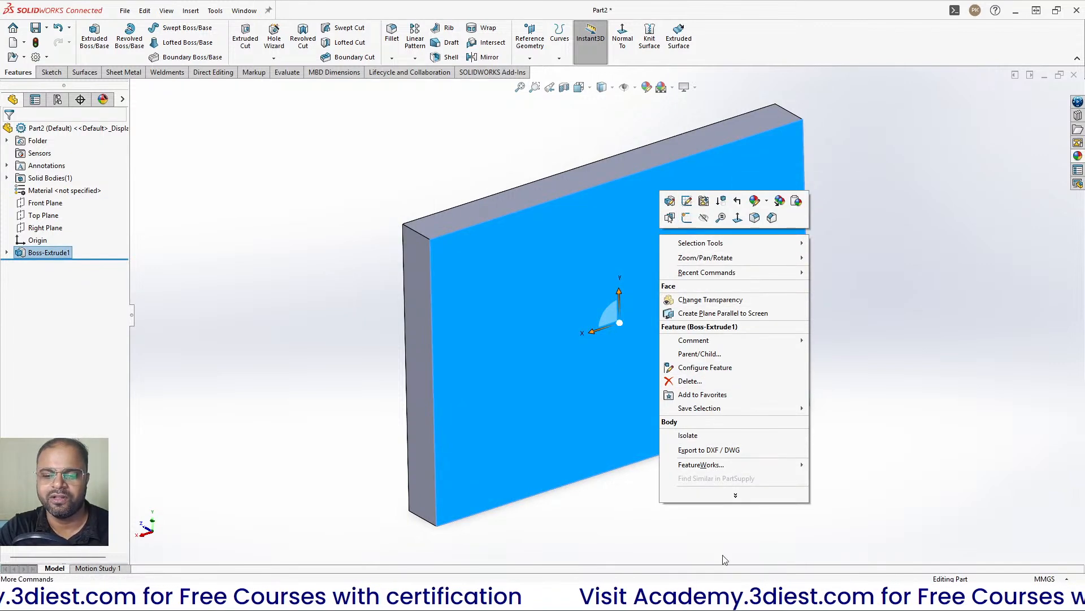
pyautogui.click(917, 259)
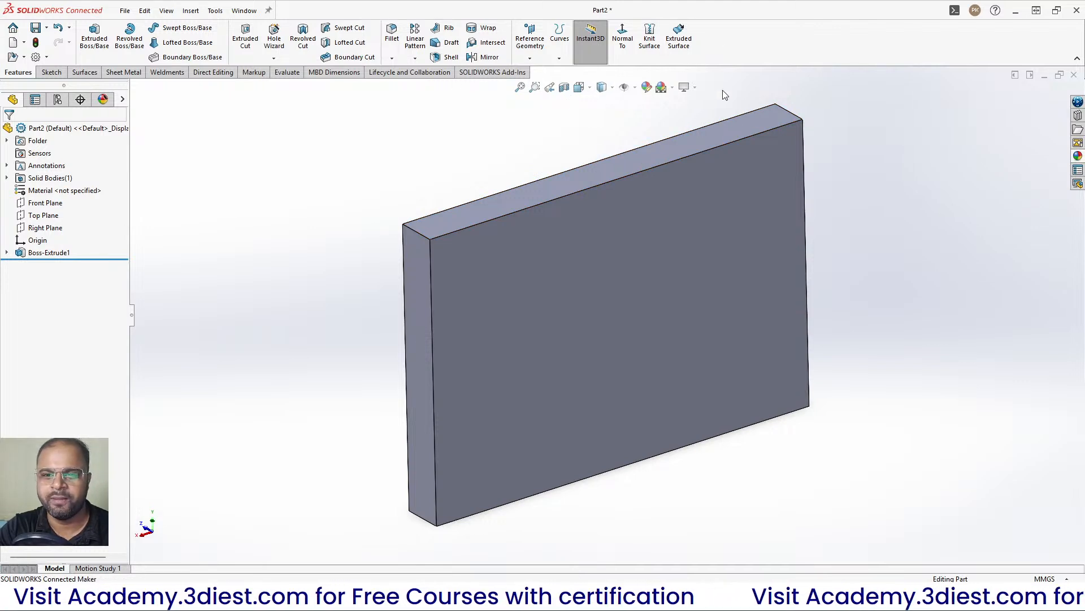
pyautogui.rightClick(670, 233)
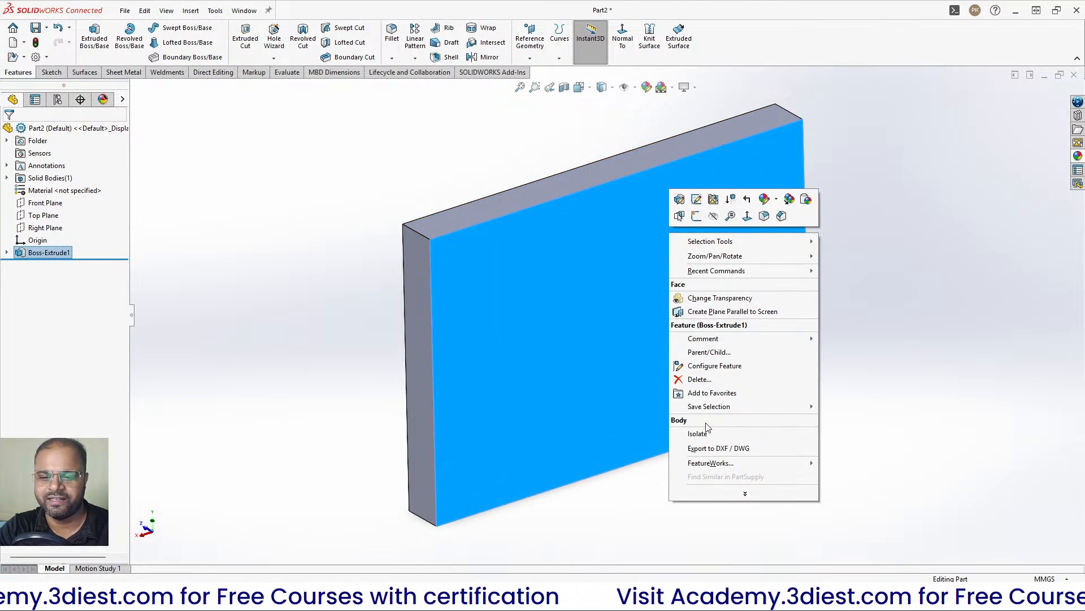
pyautogui.click(880, 172)
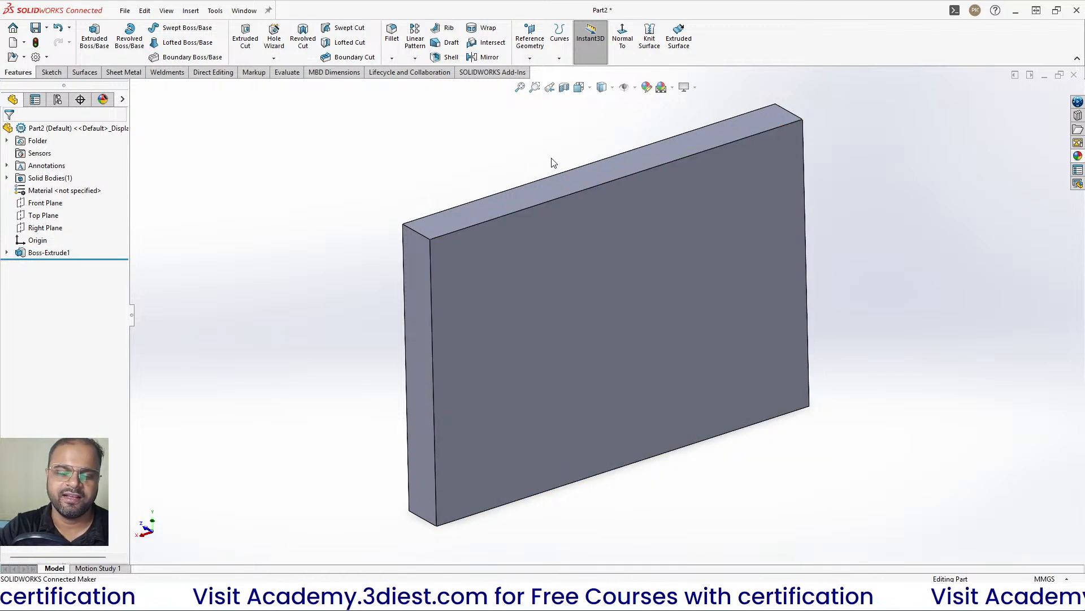
# Select the plate's narrow top face and its large front face in turn, clearing each selection
pyautogui.click(524, 199)
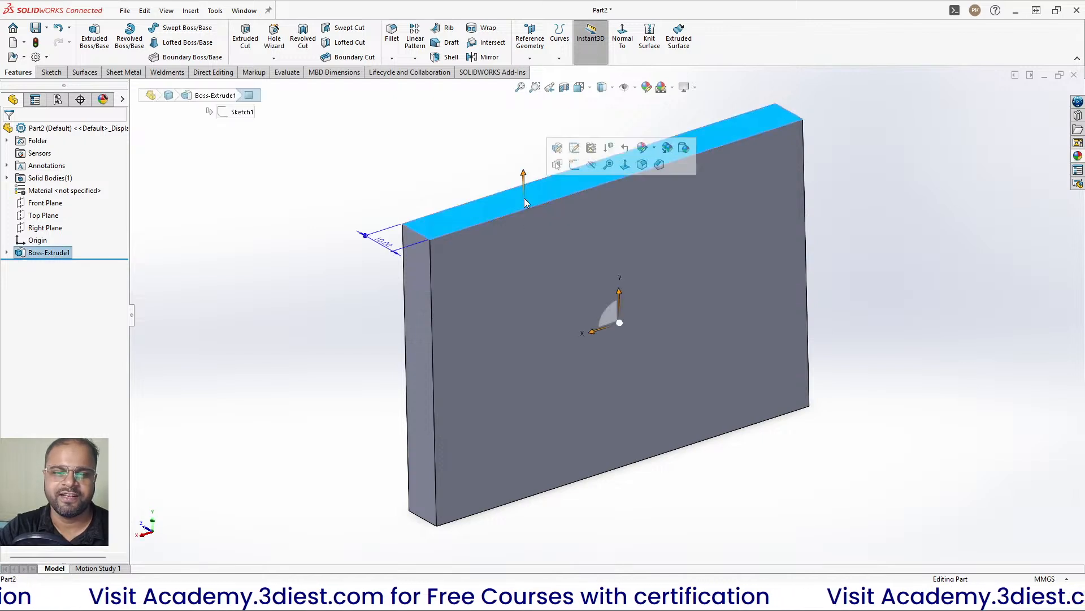
pyautogui.click(875, 243)
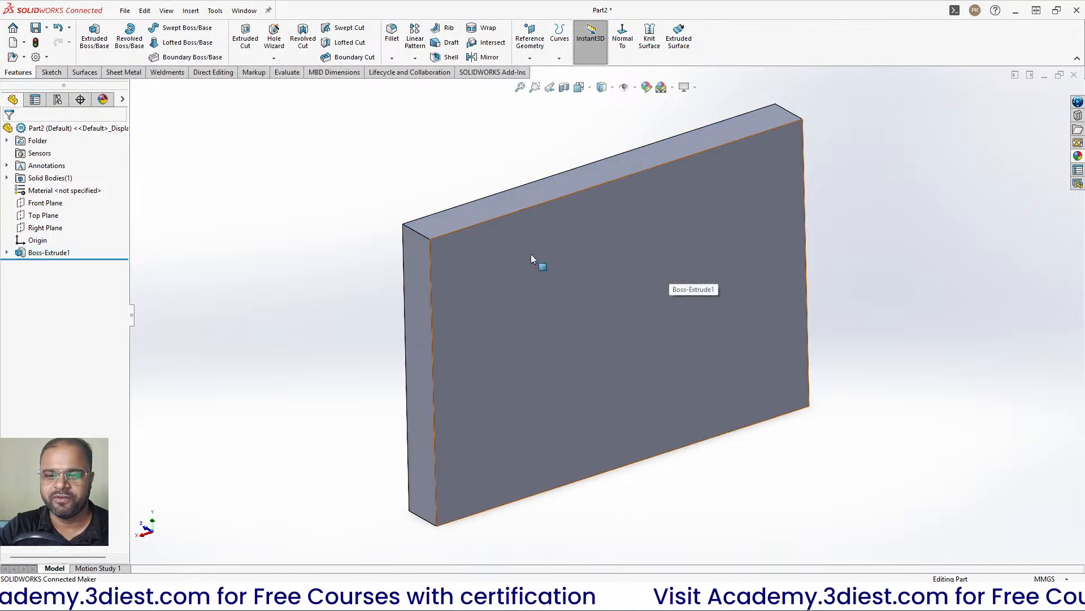
pyautogui.click(615, 257)
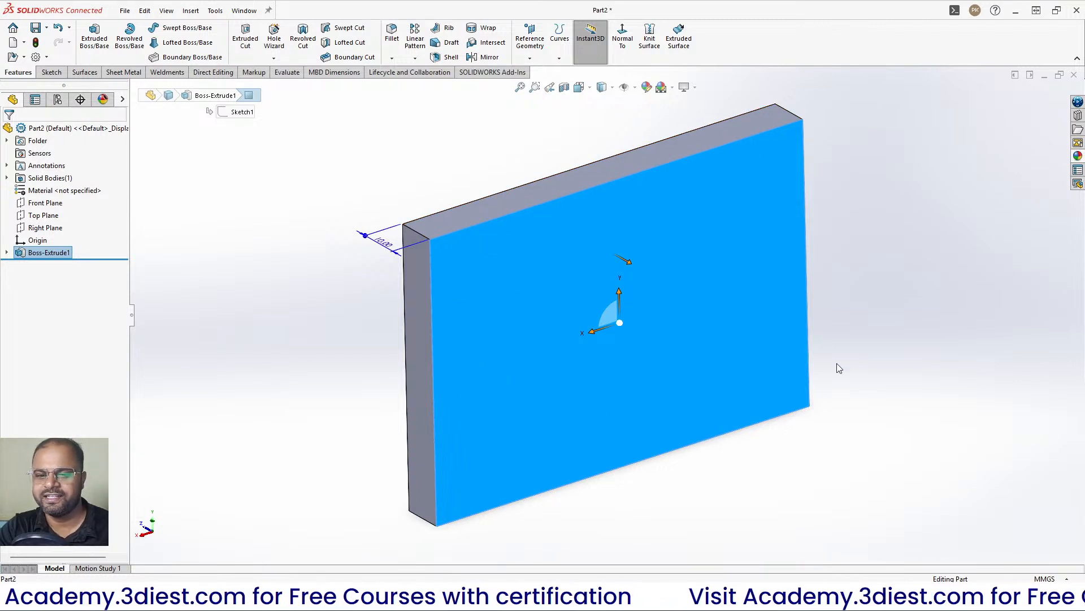
pyautogui.click(475, 145)
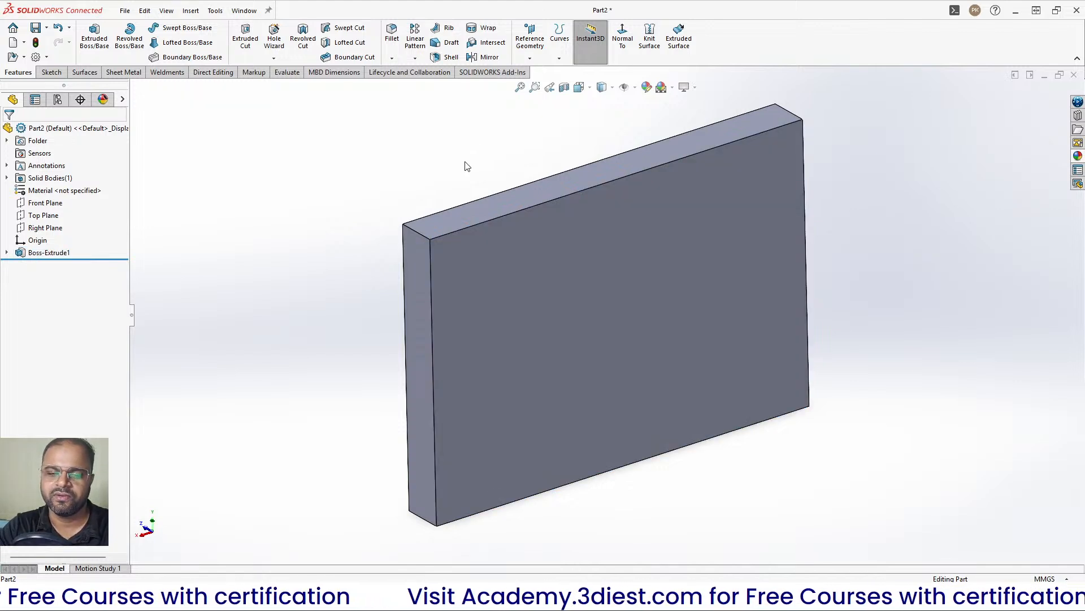
pyautogui.click(594, 243)
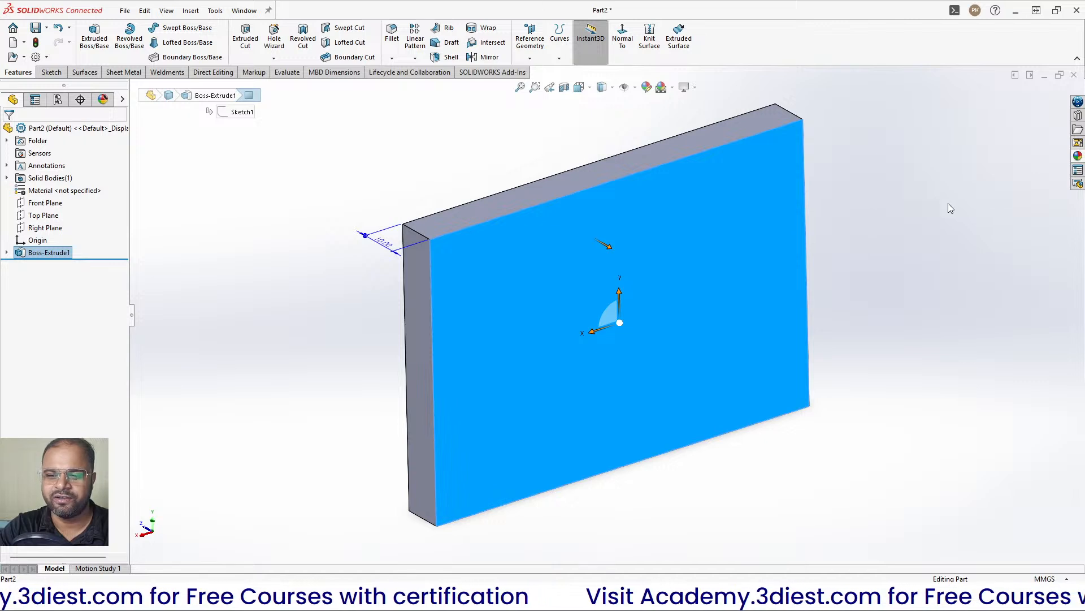
pyautogui.press('Escape')
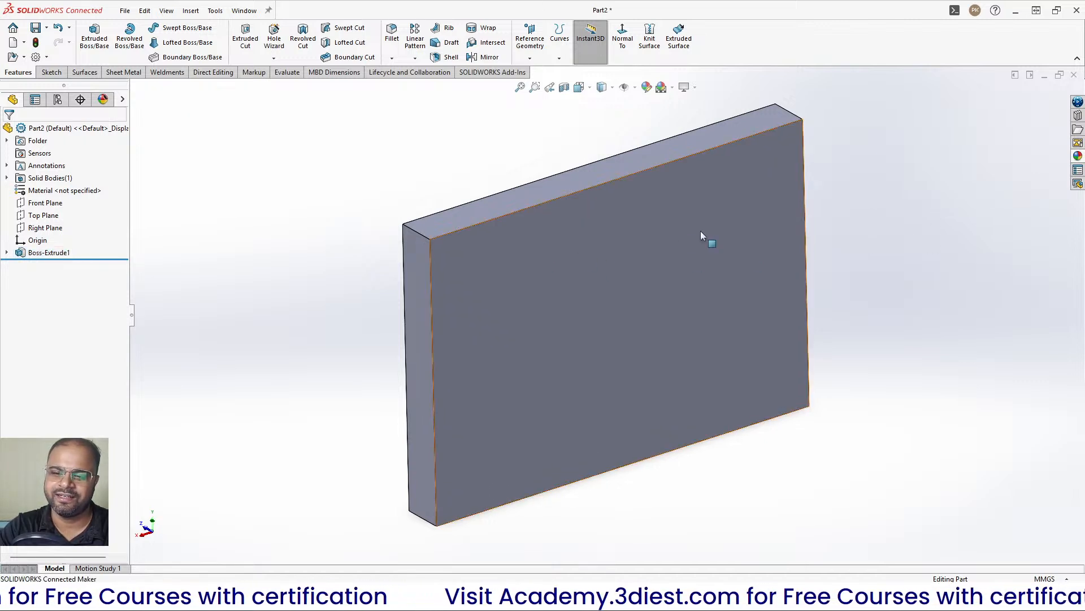
pyautogui.click(684, 234)
pyautogui.press('Escape')
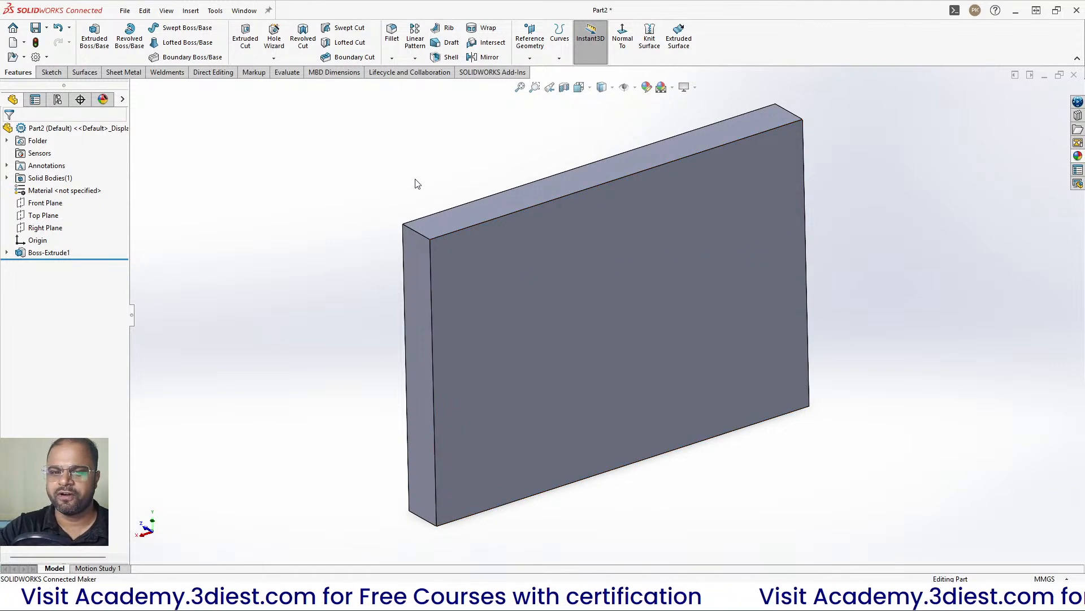
# Try picking the plate's front face as the rotation reference, dismiss the message and clear the face selection
pyautogui.click(562, 256)
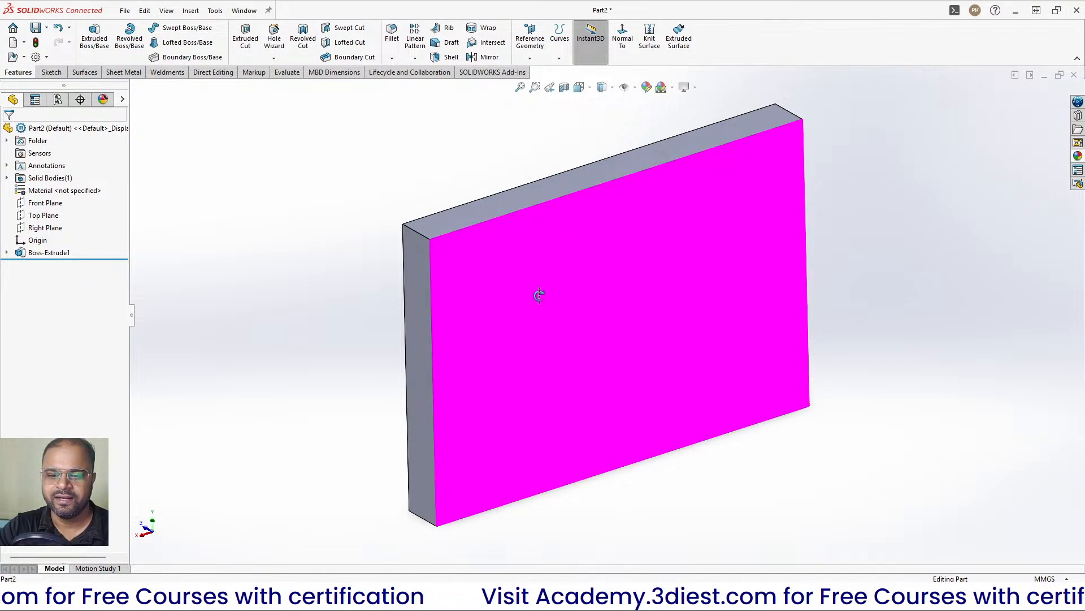
pyautogui.click(595, 293)
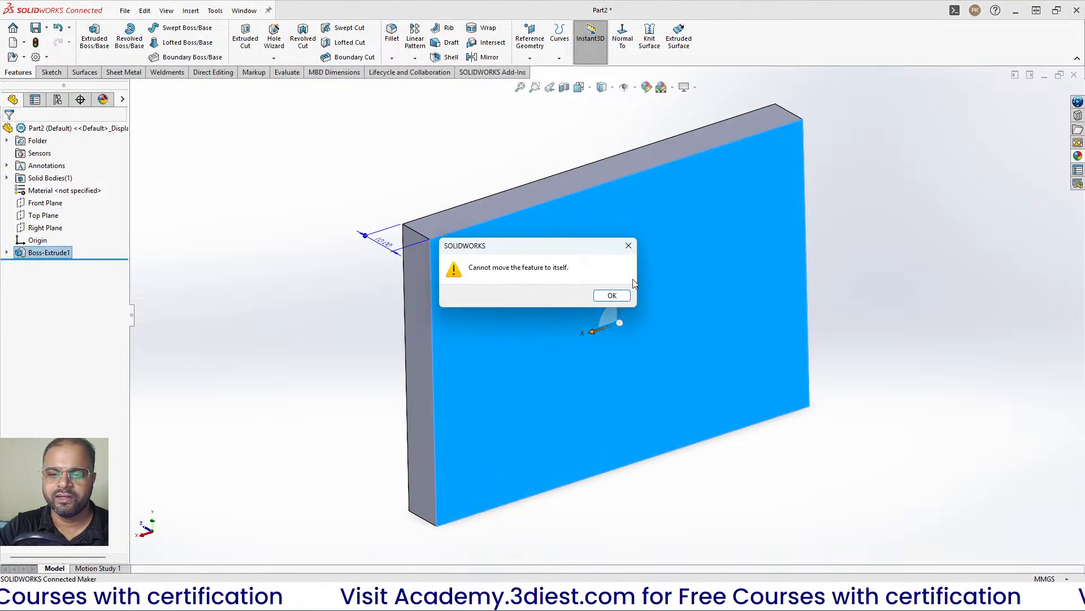
pyautogui.click(610, 293)
pyautogui.click(867, 211)
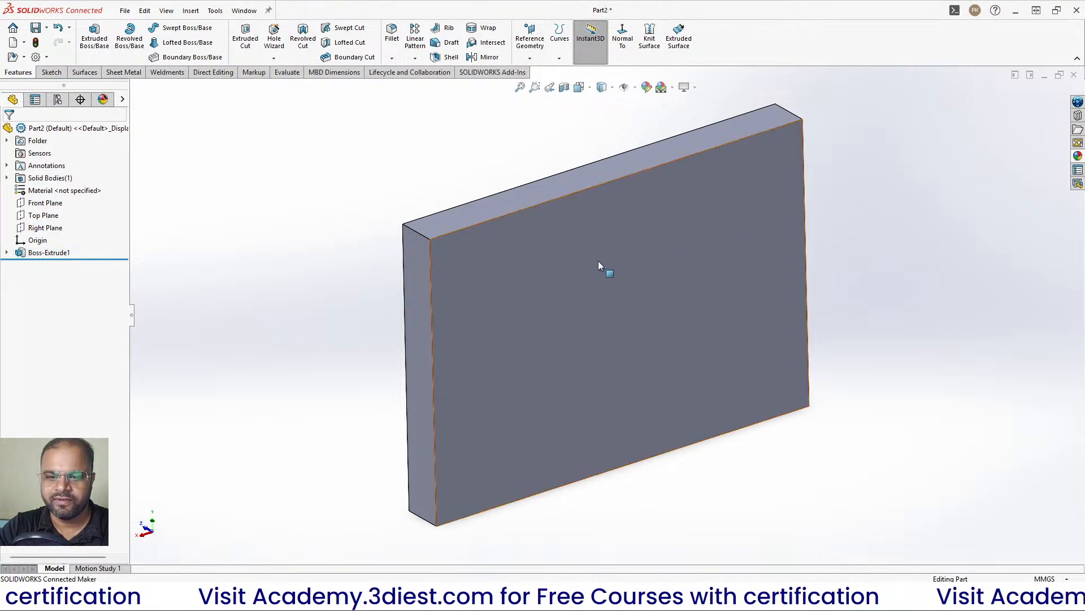
pyautogui.click(623, 236)
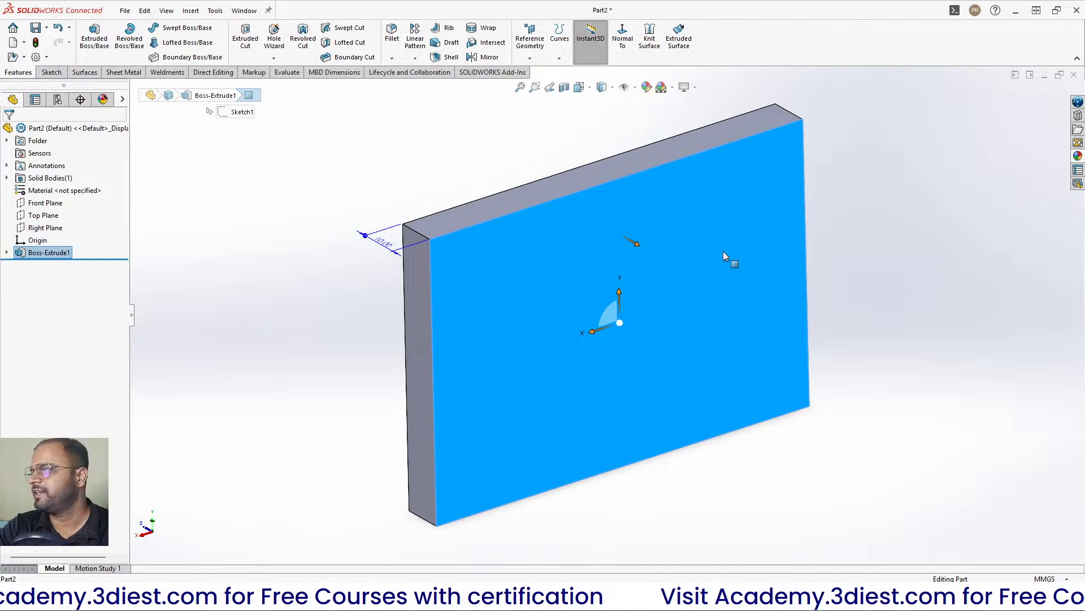
pyautogui.click(812, 201)
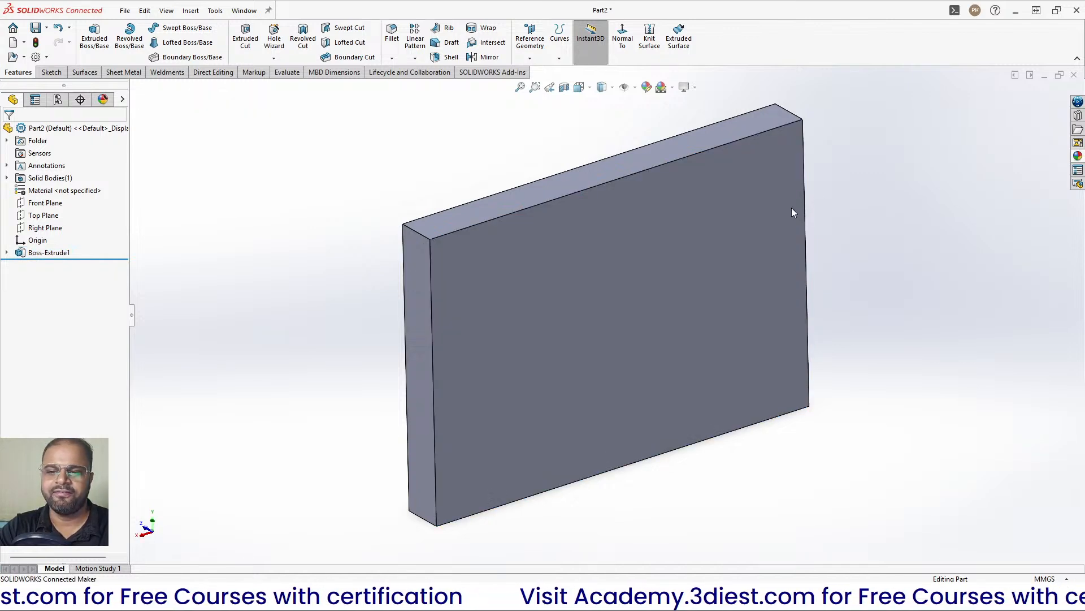
# Set the front face as the rotation reference and rotate the plate through several orientations, including upside down
pyautogui.middleClick(605, 239)
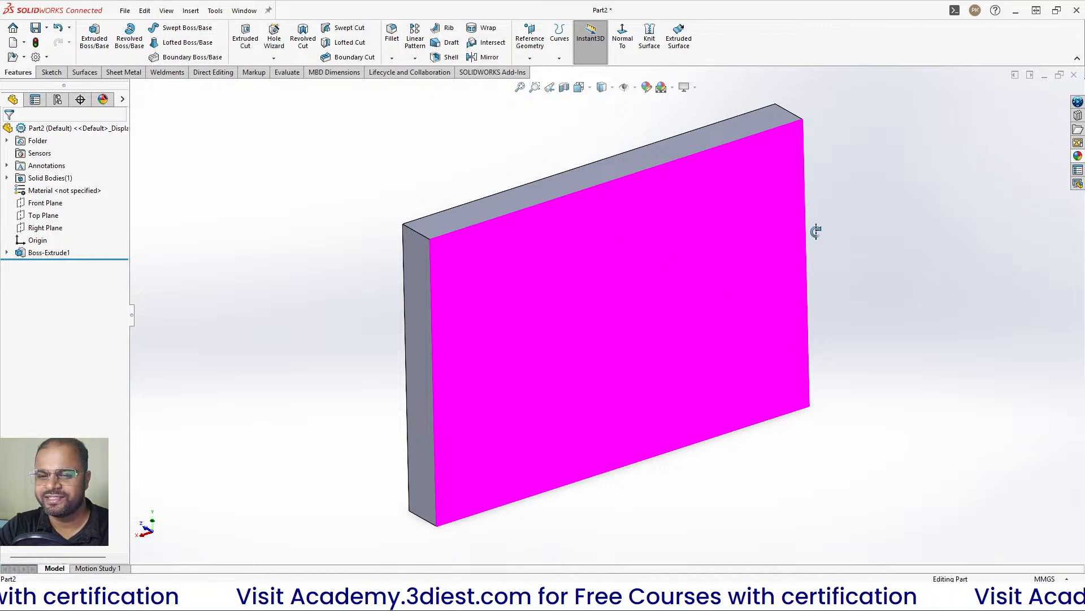
pyautogui.moveTo(632, 241); pyautogui.dragTo(667, 127, button='middle')
pyautogui.moveTo(574, 269); pyautogui.dragTo(775, 330, button='middle')
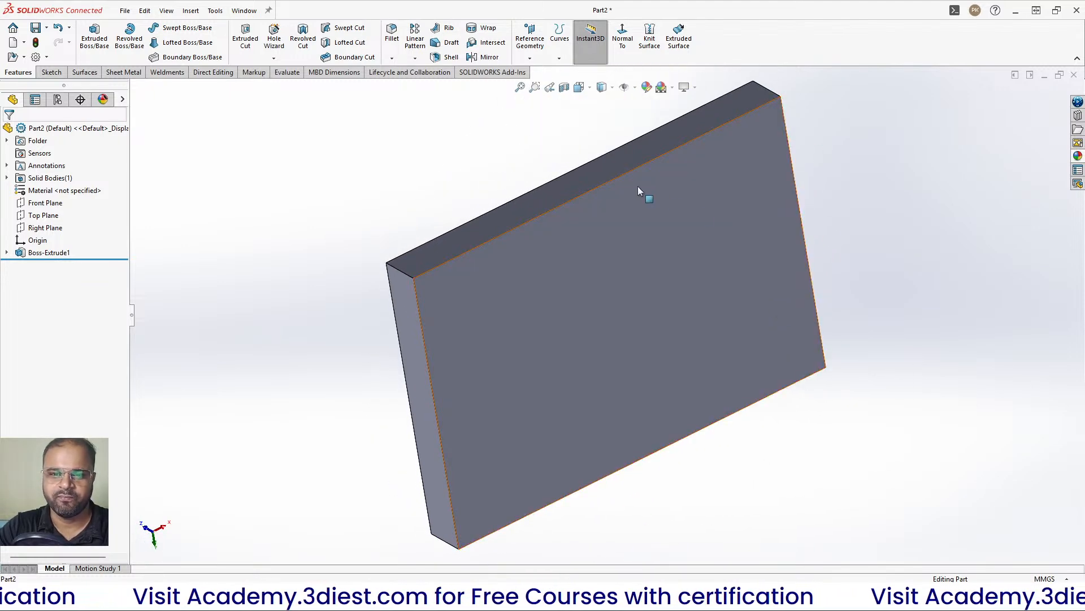
pyautogui.moveTo(593, 262); pyautogui.dragTo(805, 144, button='middle')
pyautogui.moveTo(623, 297); pyautogui.dragTo(551, 368, button='middle')
# Zoom in and out repeatedly around different points on and beside the rotated plate
pyautogui.scroll(4, 552, 359)
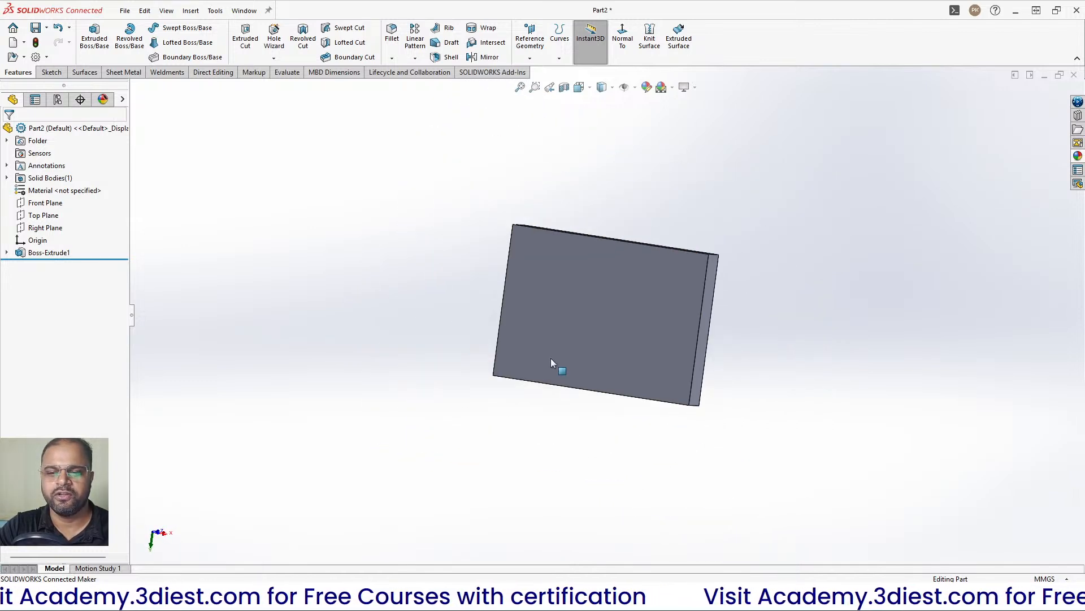
pyautogui.scroll(-4, 550, 358)
pyautogui.scroll(3, 550, 358)
pyautogui.scroll(-1, 822, 170)
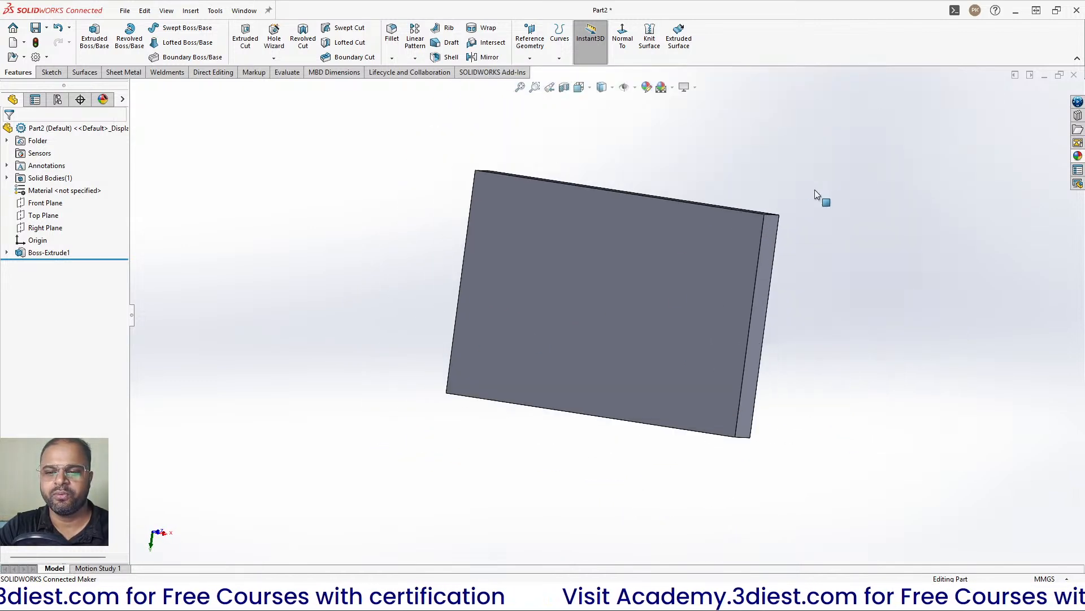
pyautogui.scroll(-1, 654, 305)
pyautogui.scroll(3, 599, 325)
pyautogui.scroll(-4, 571, 324)
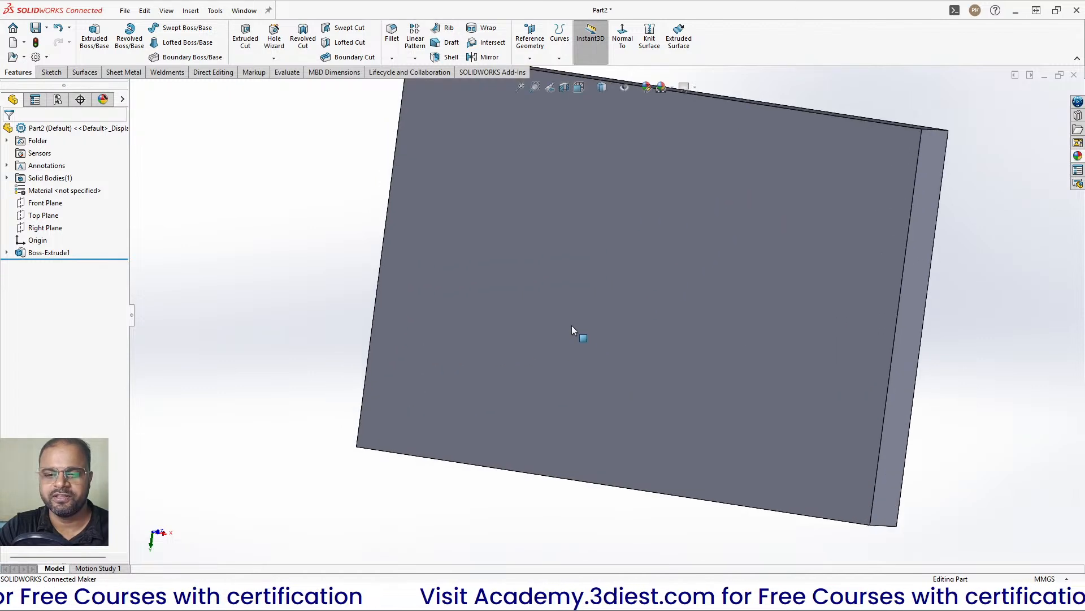
pyautogui.scroll(4, 571, 324)
pyautogui.scroll(2, 615, 300)
pyautogui.scroll(-2, 615, 300)
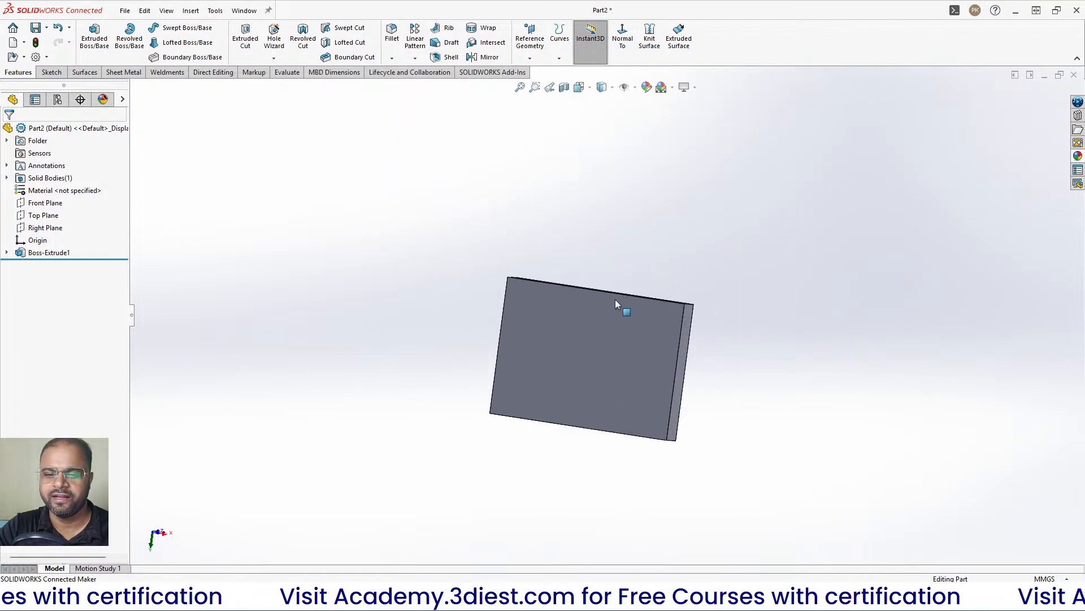
pyautogui.scroll(-3, 604, 382)
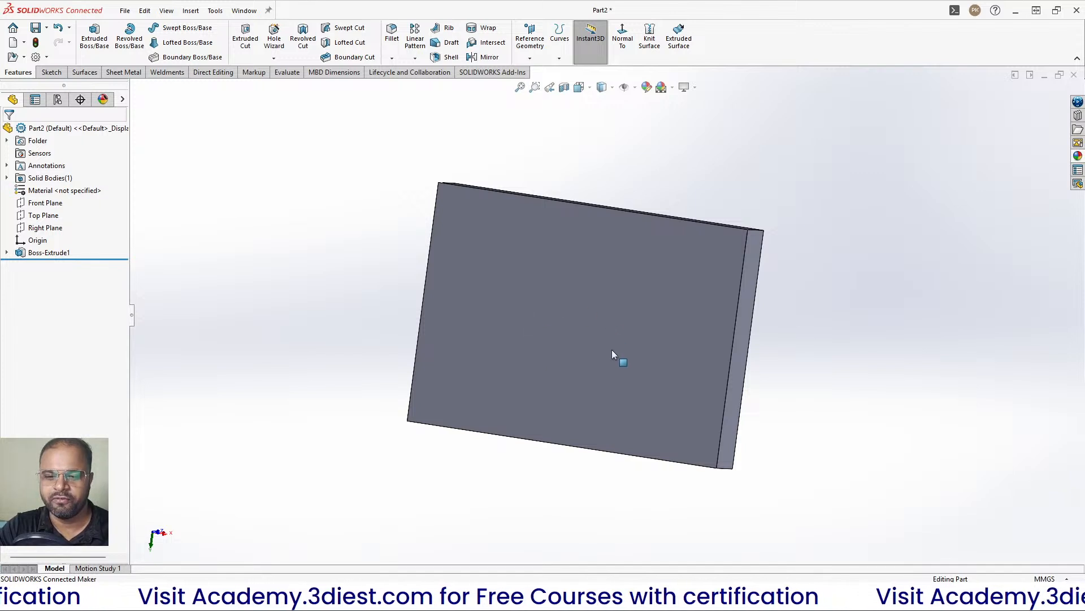
# Rotate the plate back upright to an angled view showing its large face, top face and one side
pyautogui.moveTo(552, 311); pyautogui.dragTo(528, 535, button='middle')
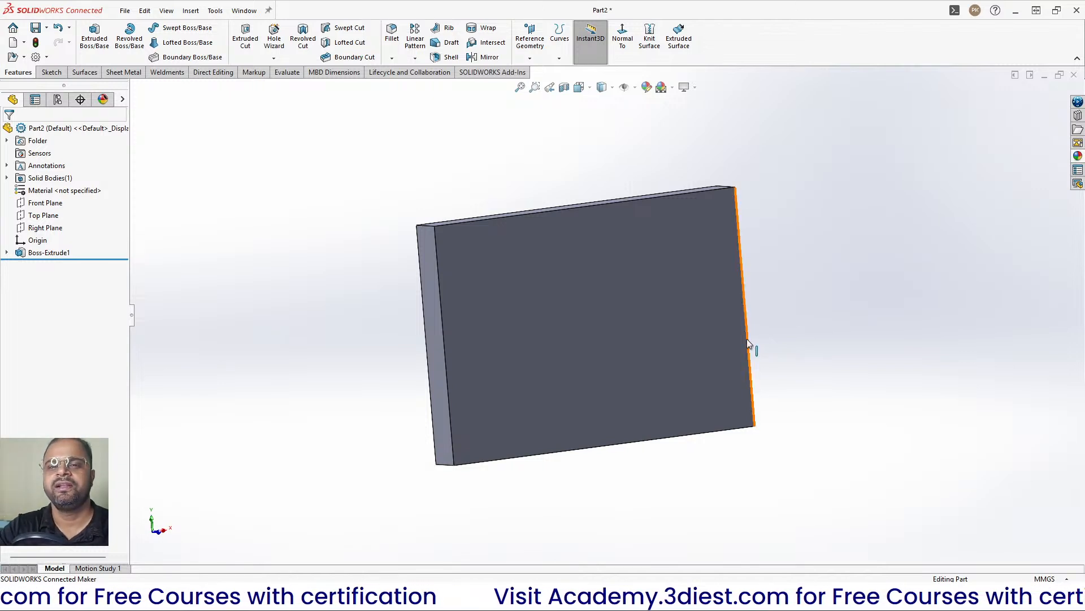
pyautogui.moveTo(808, 286); pyautogui.dragTo(789, 309, button='middle')
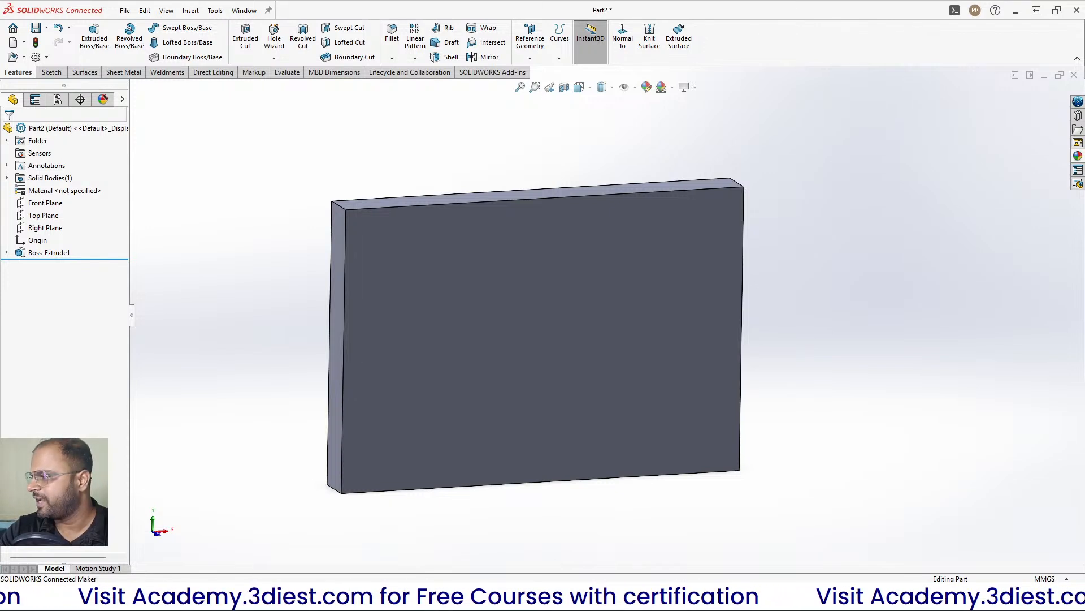
pyautogui.moveTo(565, 356); pyautogui.dragTo(576, 377, button='middle')
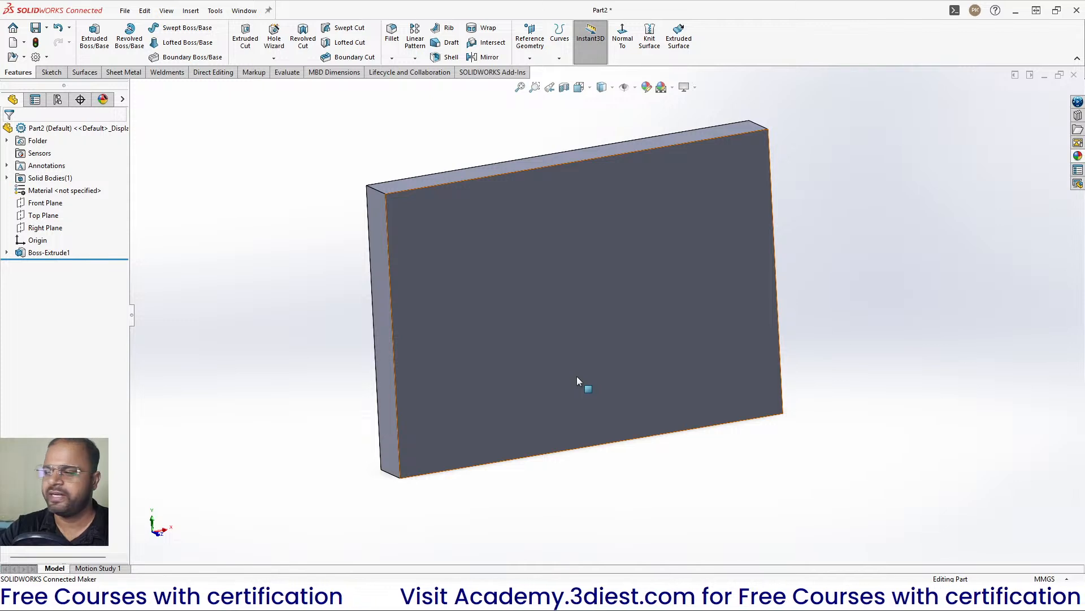